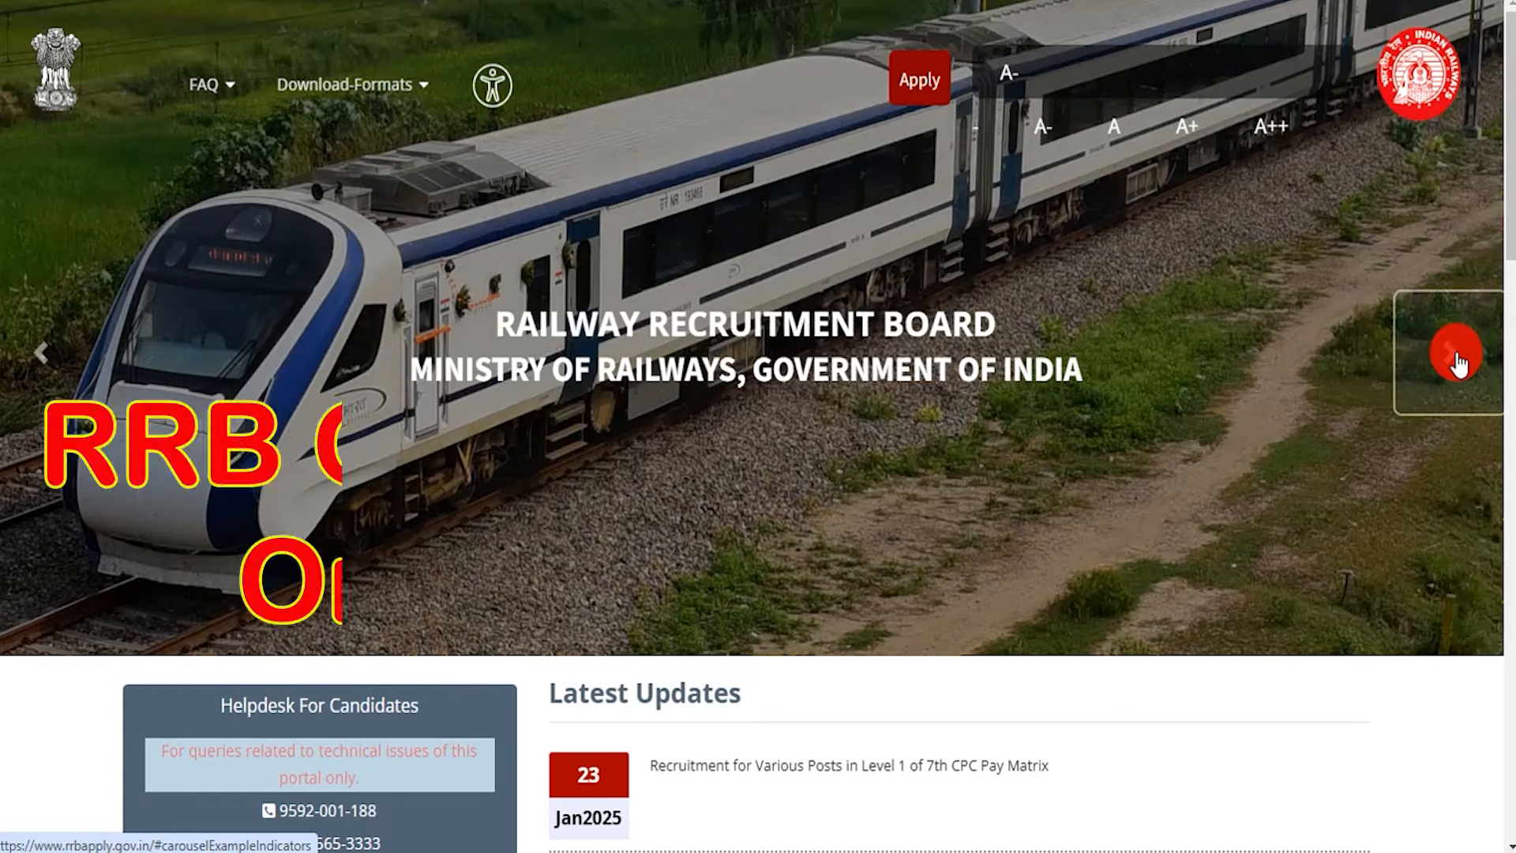
# Highlight the total vacancies 32438 and 'Various Posts in Level 1' on the homepage
pyautogui.click(1457, 356)
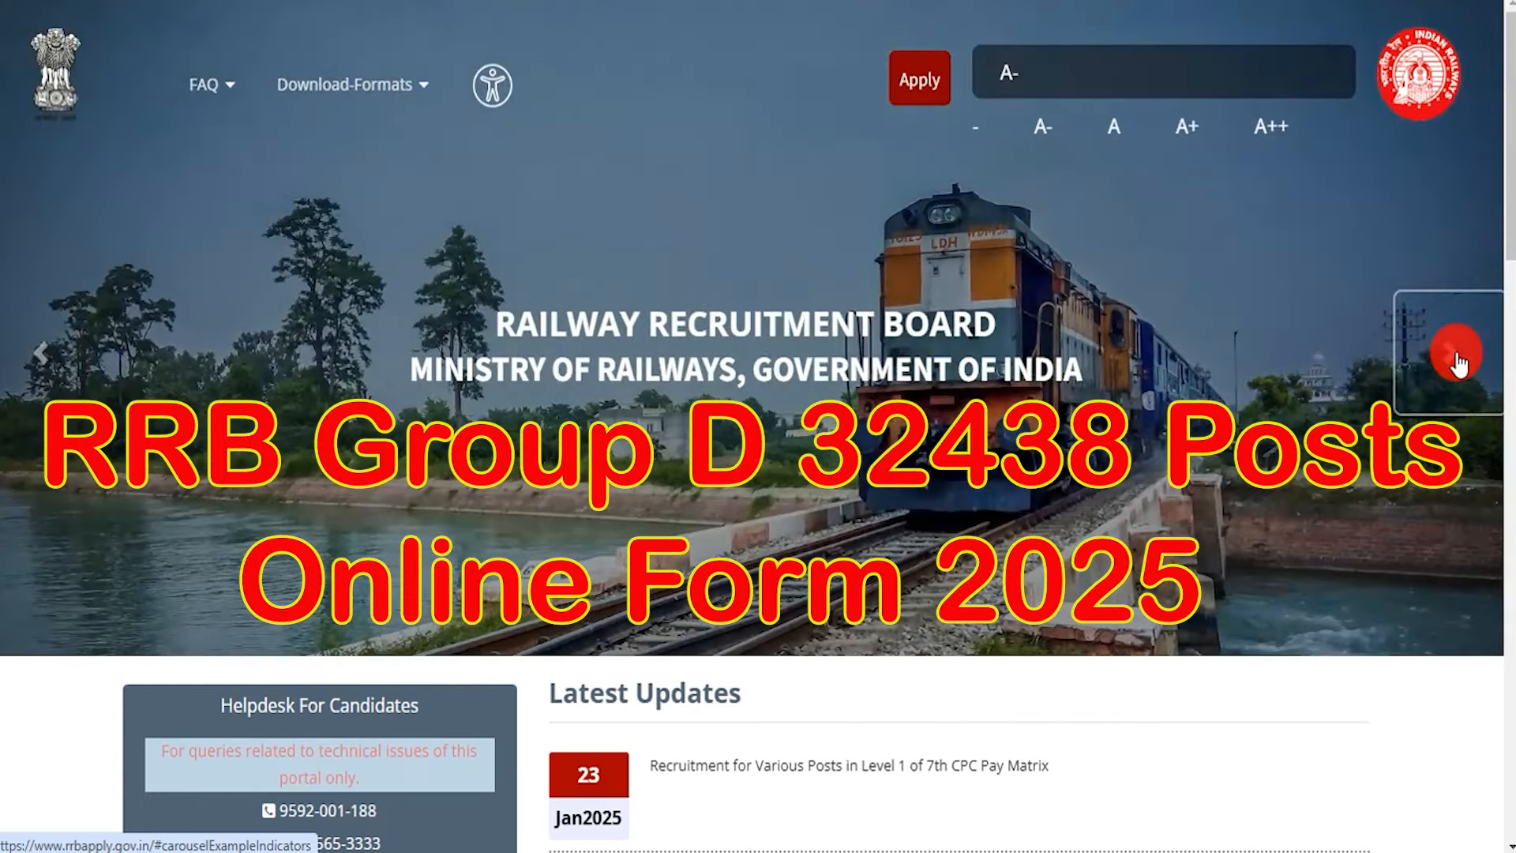
pyautogui.click(1456, 355)
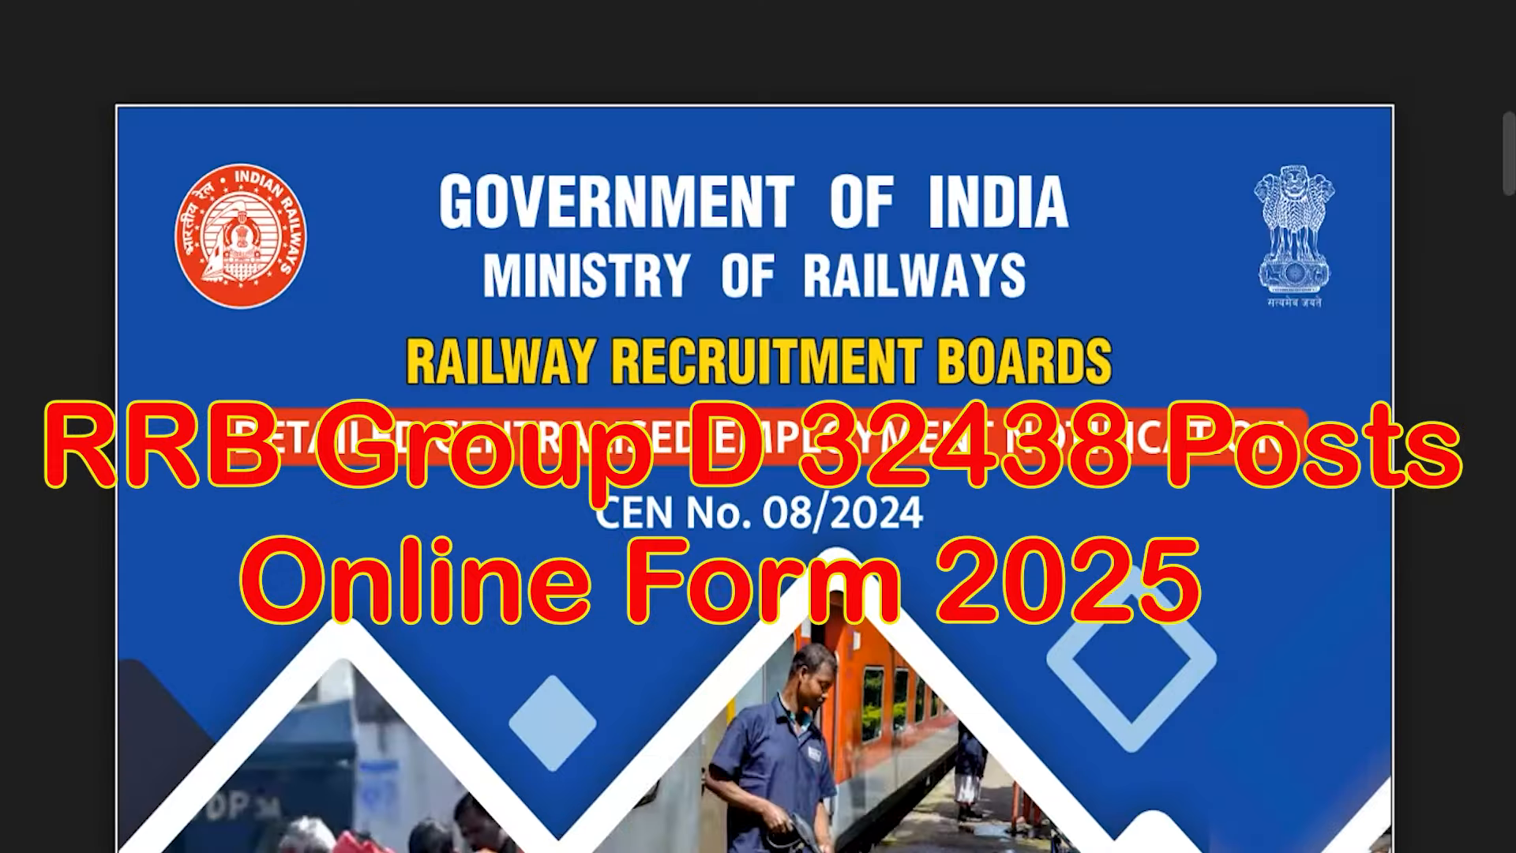
pyautogui.scroll(-15, 740, 586)
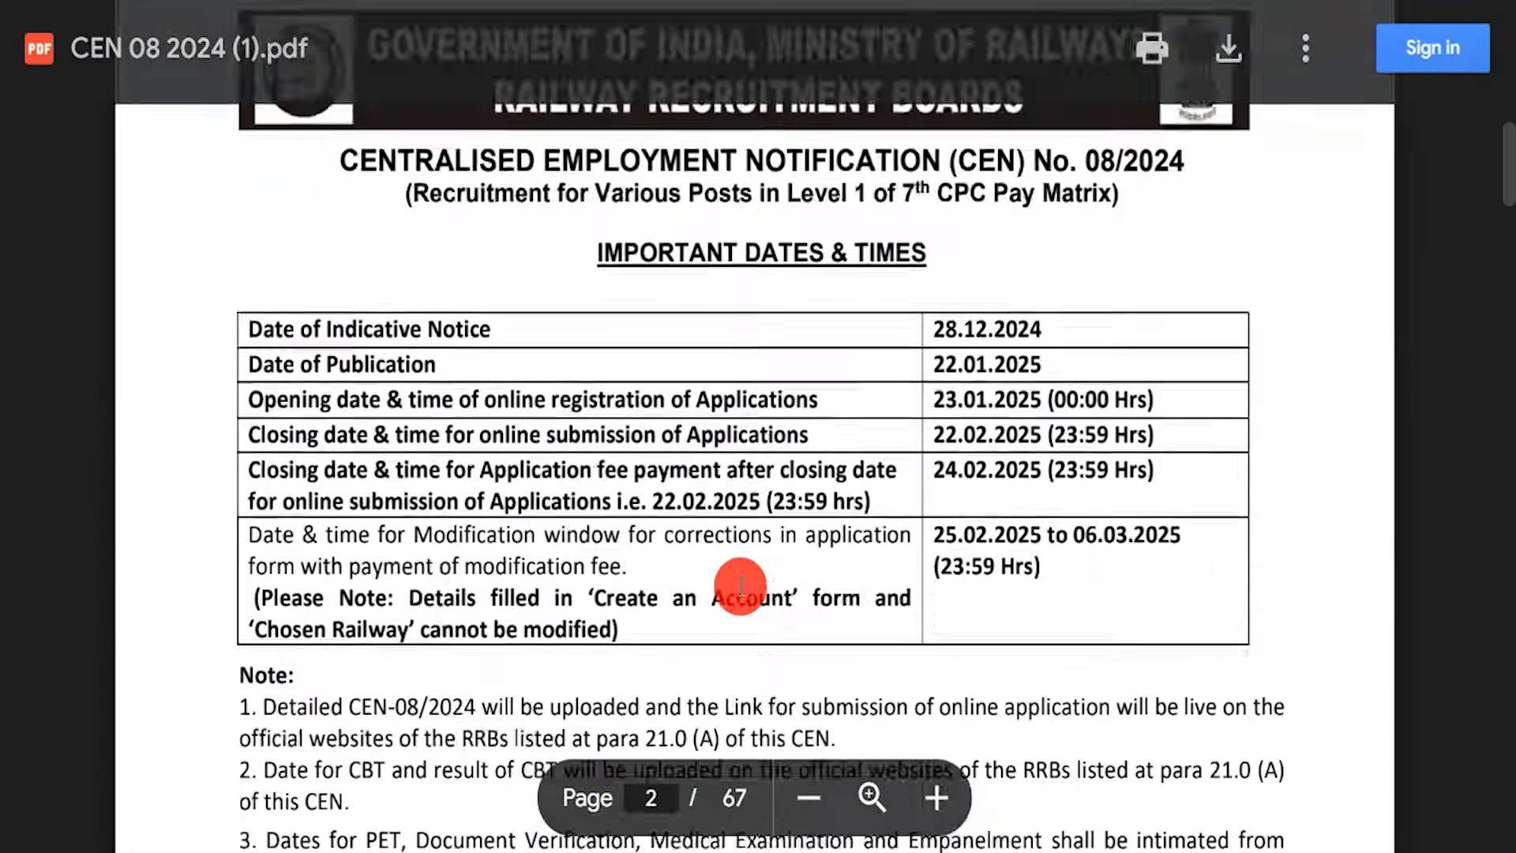
pyautogui.scroll(-10, 741, 585)
pyautogui.moveTo(1137, 484); pyautogui.dragTo(1203, 493)
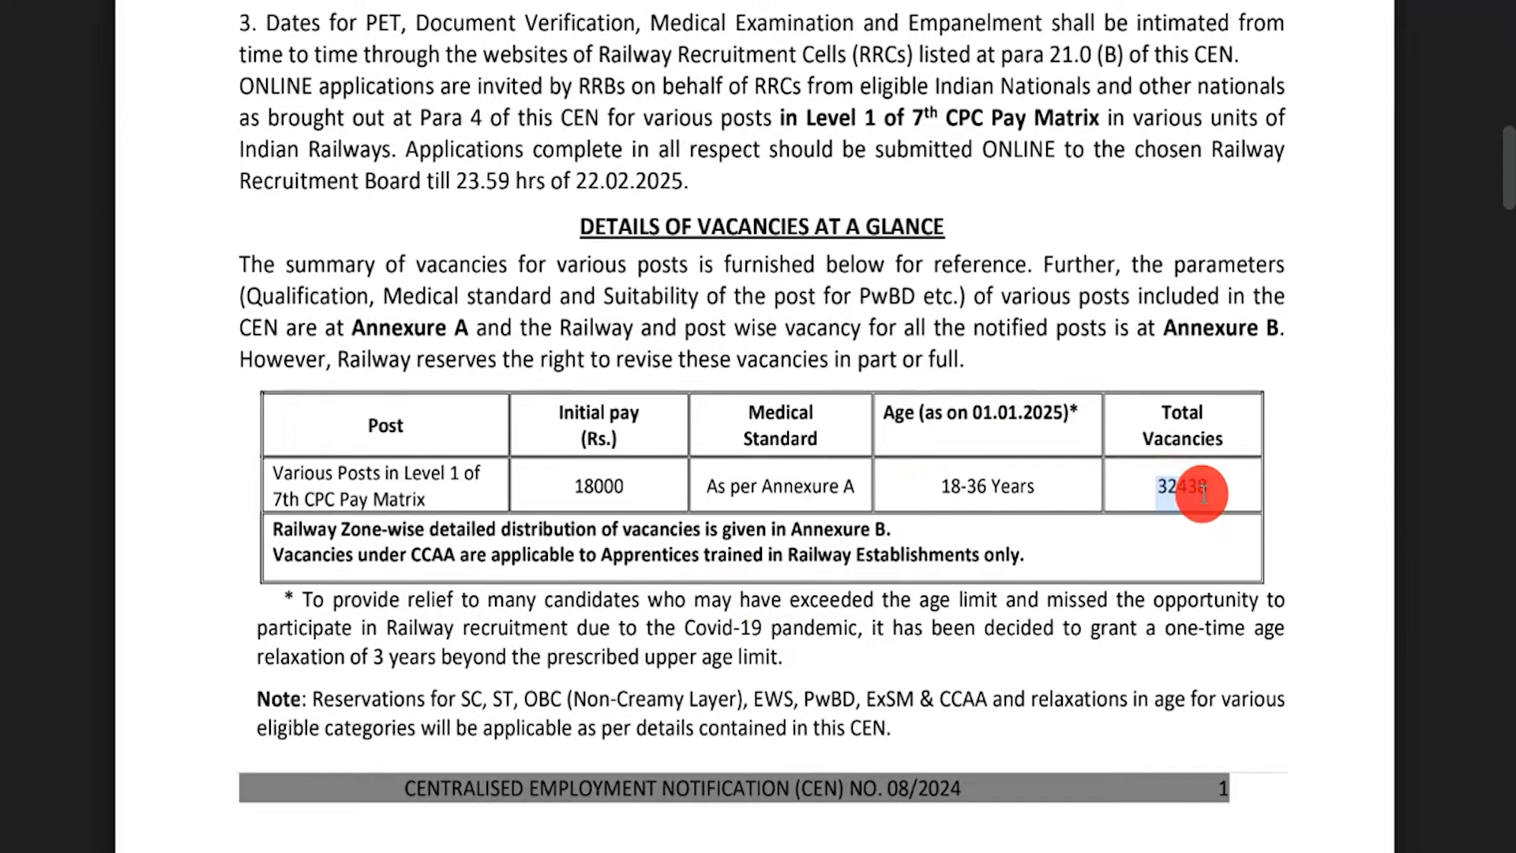
pyautogui.moveTo(269, 472); pyautogui.dragTo(857, 488)
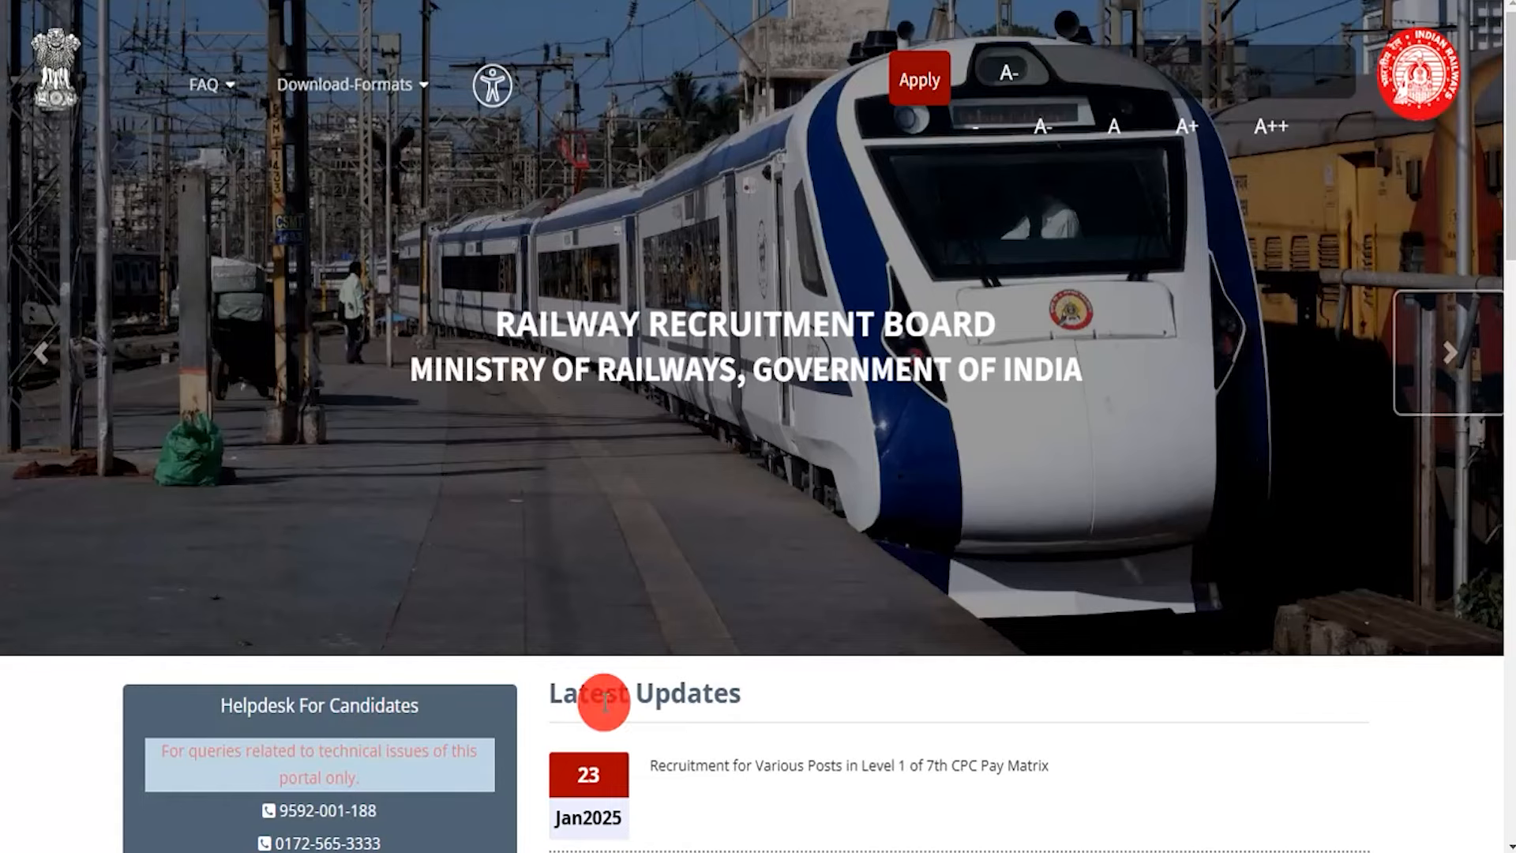
# Cycle through the homepage banner slides
pyautogui.click(1451, 355)
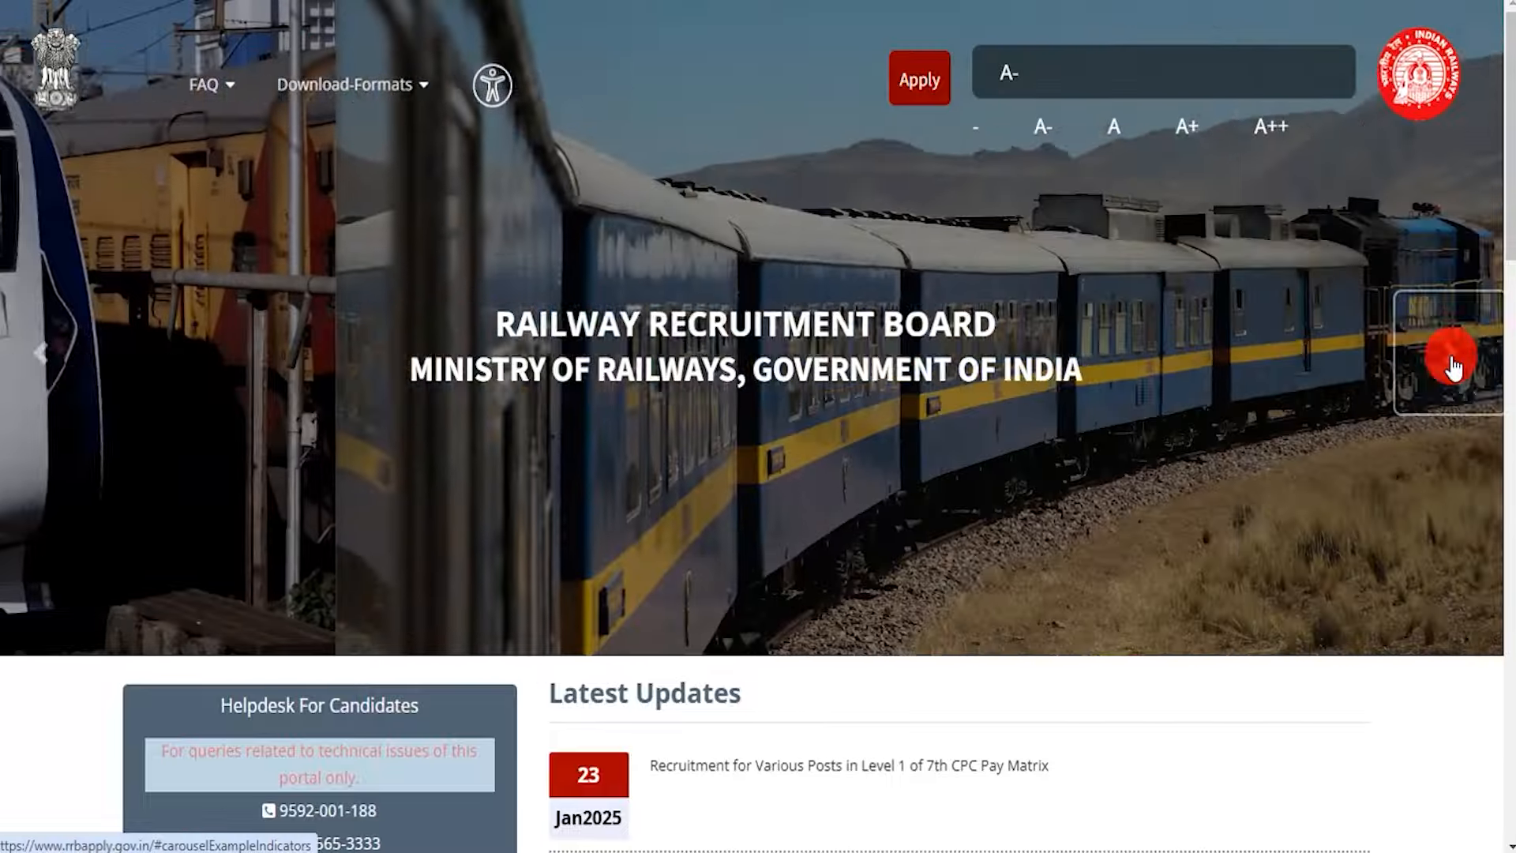
pyautogui.click(1451, 355)
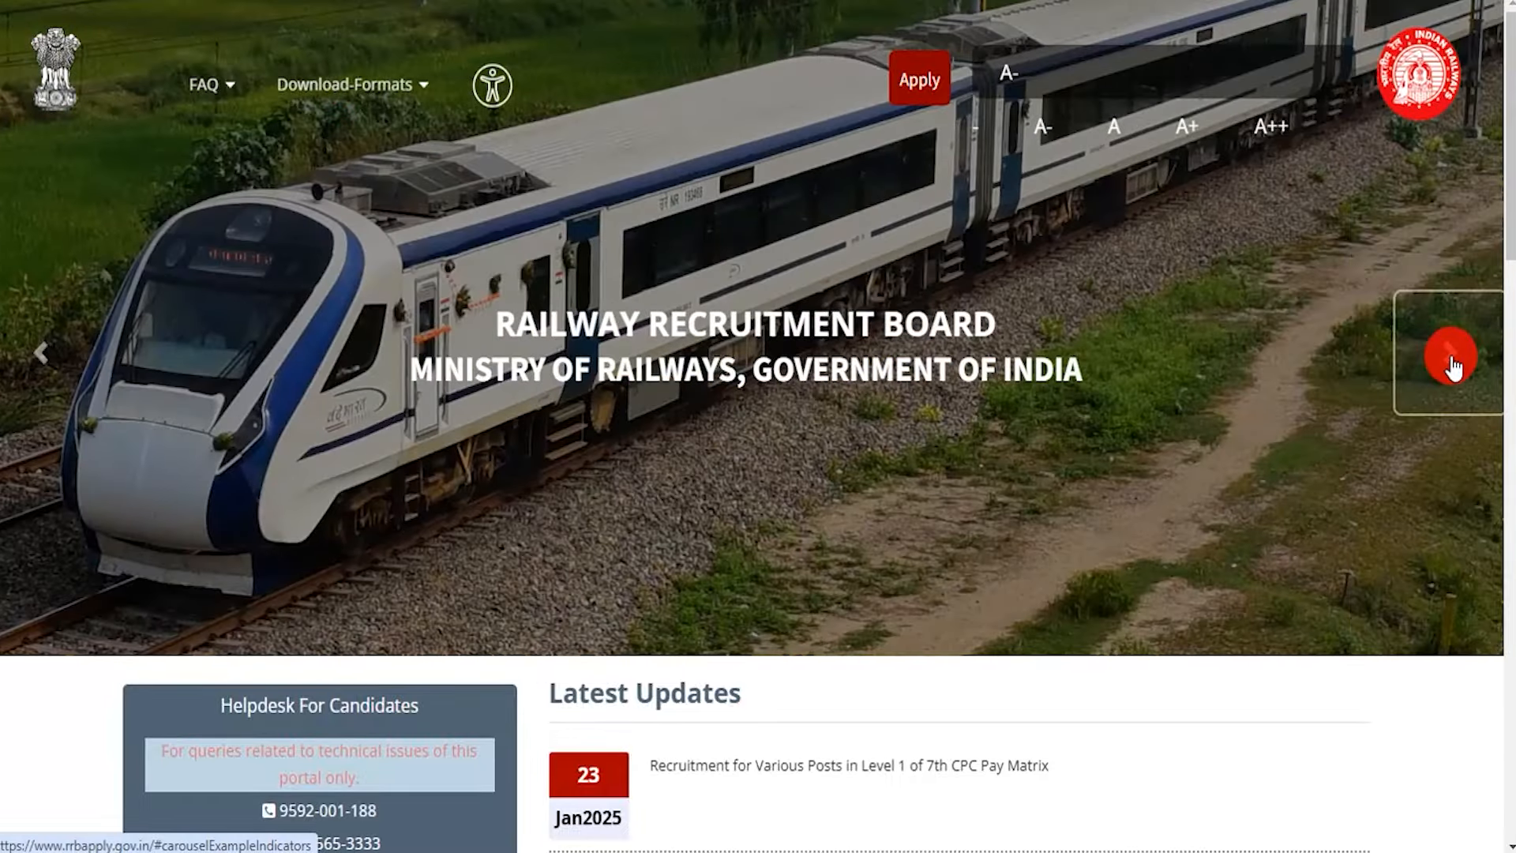
pyautogui.click(1451, 357)
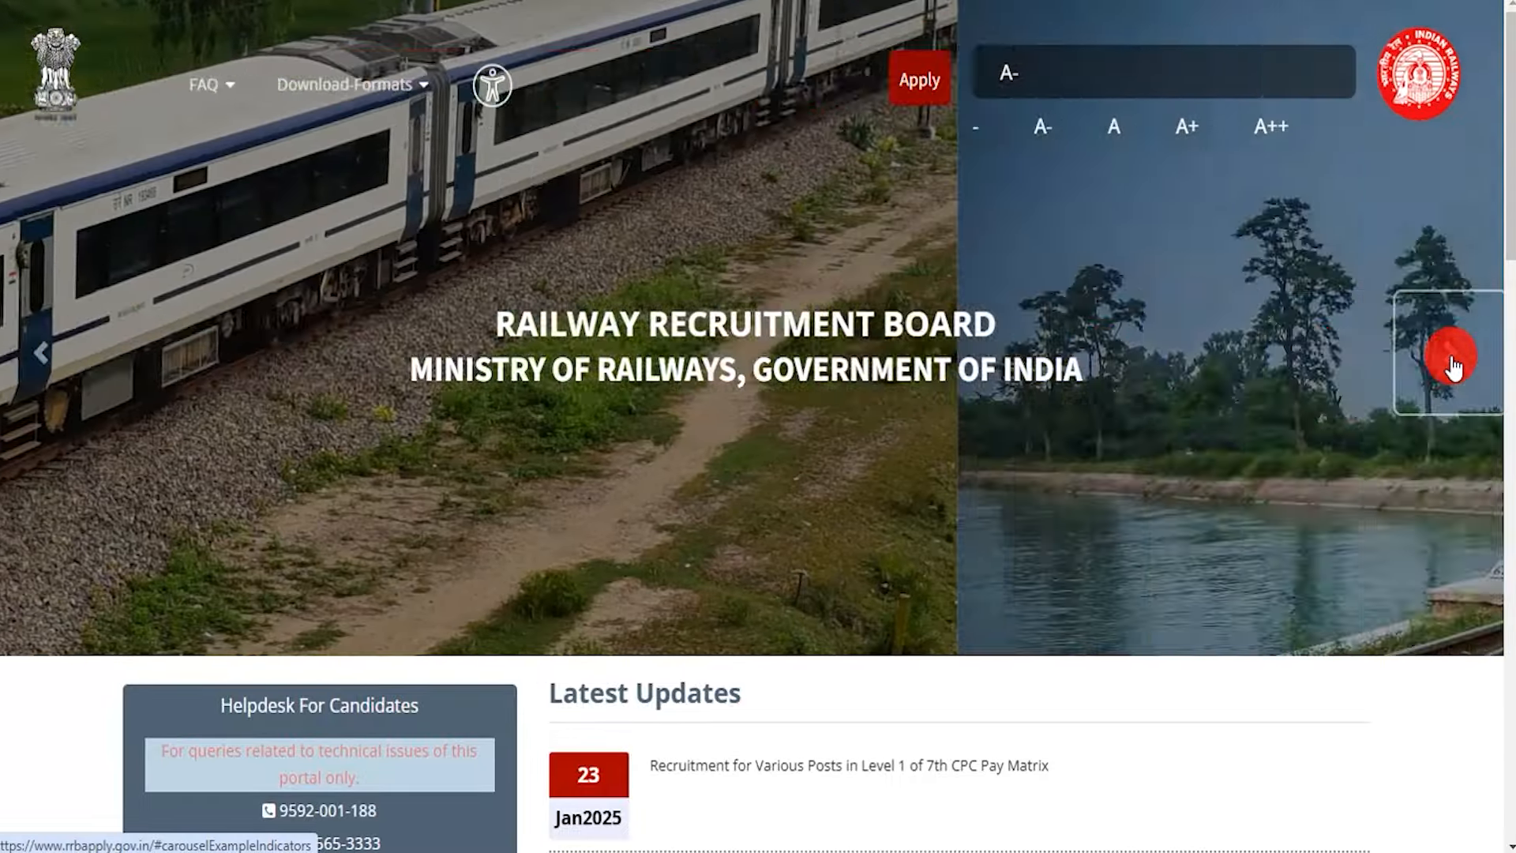
pyautogui.click(1452, 357)
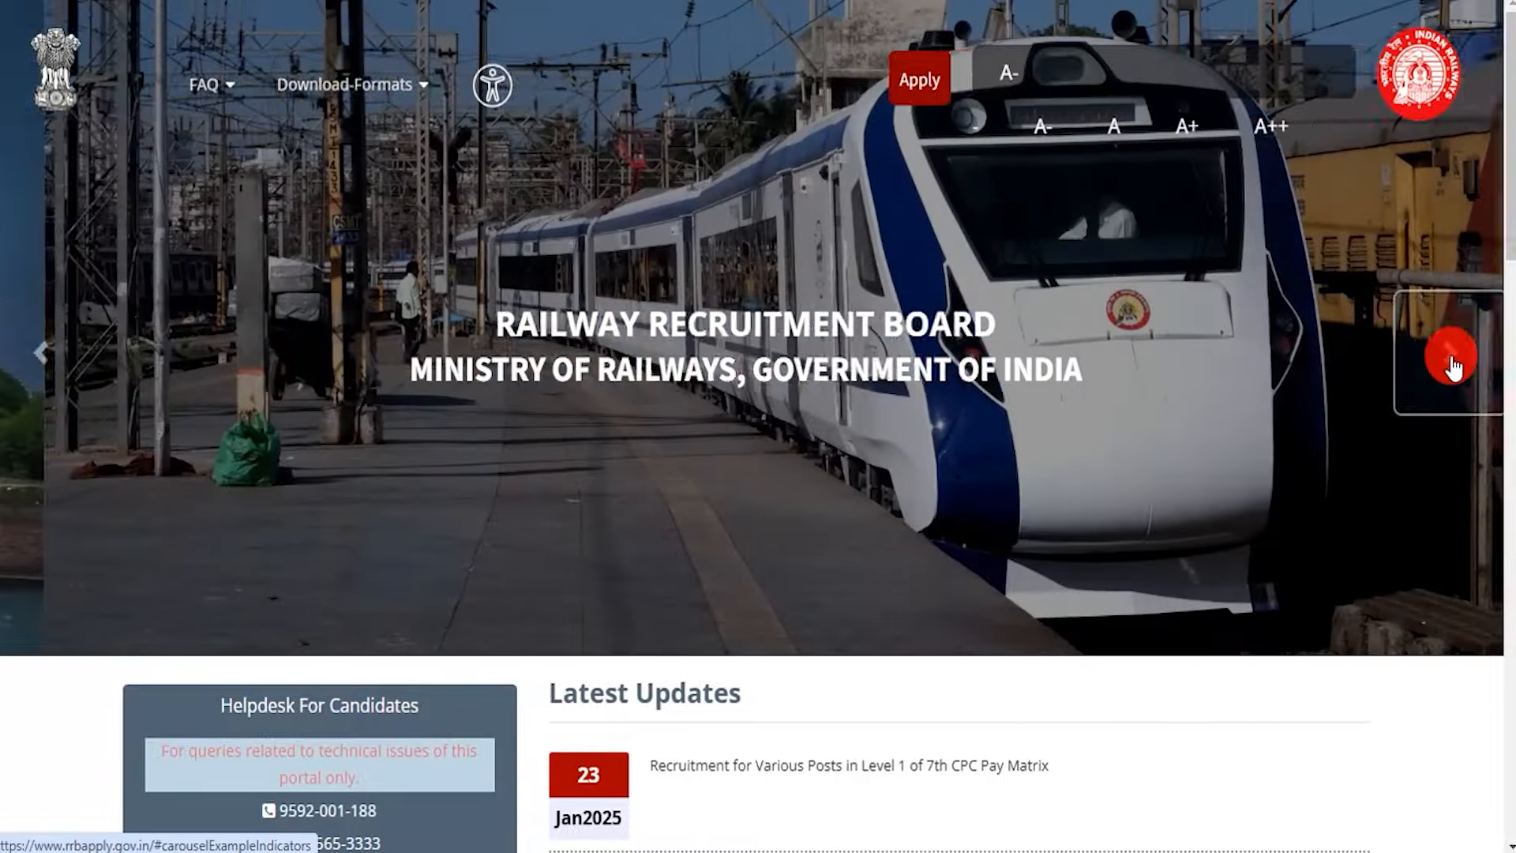
pyautogui.click(1451, 357)
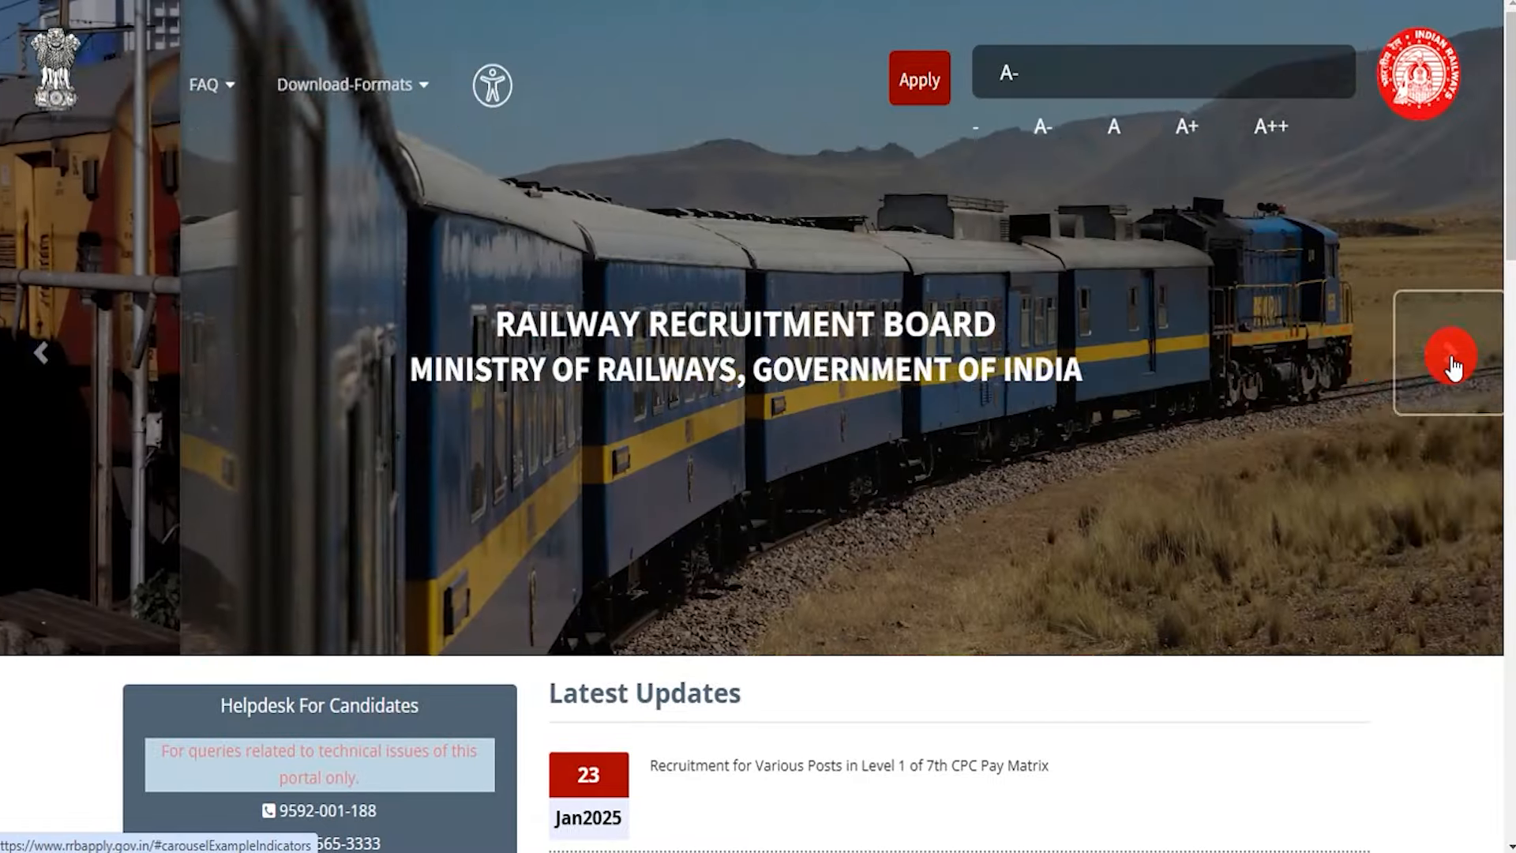
pyautogui.click(1451, 357)
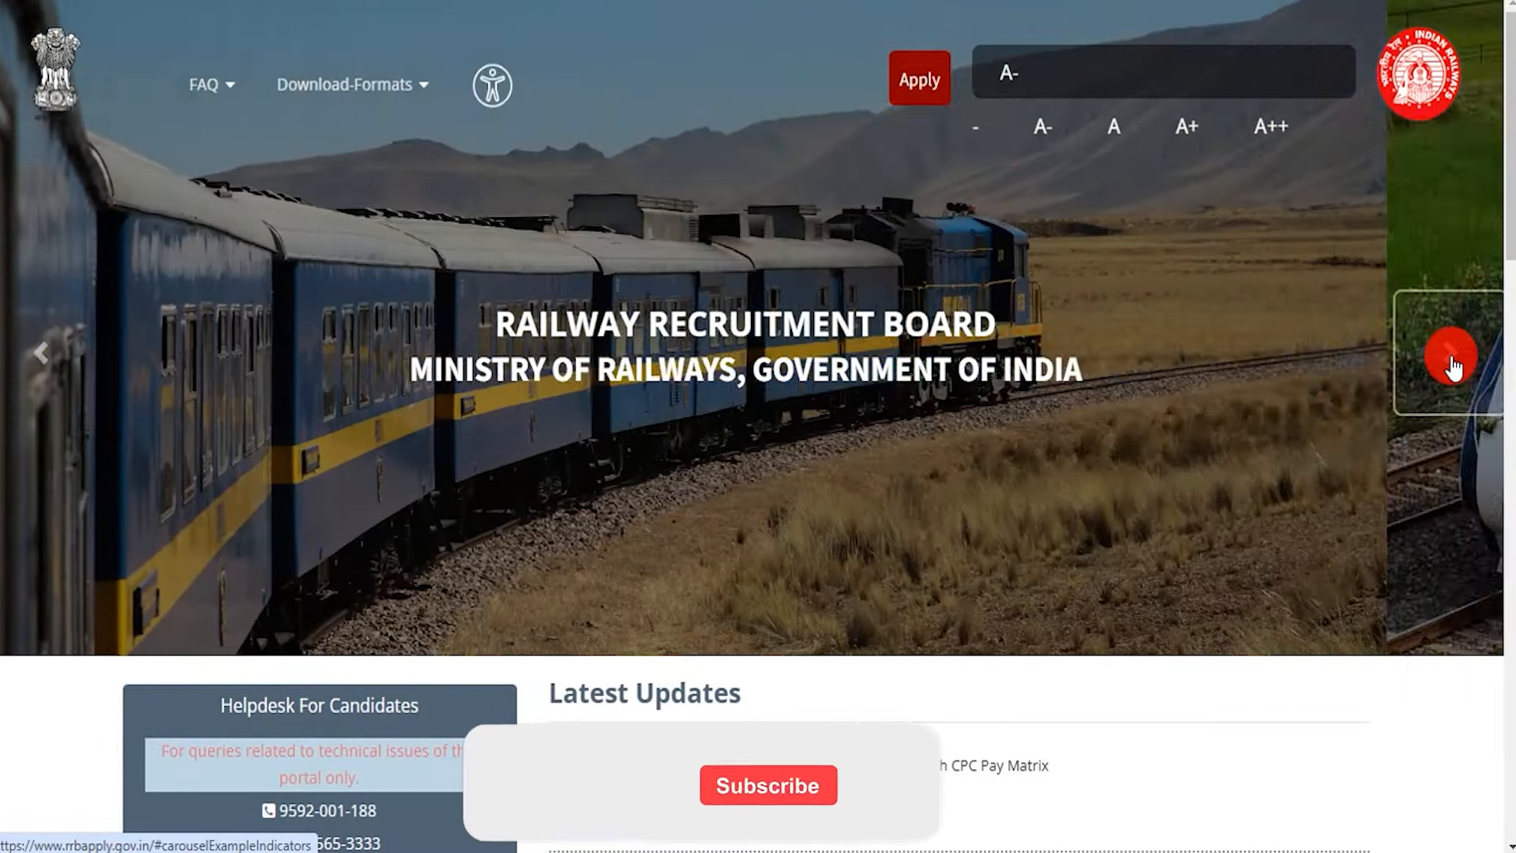
pyautogui.click(1451, 357)
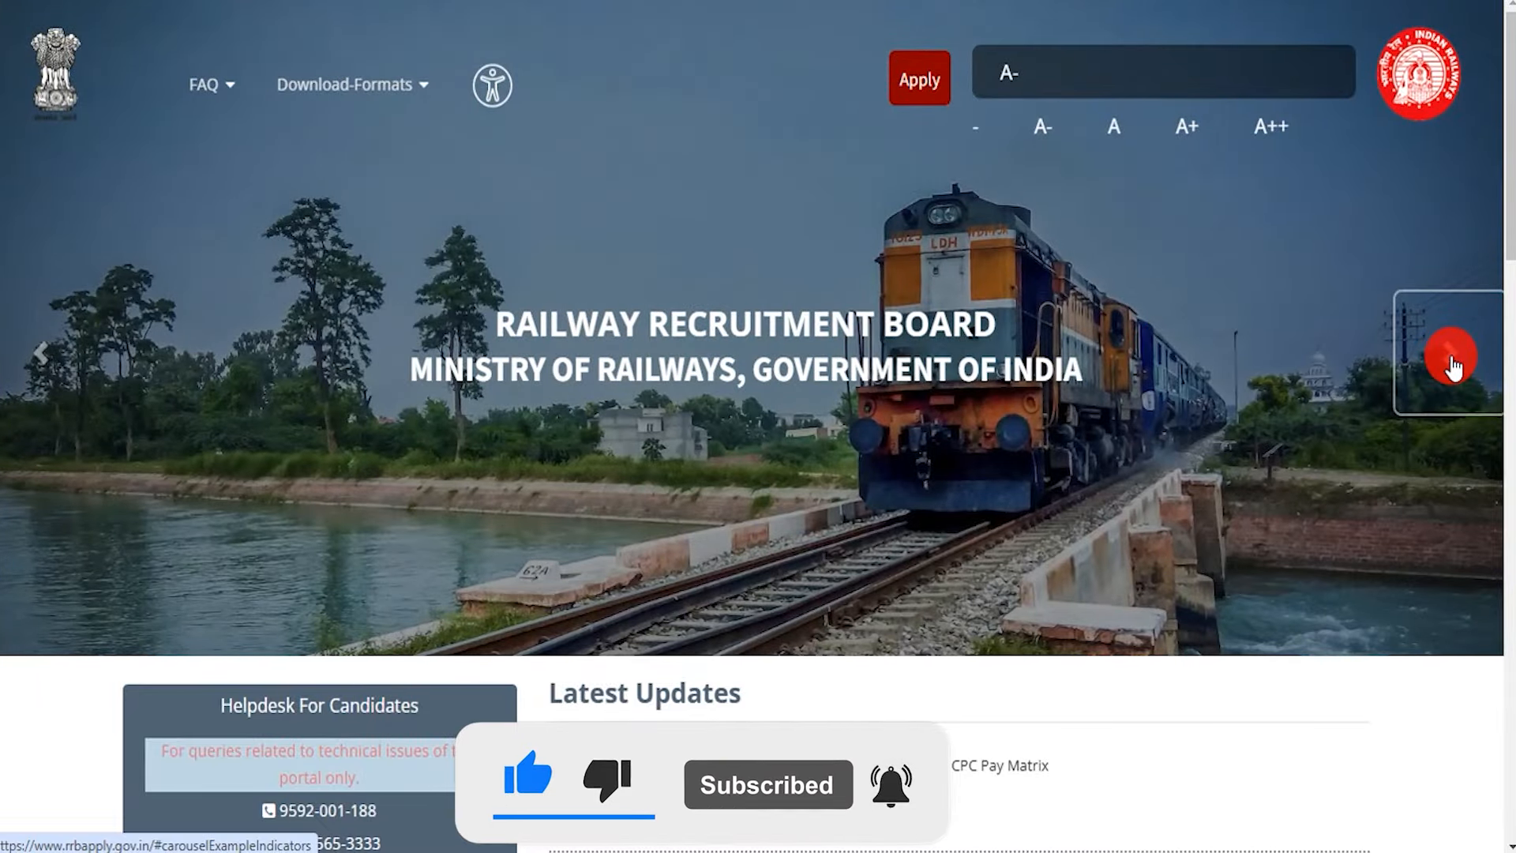
pyautogui.click(1452, 357)
pyautogui.click(1453, 363)
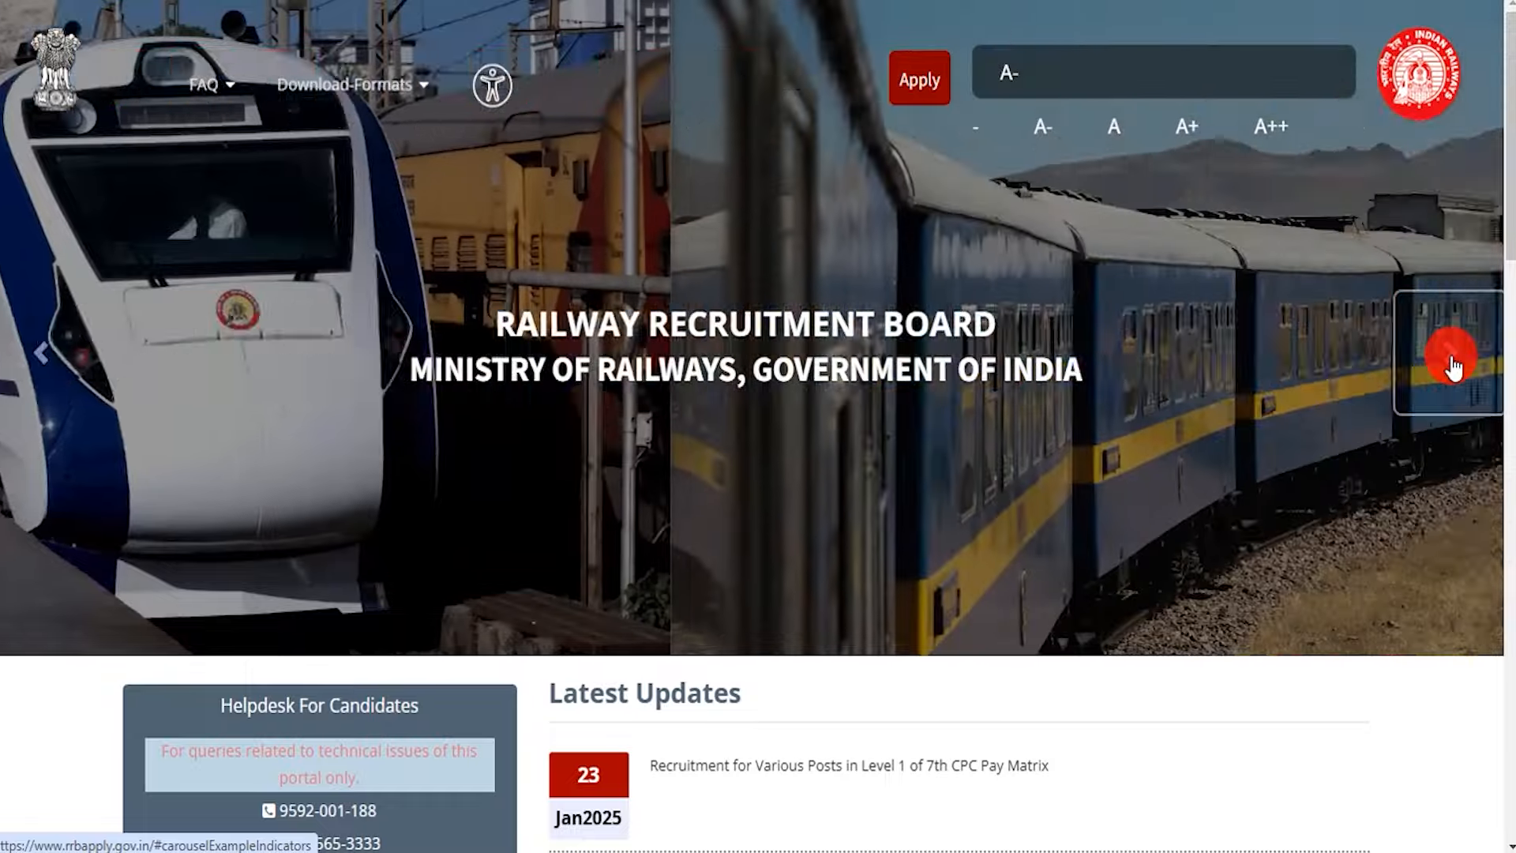
pyautogui.click(1453, 363)
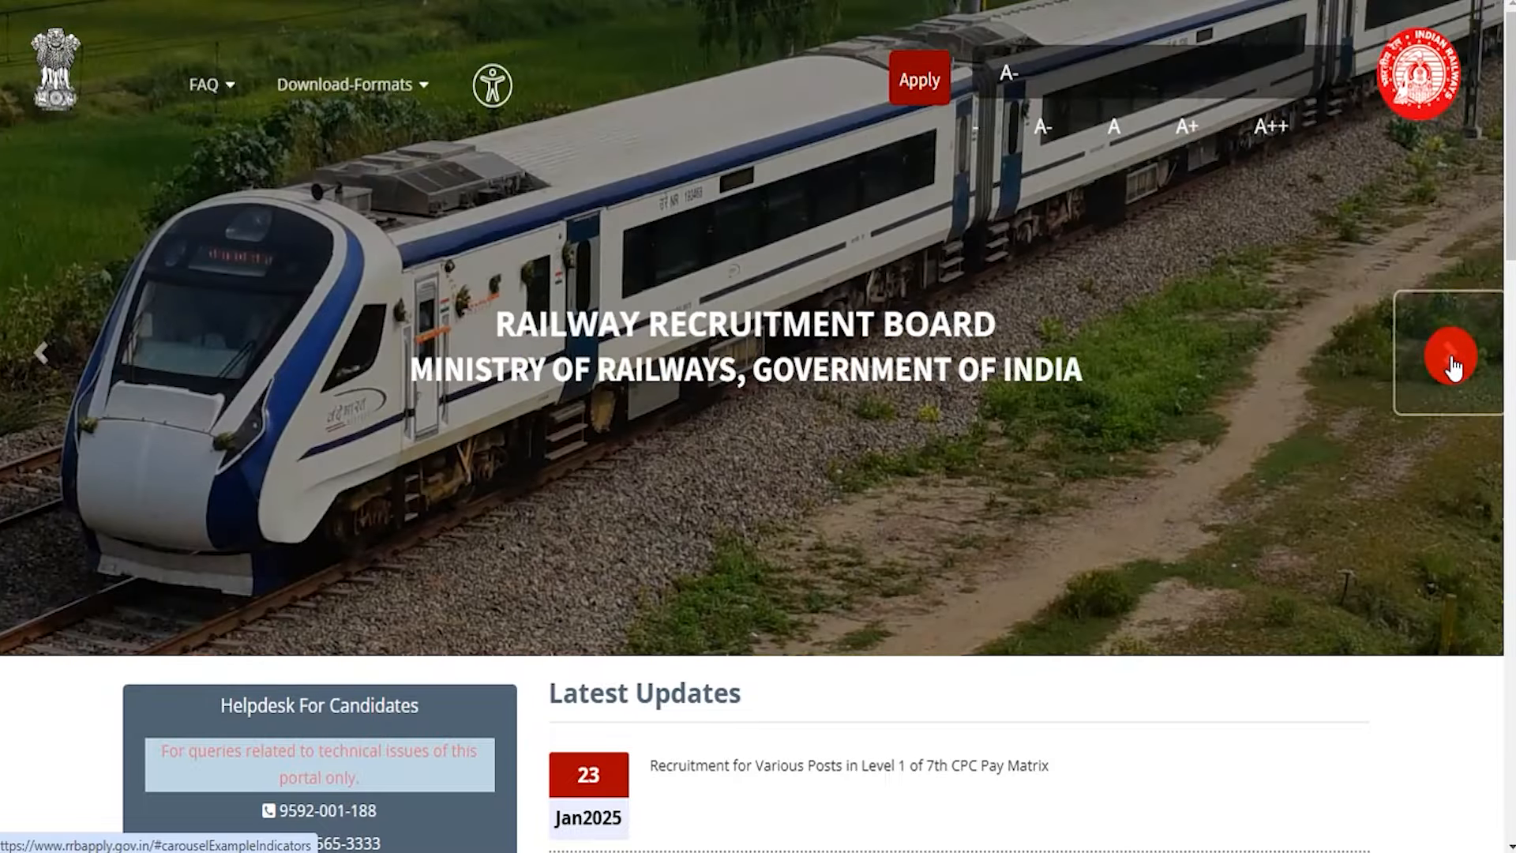
pyautogui.click(1453, 363)
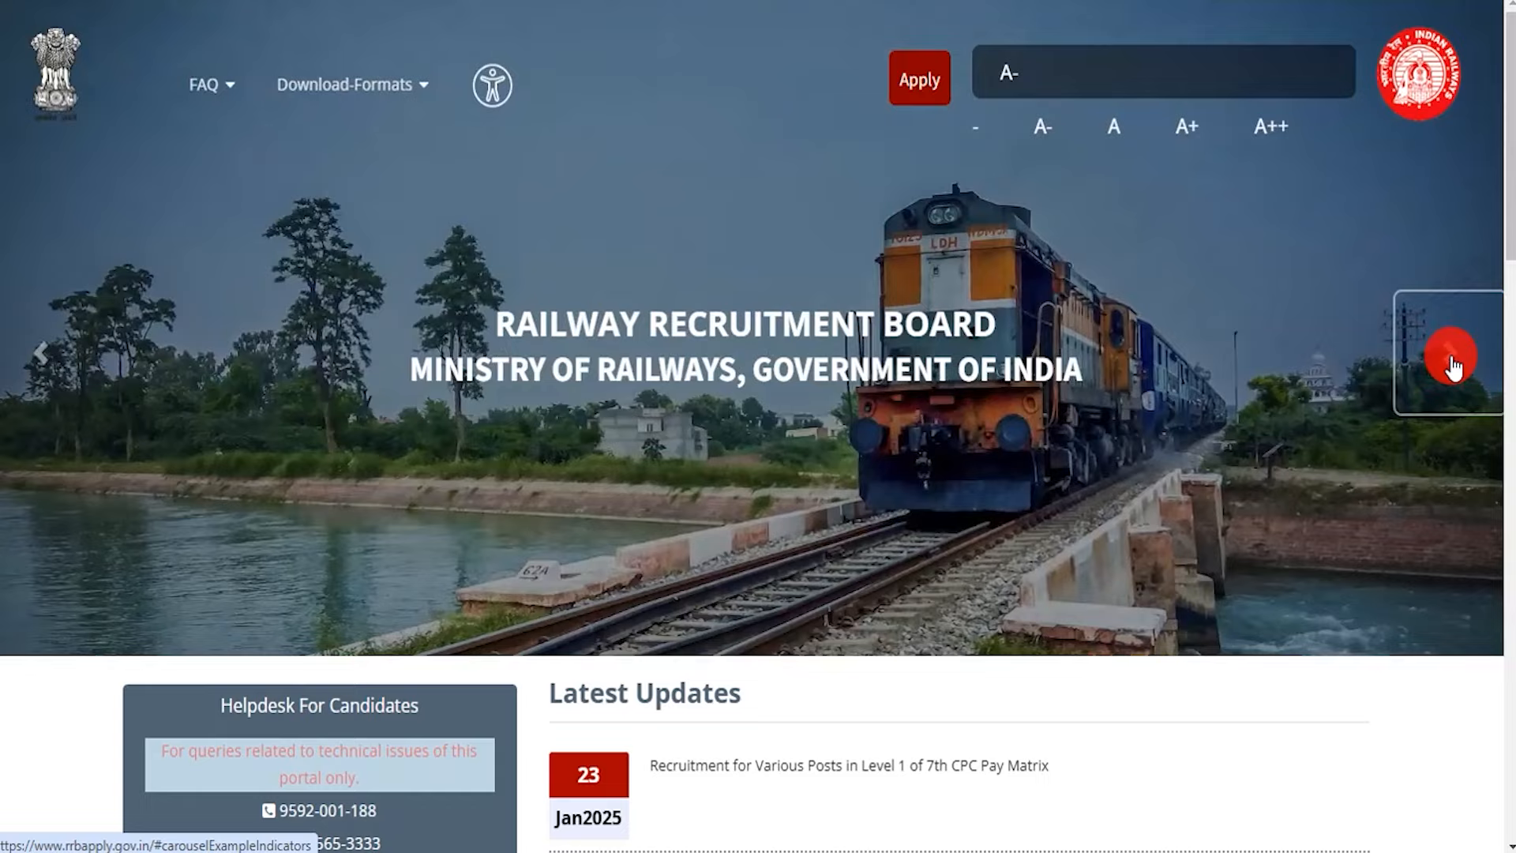
pyautogui.click(1453, 363)
pyautogui.click(1453, 363)
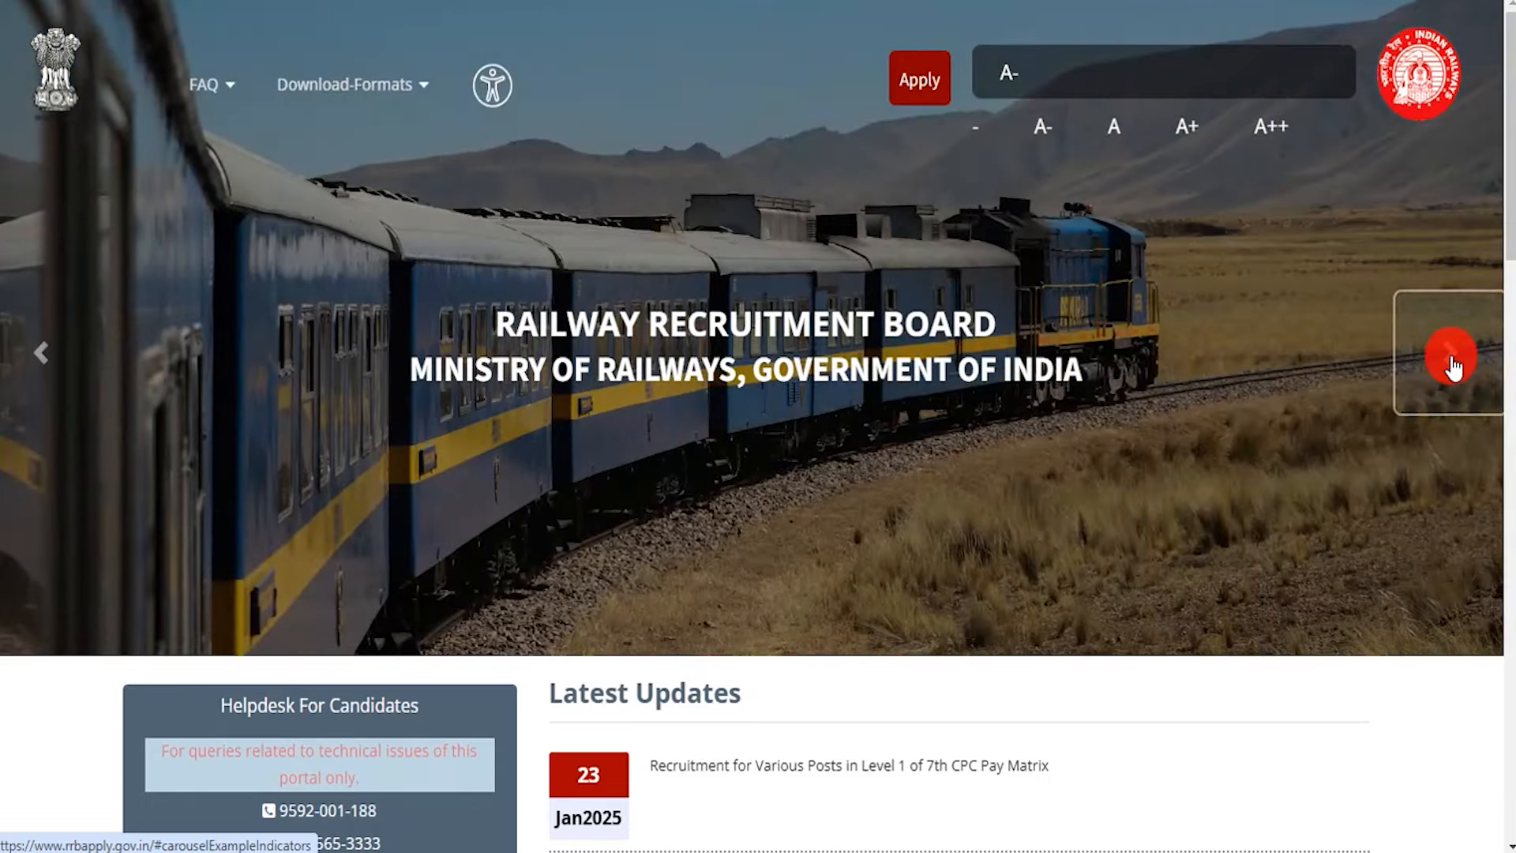
pyautogui.click(1453, 363)
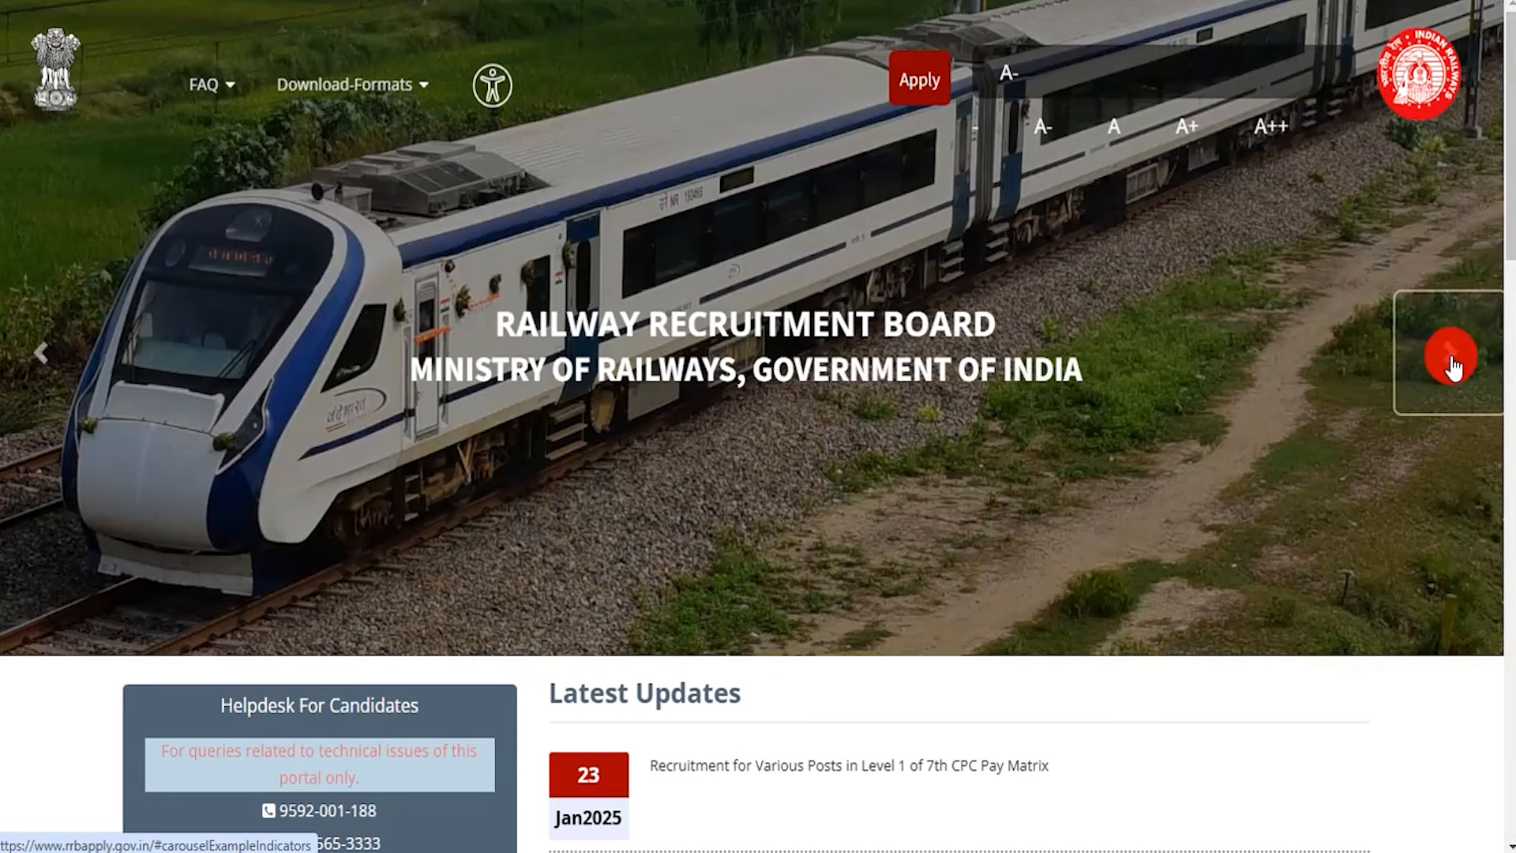
pyautogui.click(1453, 364)
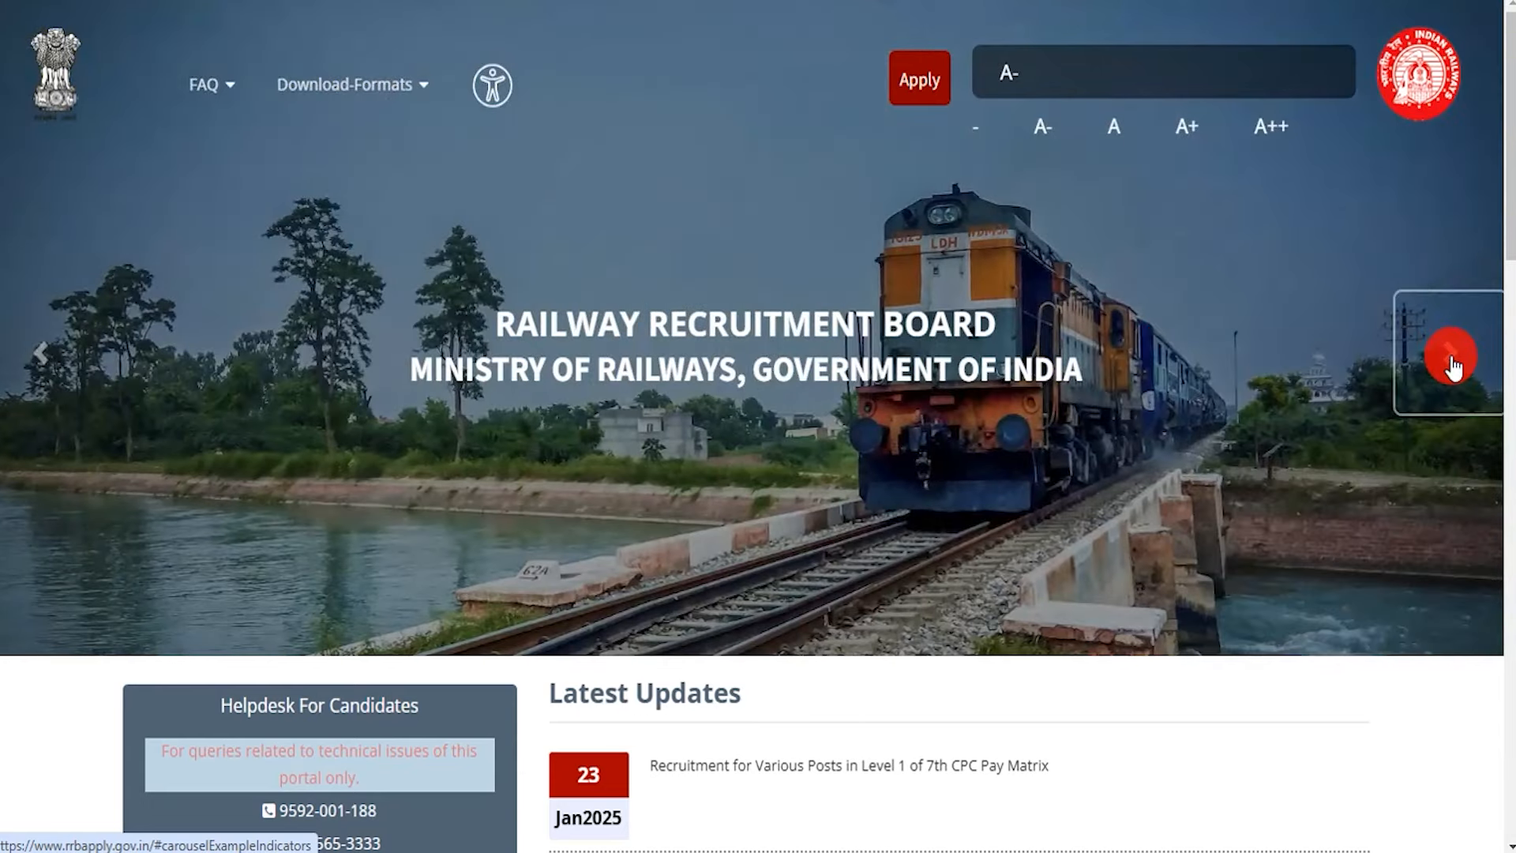
pyautogui.click(1452, 363)
pyautogui.click(1453, 363)
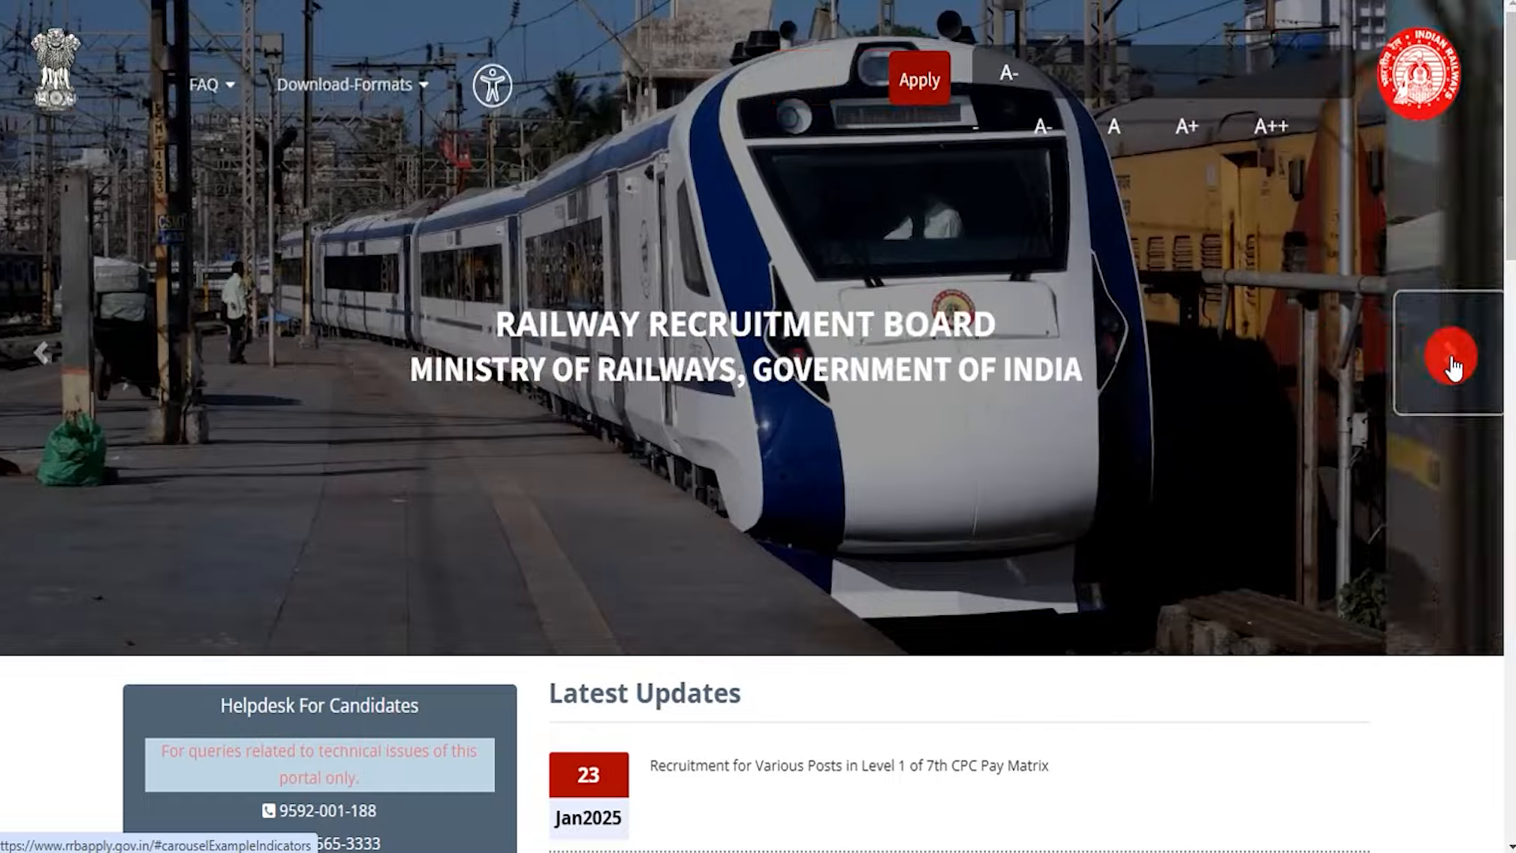
pyautogui.click(1452, 363)
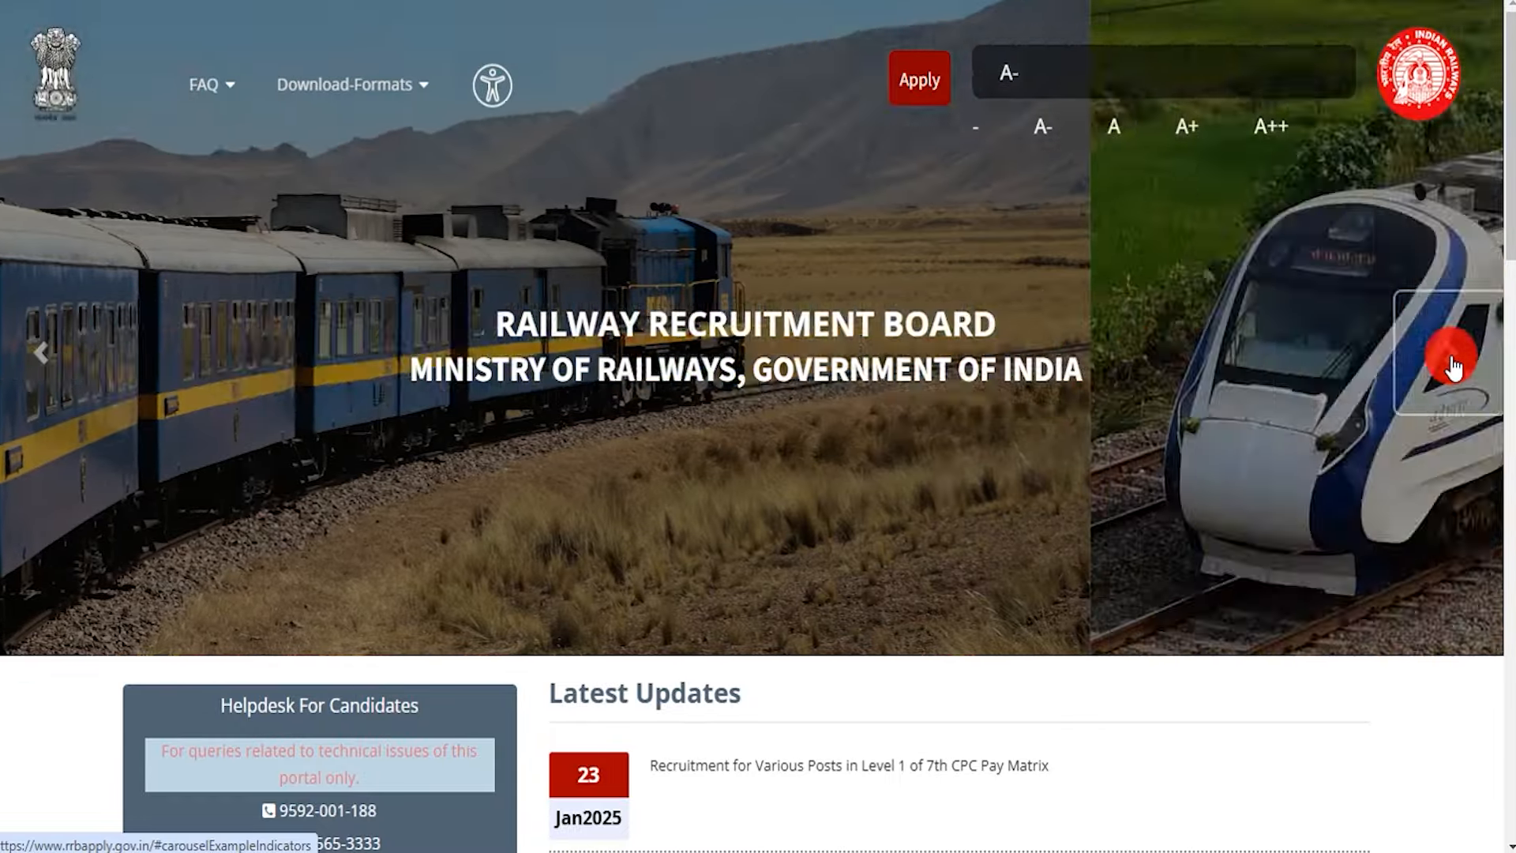
pyautogui.click(1453, 363)
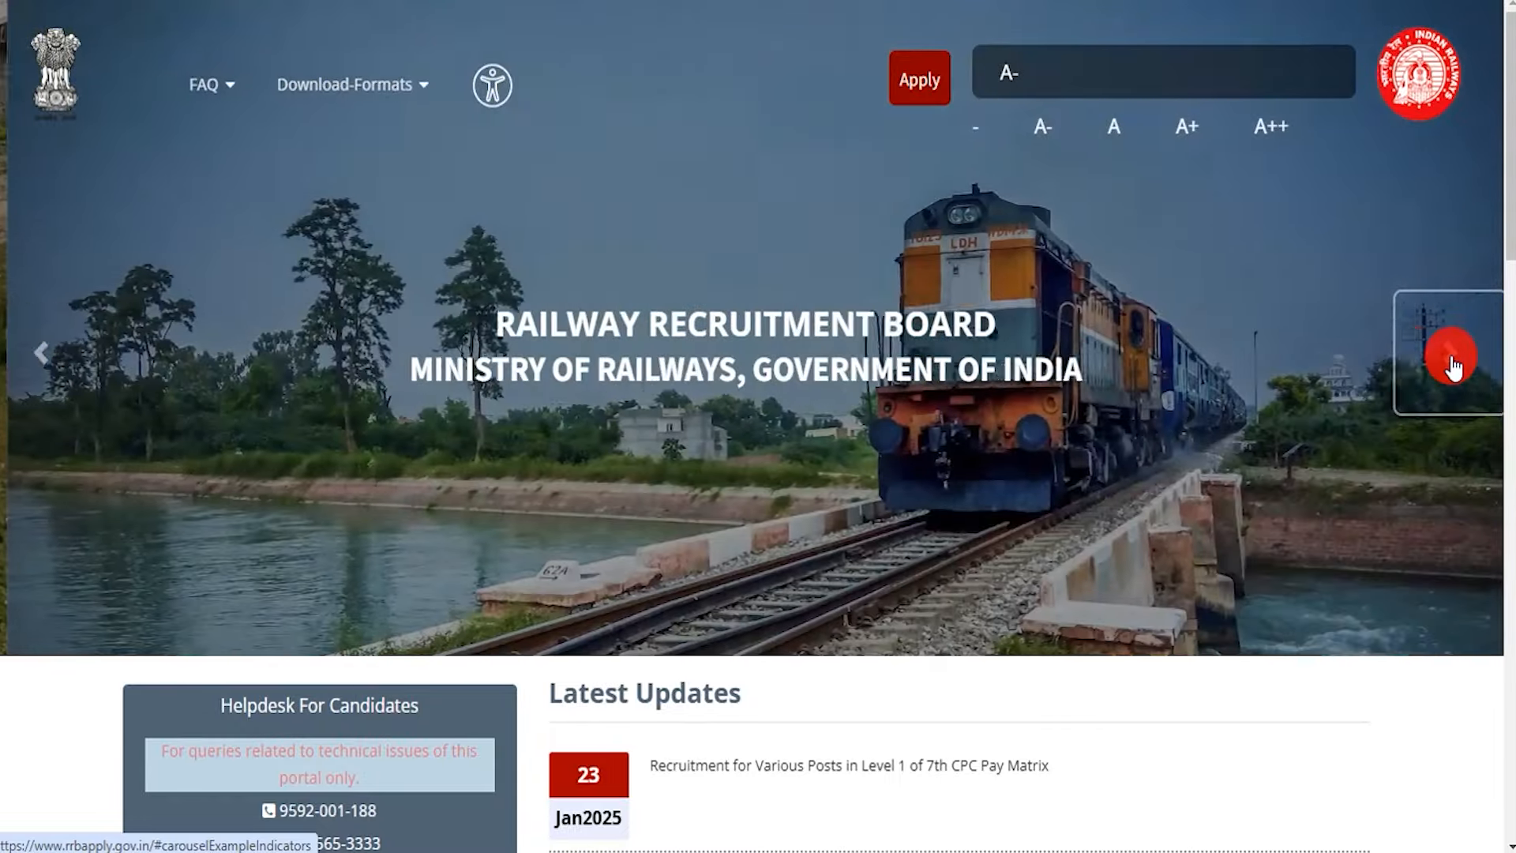
pyautogui.click(1453, 363)
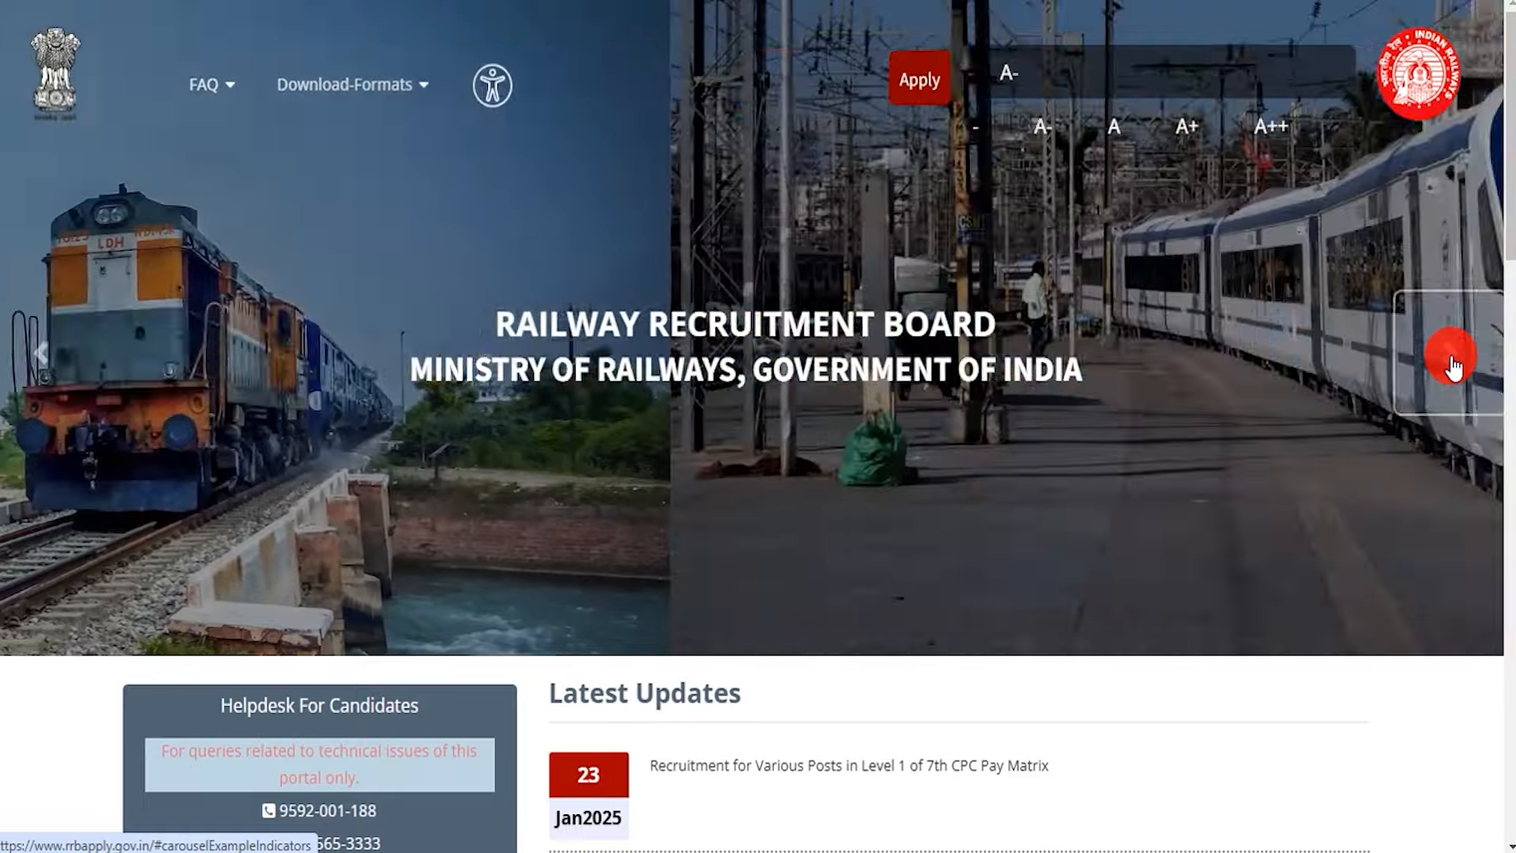
pyautogui.click(1453, 363)
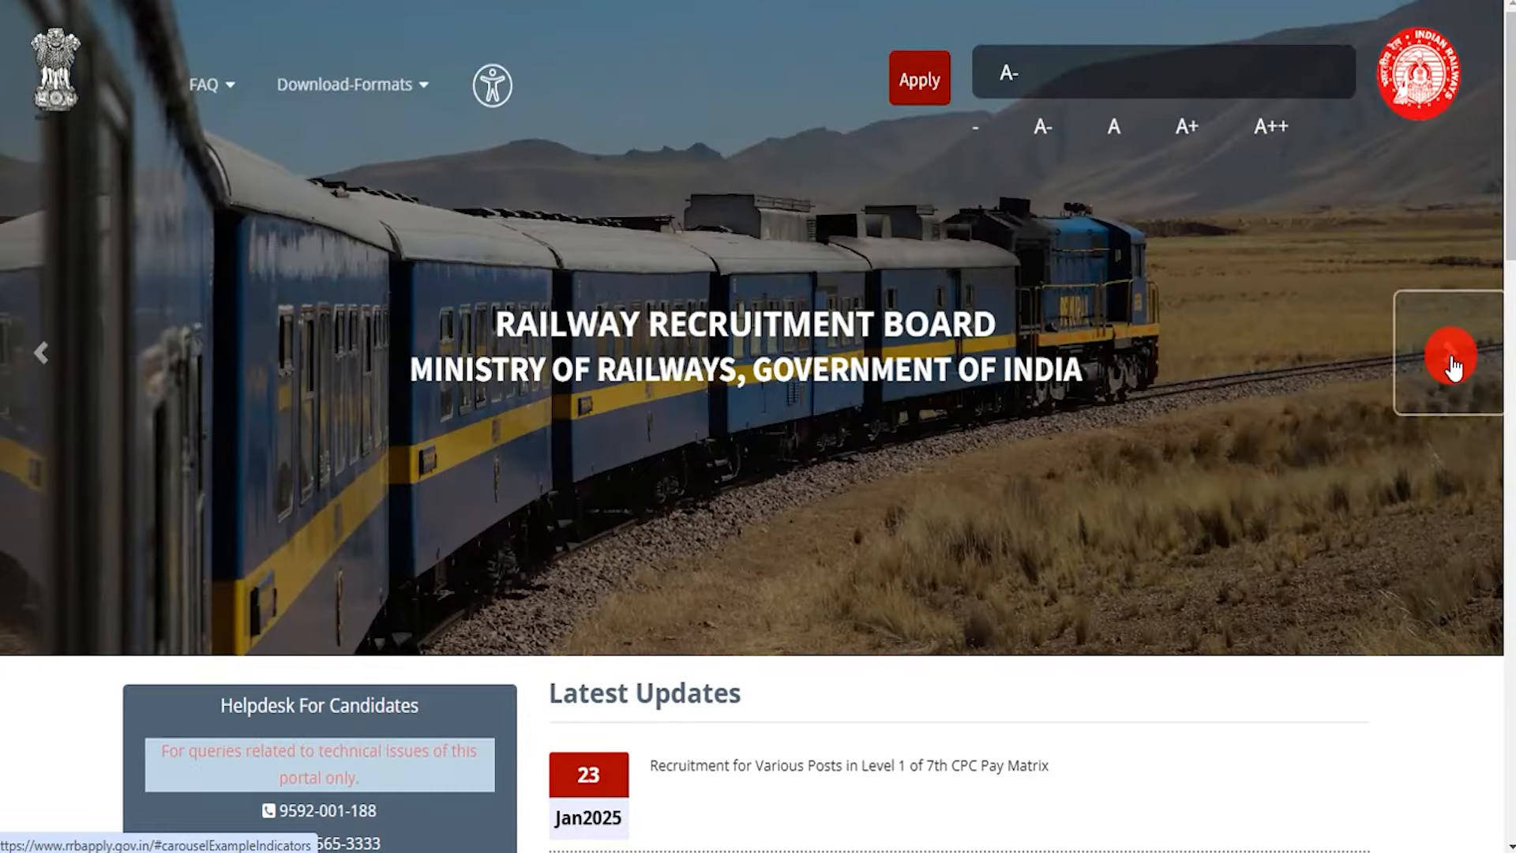
pyautogui.click(1452, 363)
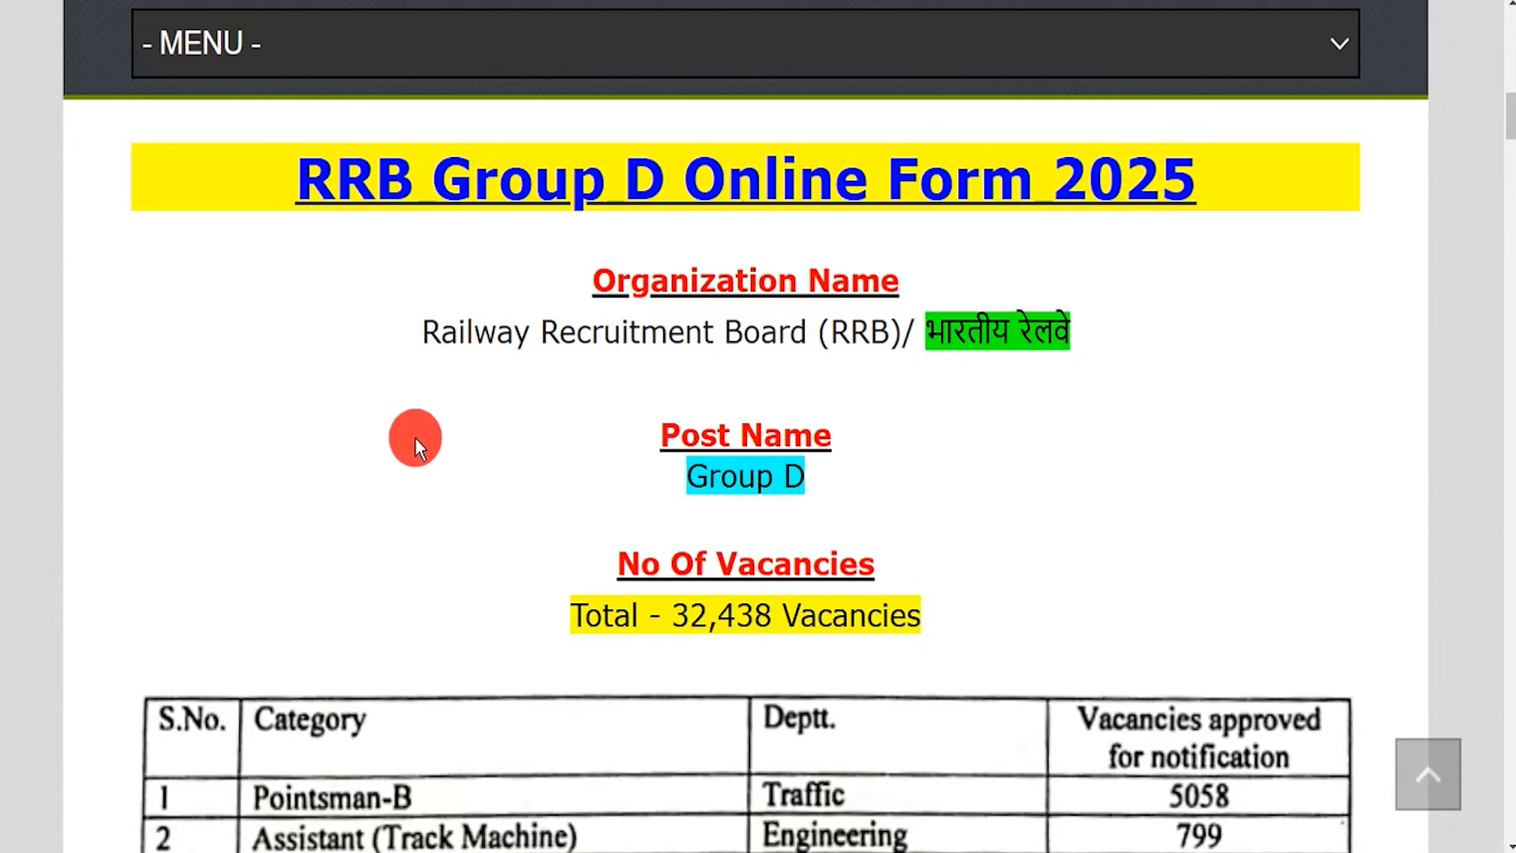
# Highlight the RRB Group D Online Form 2025 title, organization, Group D post, 32,438 vacancies and last date 22 February 2025
pyautogui.moveTo(380, 199); pyautogui.dragTo(1147, 190)
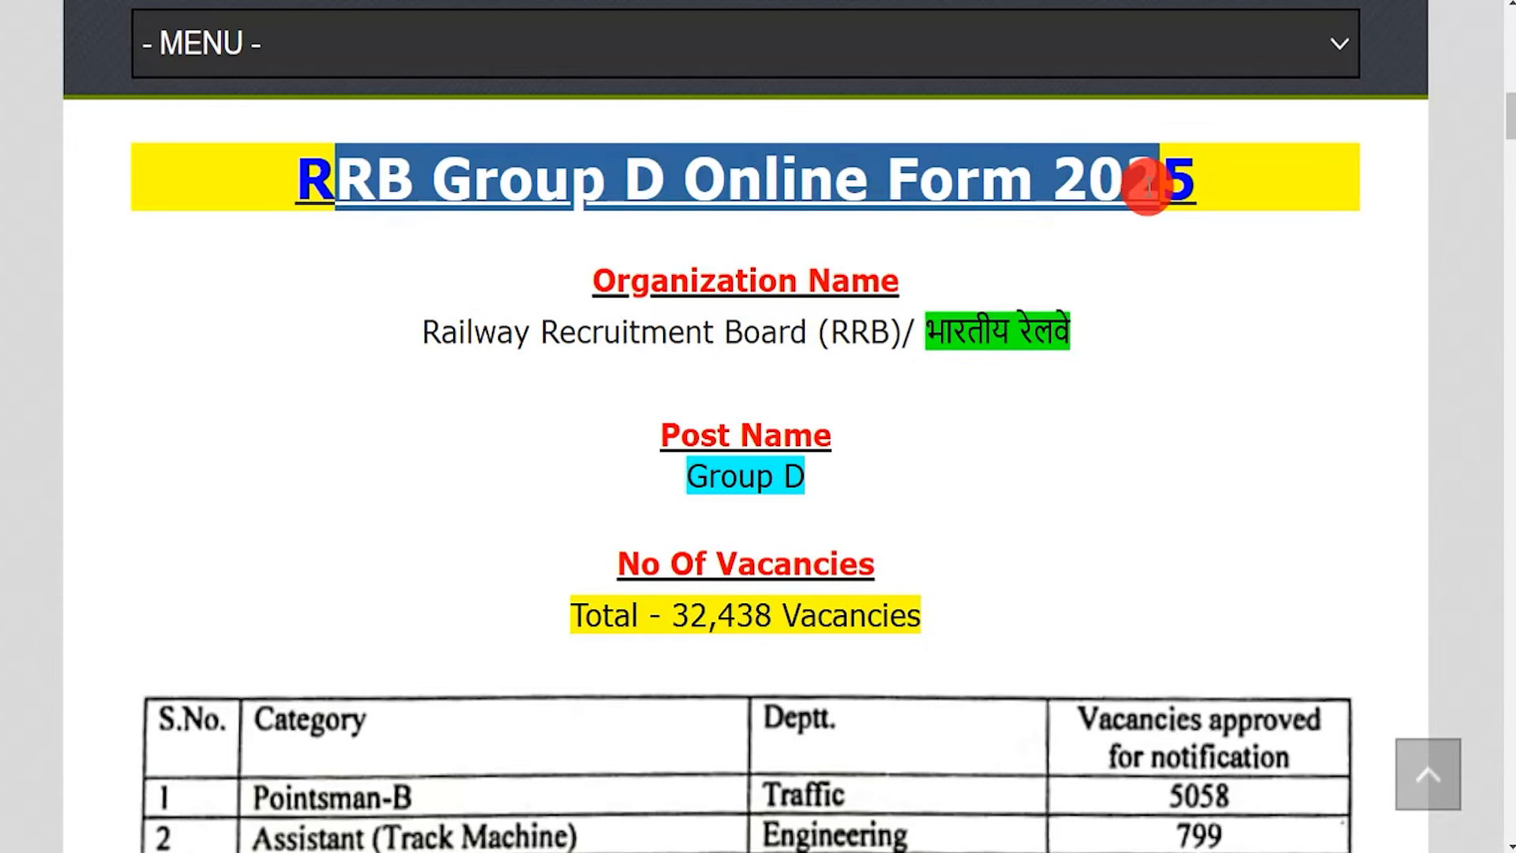
pyautogui.moveTo(458, 333); pyautogui.dragTo(944, 332)
pyautogui.moveTo(686, 476); pyautogui.dragTo(805, 482)
pyautogui.moveTo(671, 615); pyautogui.dragTo(810, 644)
pyautogui.scroll(-8, 930, 565)
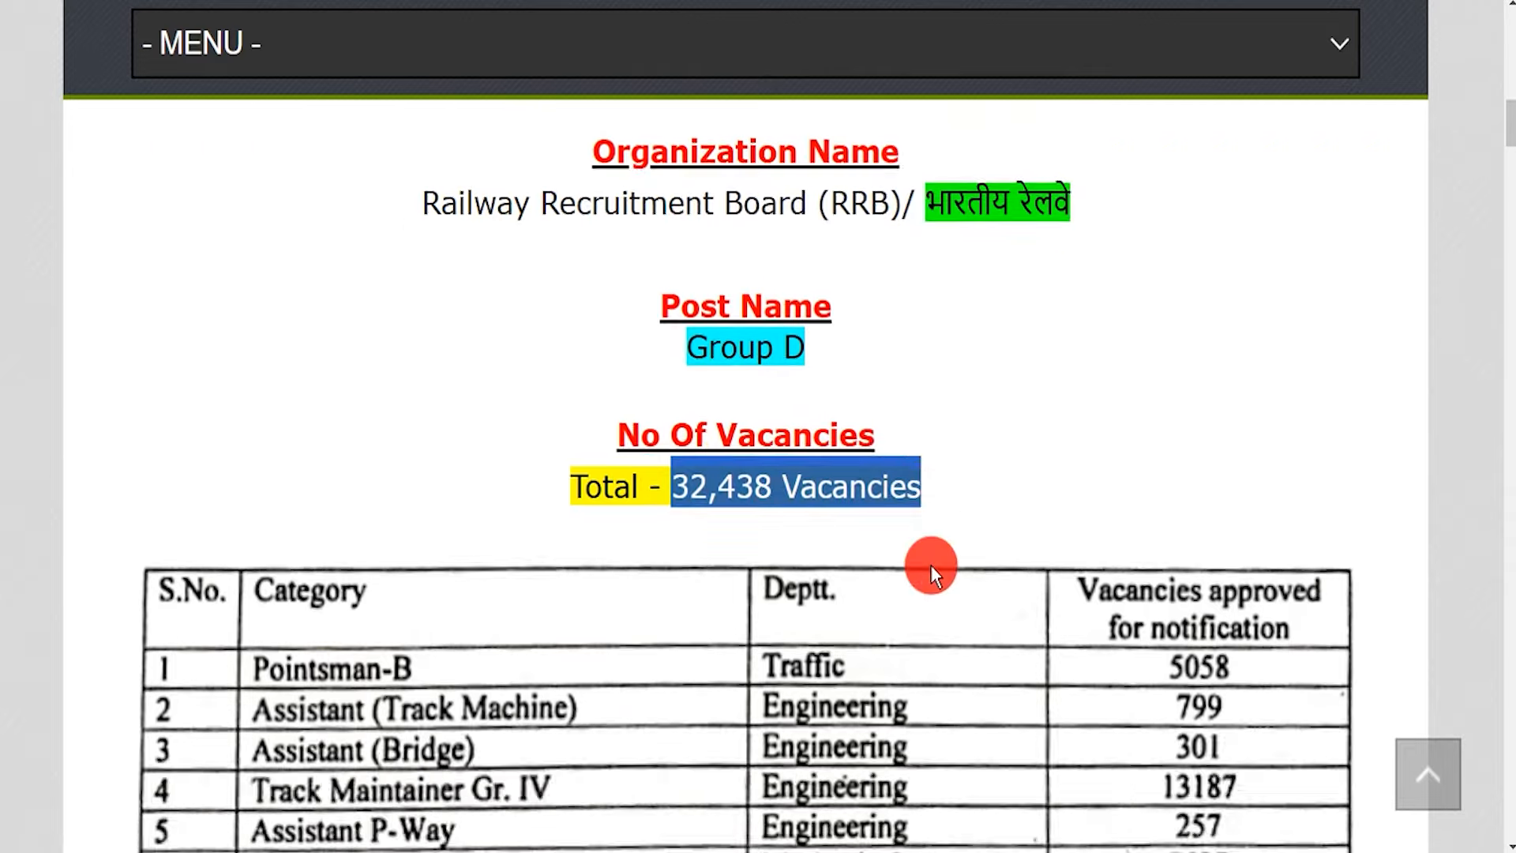
pyautogui.scroll(3, 930, 567)
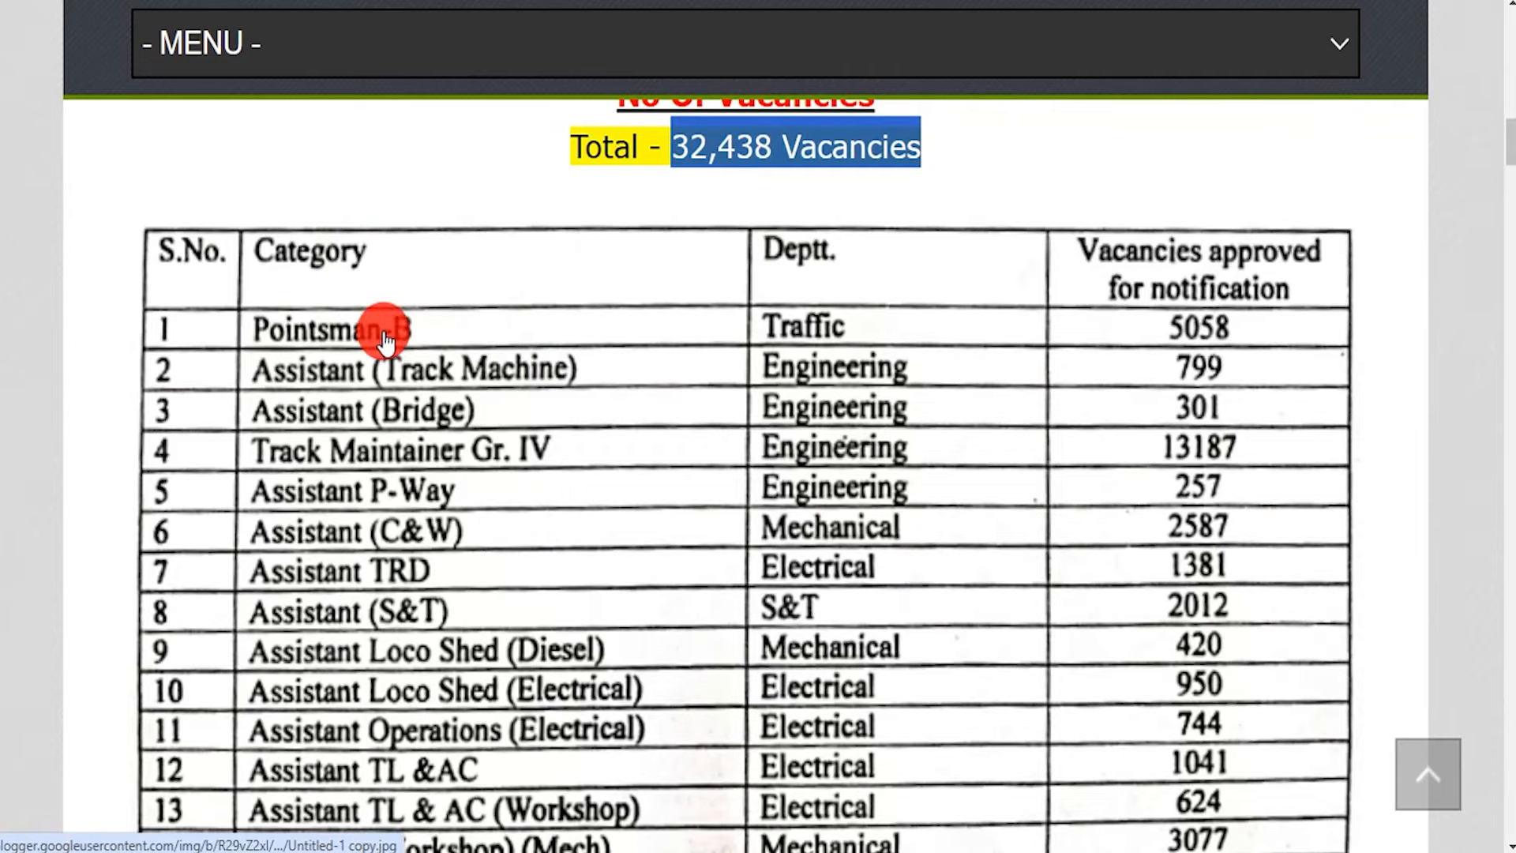
pyautogui.scroll(-3, 1002, 607)
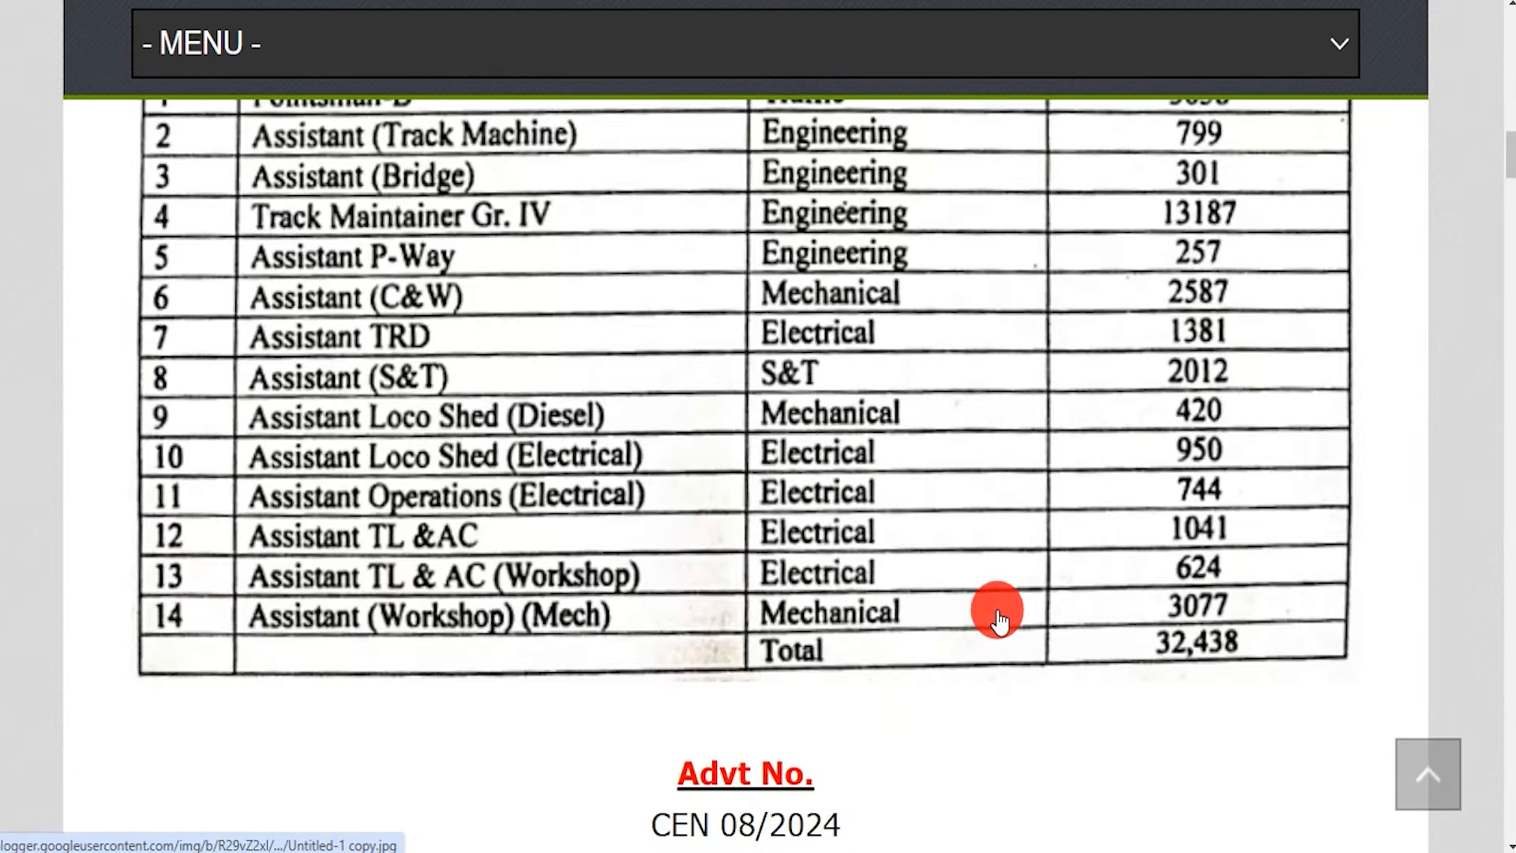
pyautogui.scroll(-7, 812, 552)
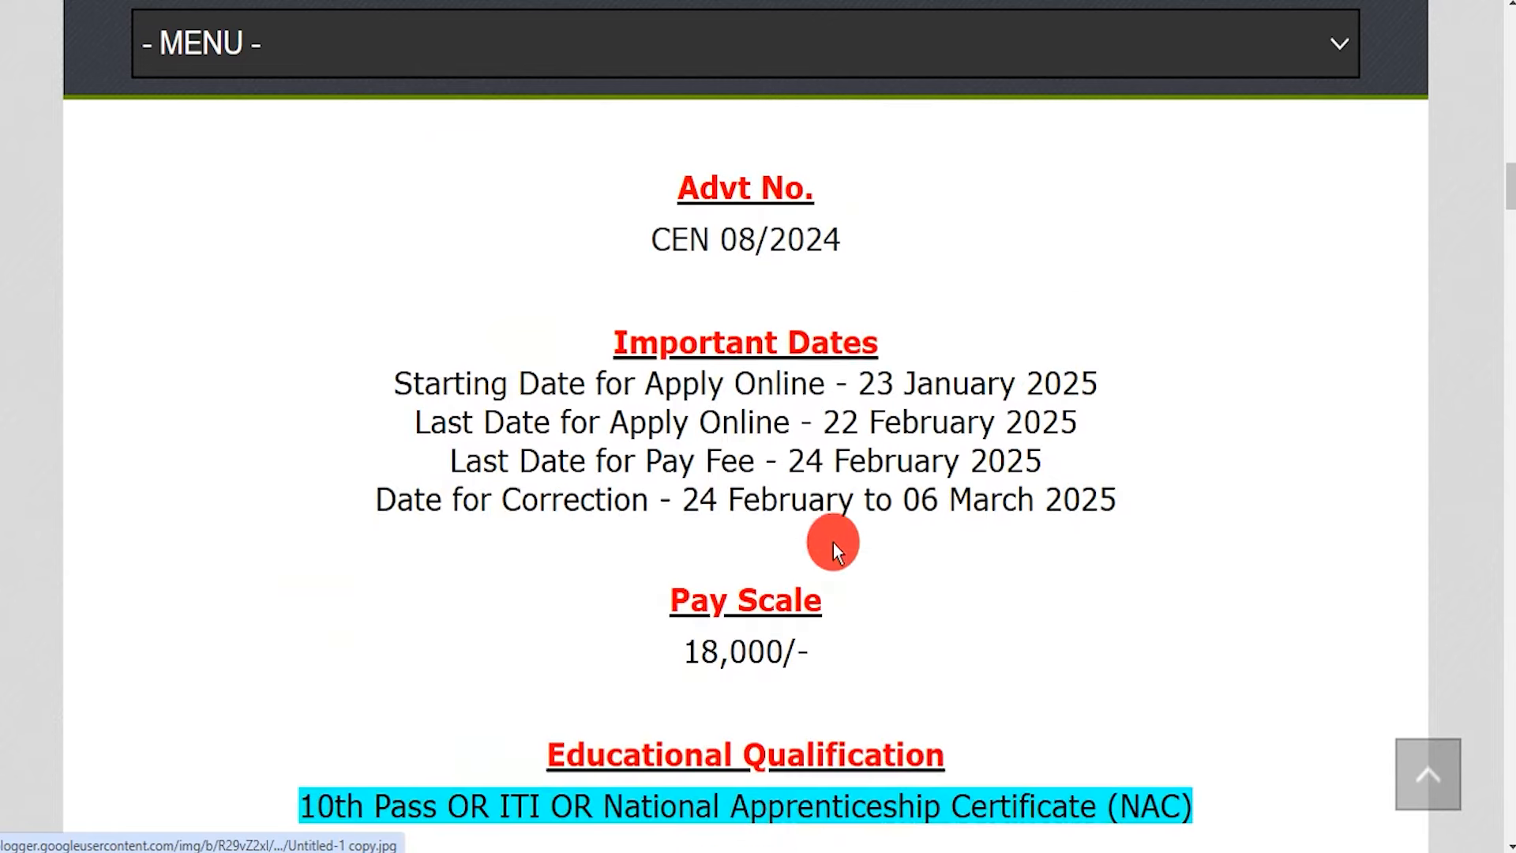
pyautogui.moveTo(825, 423); pyautogui.dragTo(1076, 425)
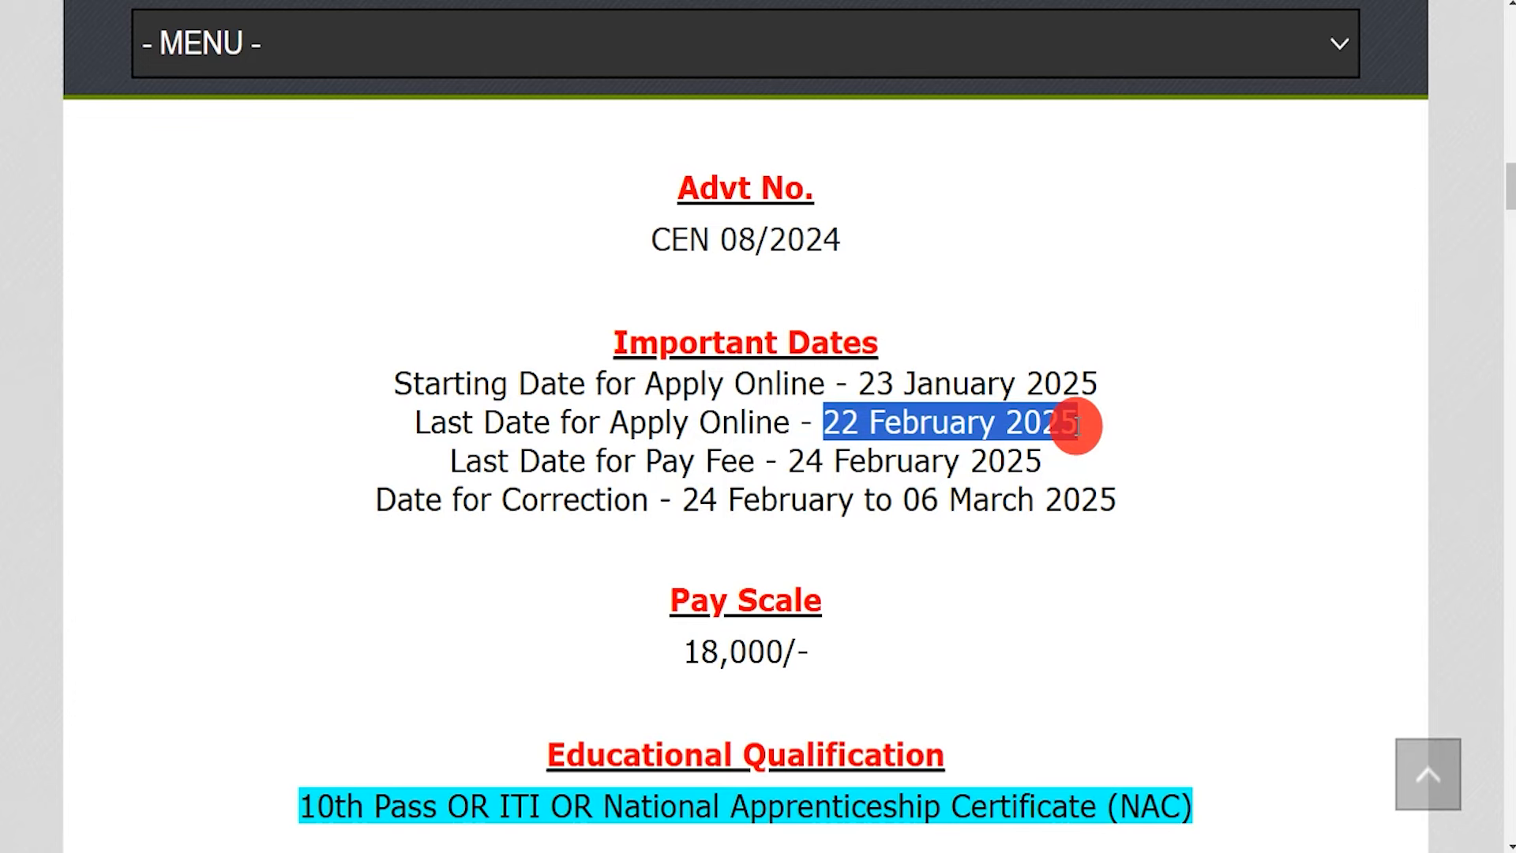
# Highlight the Online apply mode, the Important Links heading and the Official Notification Pdf link
pyautogui.scroll(-6, 822, 515)
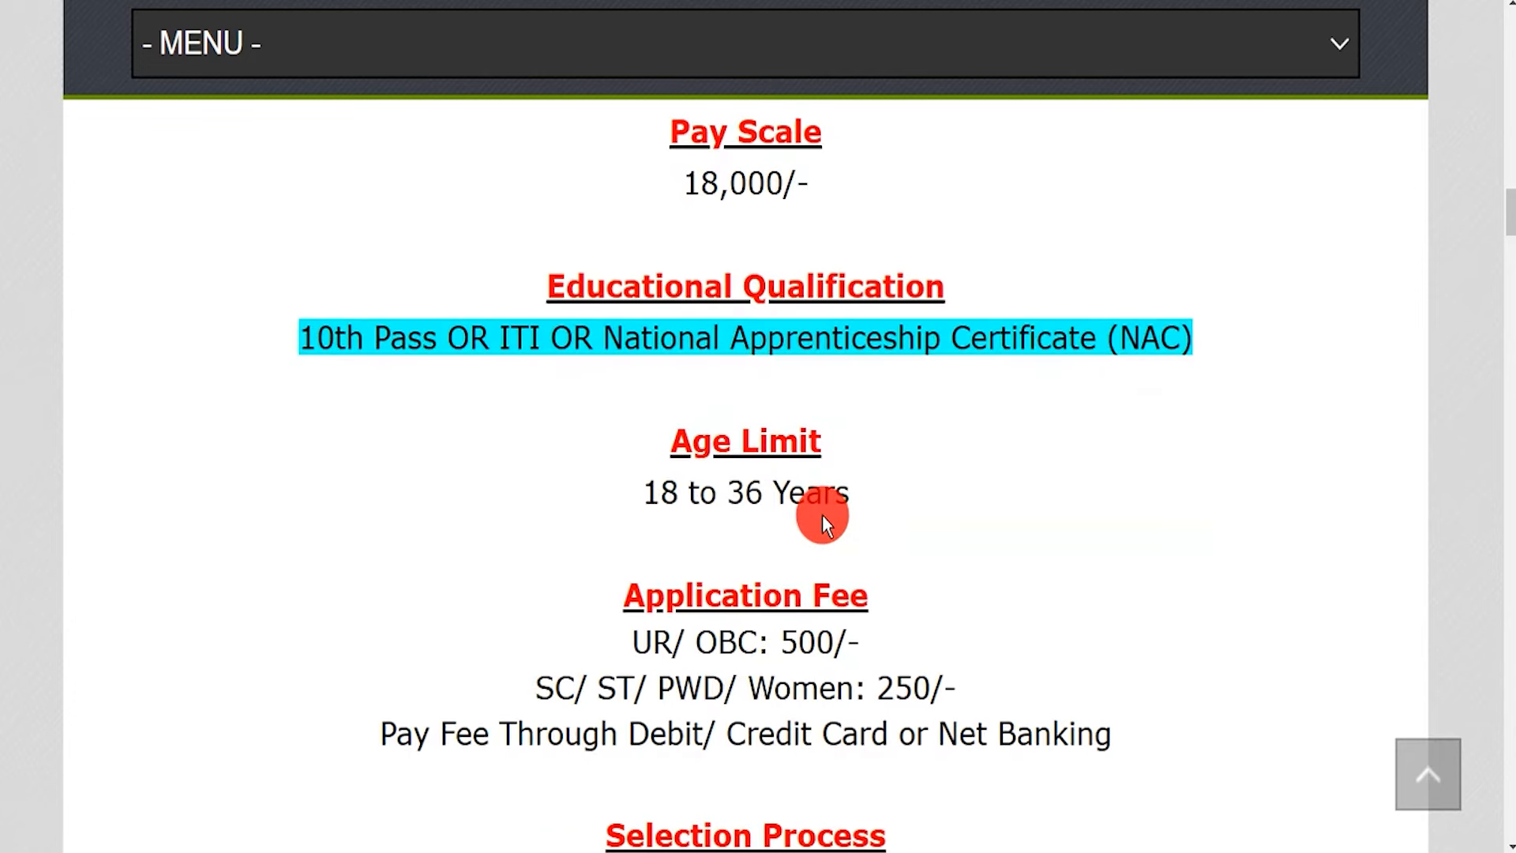
pyautogui.scroll(-4, 822, 515)
pyautogui.scroll(2, 822, 481)
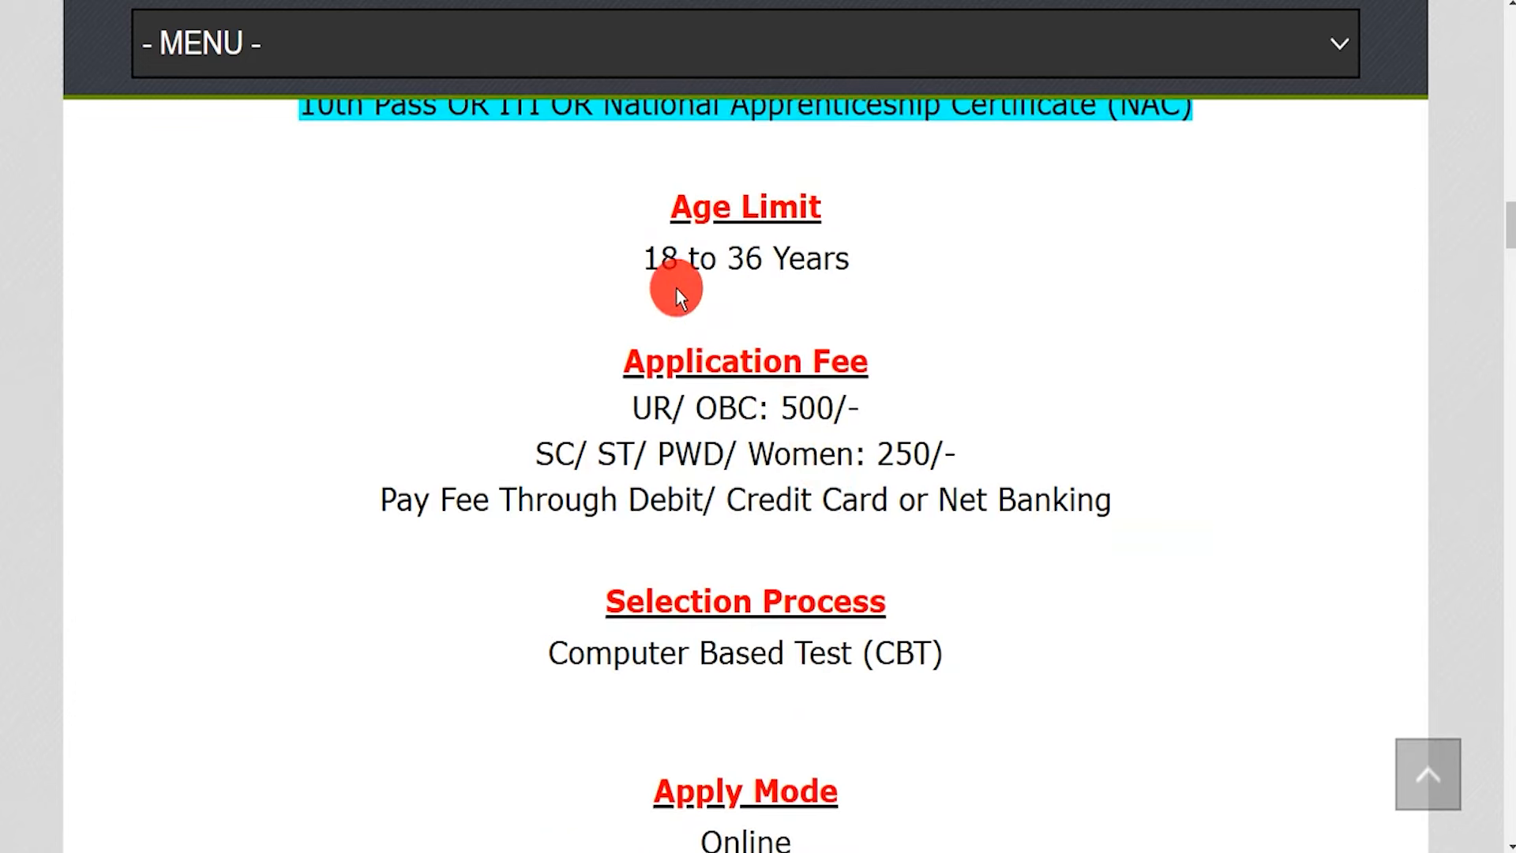
pyautogui.moveTo(661, 257); pyautogui.dragTo(853, 259)
pyautogui.scroll(-6, 774, 410)
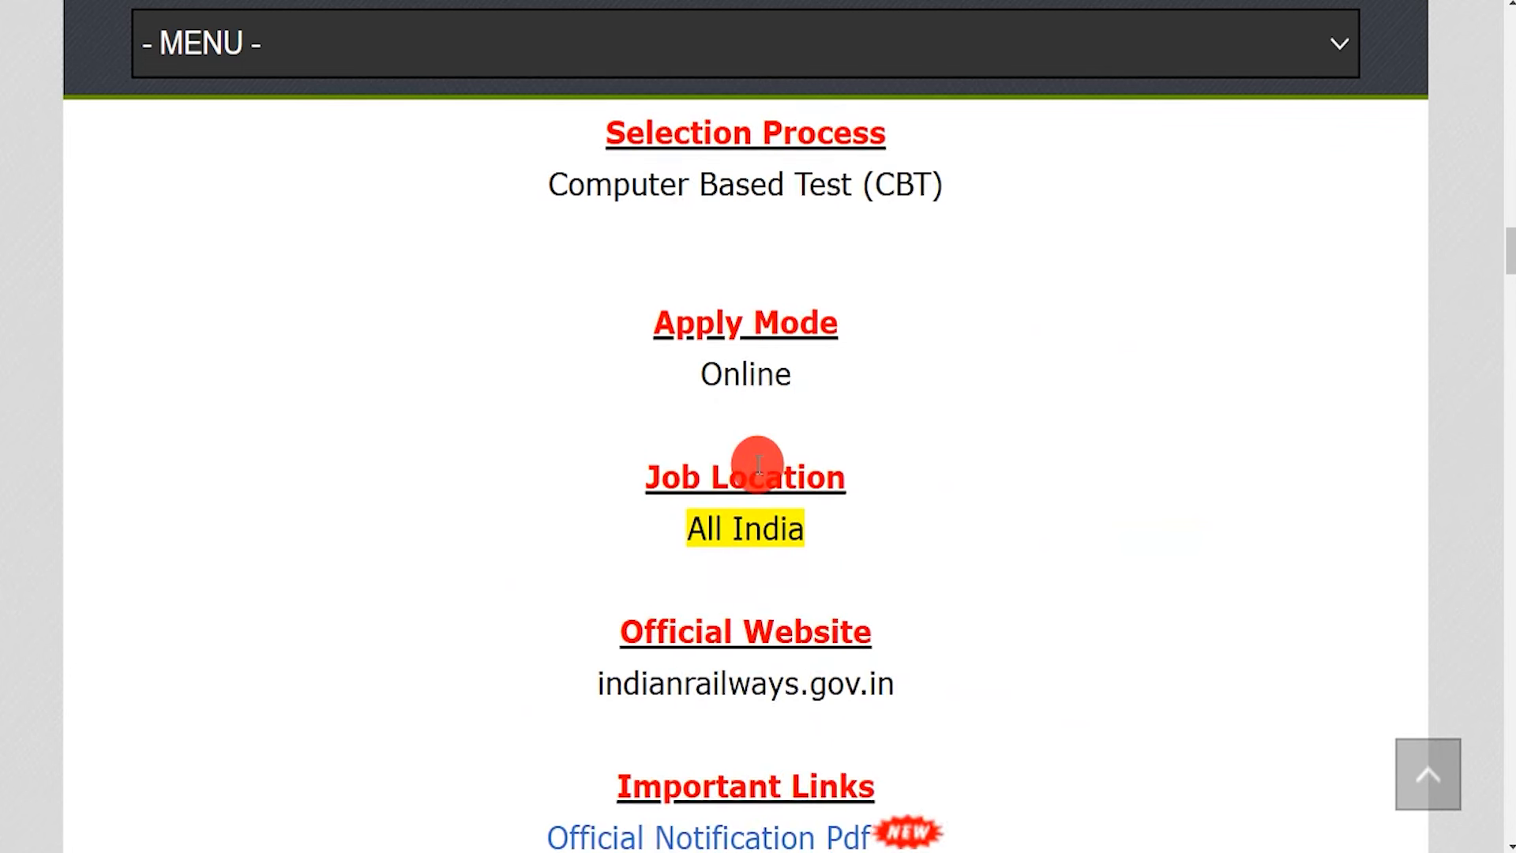
pyautogui.moveTo(702, 371); pyautogui.dragTo(791, 373)
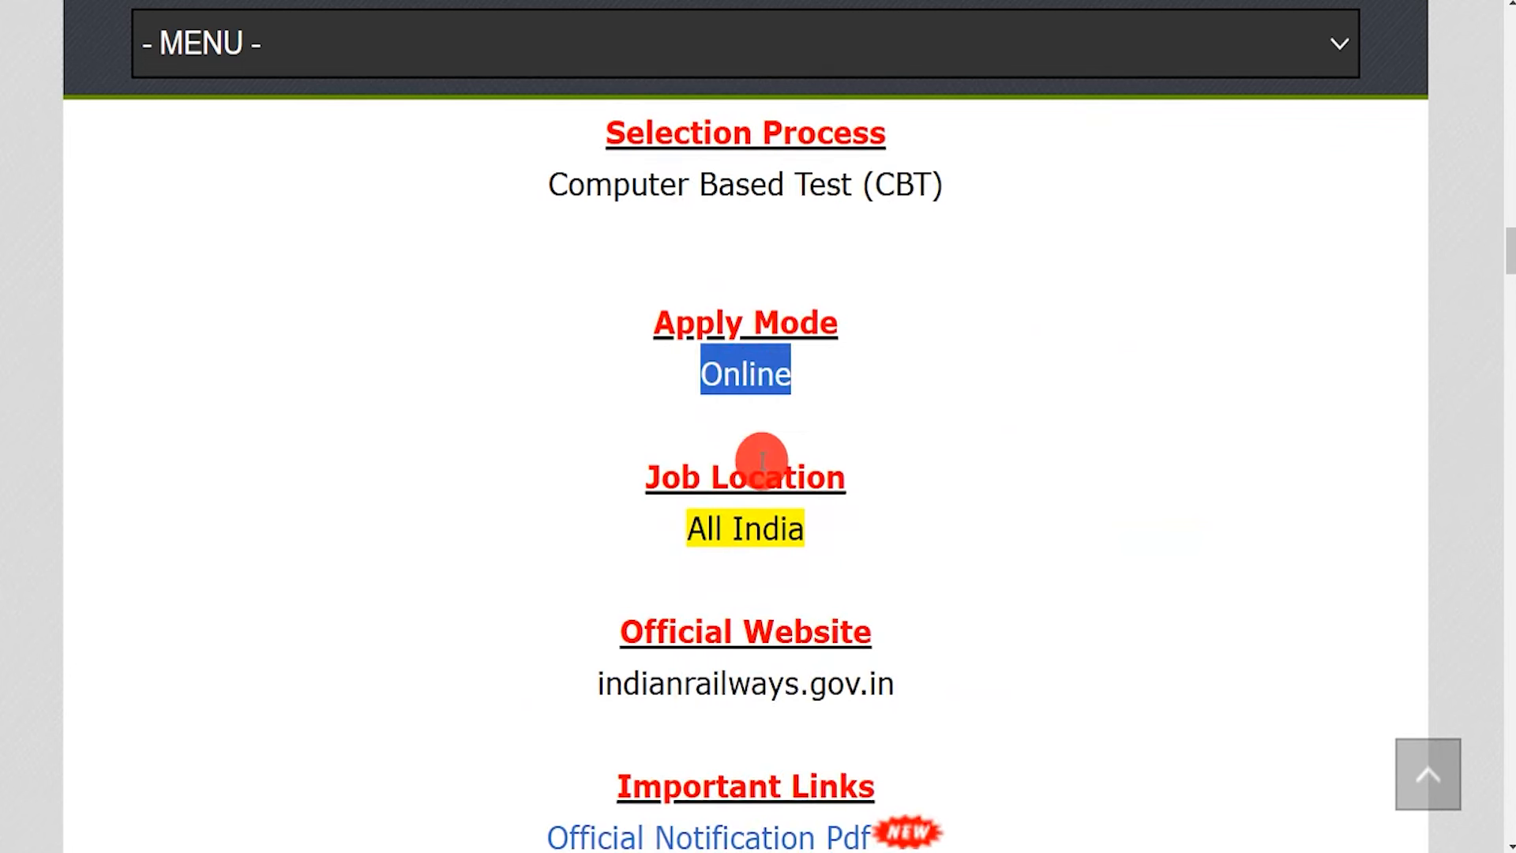
pyautogui.scroll(-2, 735, 545)
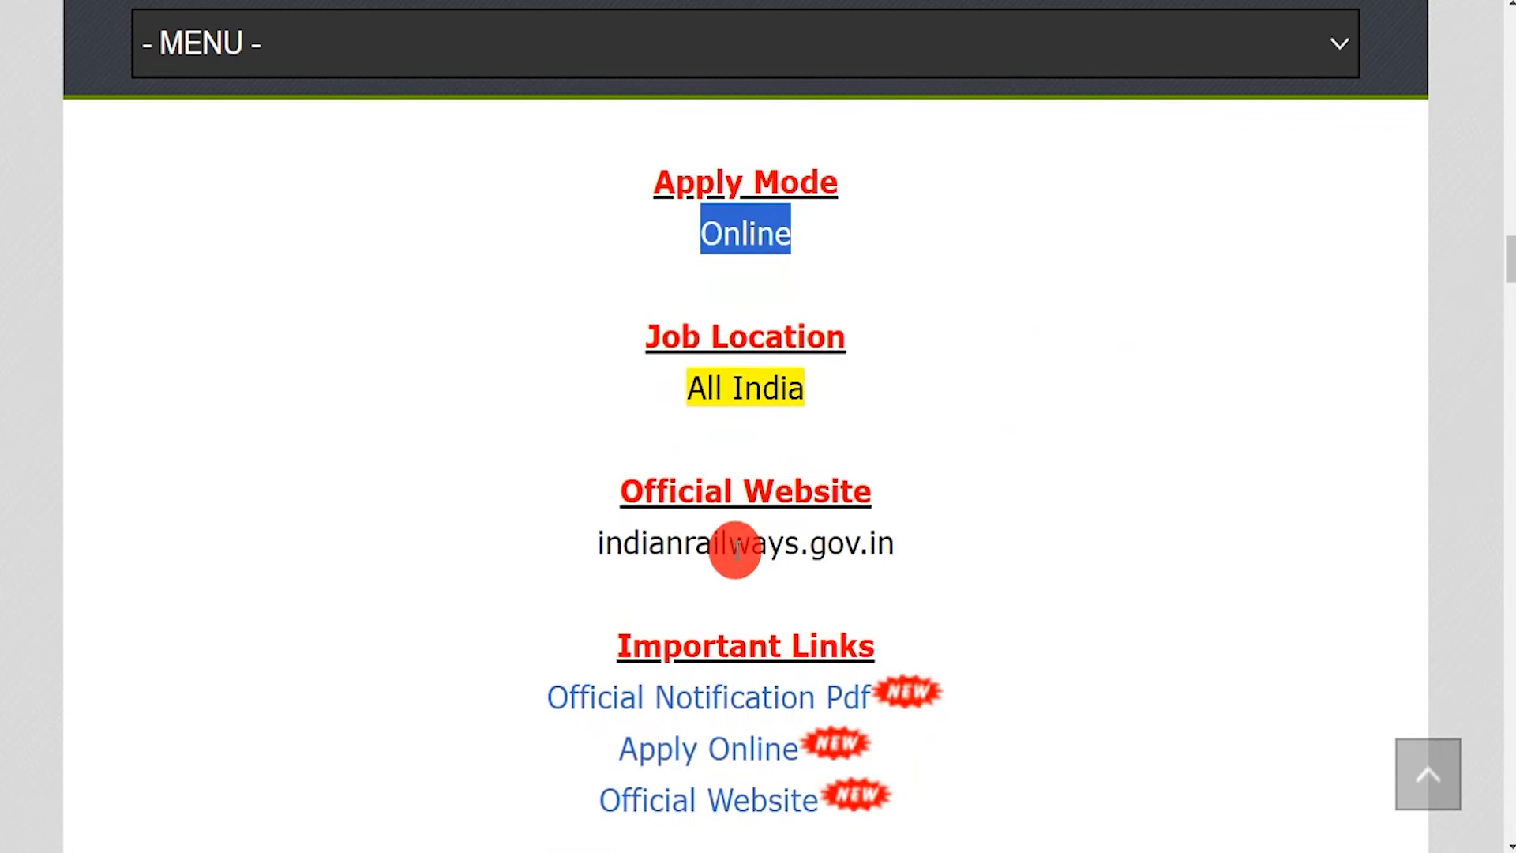
pyautogui.moveTo(636, 593); pyautogui.dragTo(857, 597)
pyautogui.moveTo(523, 659); pyautogui.dragTo(695, 0)
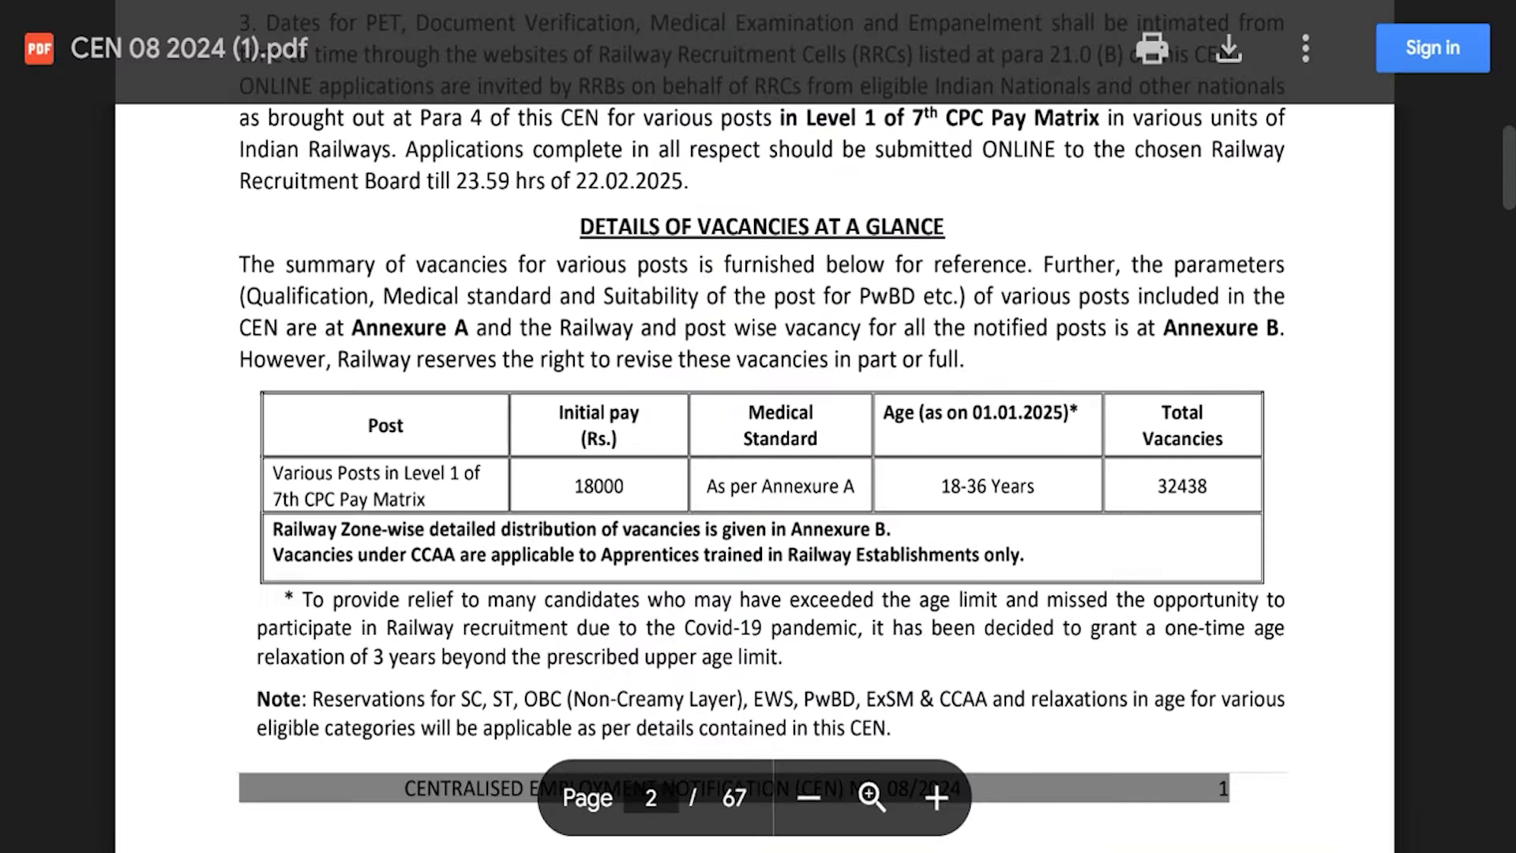
# Highlight DETAILS OF VACANCIES, opening date 23.01.2025, 18000 initial pay and the 18-36 Years age limit
pyautogui.moveTo(581, 226); pyautogui.dragTo(811, 228)
pyautogui.scroll(8, 771, 329)
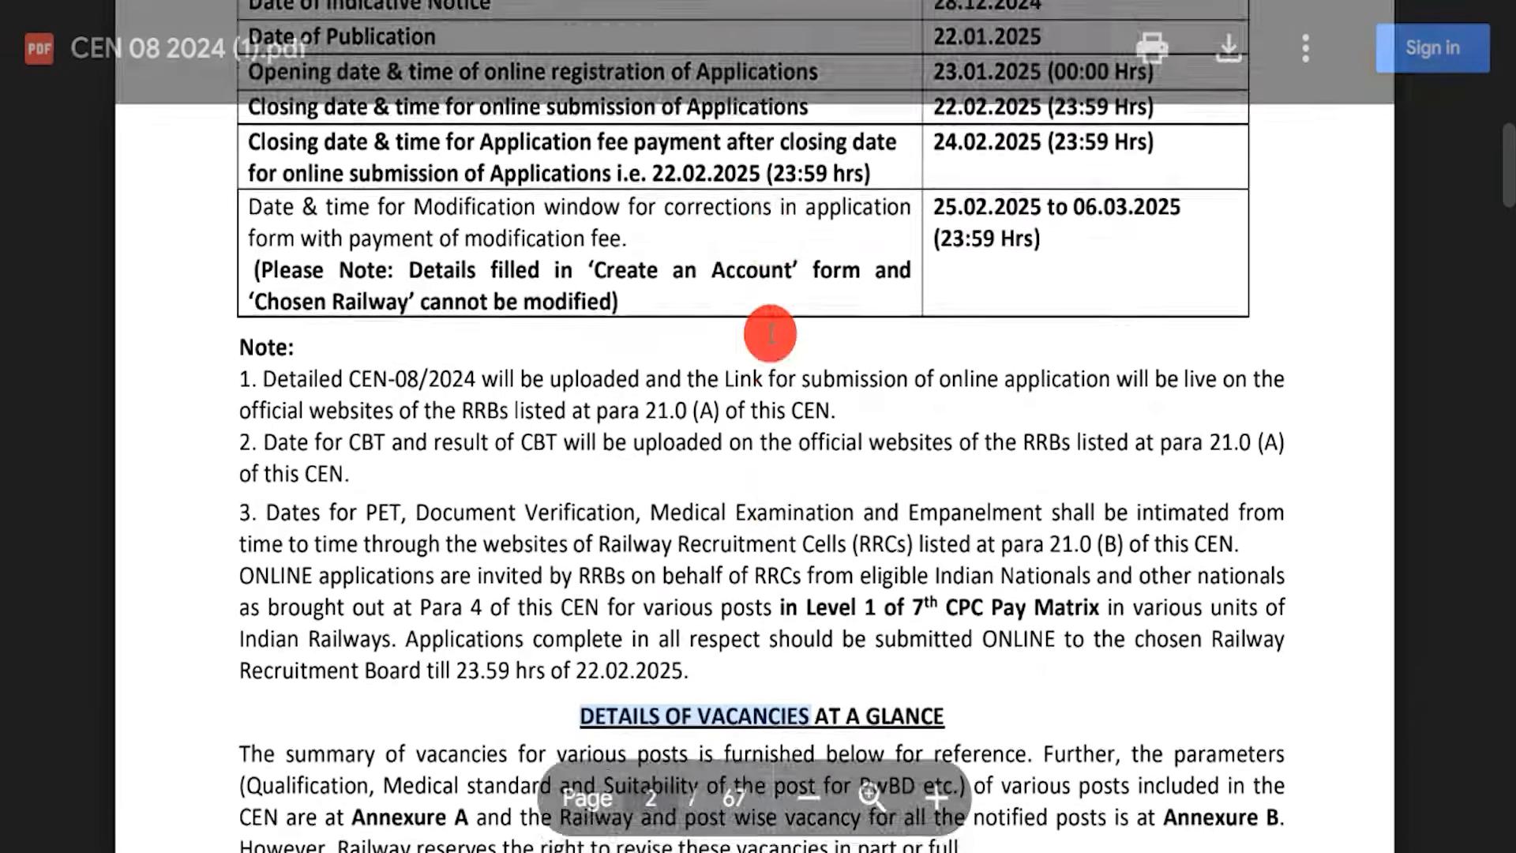
pyautogui.scroll(-5, 771, 327)
pyautogui.scroll(7, 771, 328)
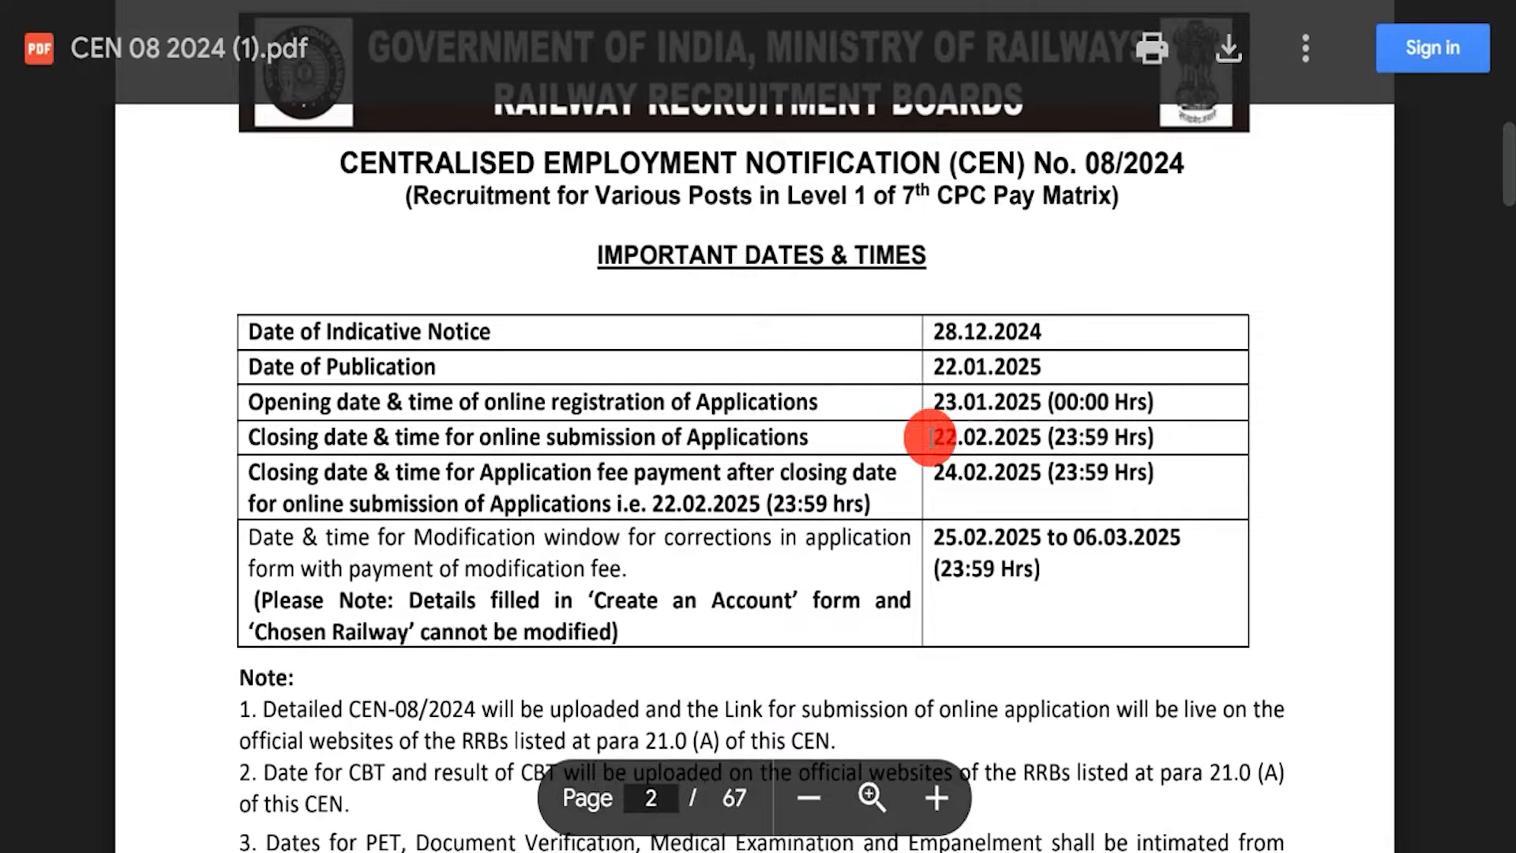
pyautogui.doubleClick(945, 394)
pyautogui.scroll(-13, 565, 402)
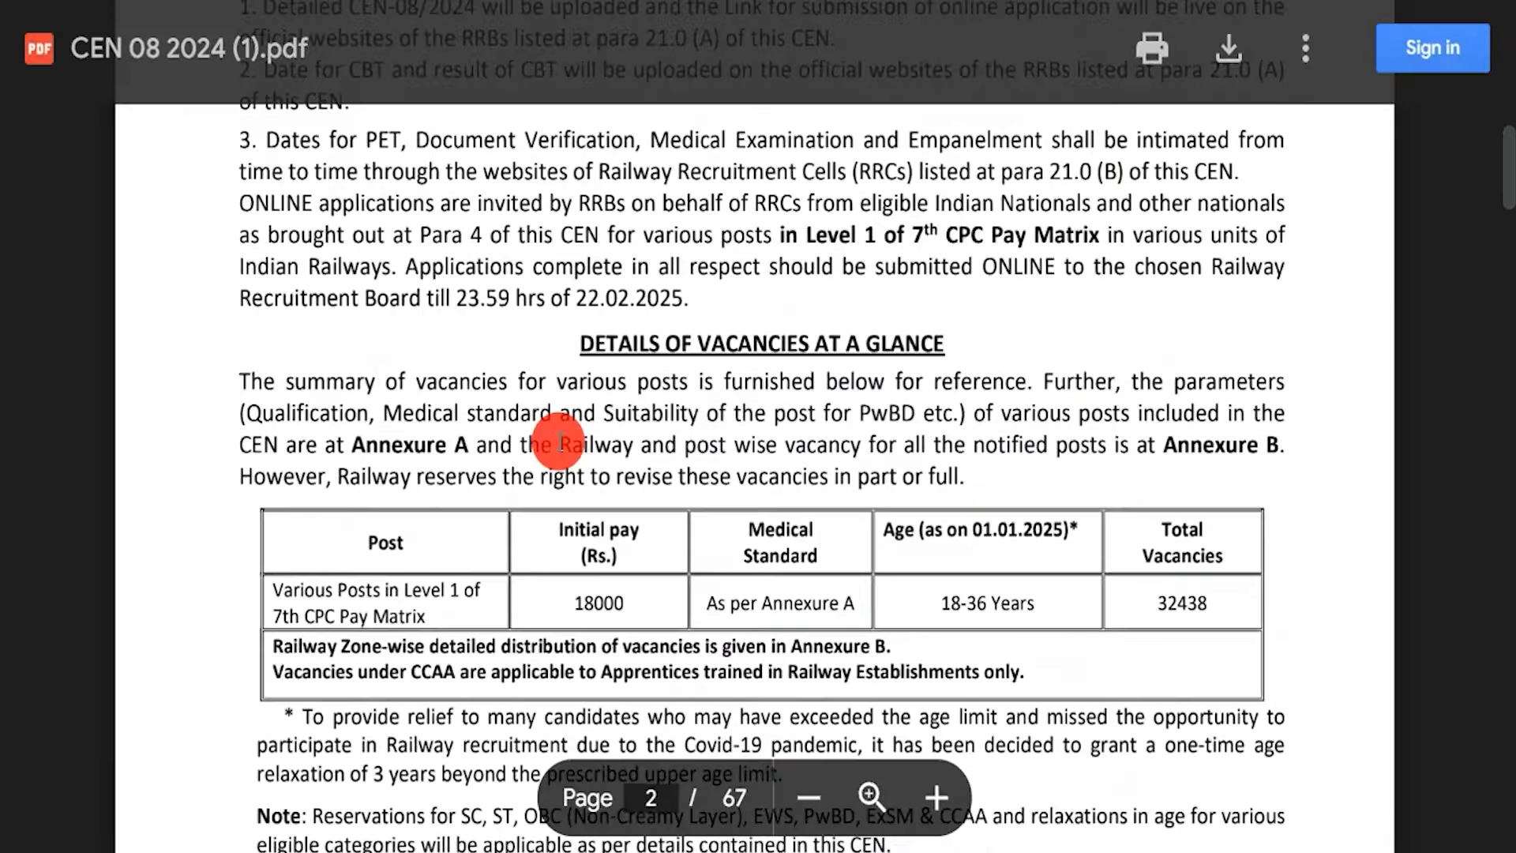
pyautogui.moveTo(563, 361); pyautogui.dragTo(620, 374)
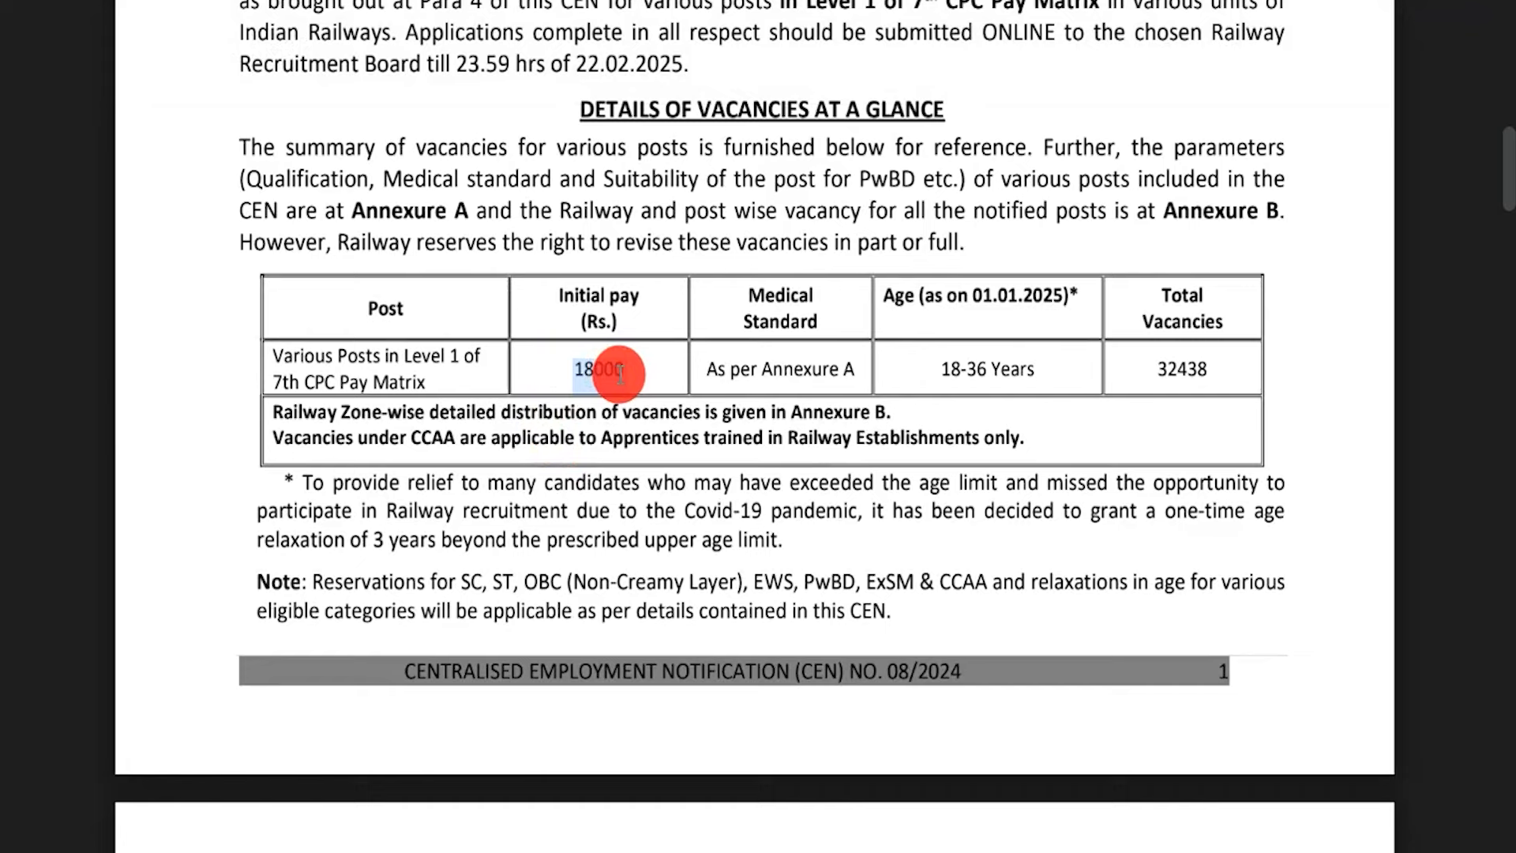
pyautogui.moveTo(942, 368); pyautogui.dragTo(1012, 369)
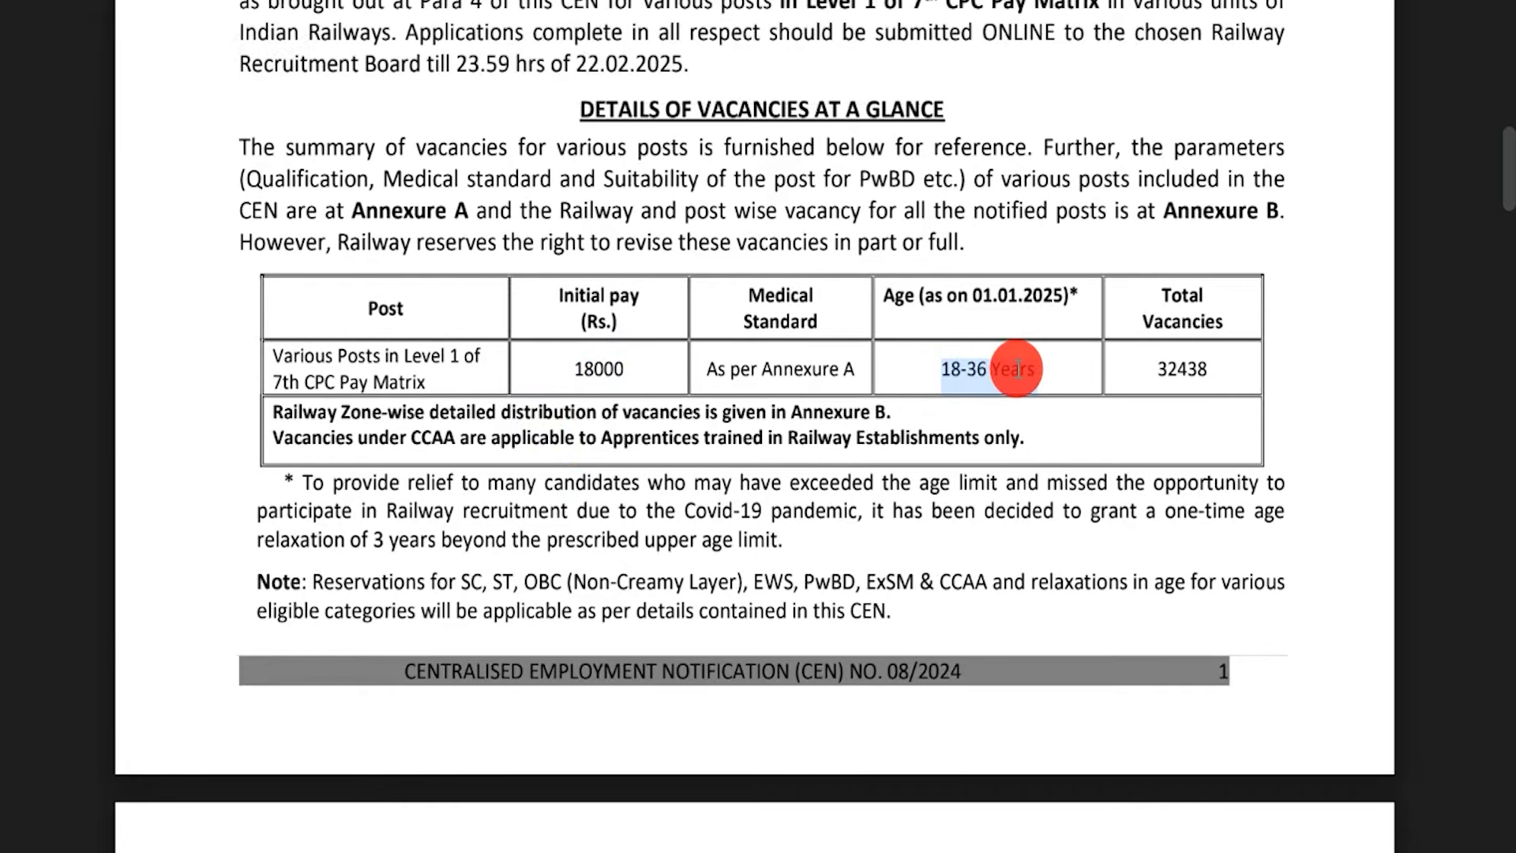
pyautogui.moveTo(1153, 369); pyautogui.dragTo(1208, 371)
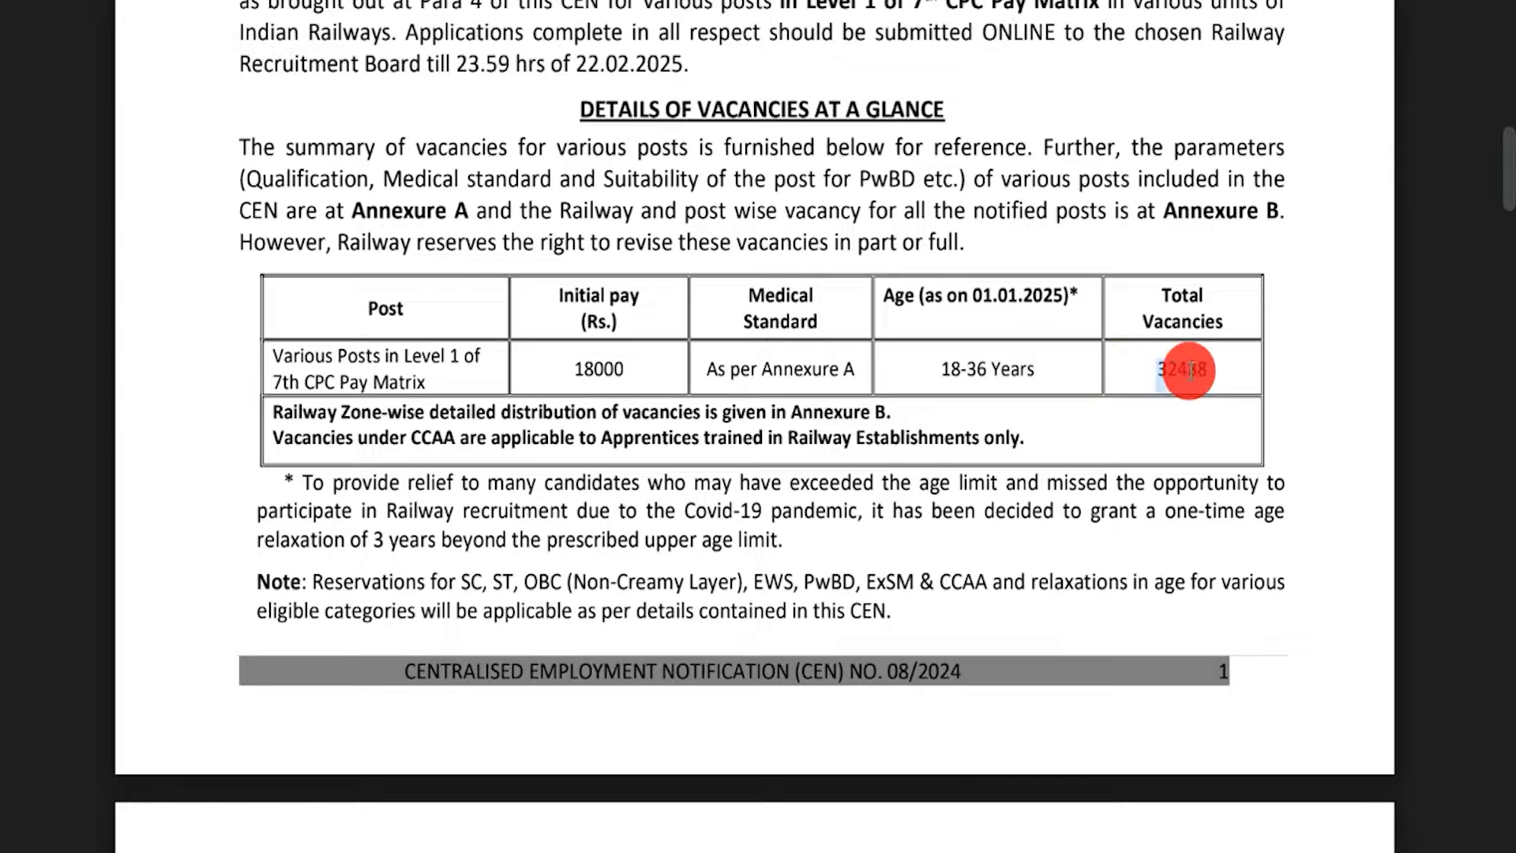
# Scroll back through the notification and highlight the Apply Online link
pyautogui.scroll(-2, 628, 383)
pyautogui.scroll(-10, 627, 383)
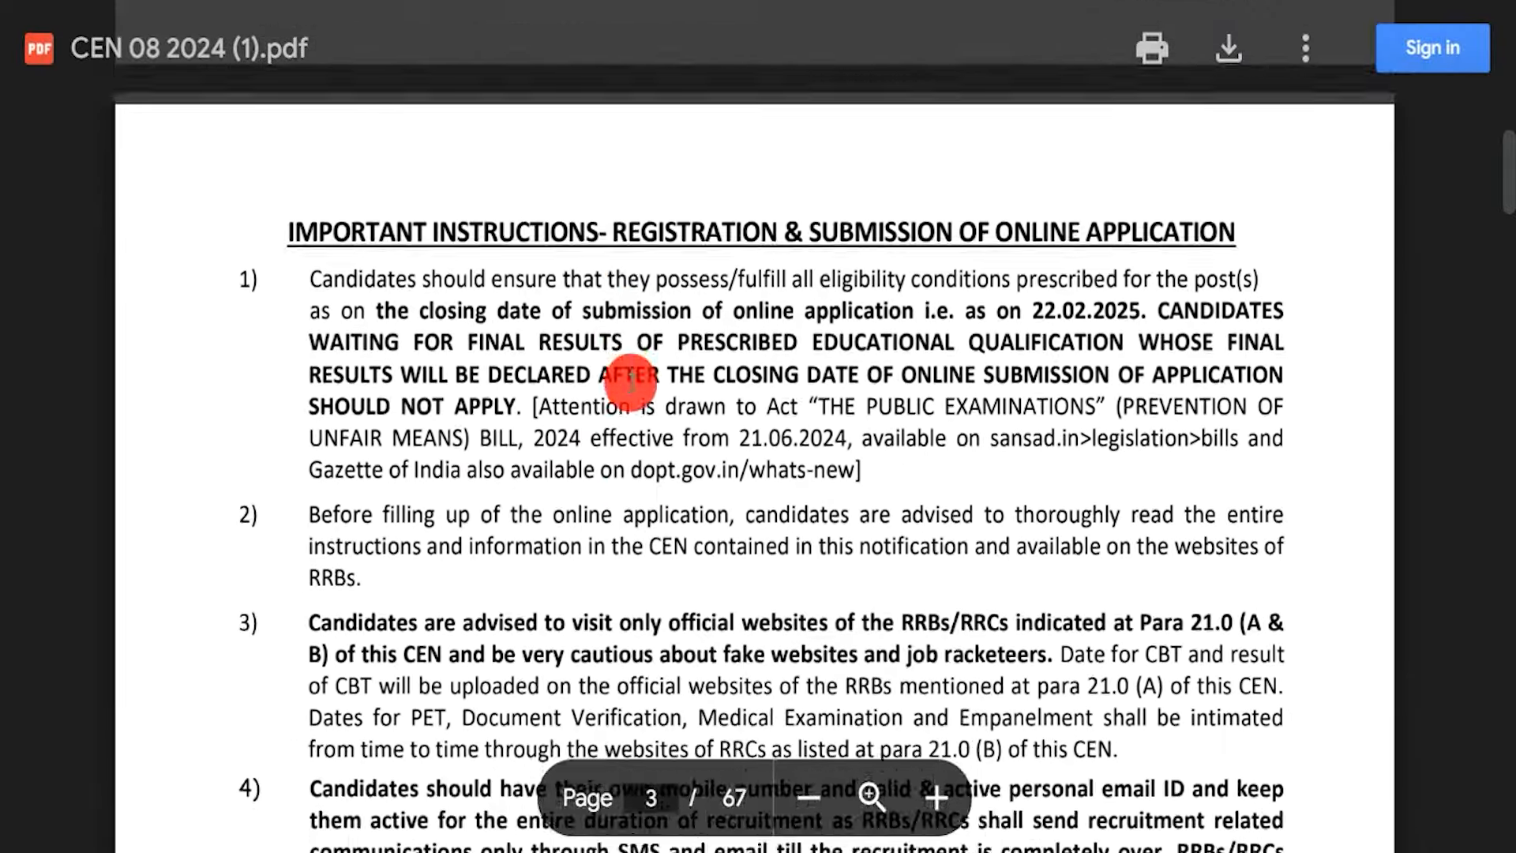
pyautogui.scroll(-10, 631, 383)
pyautogui.scroll(14, 631, 383)
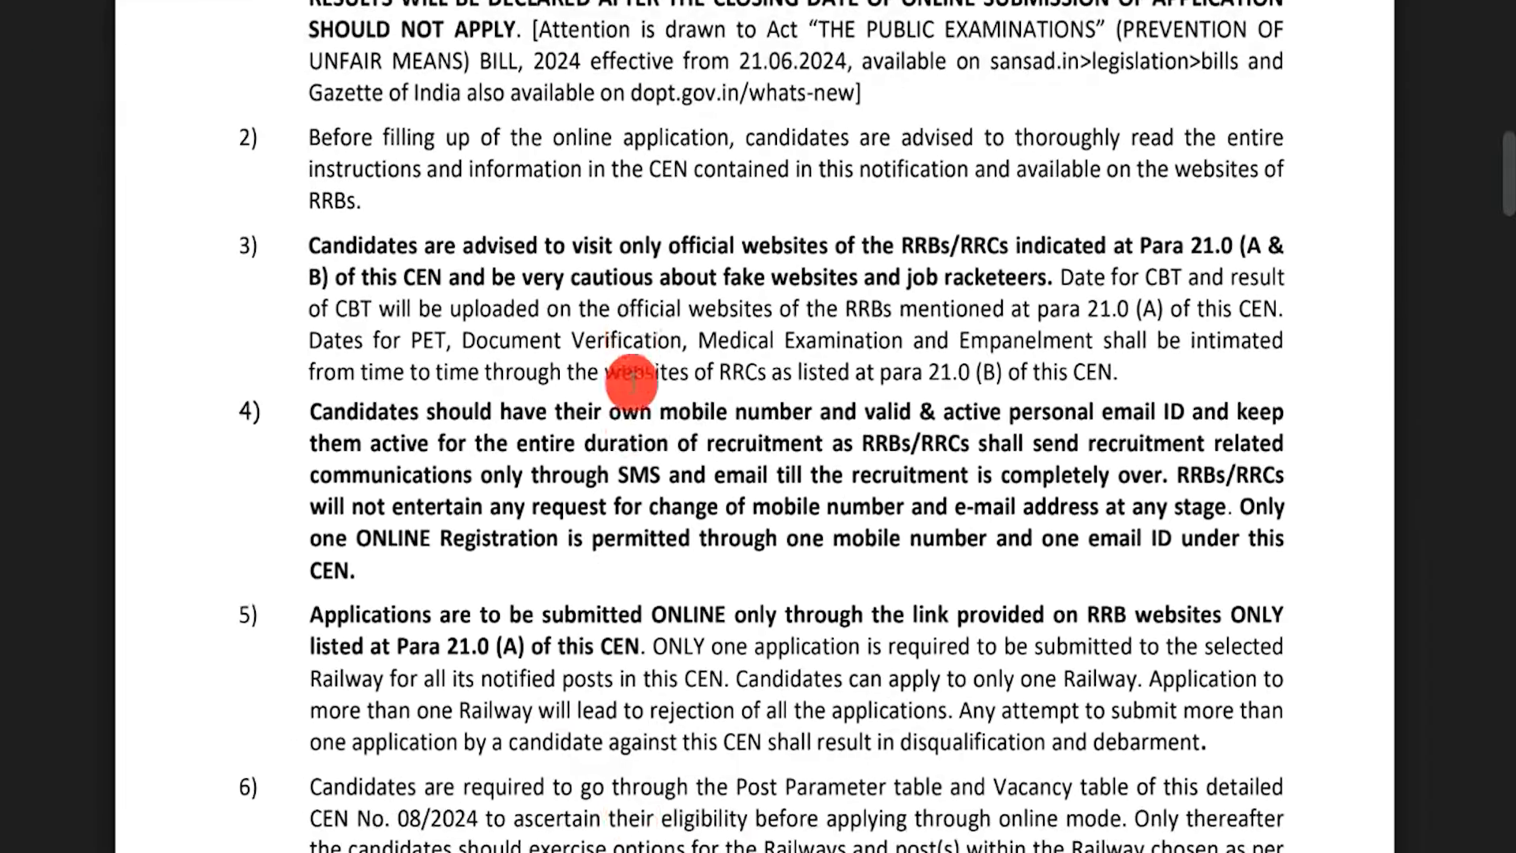
pyautogui.scroll(8, 632, 383)
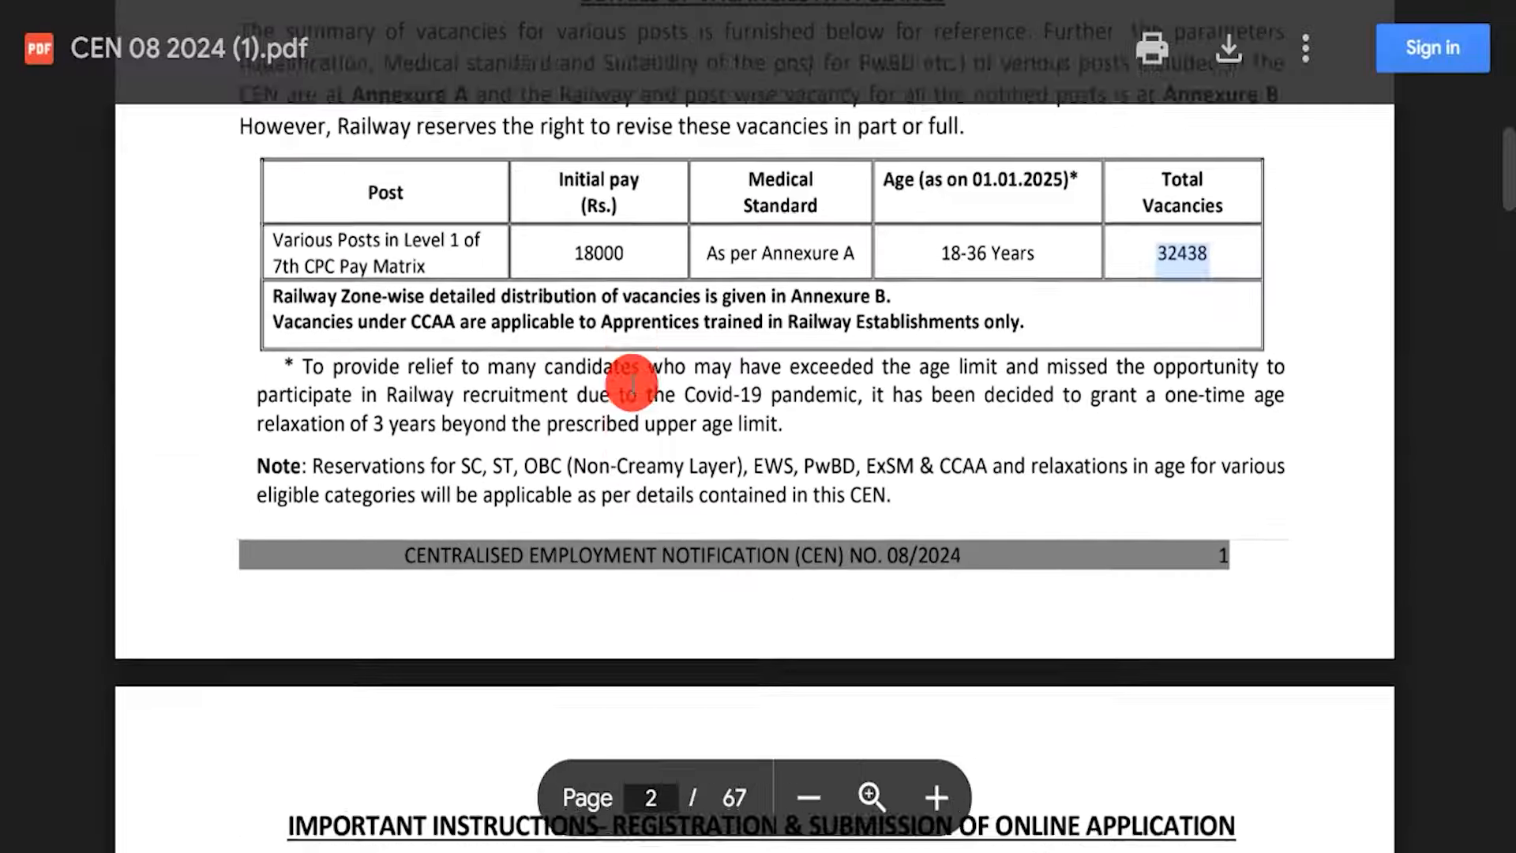
pyautogui.scroll(5, 632, 383)
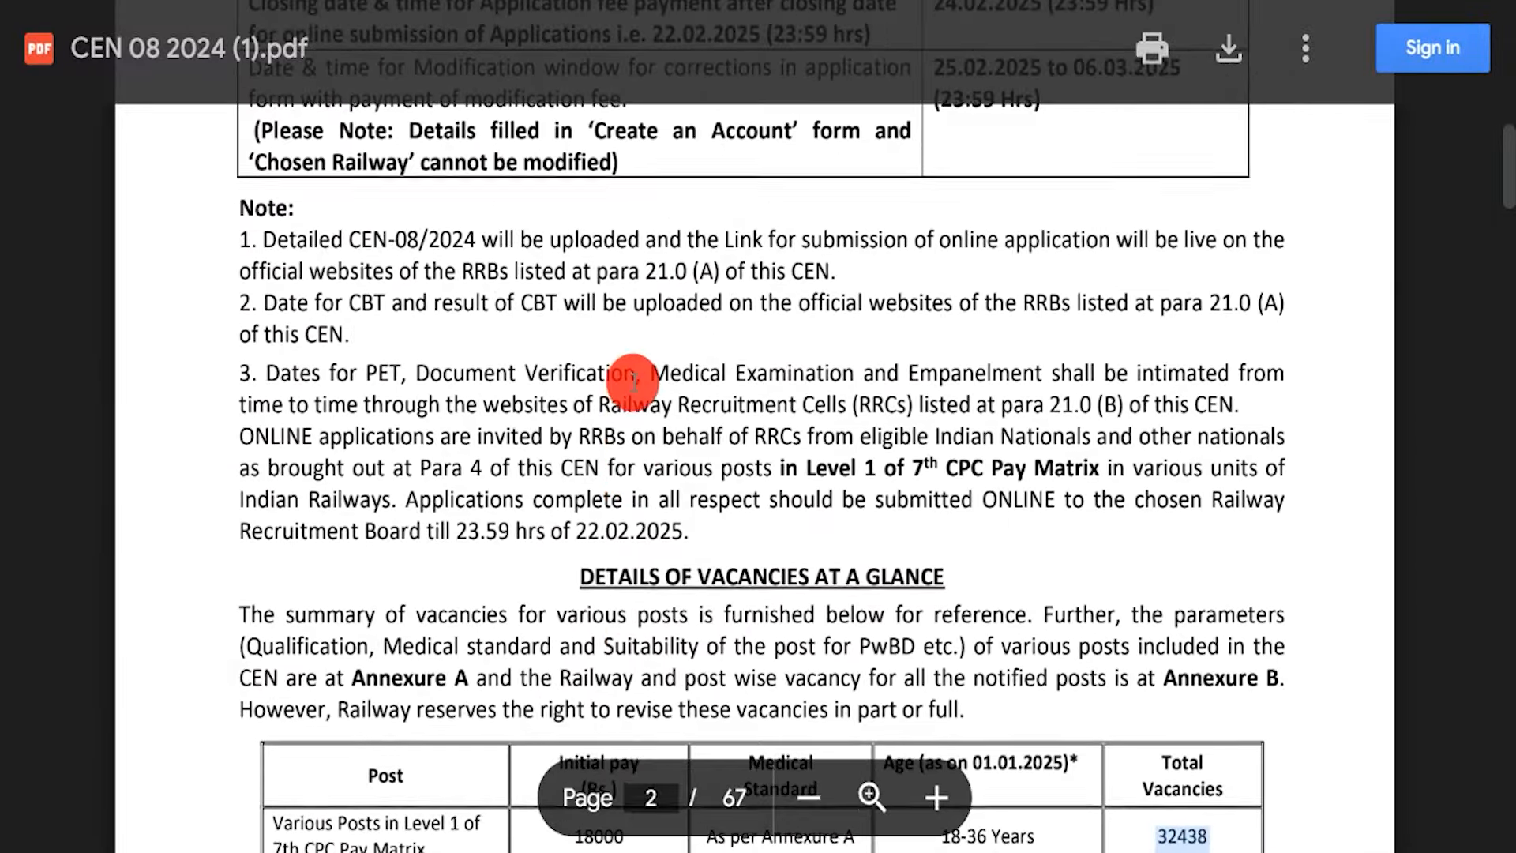
pyautogui.scroll(8, 631, 383)
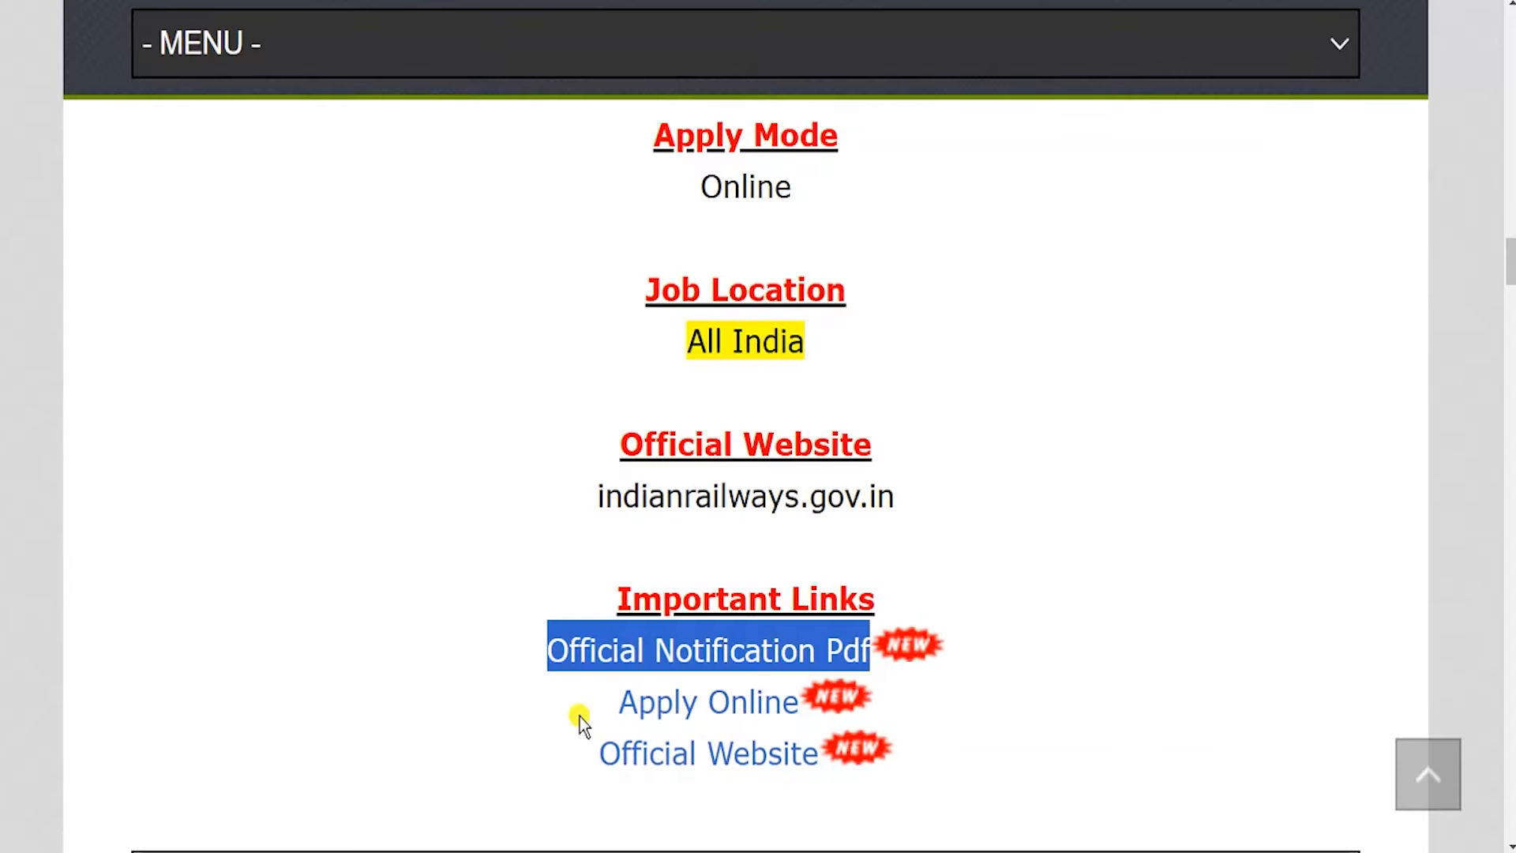
pyautogui.moveTo(578, 721); pyautogui.dragTo(757, 714)
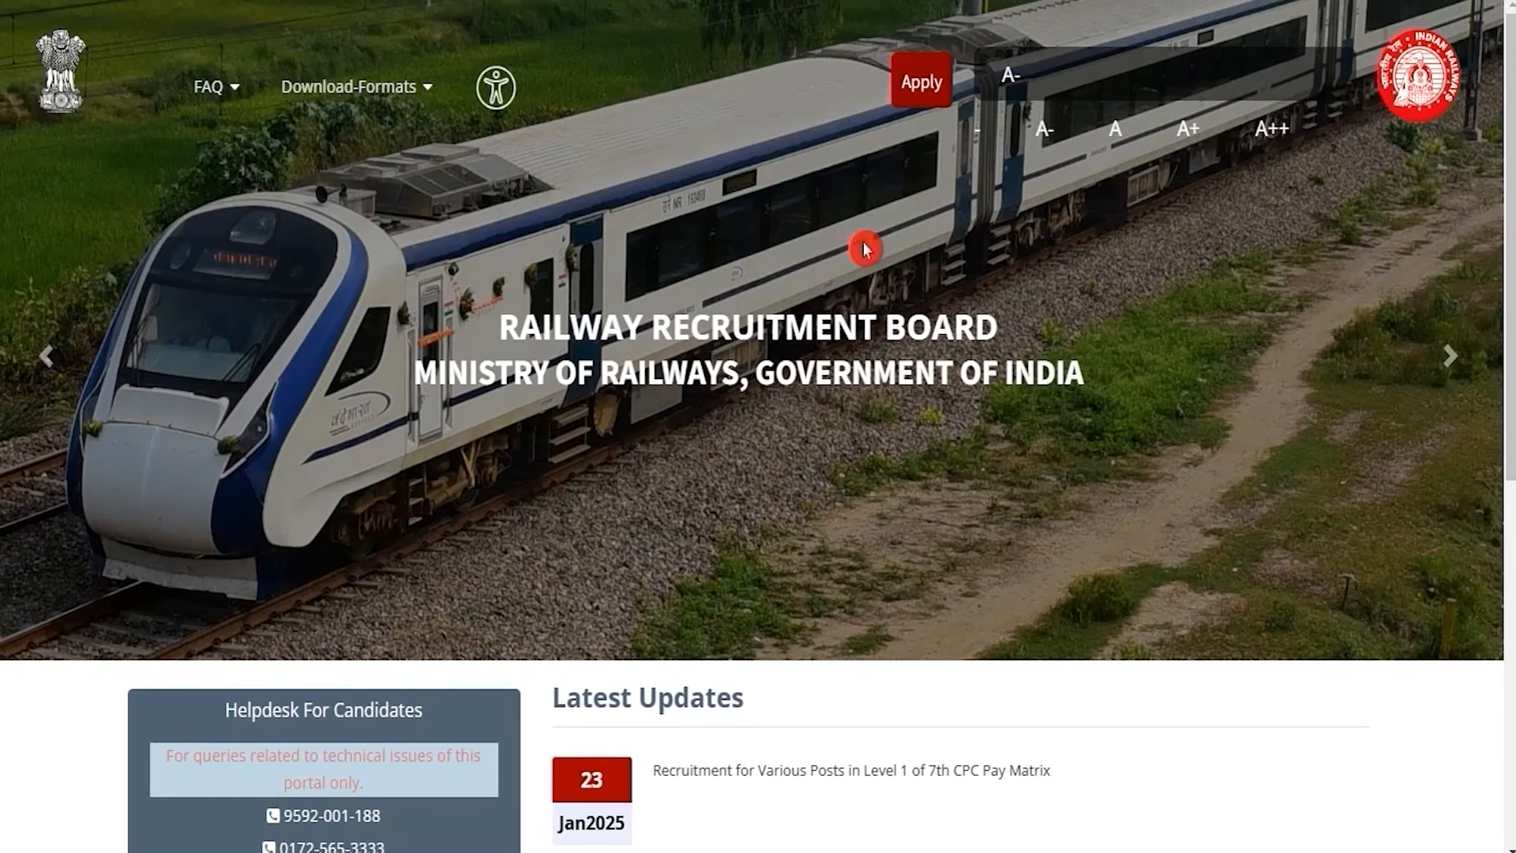
# Go to the Already Have An Account sign-in page and try signing in
pyautogui.click(901, 84)
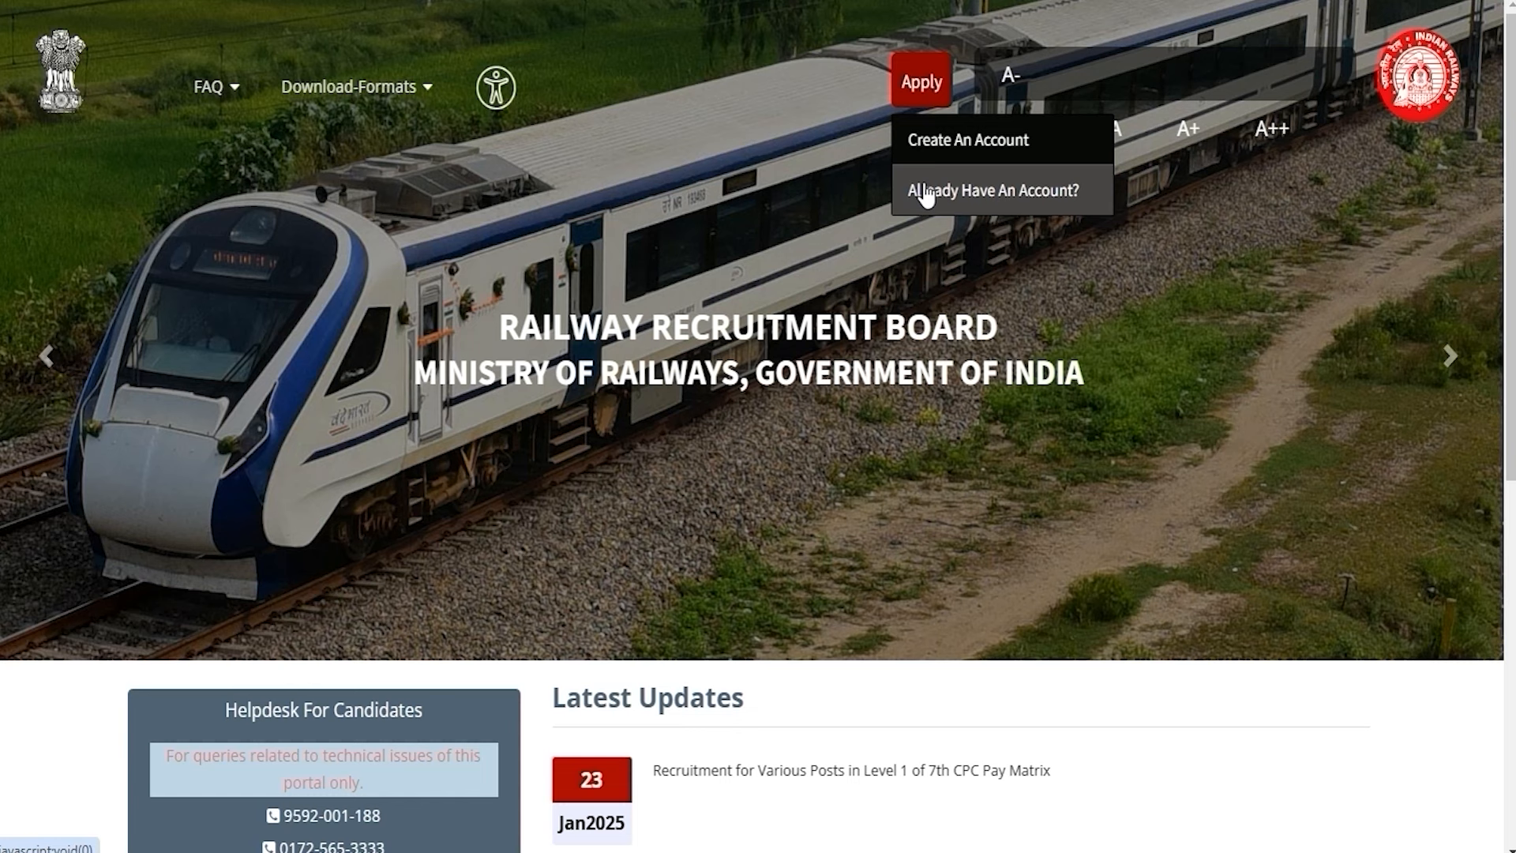
pyautogui.click(1025, 196)
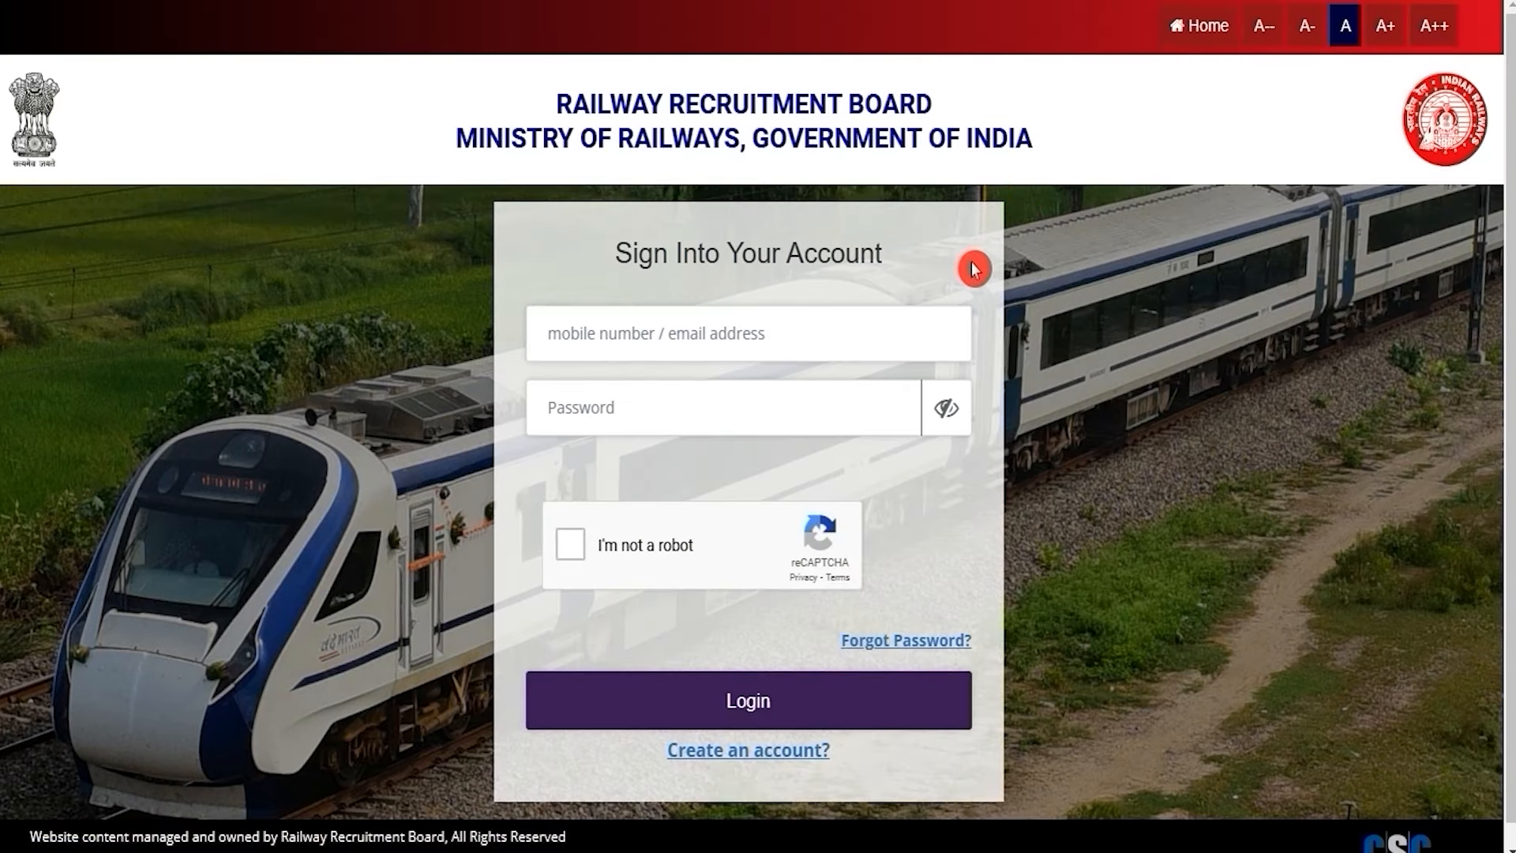
pyautogui.click(628, 376)
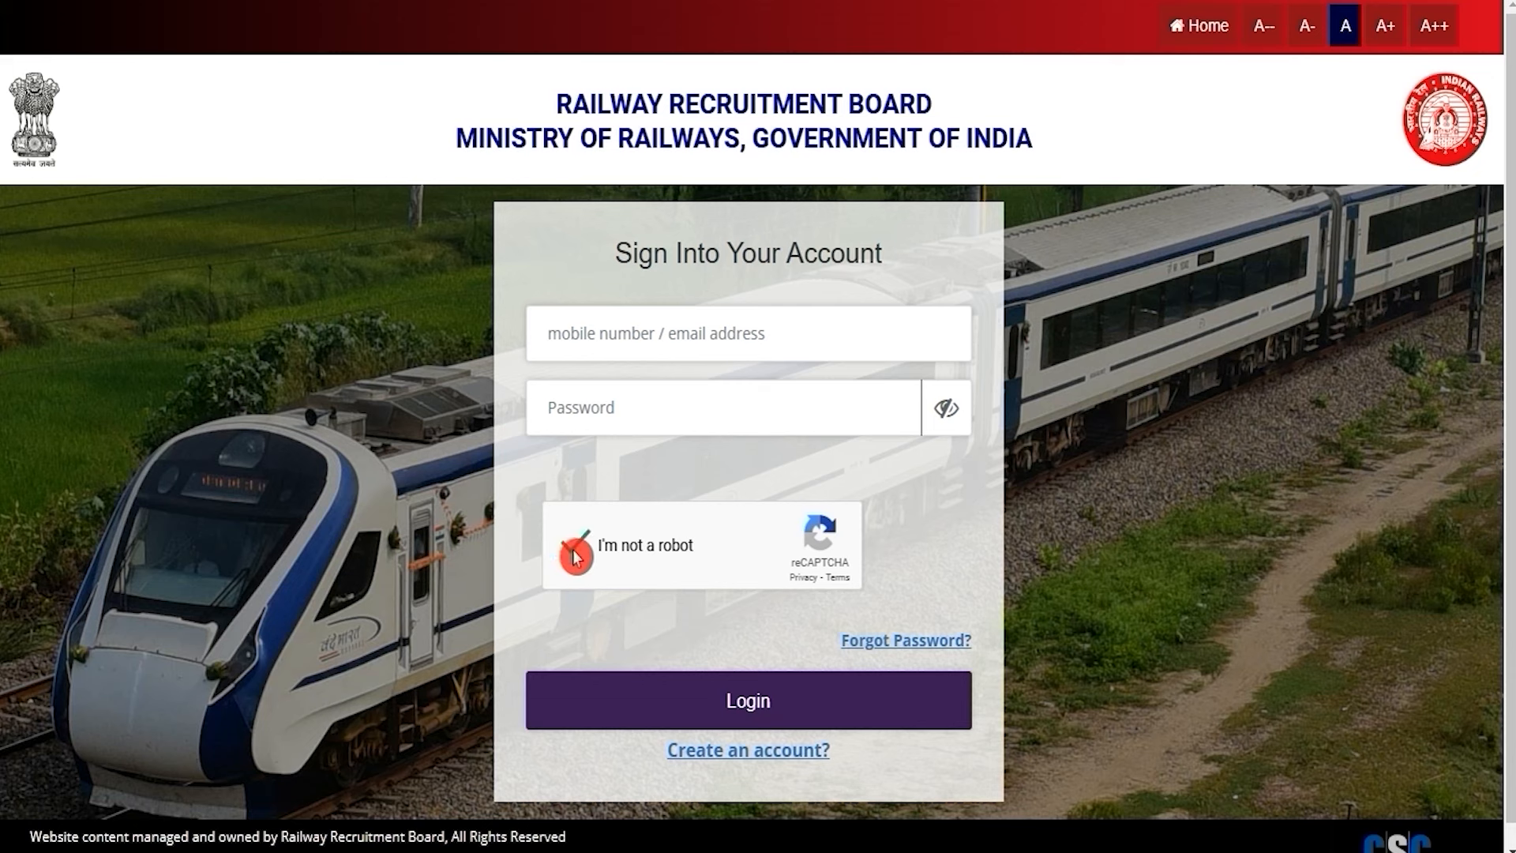
pyautogui.click(699, 674)
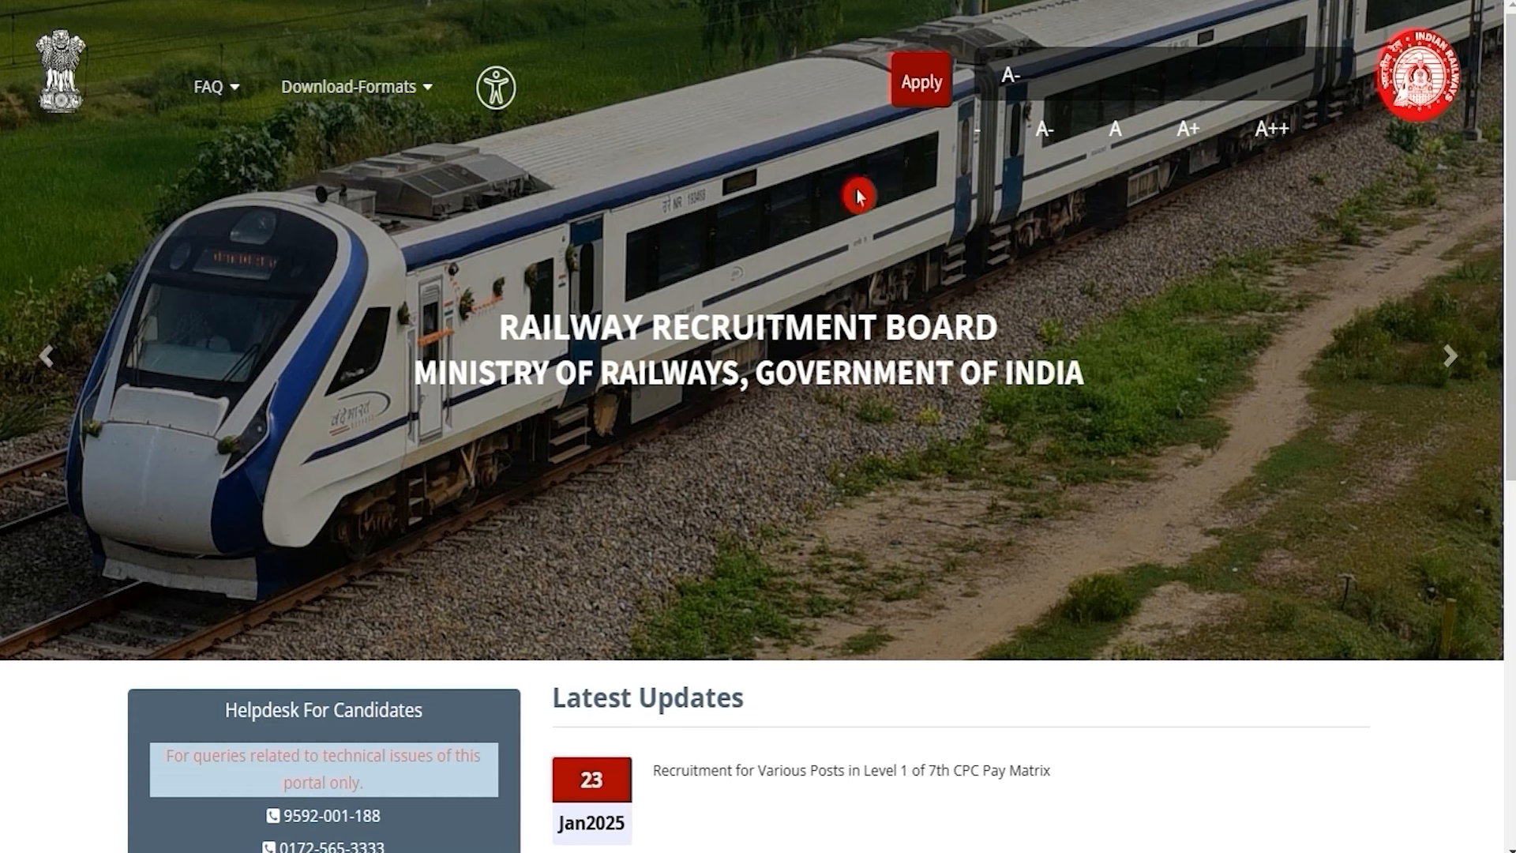
# Choose Apply > Create An Account and dismiss the Please Note notice
pyautogui.click(908, 109)
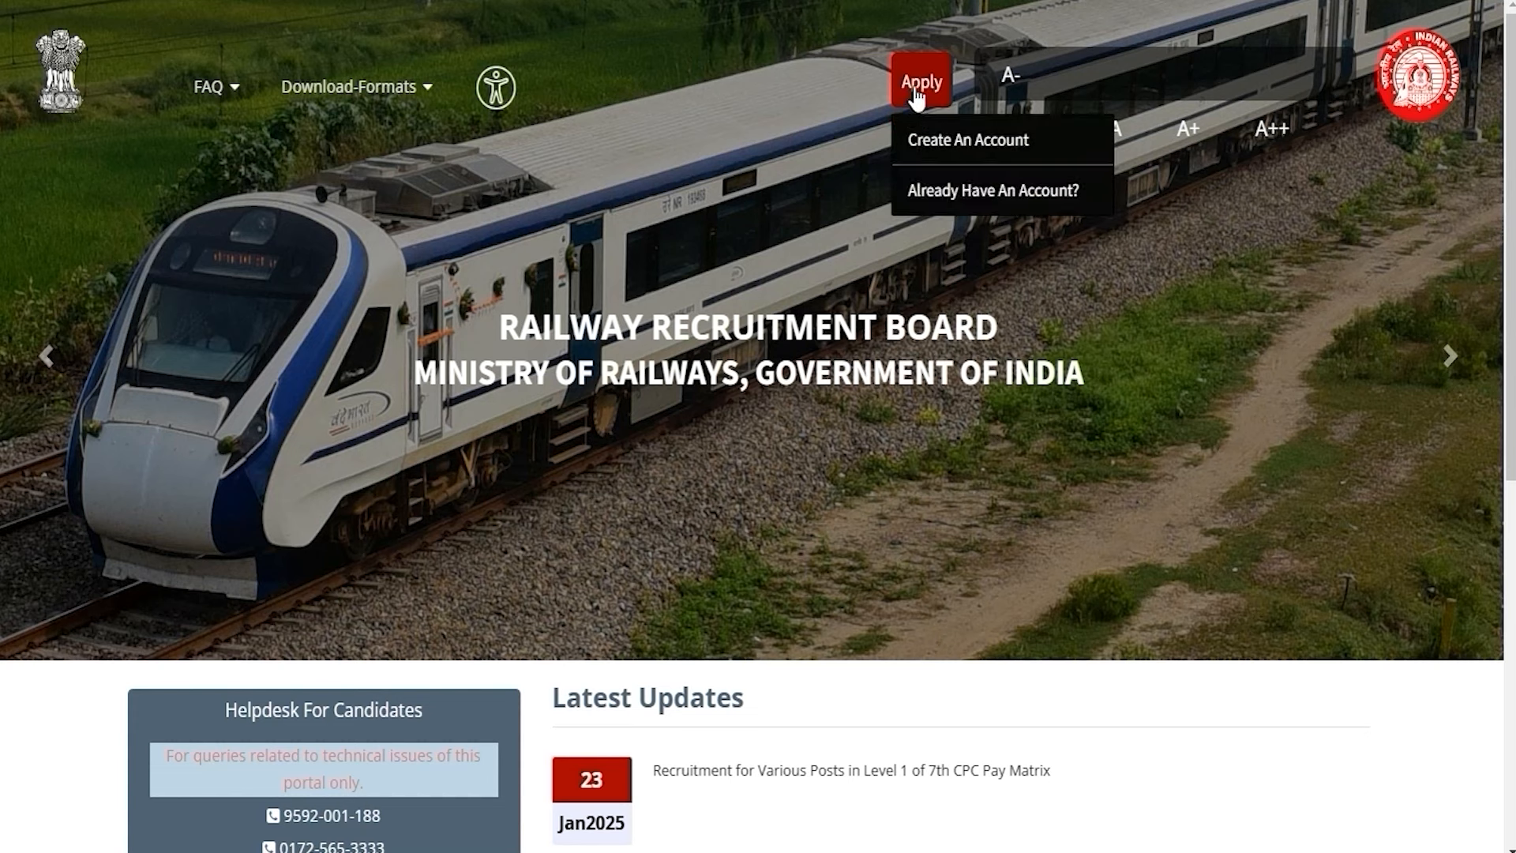
pyautogui.click(947, 147)
pyautogui.click(754, 419)
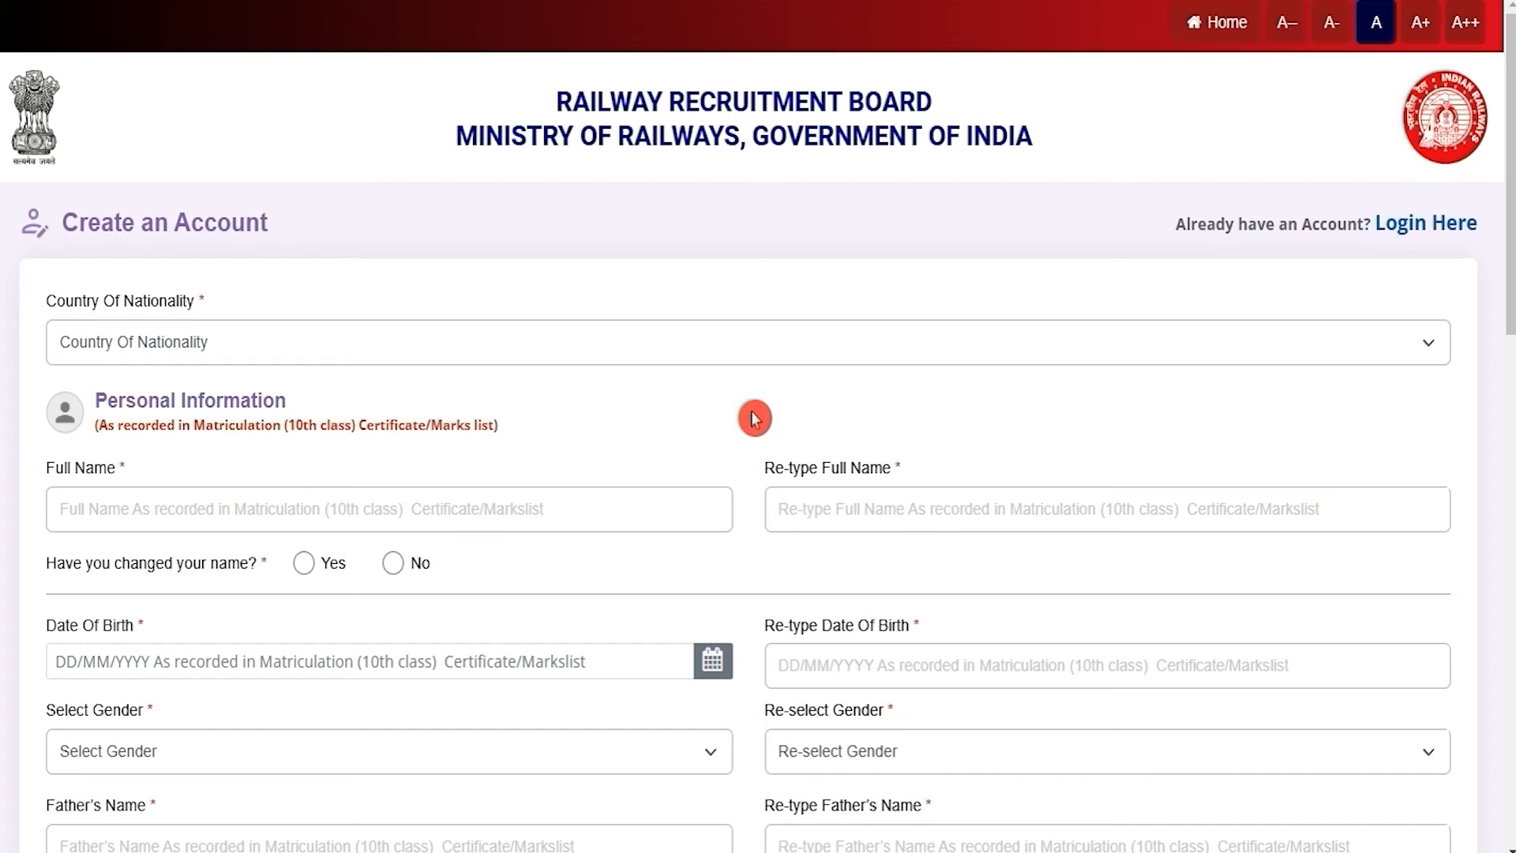
# Enter the applicant's full name in both Full Name and Re-type Full Name
pyautogui.click(500, 350)
pyautogui.click(501, 349)
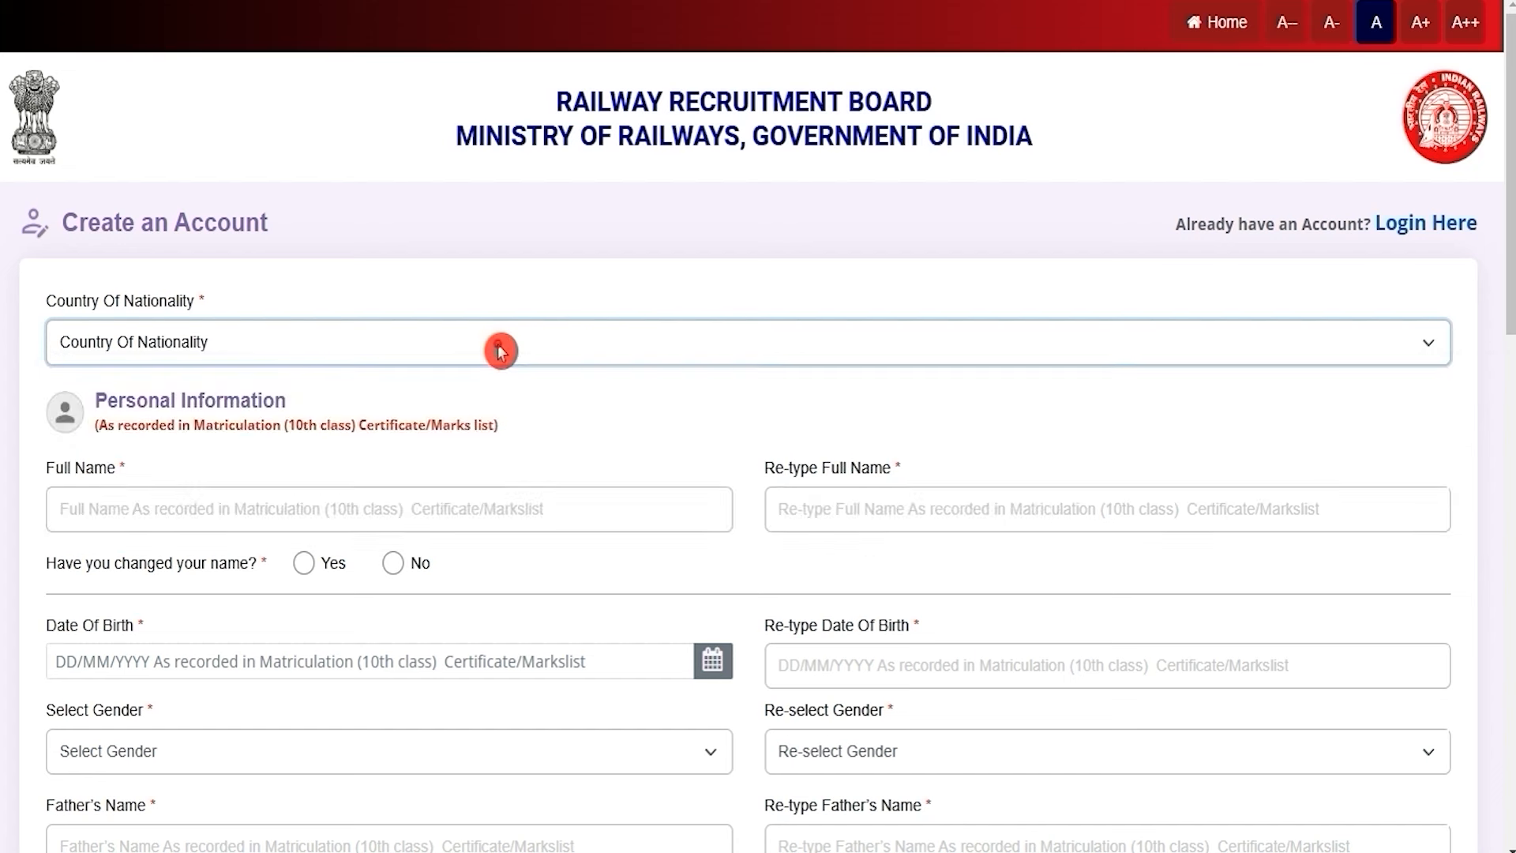
pyautogui.click(390, 505)
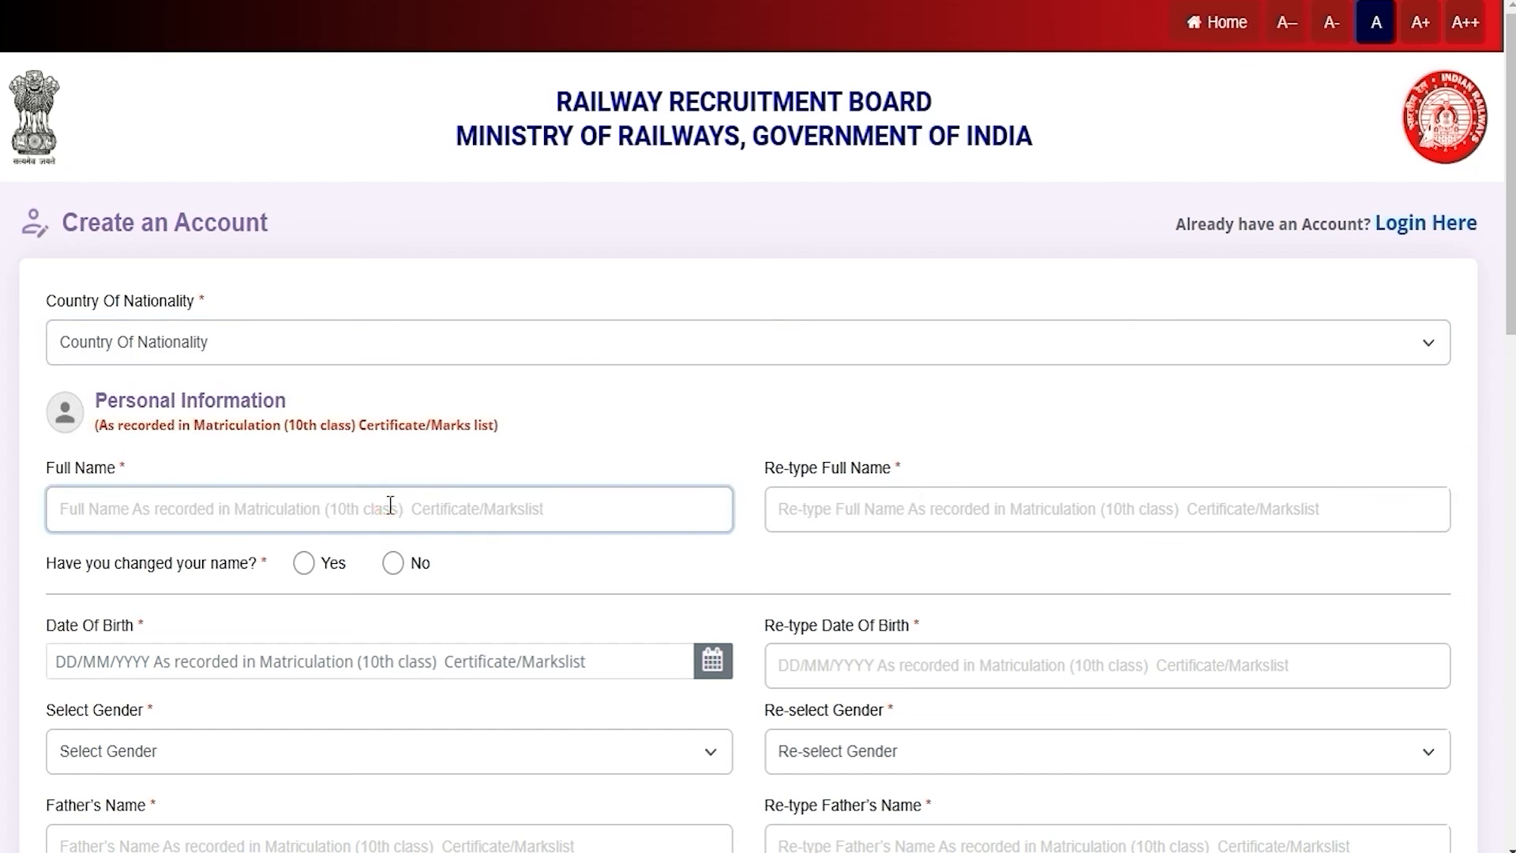
pyautogui.click(790, 509)
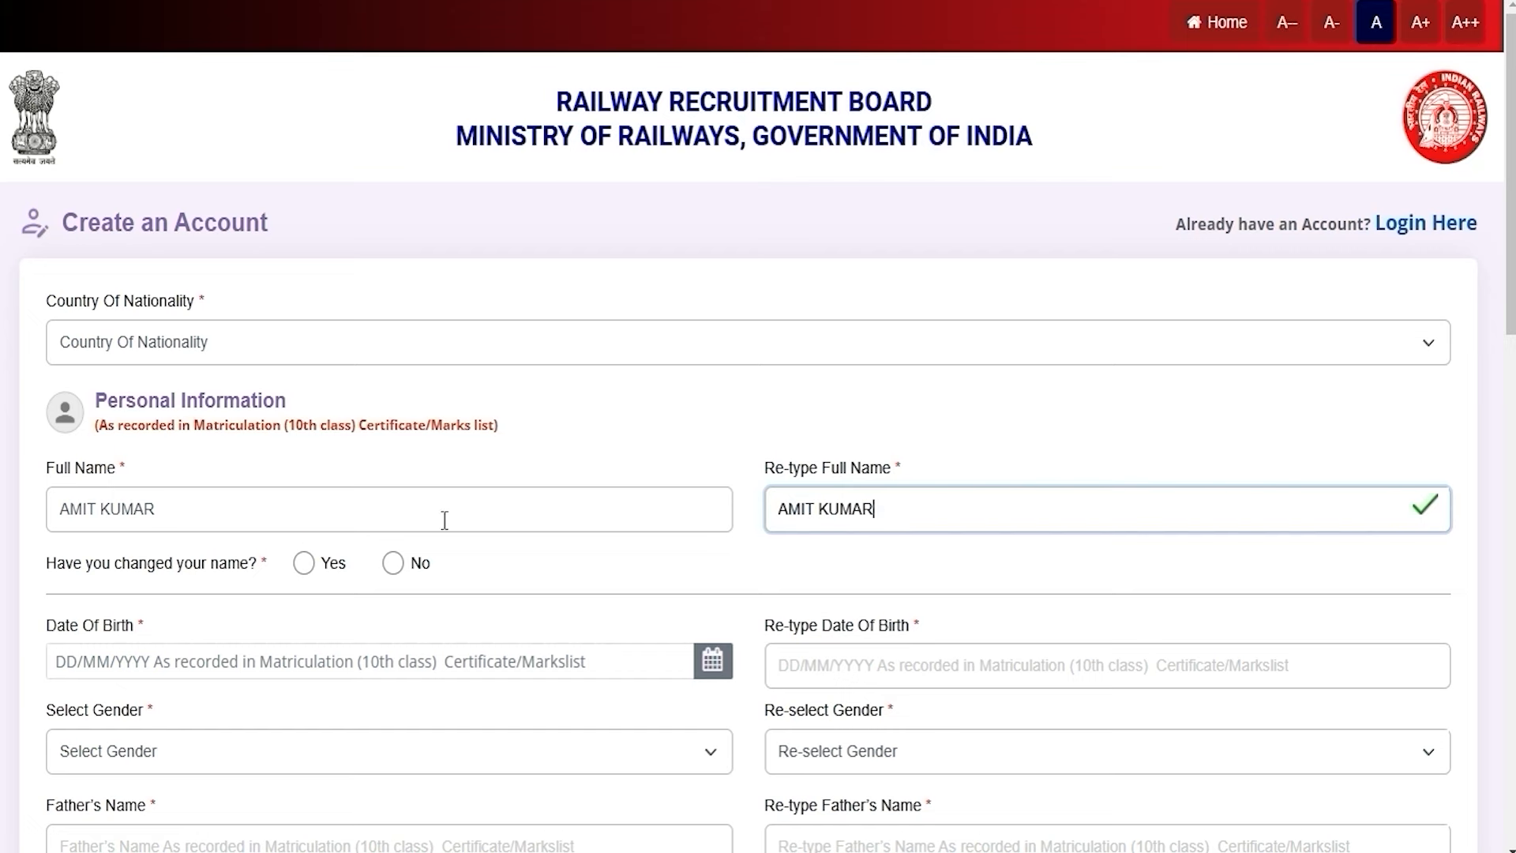
# Try Yes on the name-change question, acknowledge the notices, then set it to No
pyautogui.moveTo(81, 566); pyautogui.dragTo(207, 568)
pyautogui.scroll(-2, 264, 488)
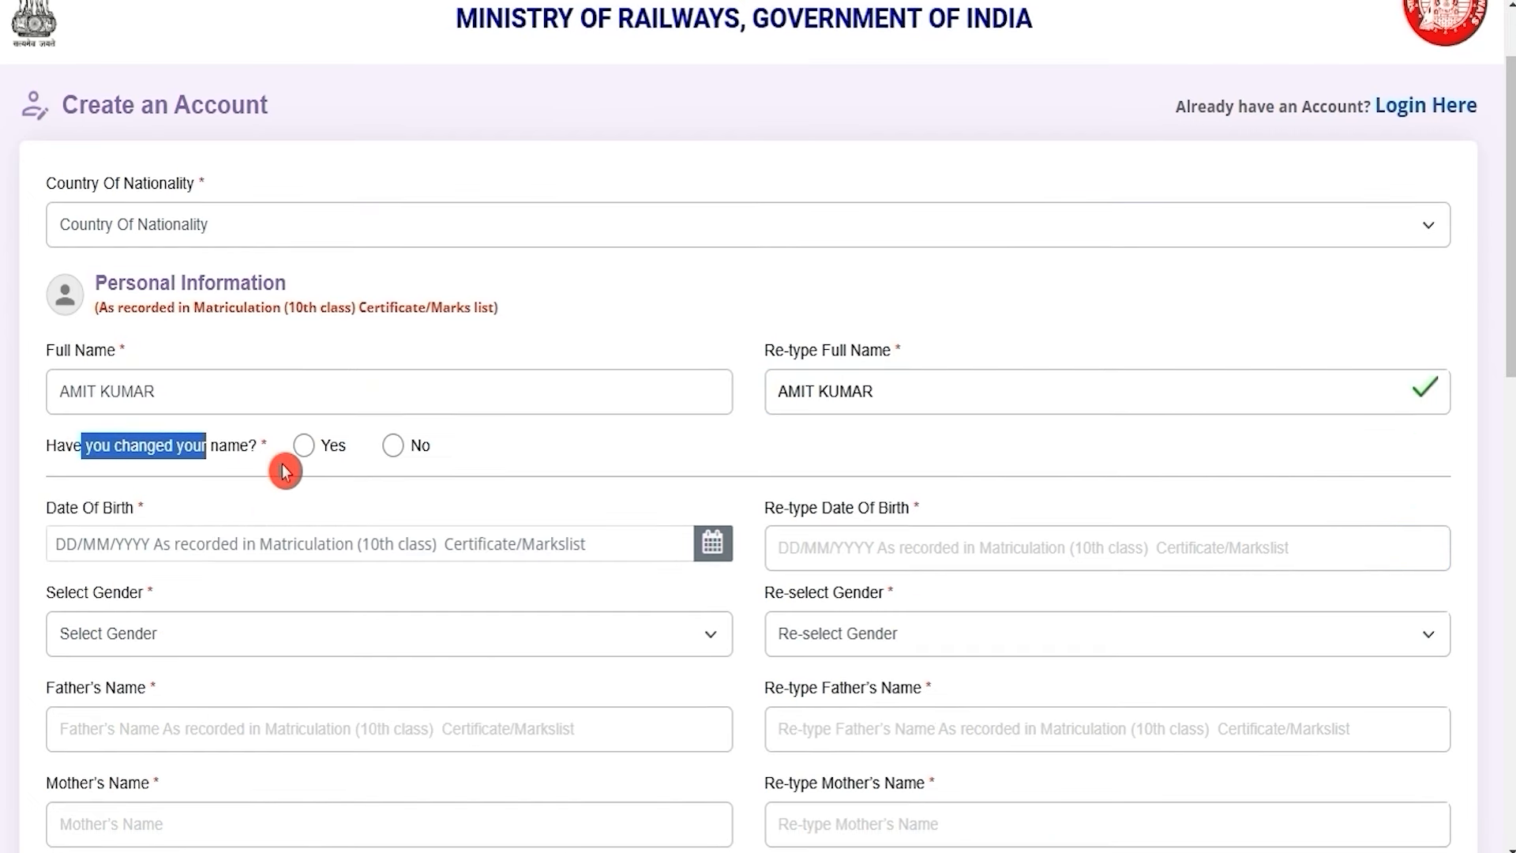
pyautogui.click(304, 445)
pyautogui.click(684, 542)
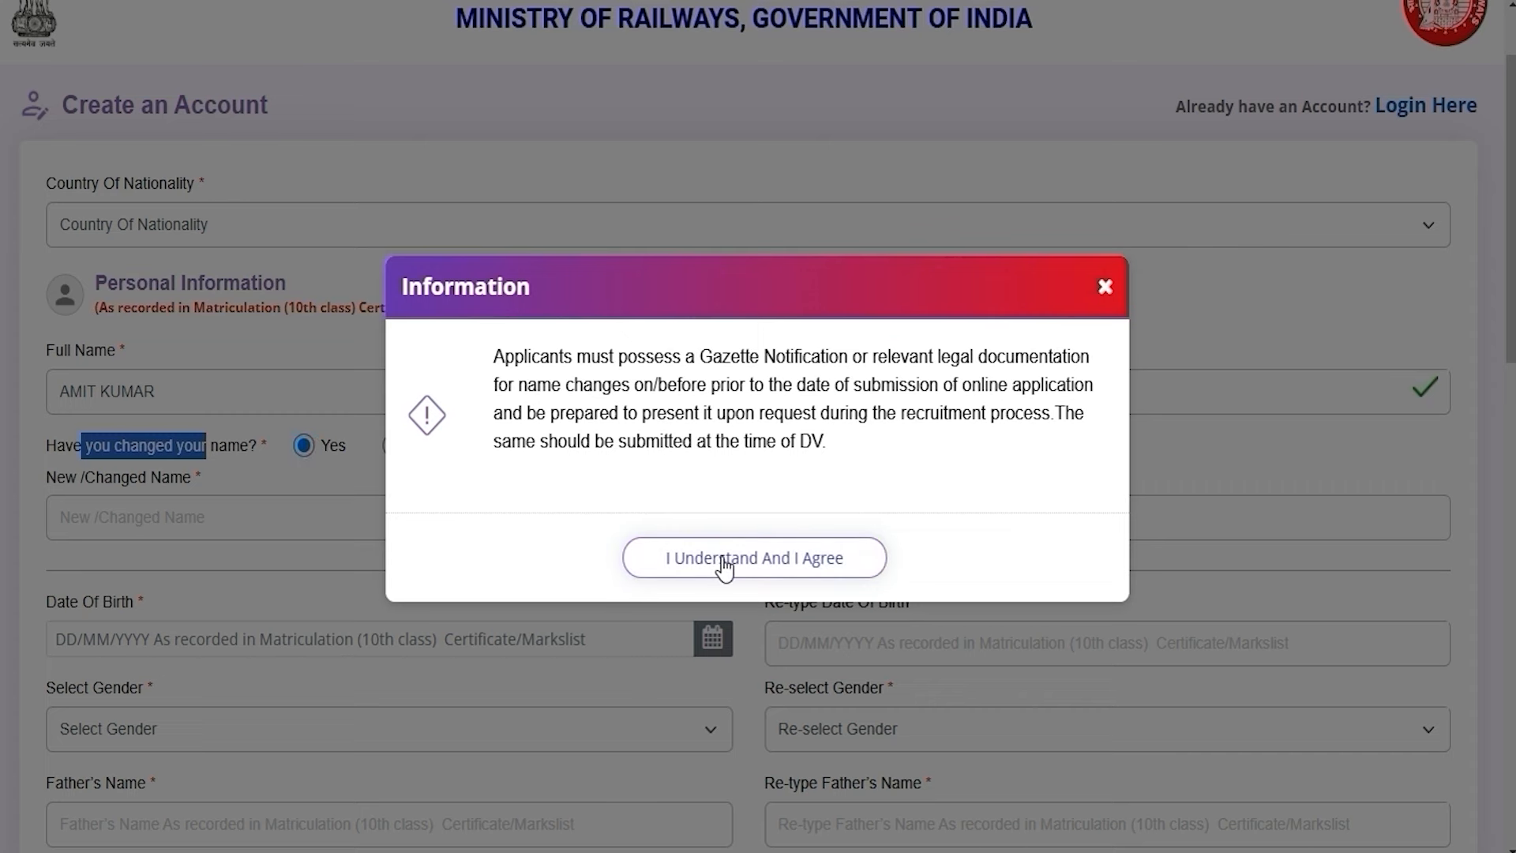
pyautogui.click(724, 562)
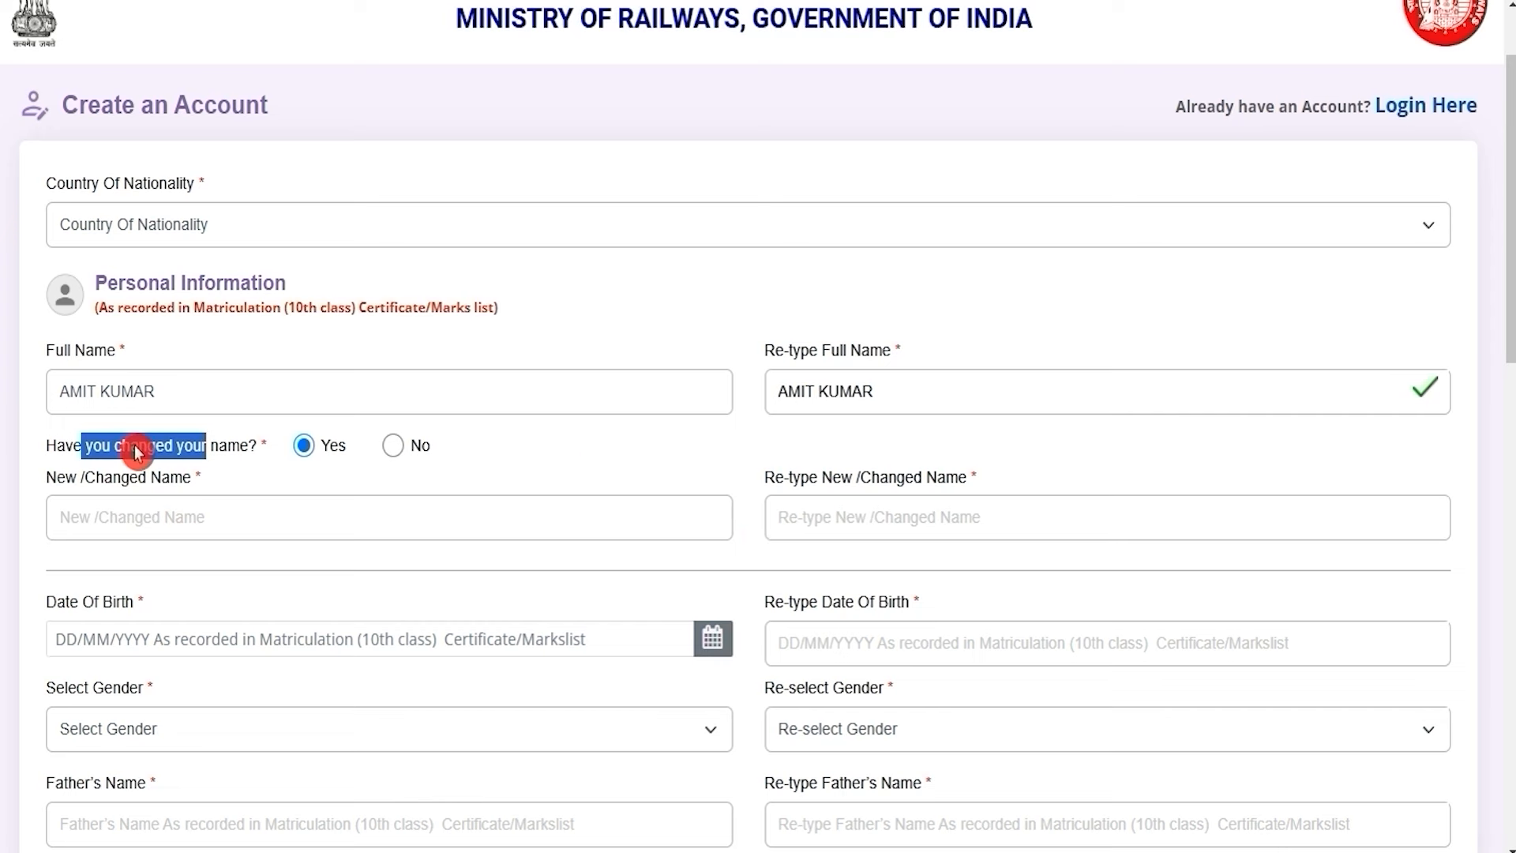
pyautogui.click(394, 446)
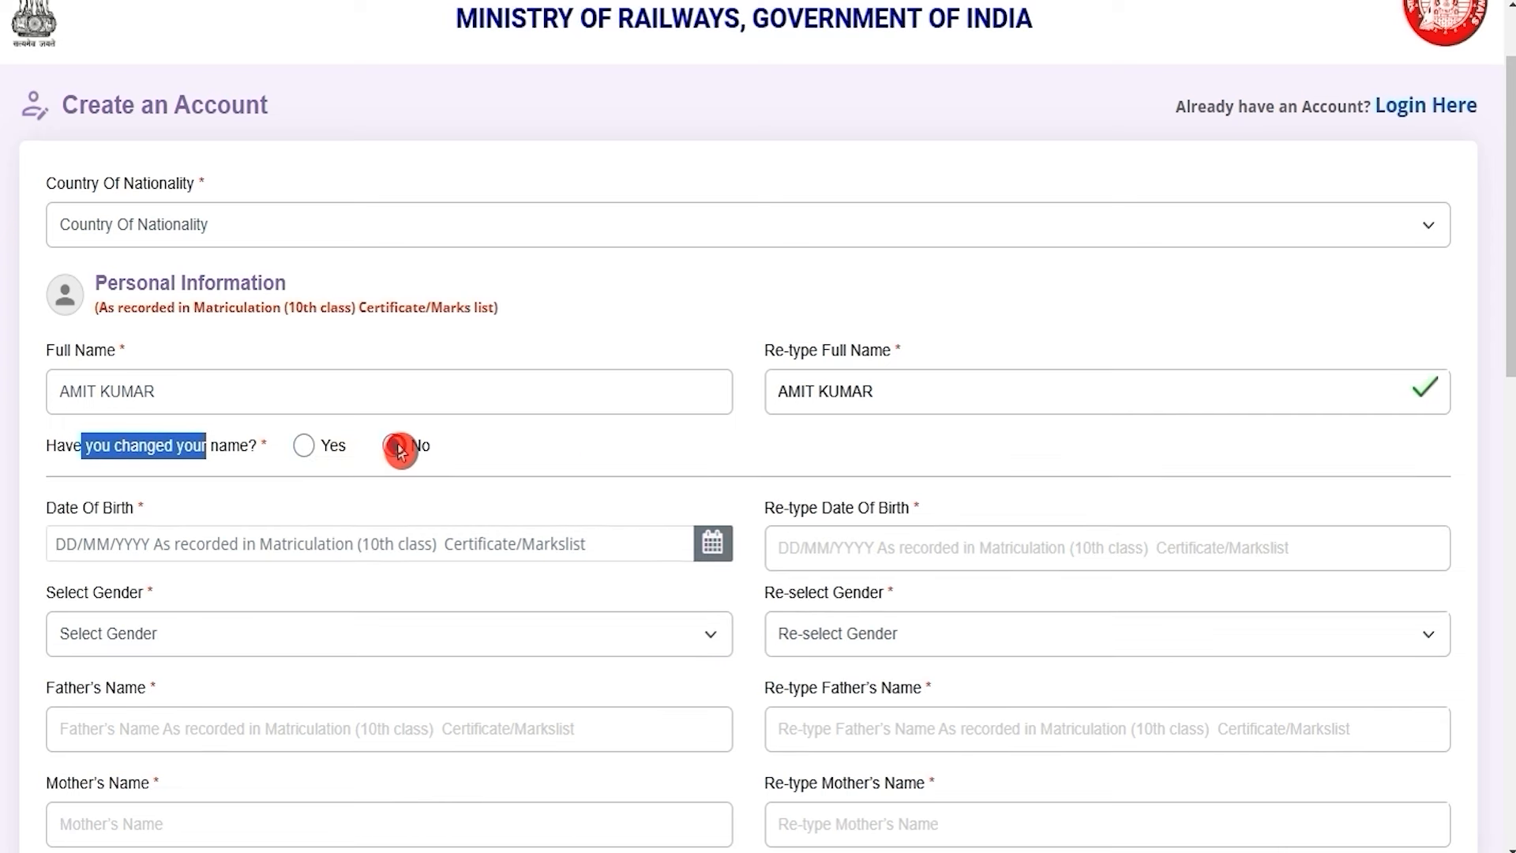
pyautogui.scroll(-3, 705, 450)
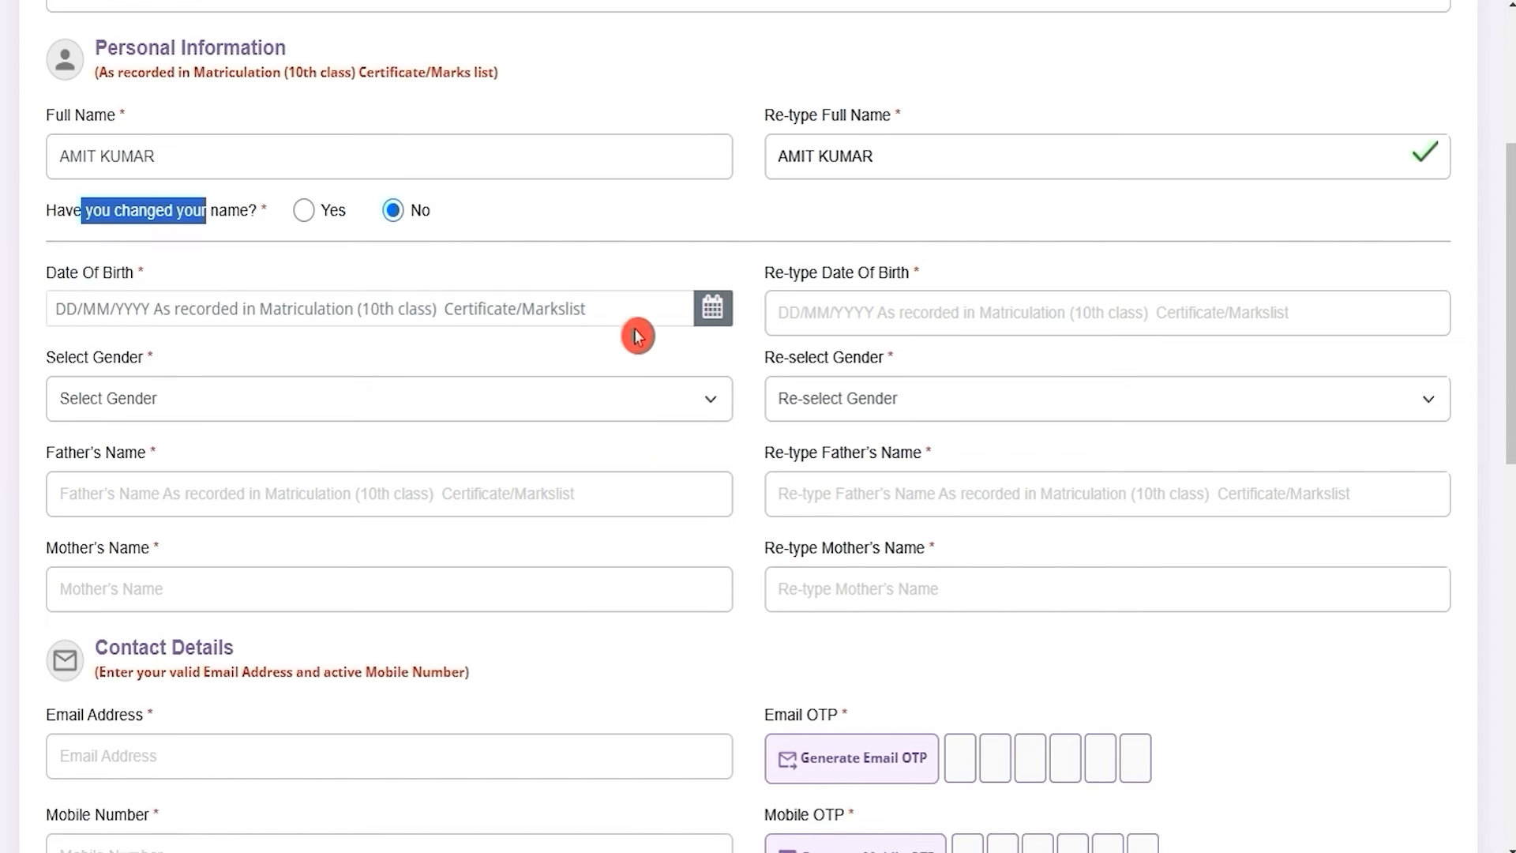
# Select Male in both Gender and Re-select Gender
pyautogui.click(597, 309)
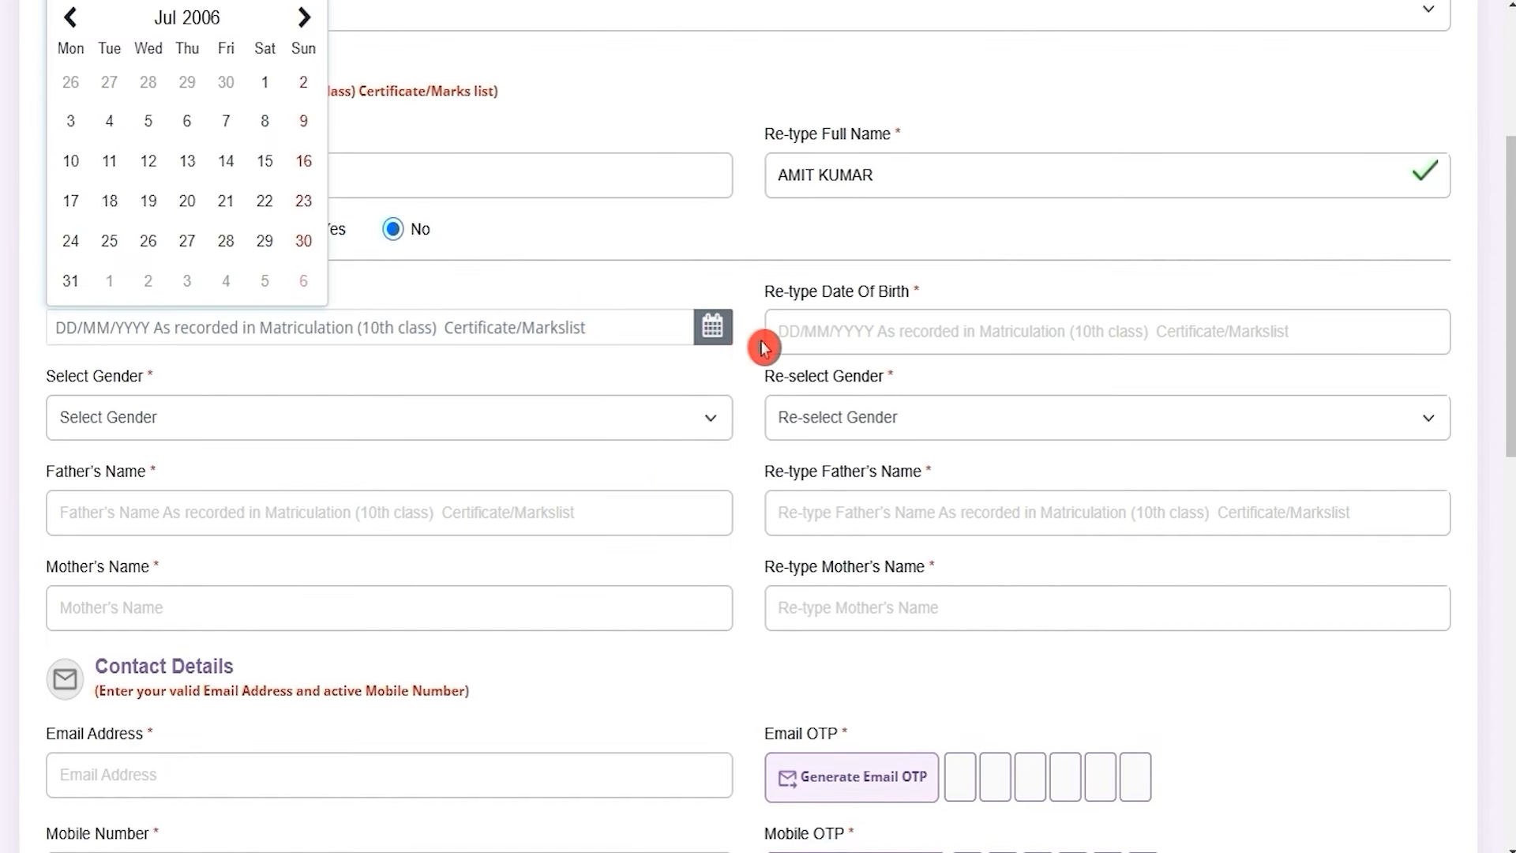
pyautogui.click(967, 330)
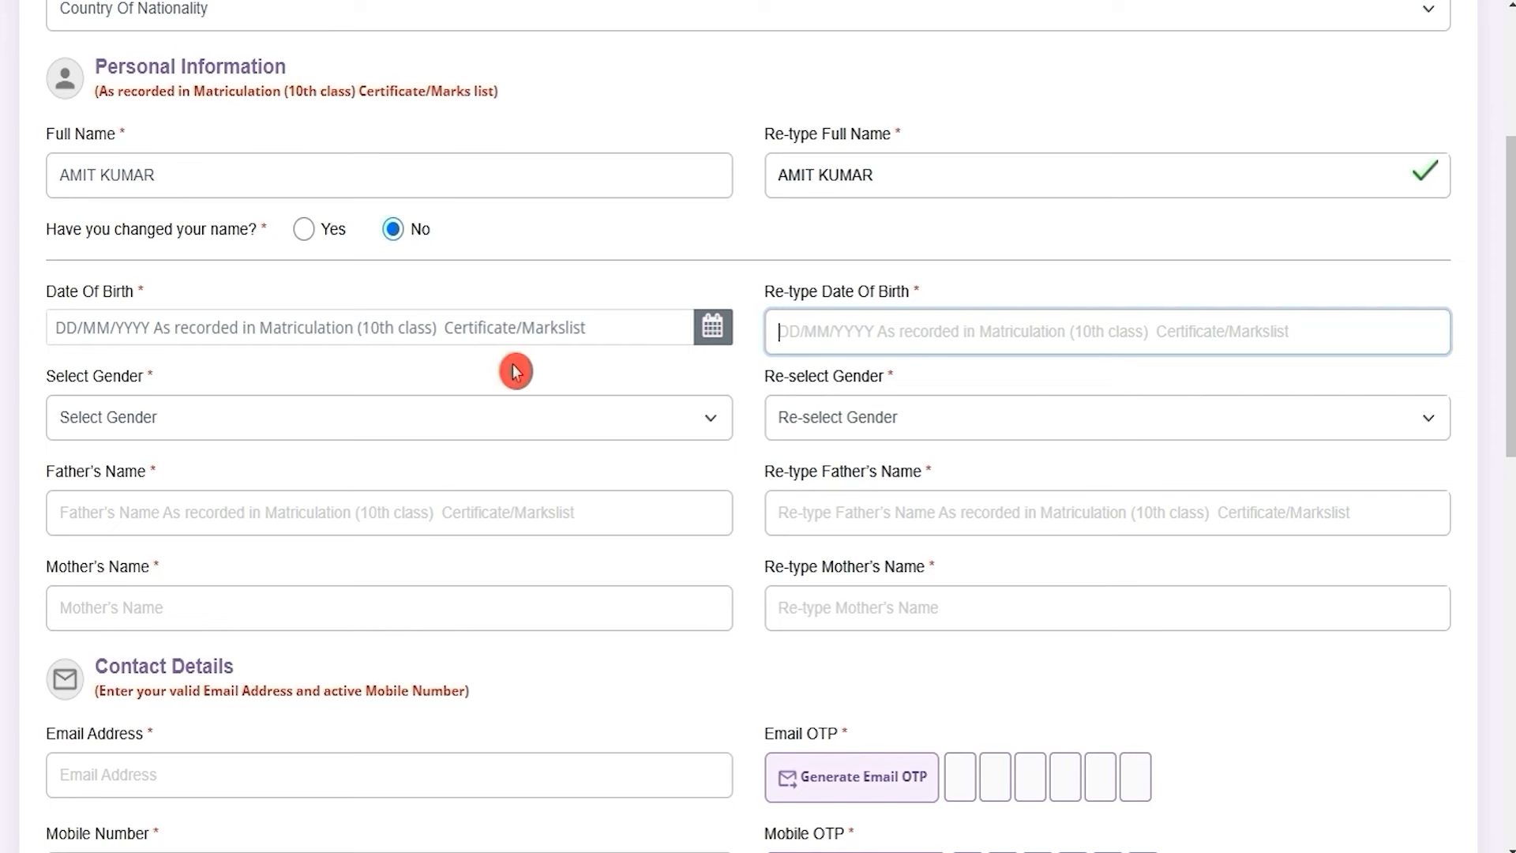
pyautogui.click(355, 412)
pyautogui.click(202, 481)
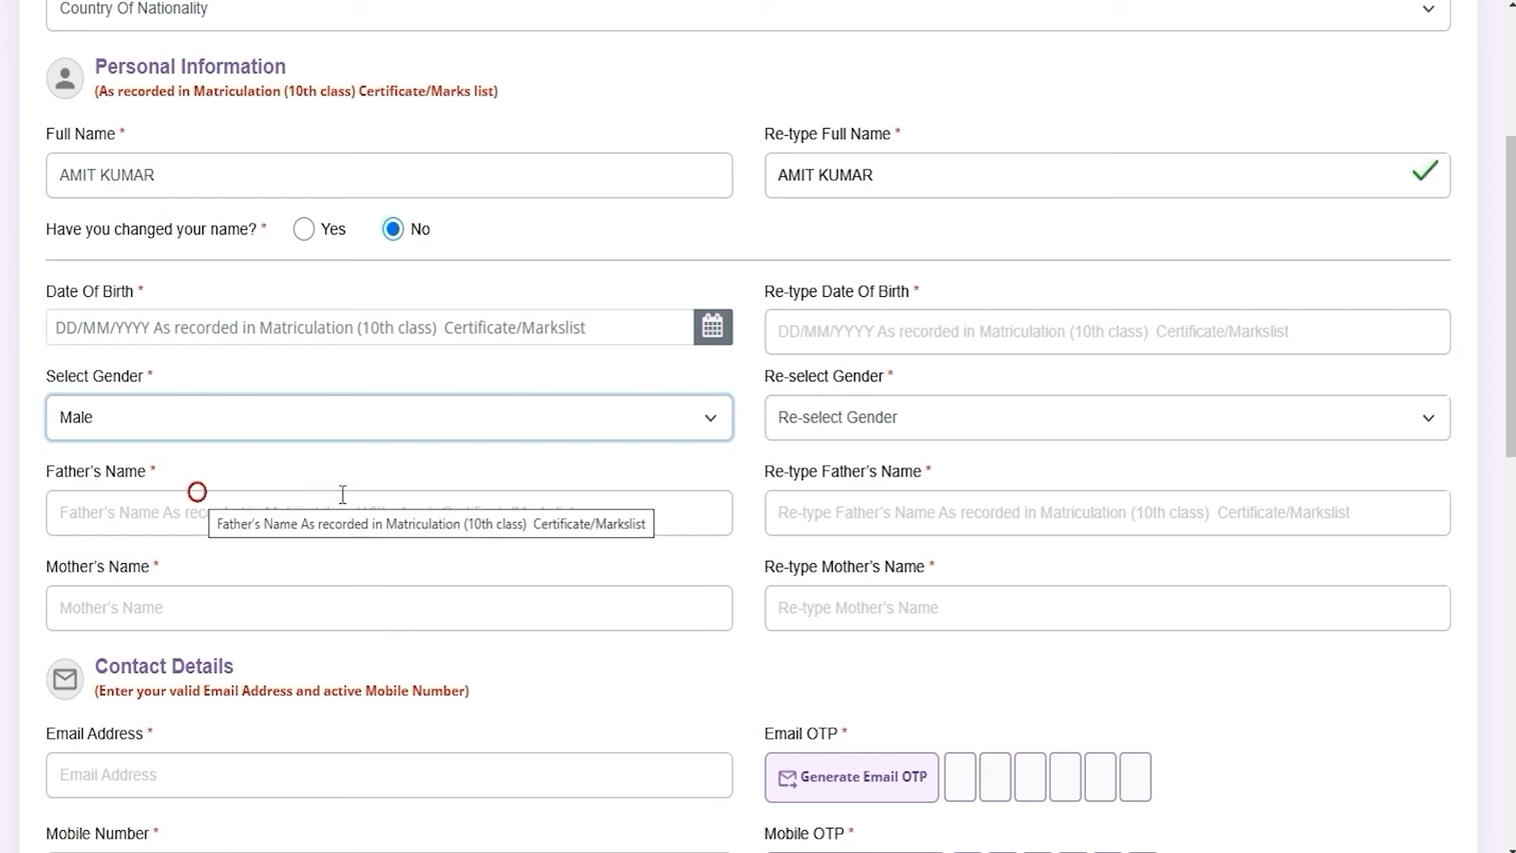
pyautogui.click(851, 428)
pyautogui.click(842, 490)
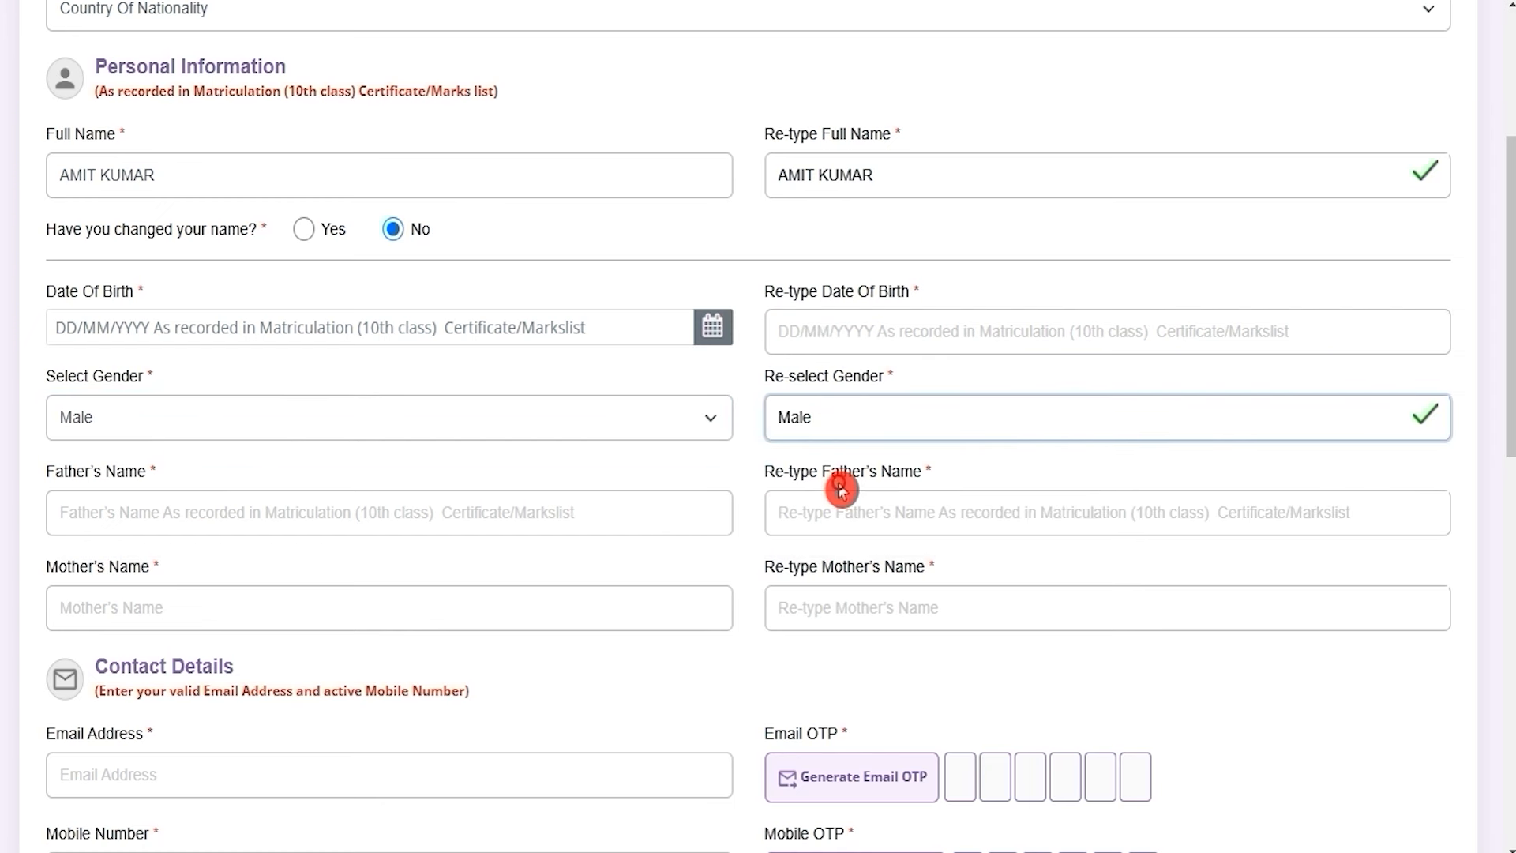
# Enter the father's name and the mother's name in their fields
pyautogui.click(291, 514)
pyautogui.write('RAKESH')
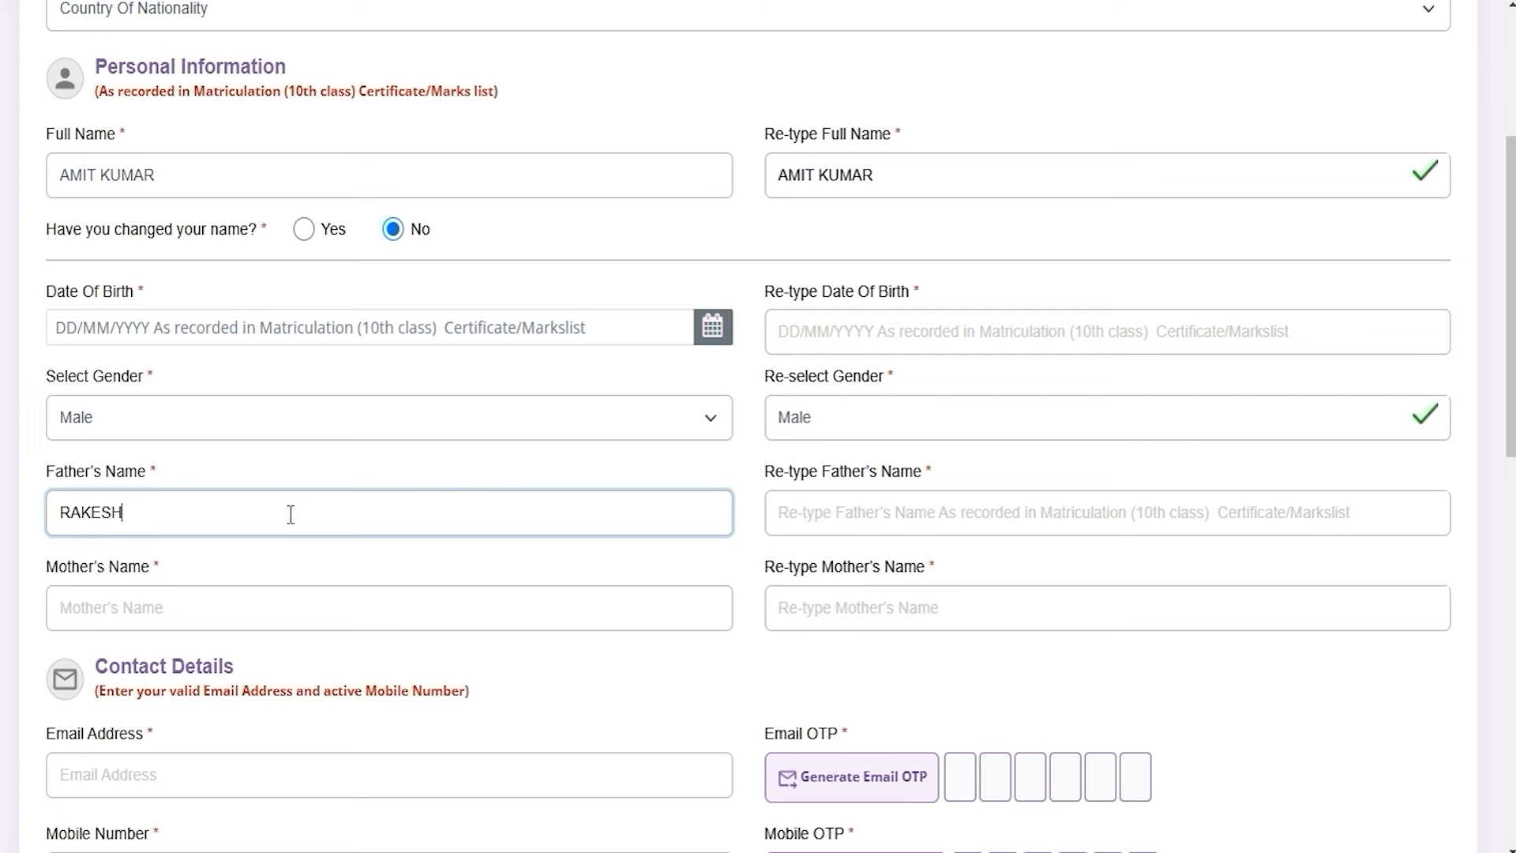
pyautogui.click(314, 623)
pyautogui.write('REENA')
pyautogui.click(832, 588)
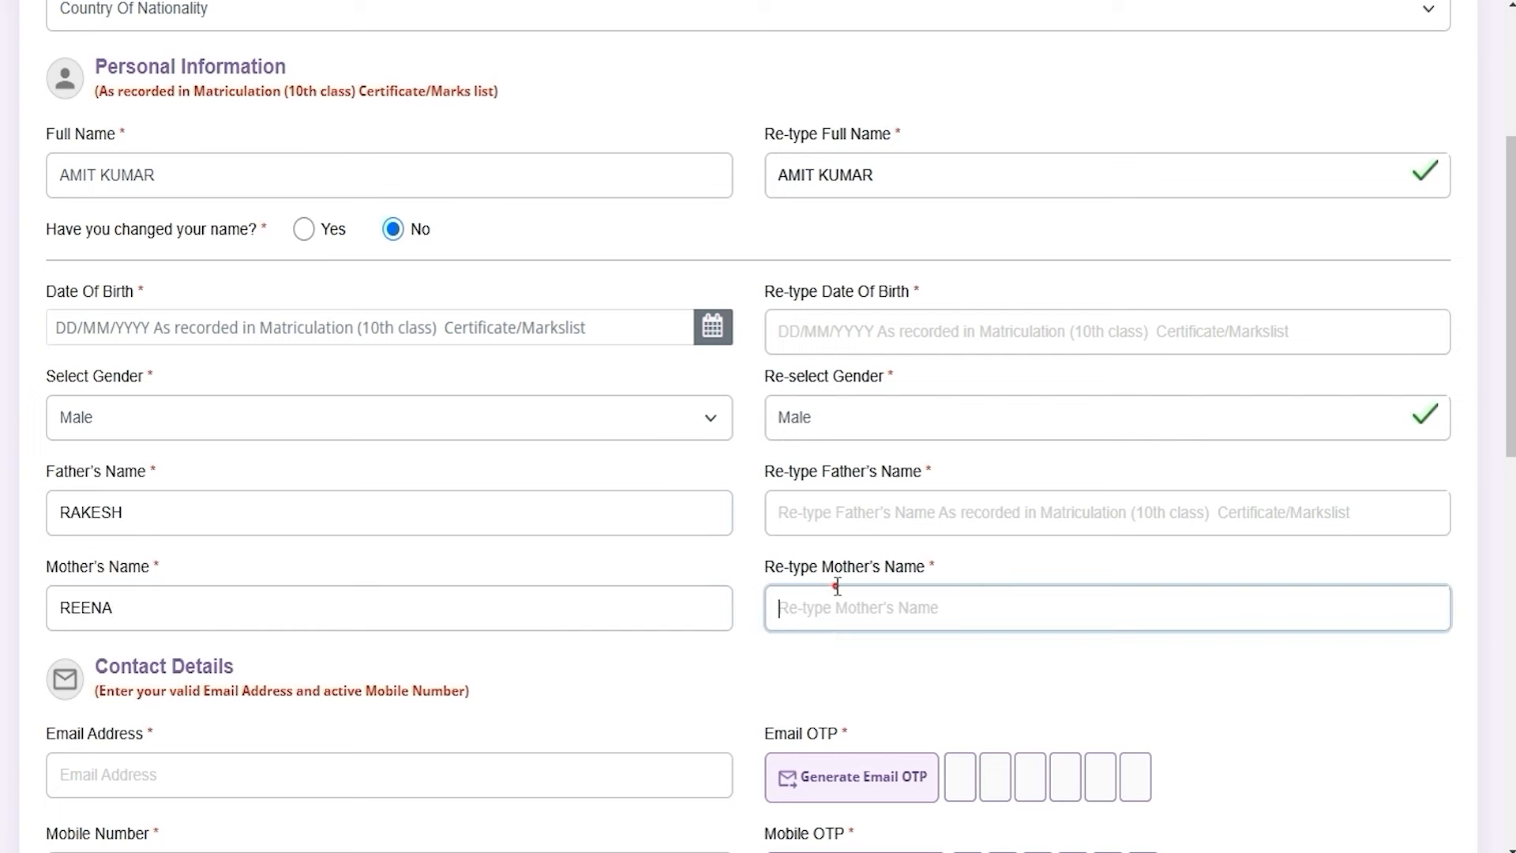
# Move through the email address field to the Mobile Number field, leaving email empty
pyautogui.scroll(-5, 582, 473)
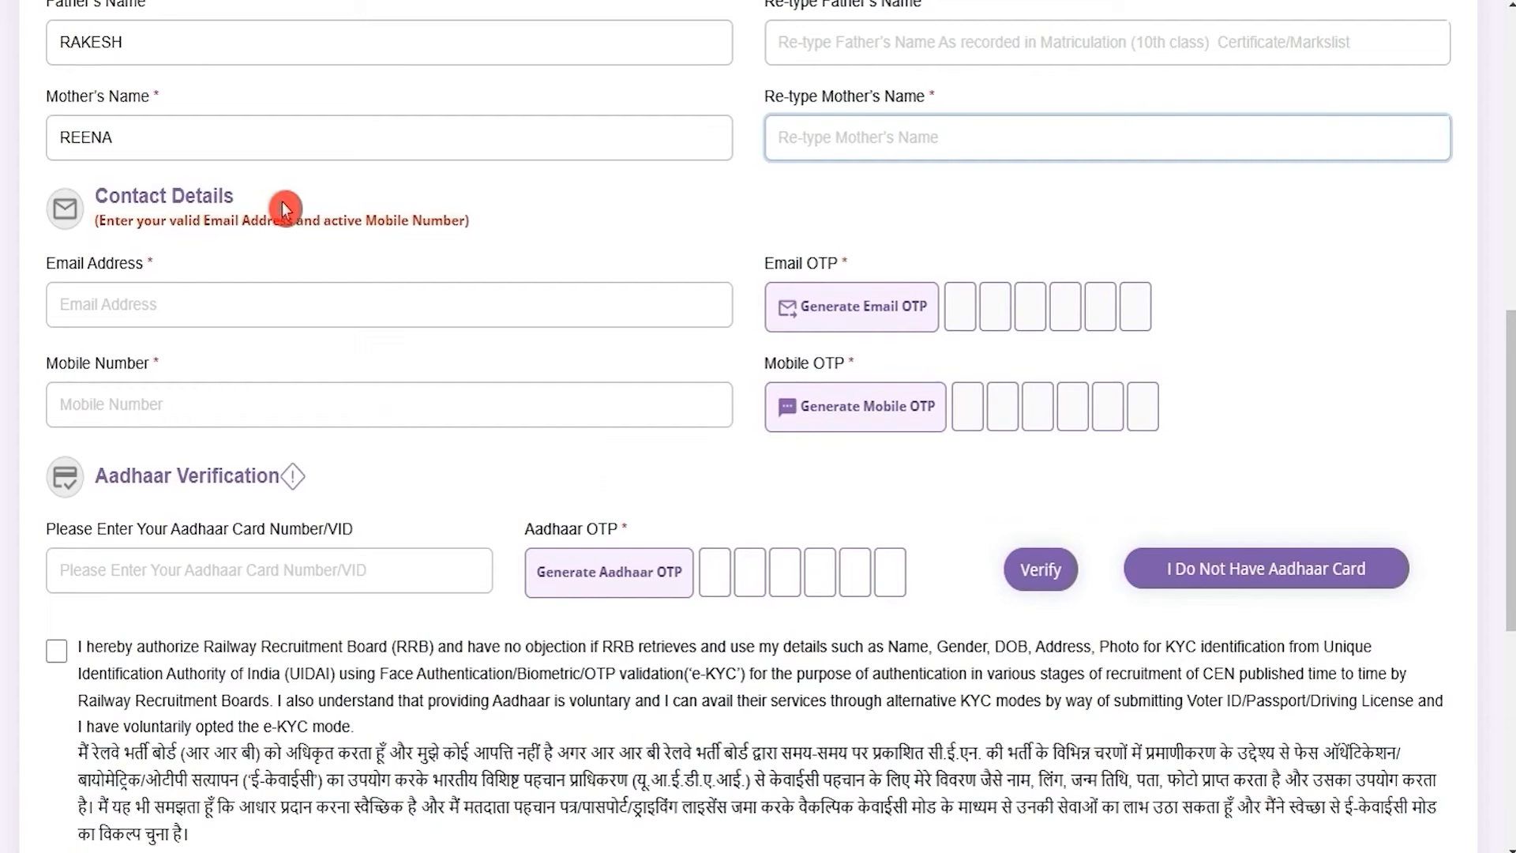
pyautogui.click(204, 299)
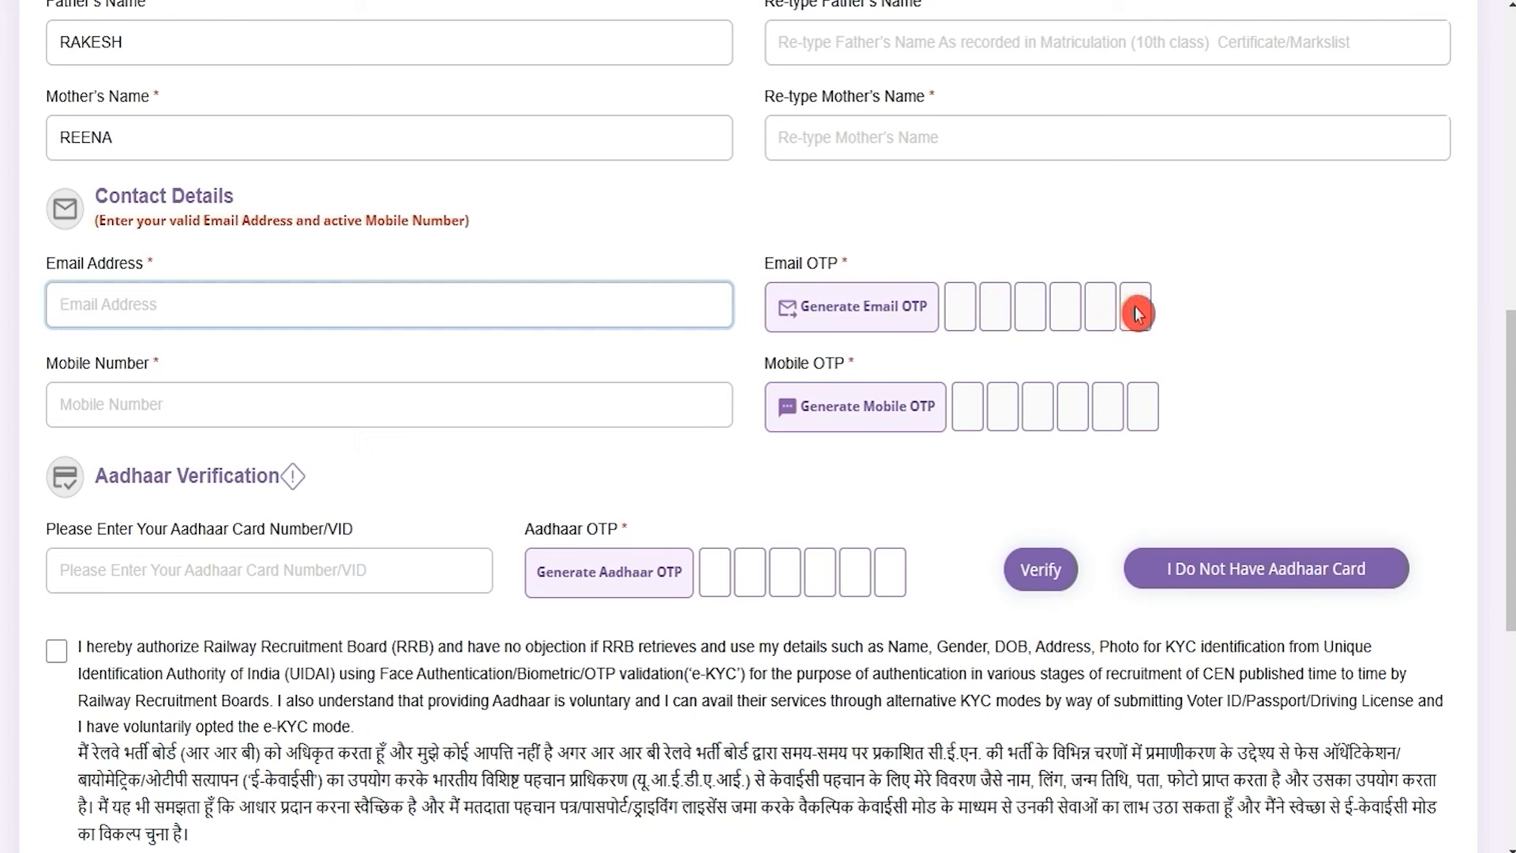
pyautogui.click(214, 403)
pyautogui.moveTo(66, 363); pyautogui.dragTo(130, 368)
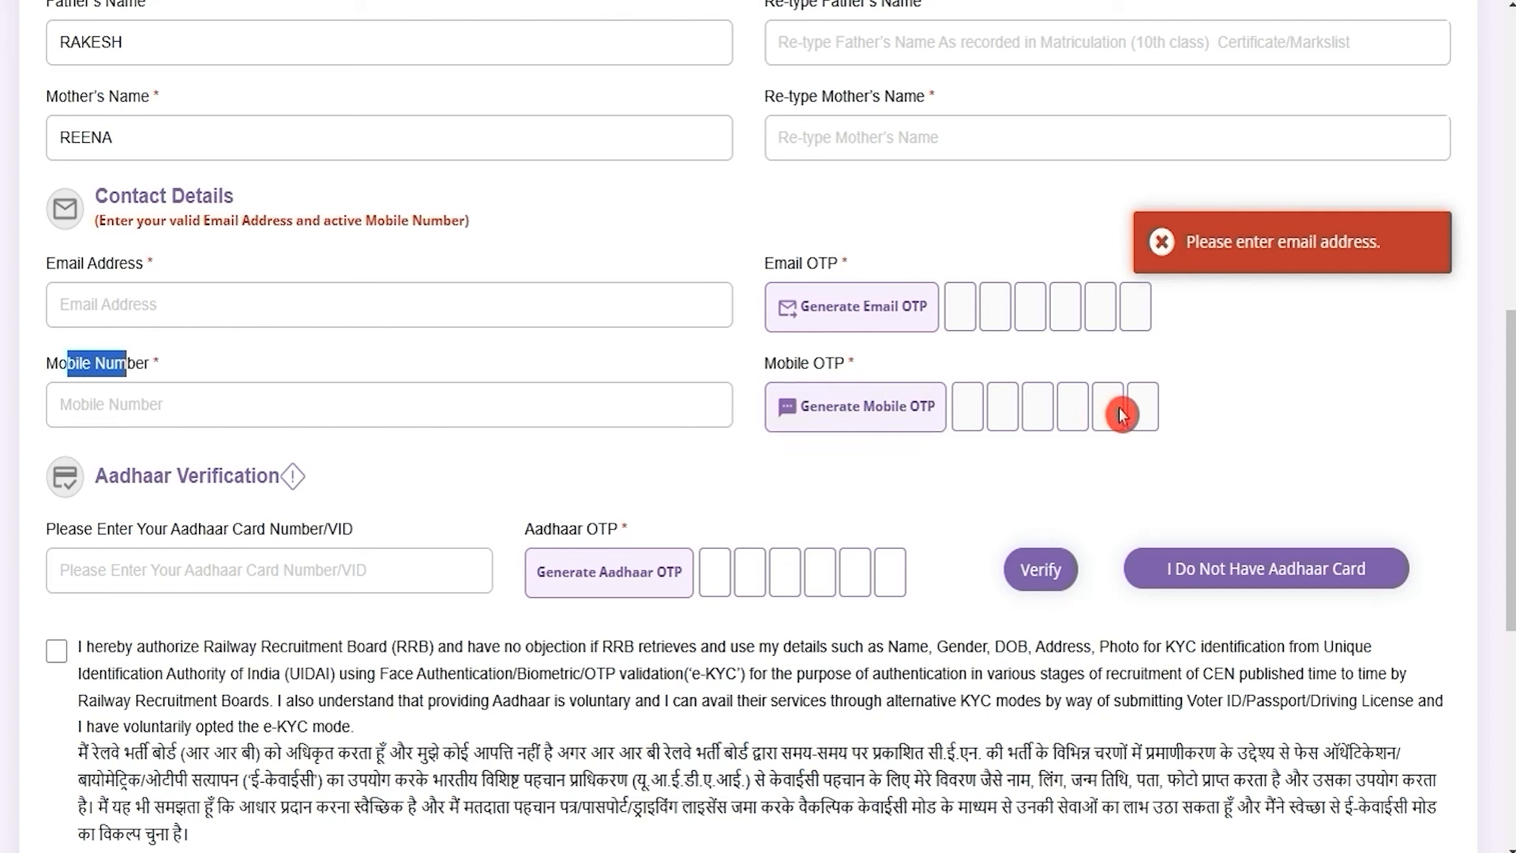
pyautogui.scroll(-2, 457, 590)
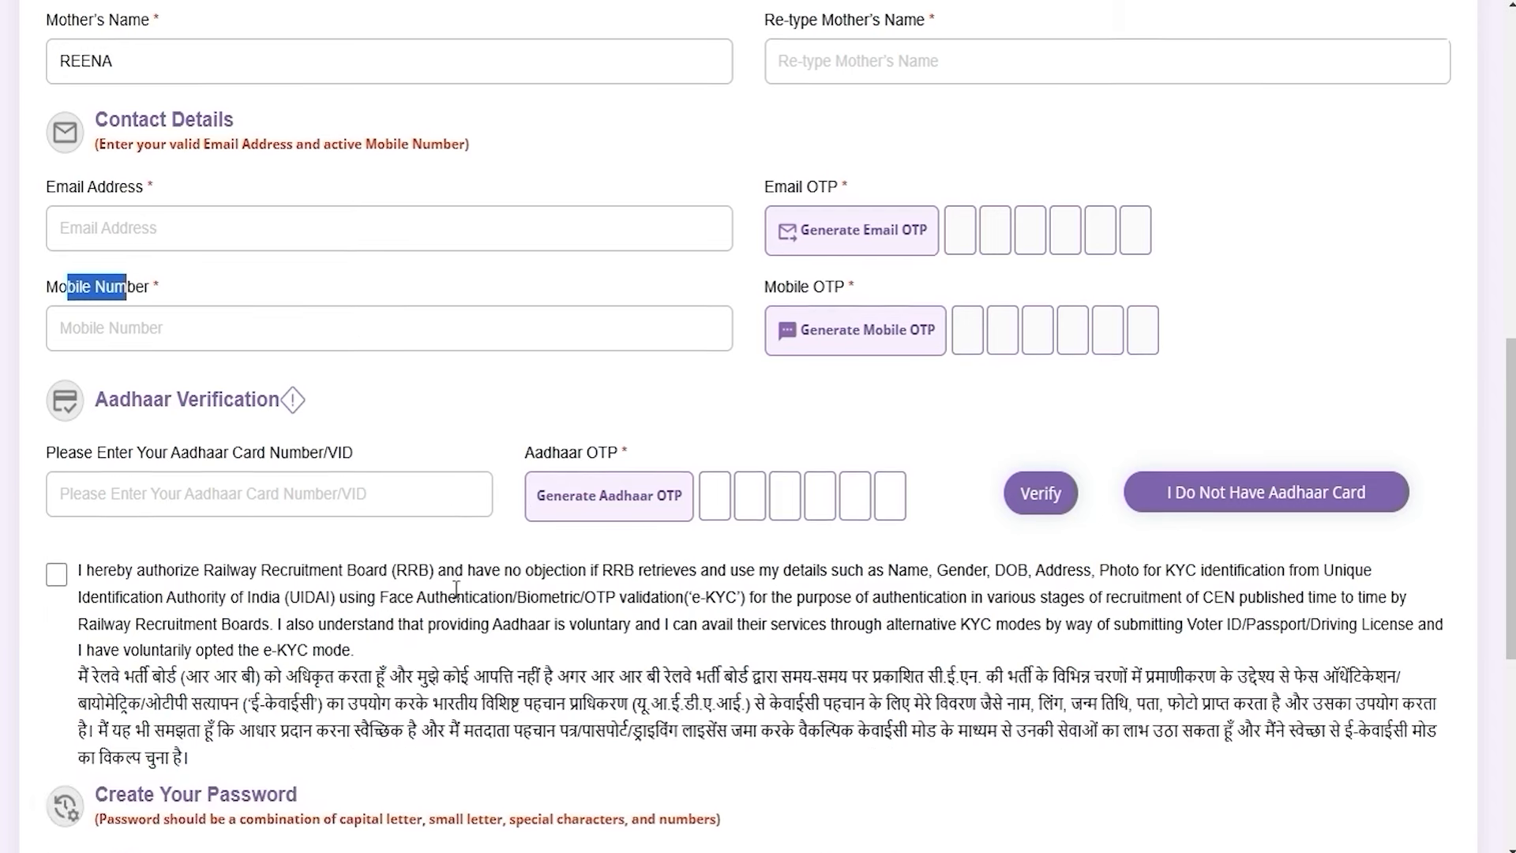
pyautogui.click(163, 453)
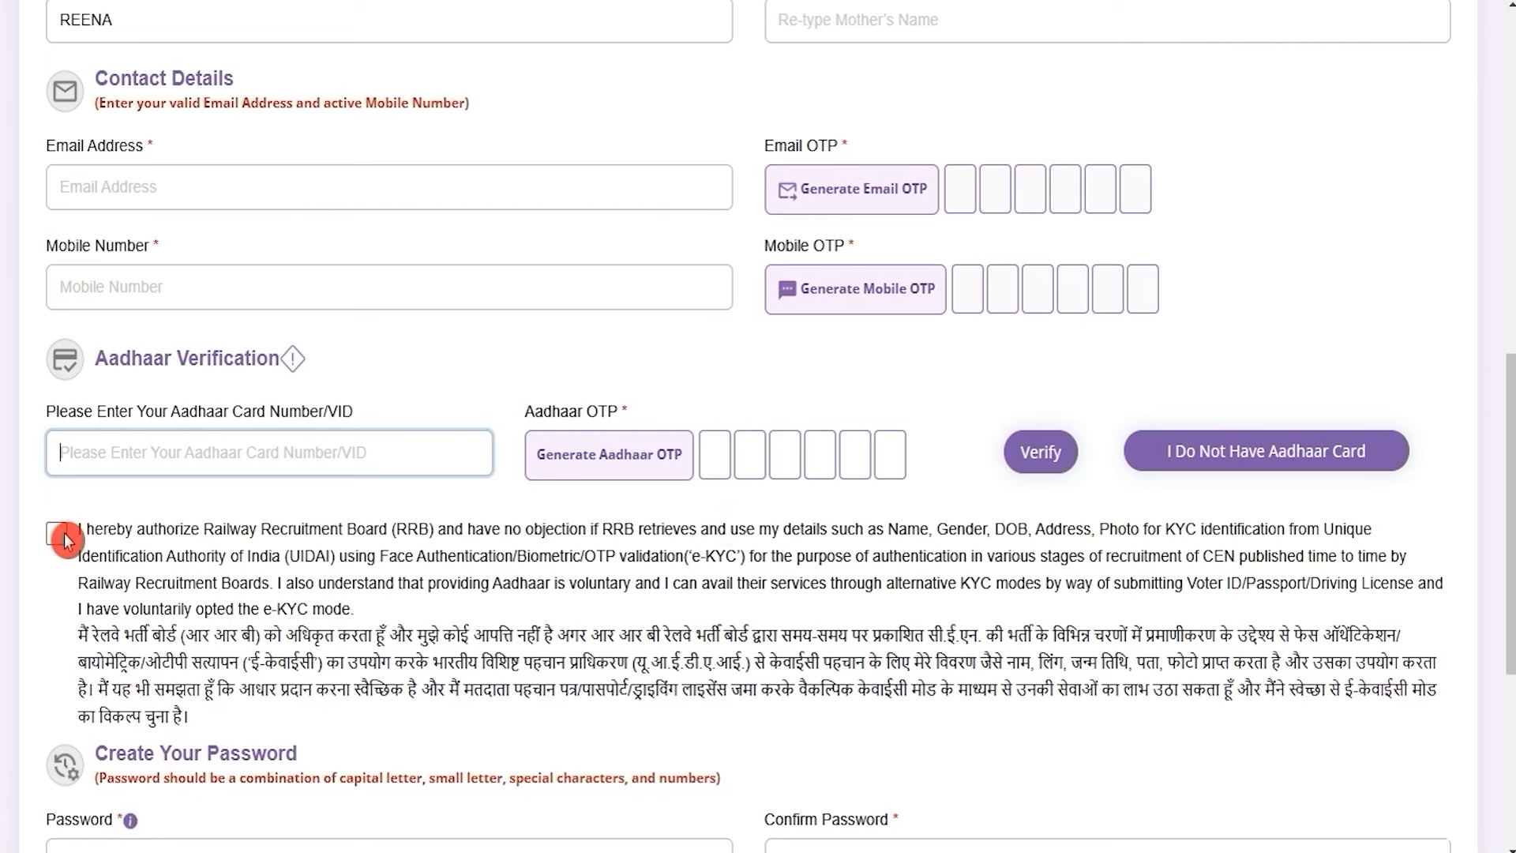
pyautogui.scroll(-6, 456, 608)
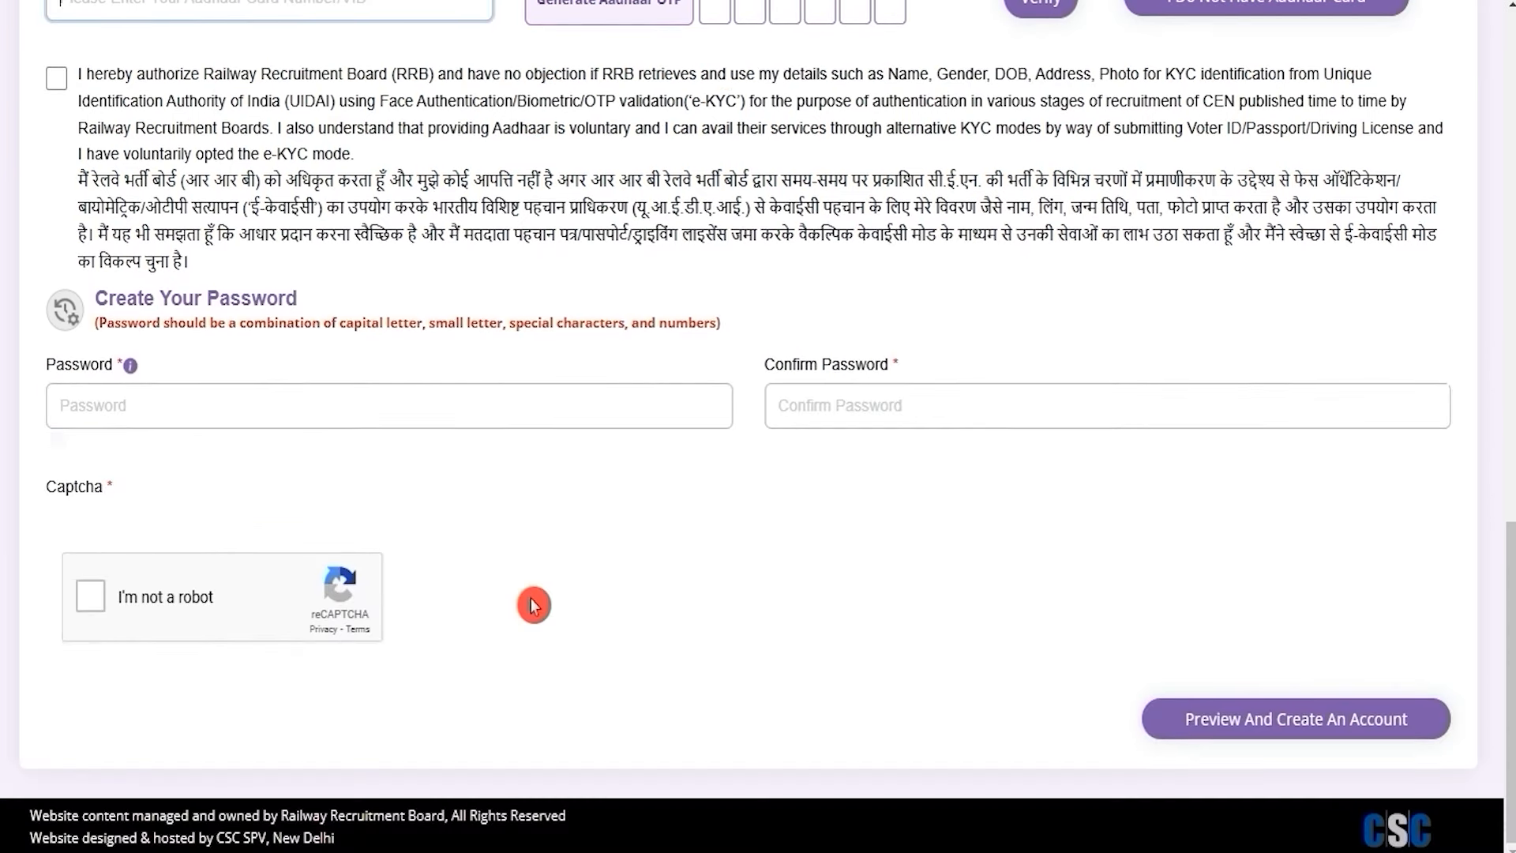
pyautogui.moveTo(153, 317); pyautogui.dragTo(229, 305)
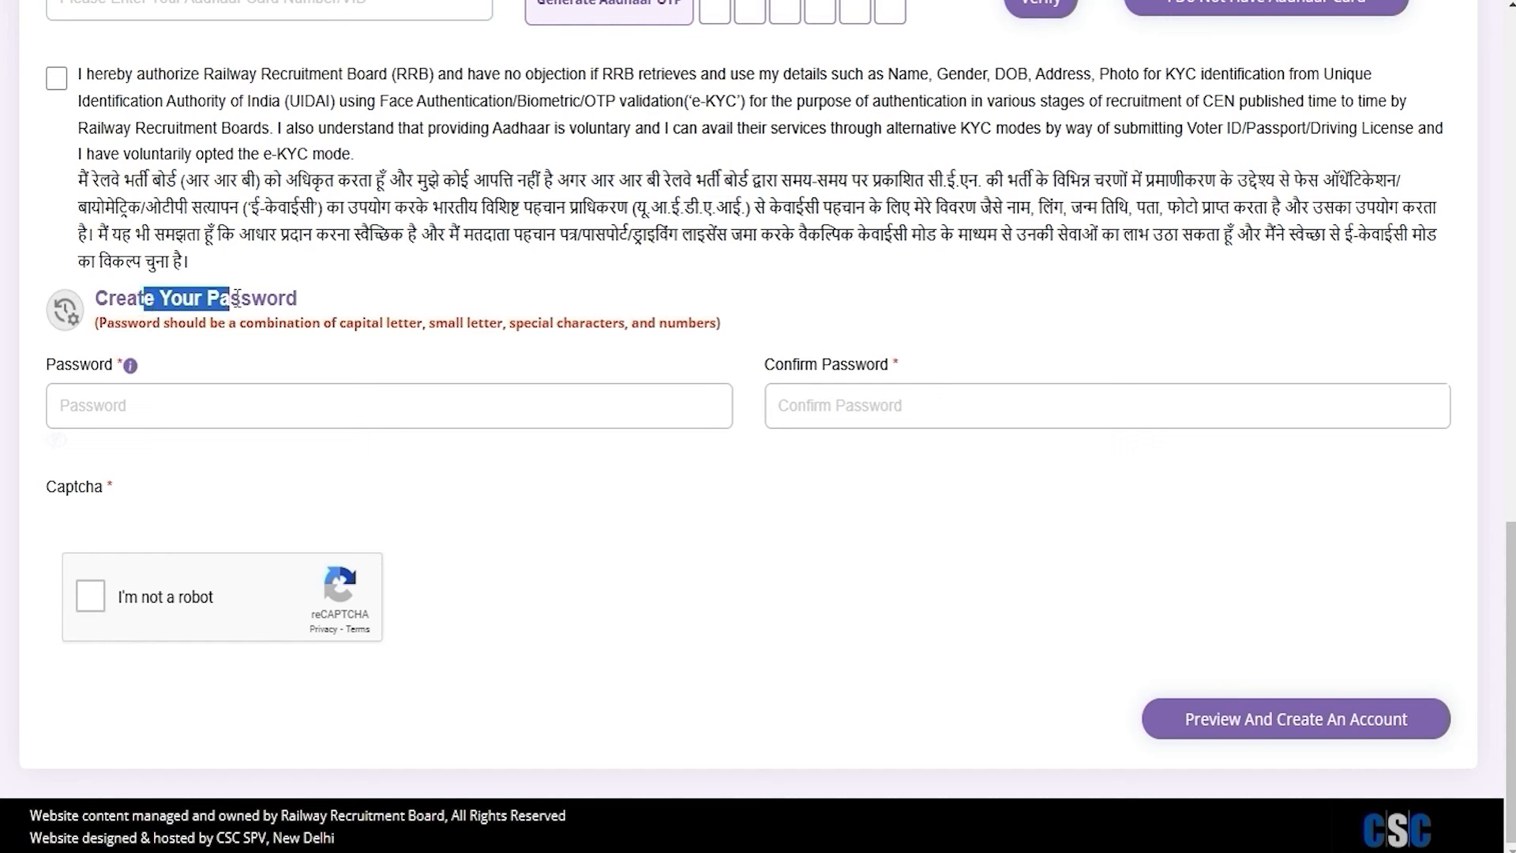
pyautogui.click(233, 420)
pyautogui.write('A')
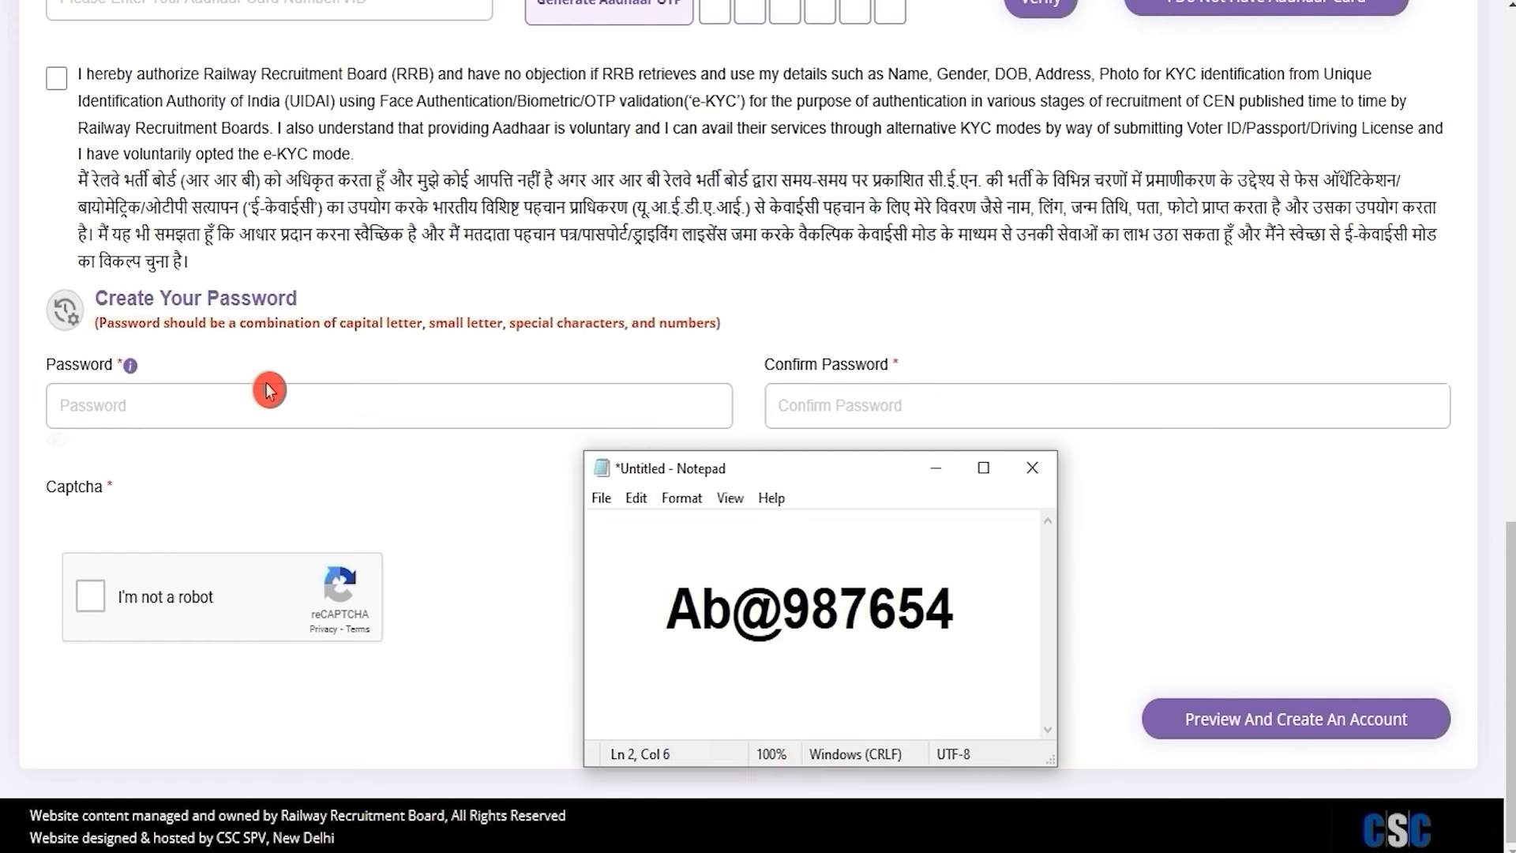
pyautogui.click(670, 607)
pyautogui.moveTo(677, 608); pyautogui.dragTo(765, 608)
pyautogui.click(707, 608)
pyautogui.click(732, 608)
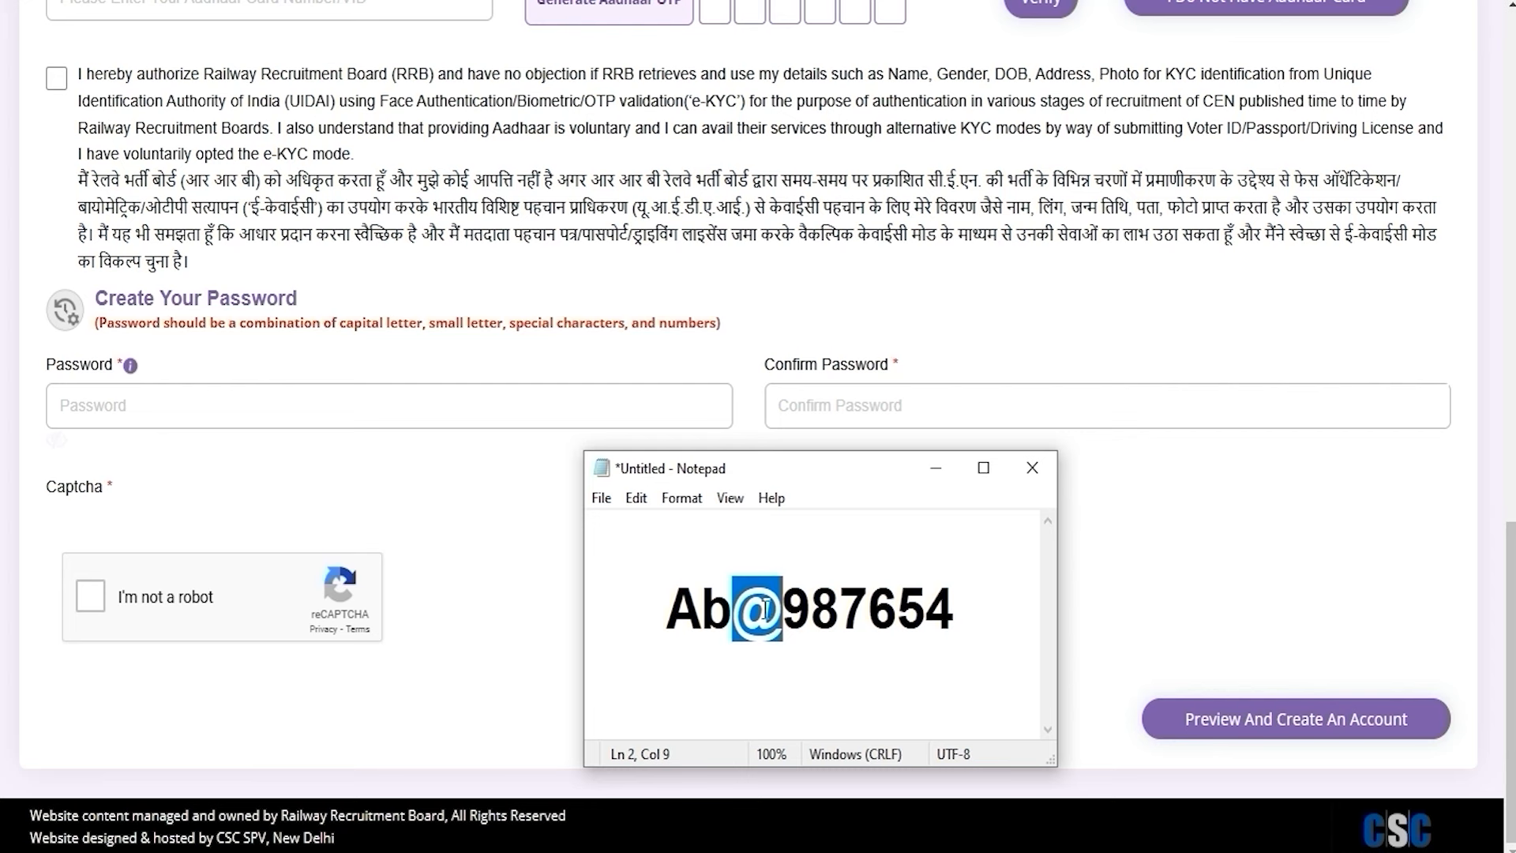
pyautogui.moveTo(667, 608); pyautogui.dragTo(951, 609)
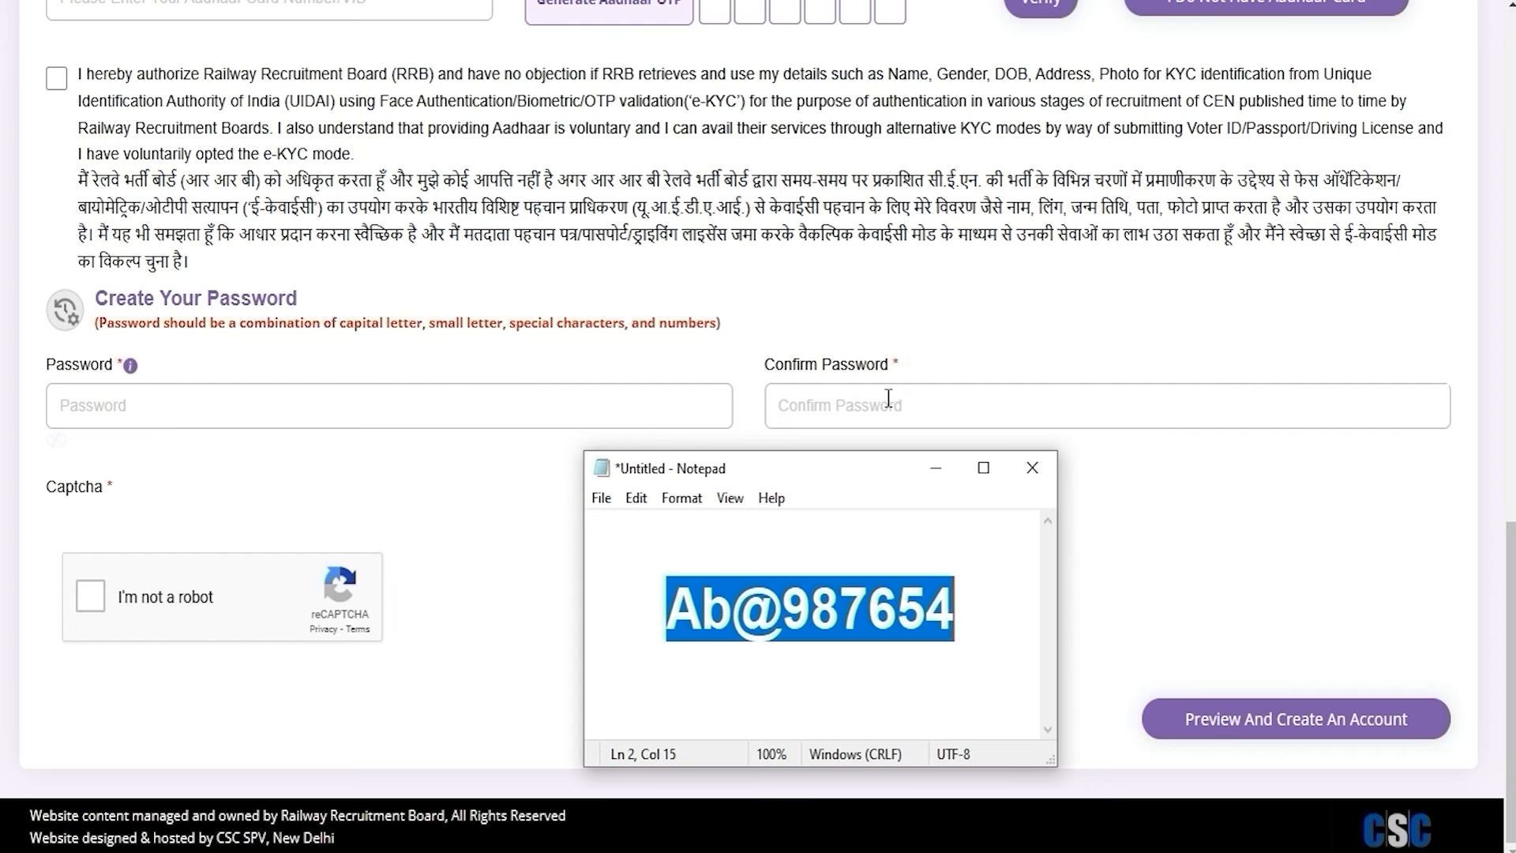
pyautogui.click(503, 516)
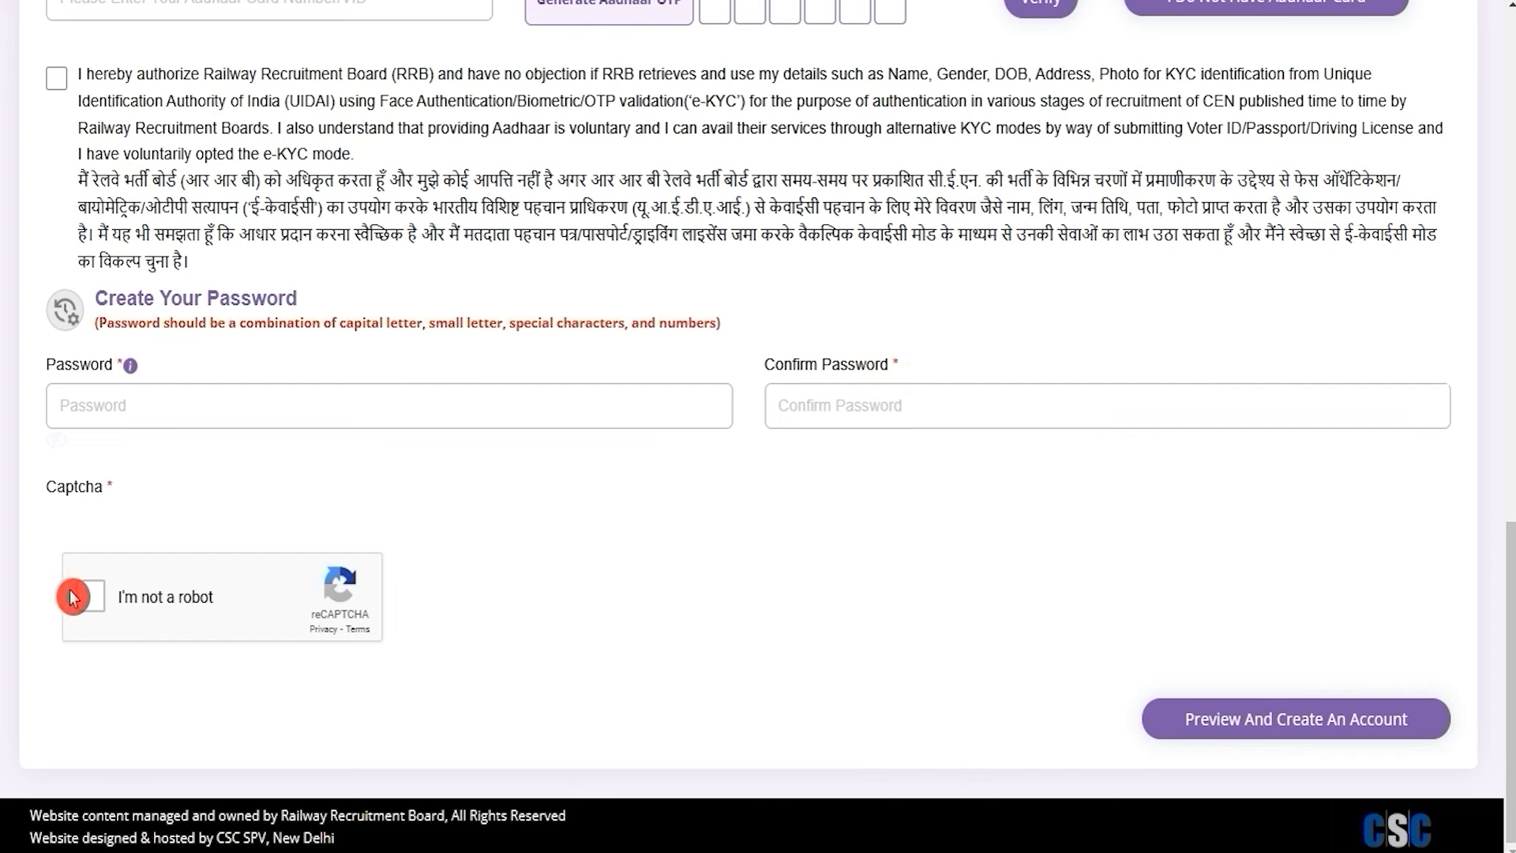
pyautogui.click(91, 606)
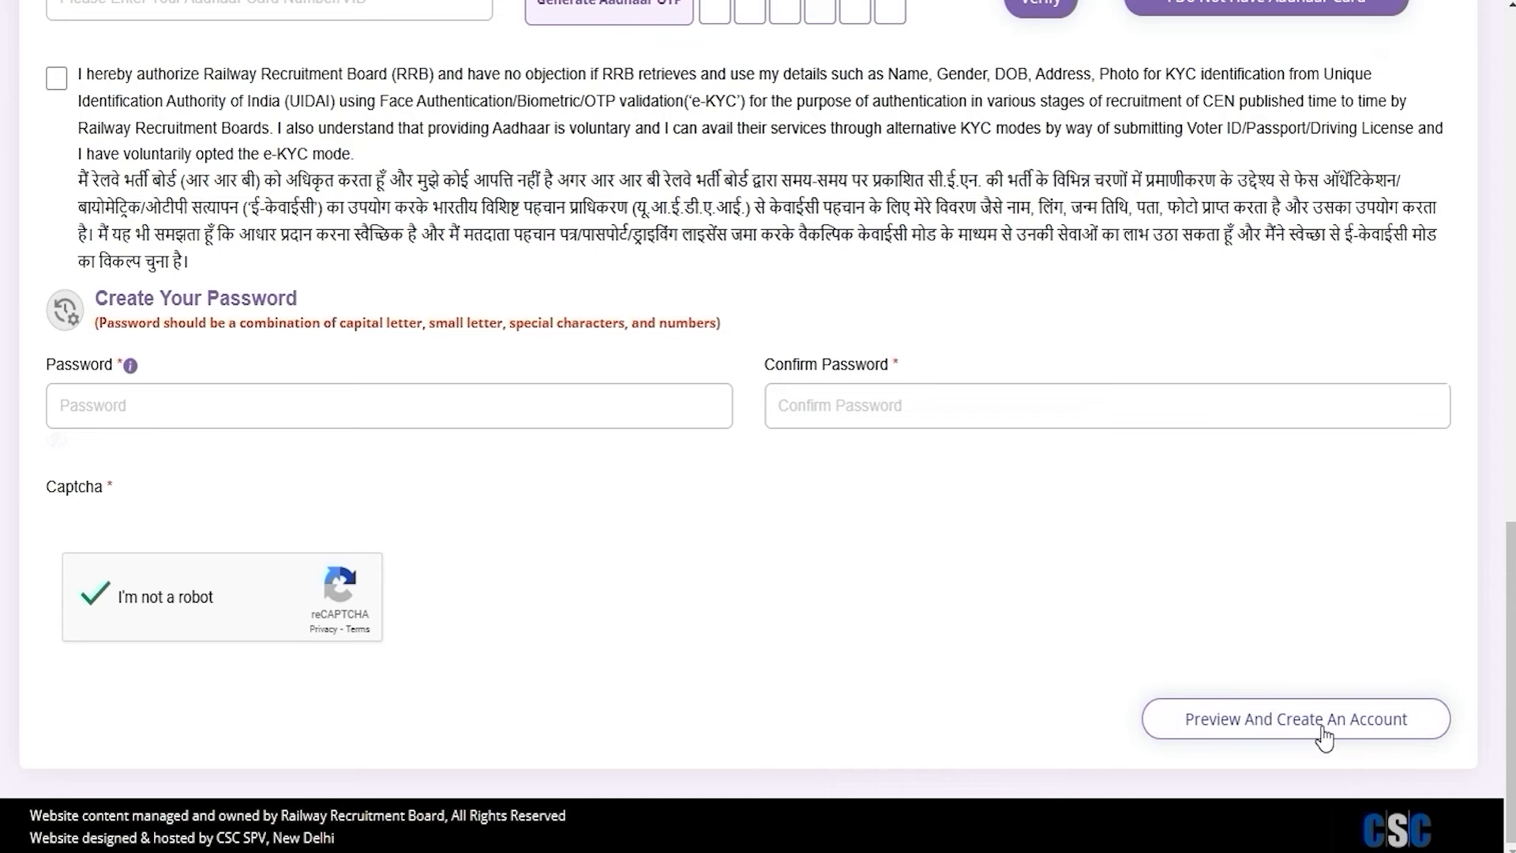
pyautogui.click(1015, 592)
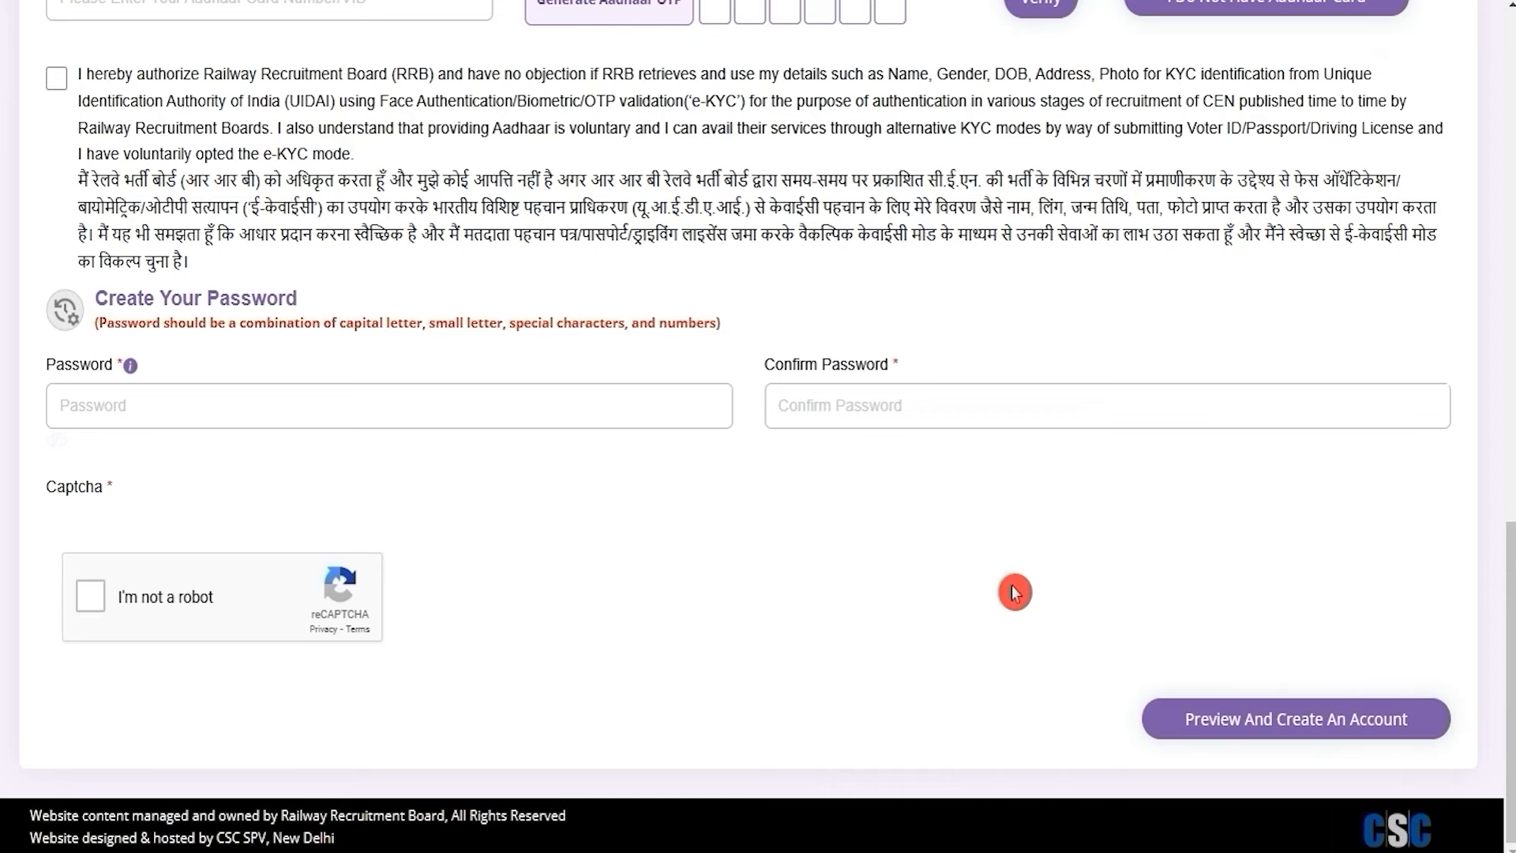
# Log in with the registered mobile number or email and the account password
pyautogui.scroll(15, 1015, 593)
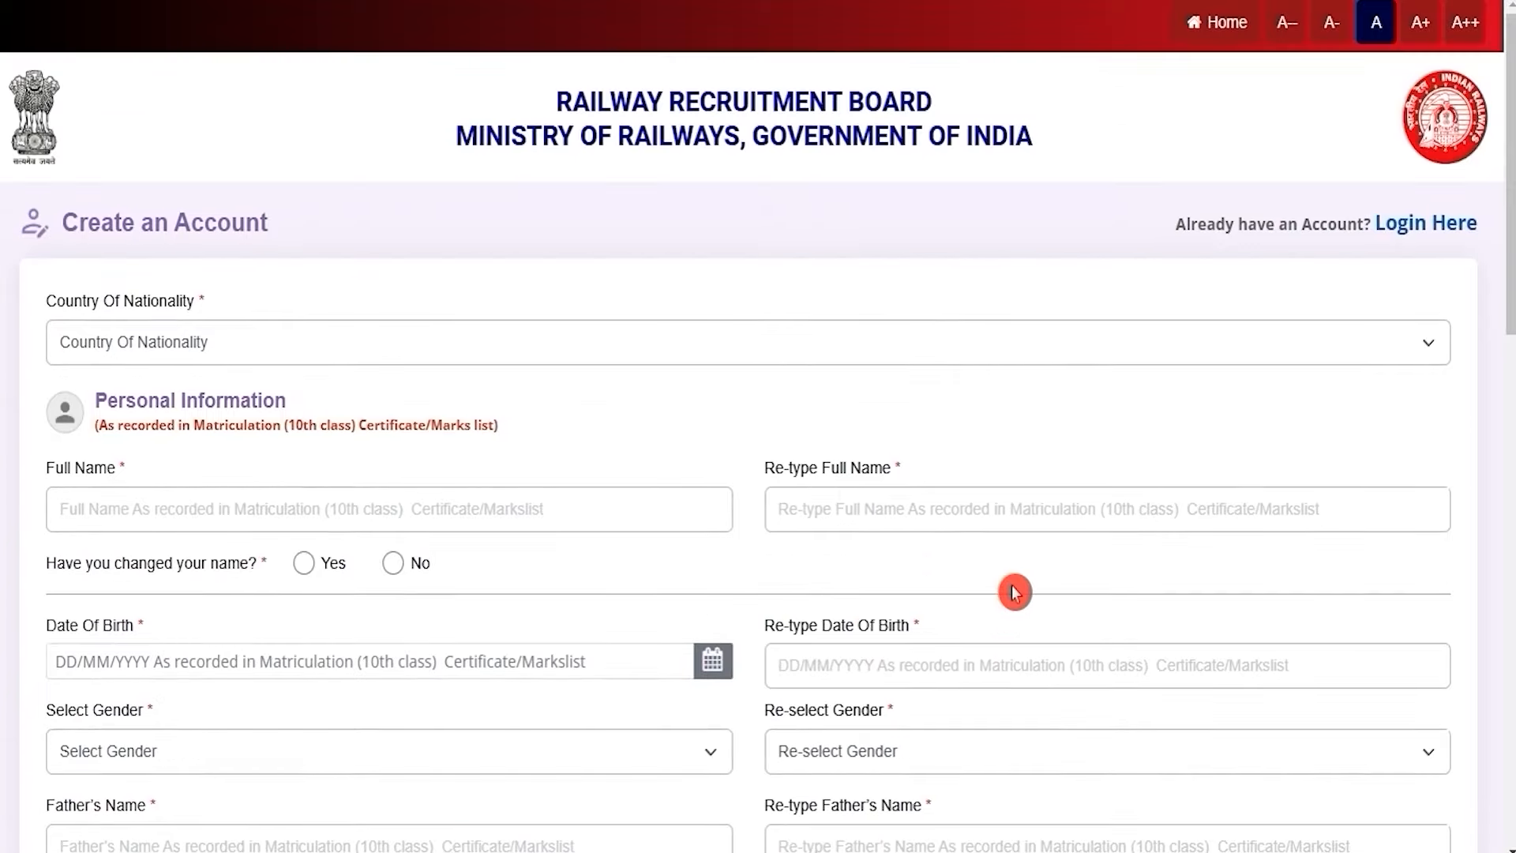
pyautogui.click(1421, 226)
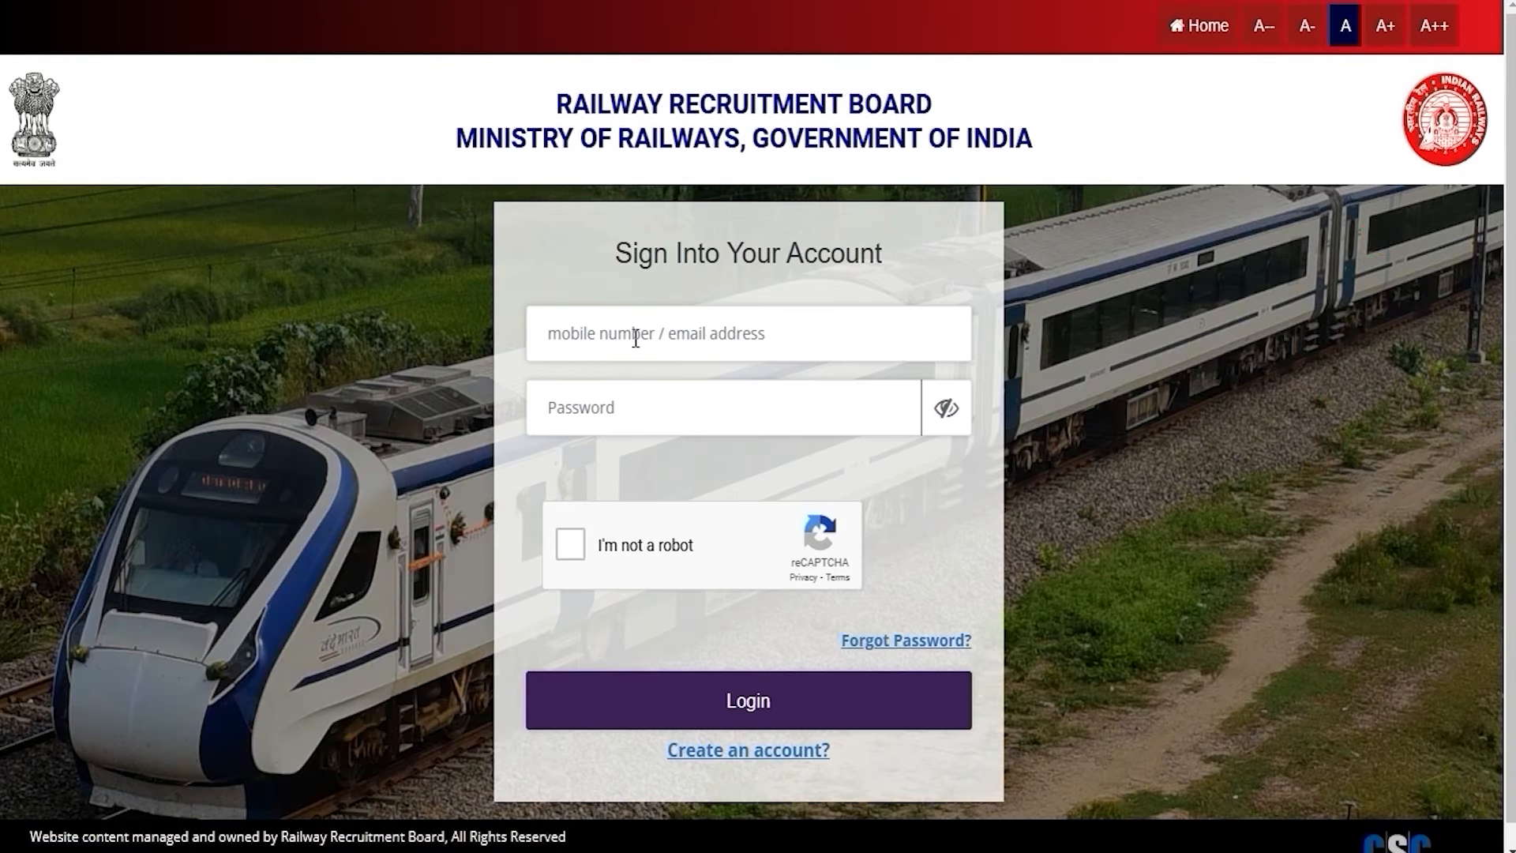
pyautogui.click(634, 338)
pyautogui.click(599, 410)
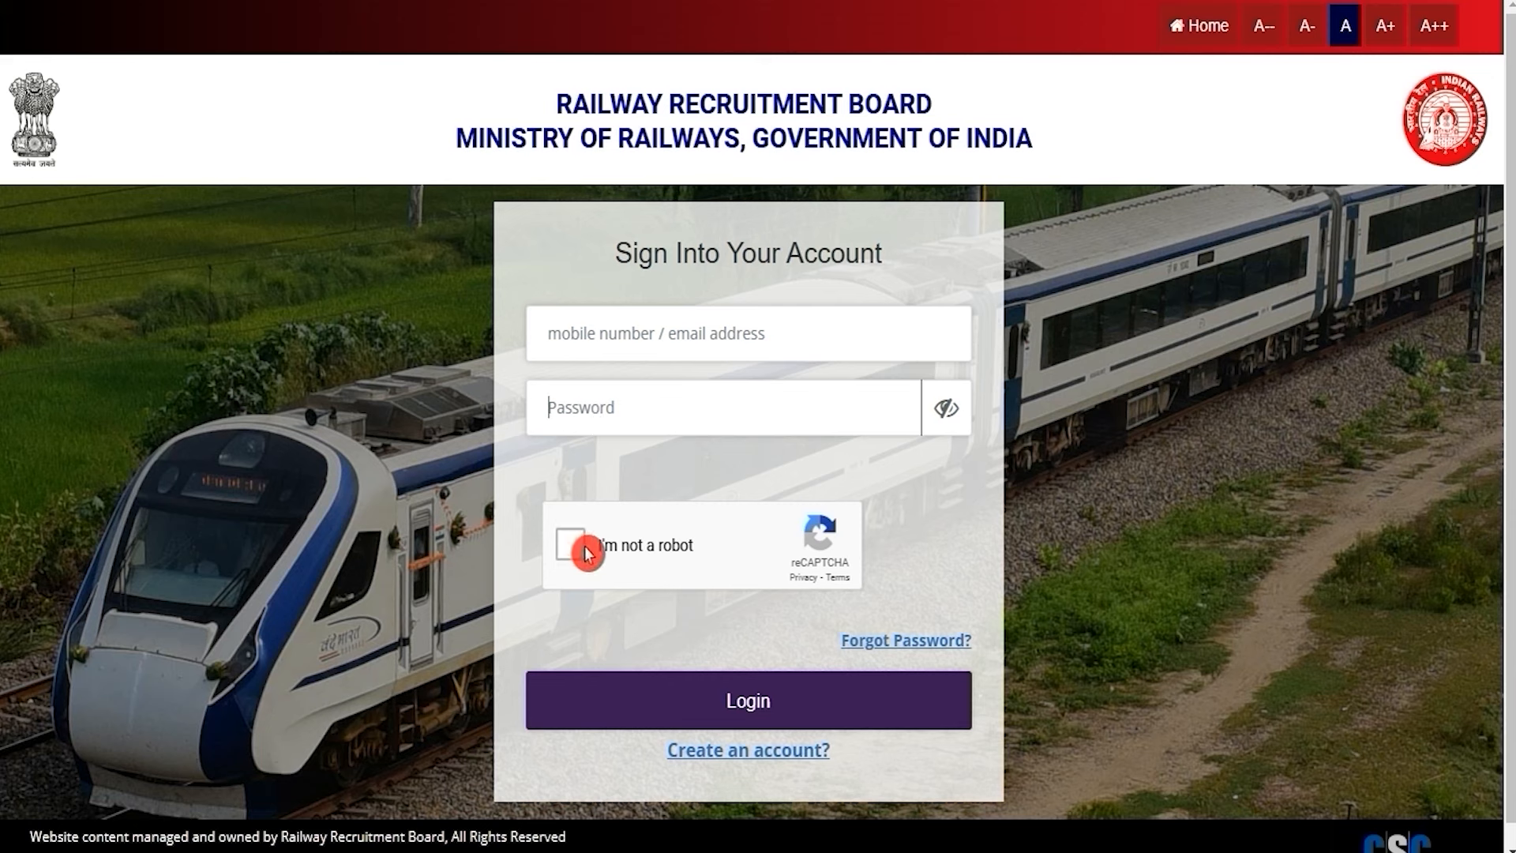
pyautogui.click(879, 750)
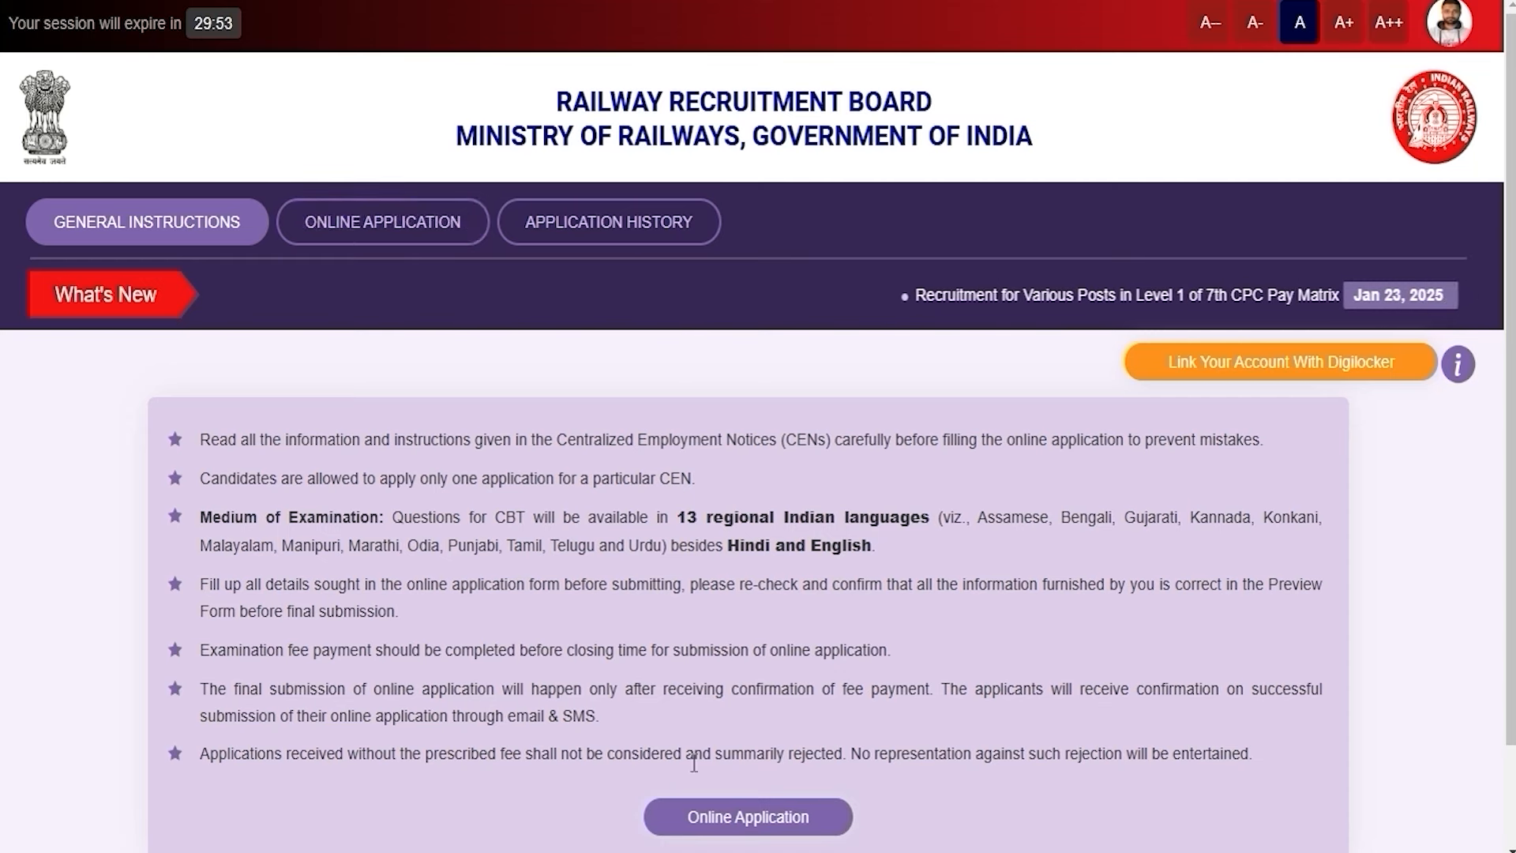
# Pick Mumbai in the 'Select the RRB' dropdown of the CEN No. 08/2024 card
pyautogui.click(714, 815)
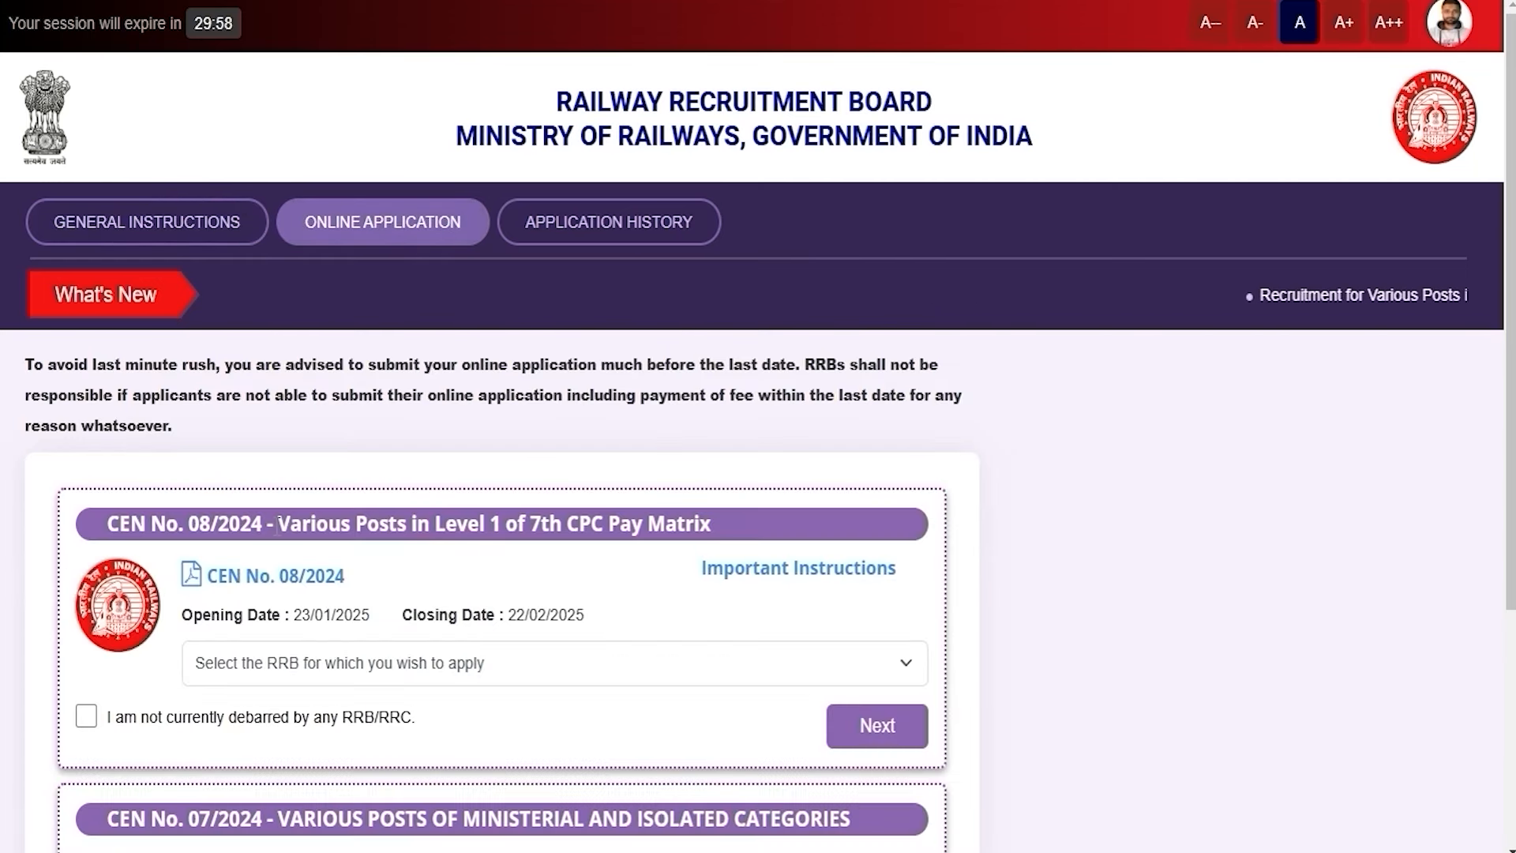
pyautogui.moveTo(128, 523); pyautogui.dragTo(706, 524)
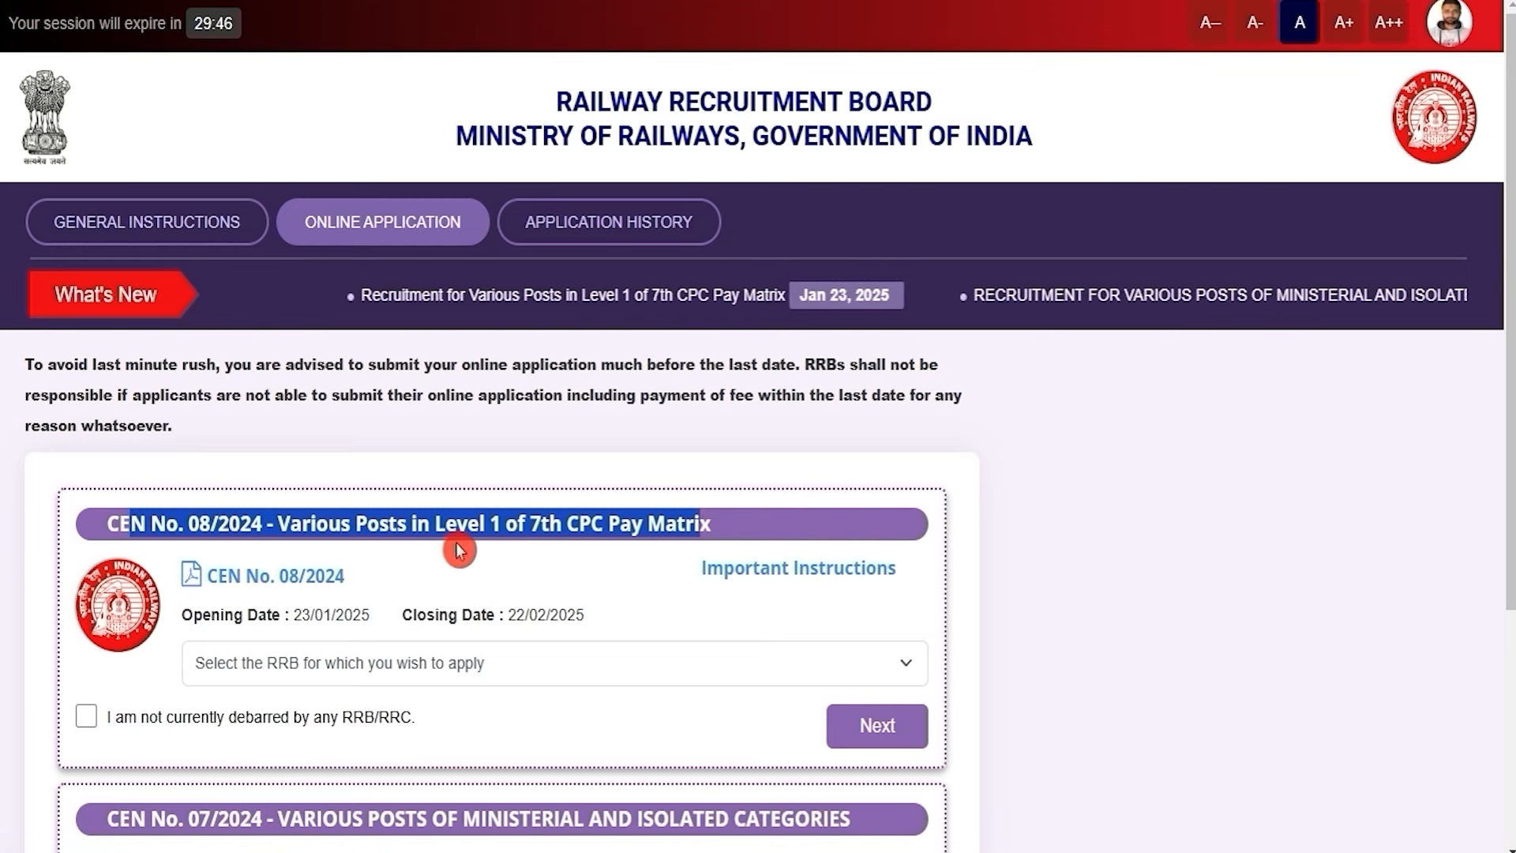
pyautogui.click(430, 668)
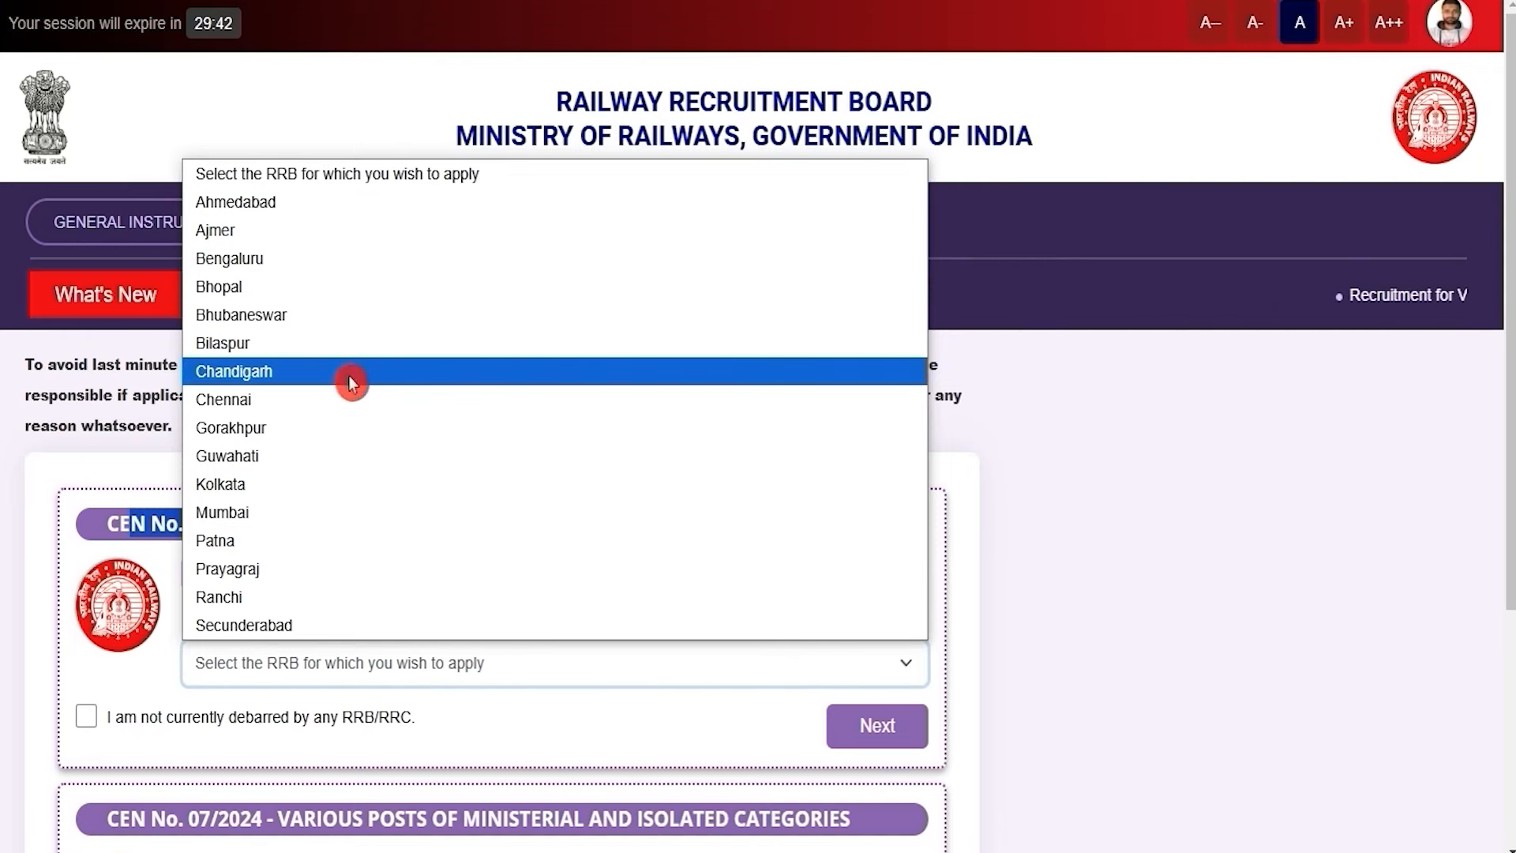
pyautogui.click(344, 456)
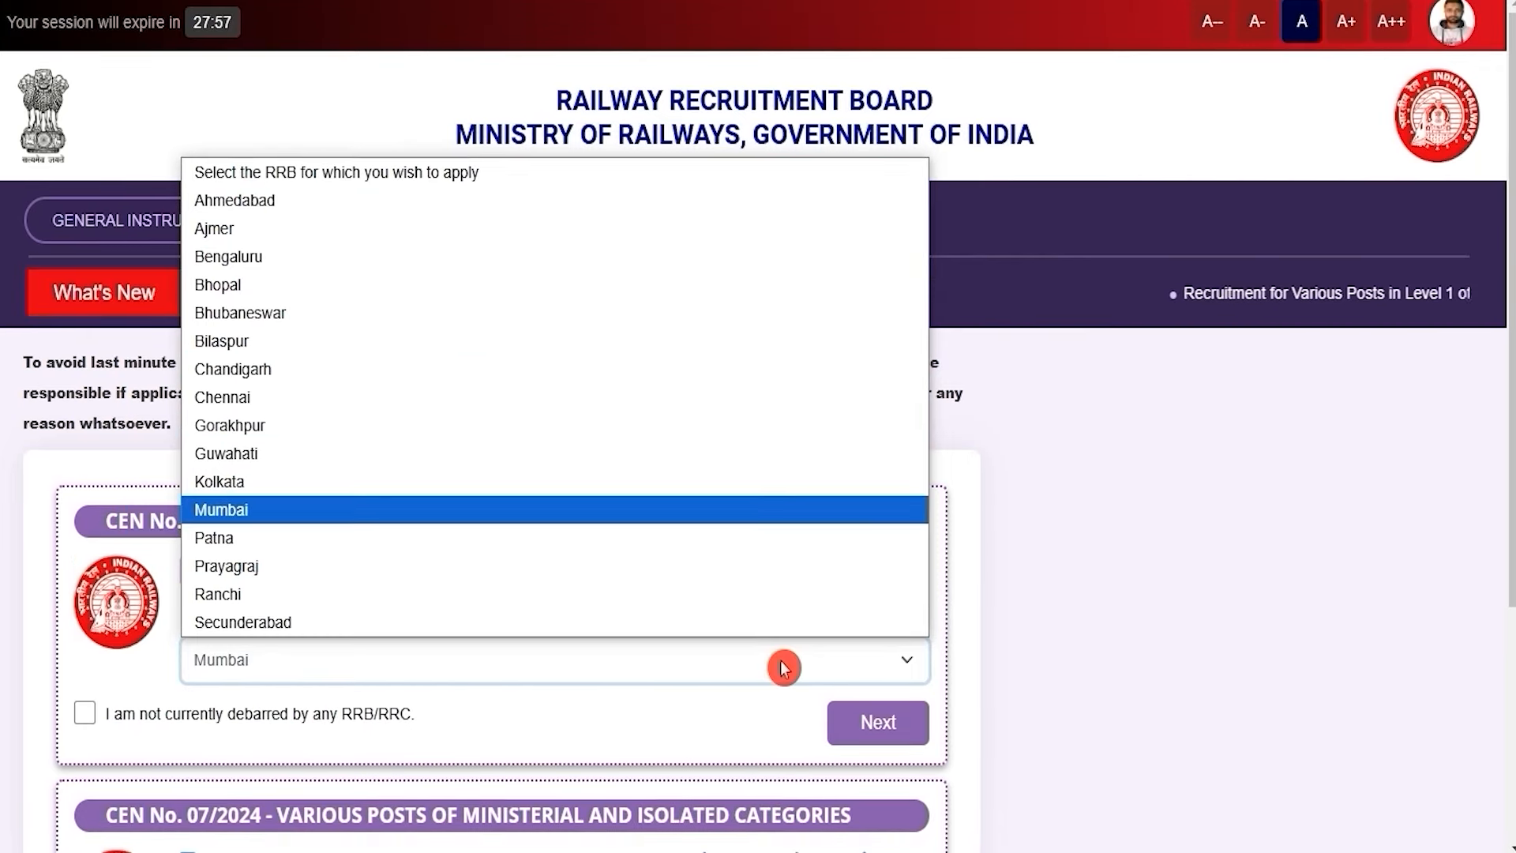
pyautogui.click(782, 667)
pyautogui.click(782, 667)
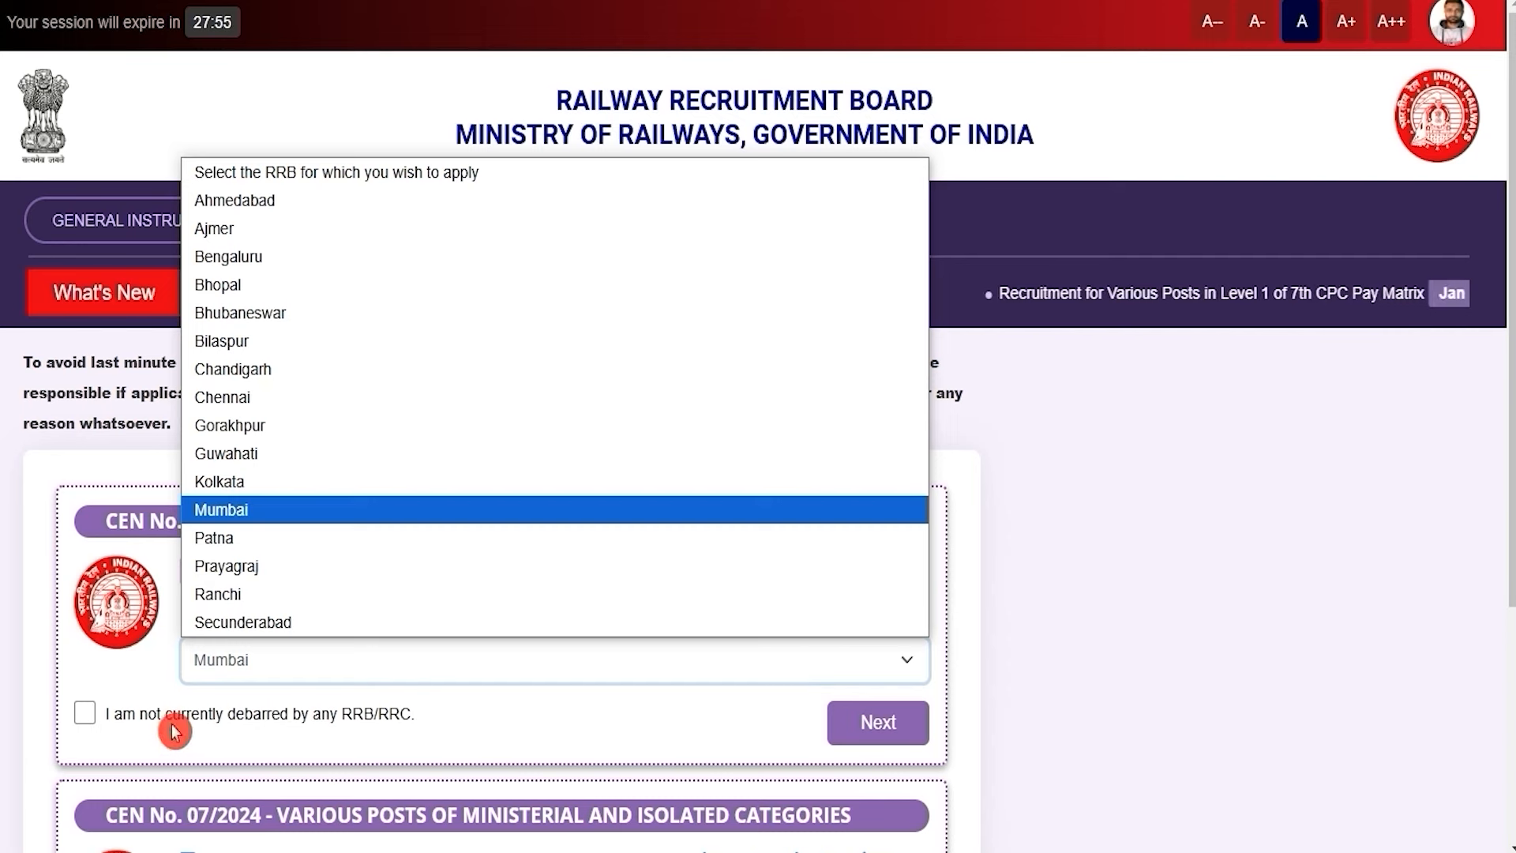
pyautogui.click(106, 736)
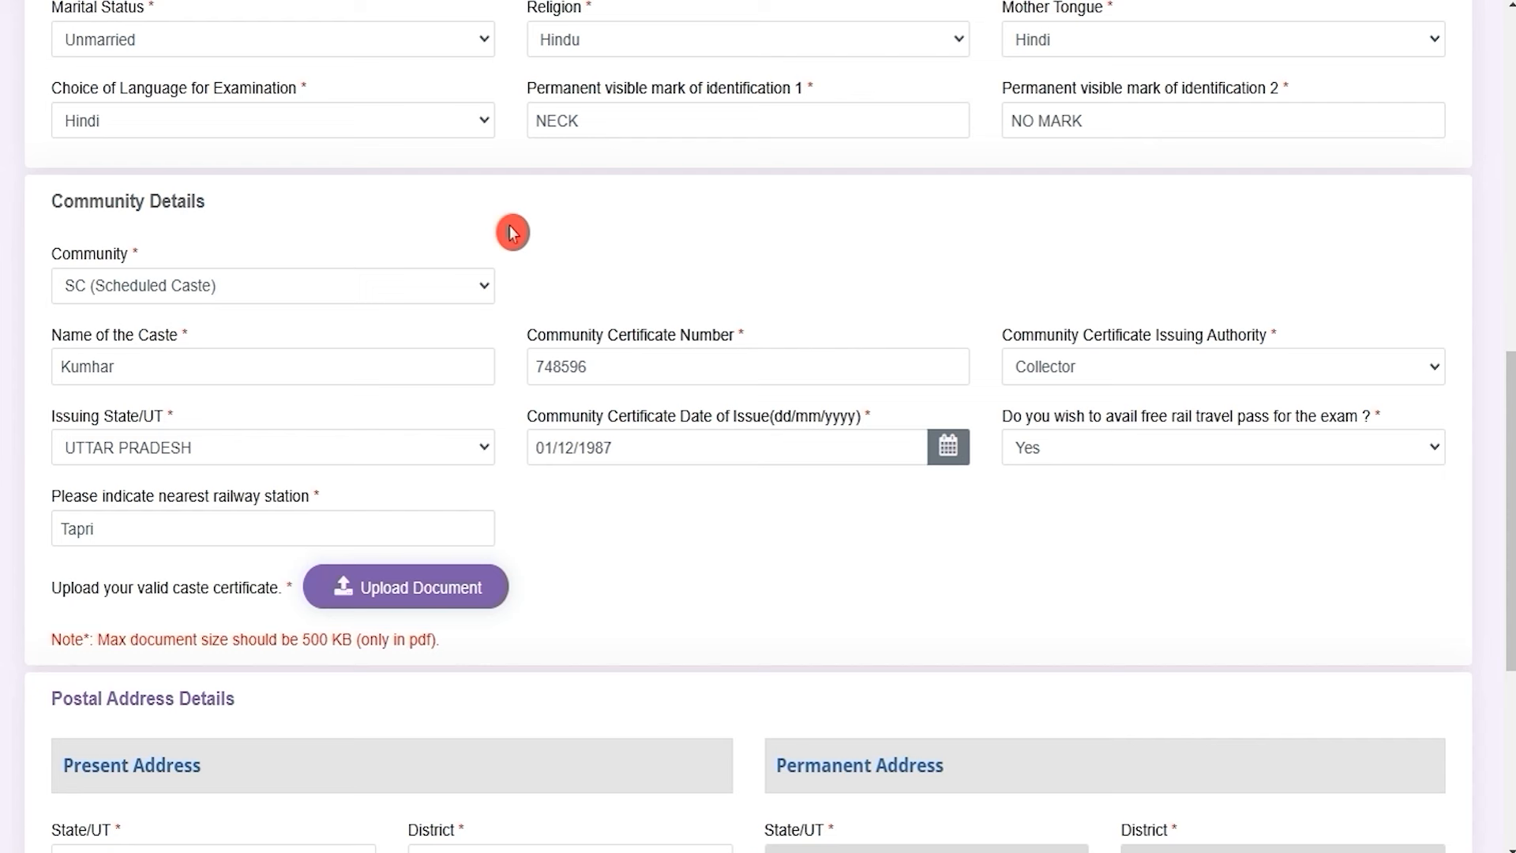
pyautogui.click(355, 45)
pyautogui.click(353, 47)
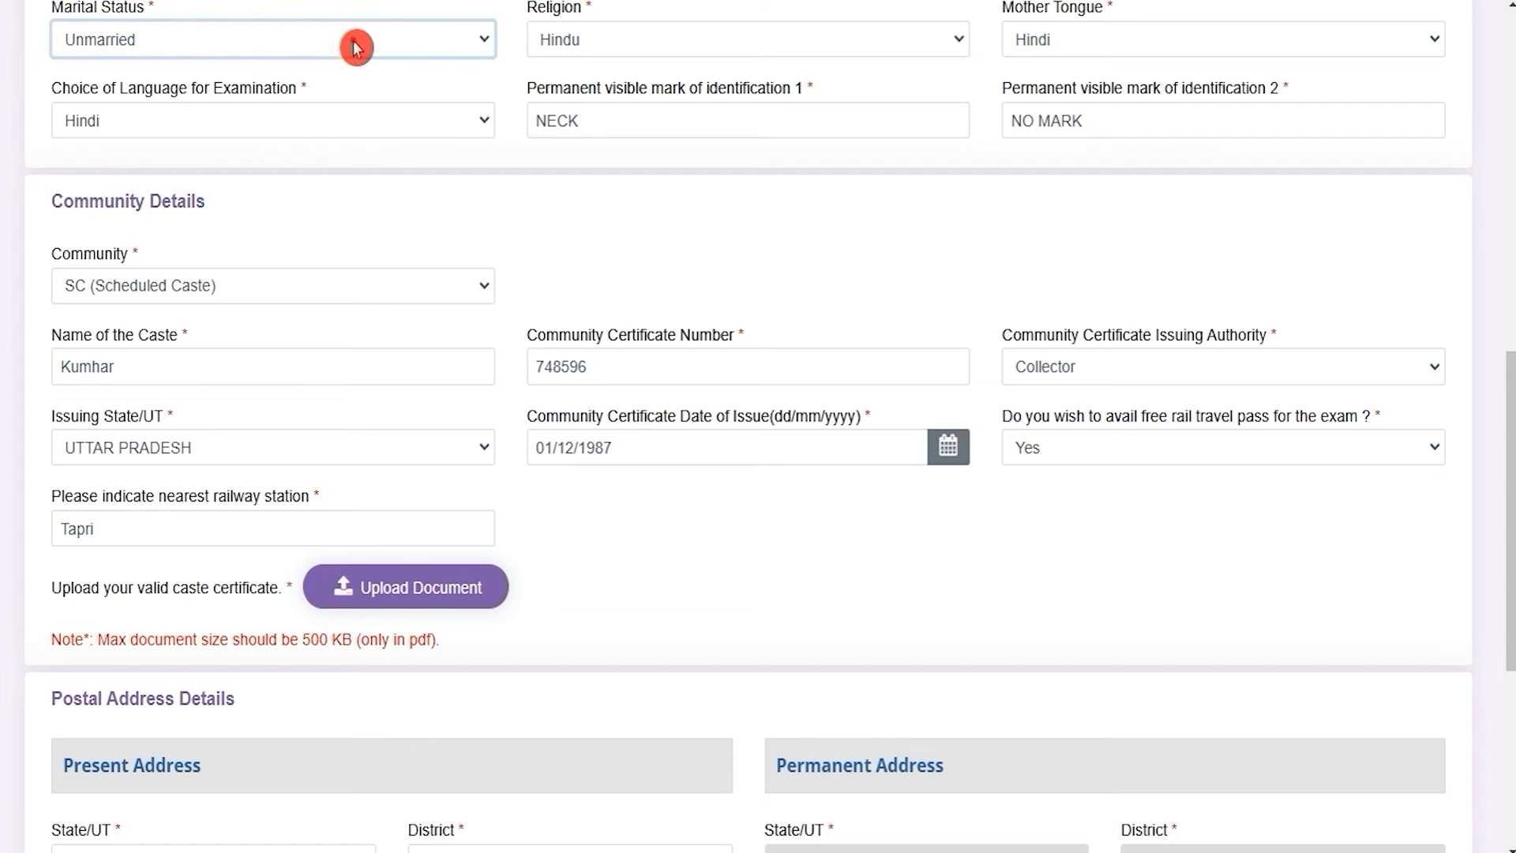
pyautogui.click(701, 45)
pyautogui.click(778, 56)
pyautogui.click(1093, 36)
pyautogui.click(1093, 35)
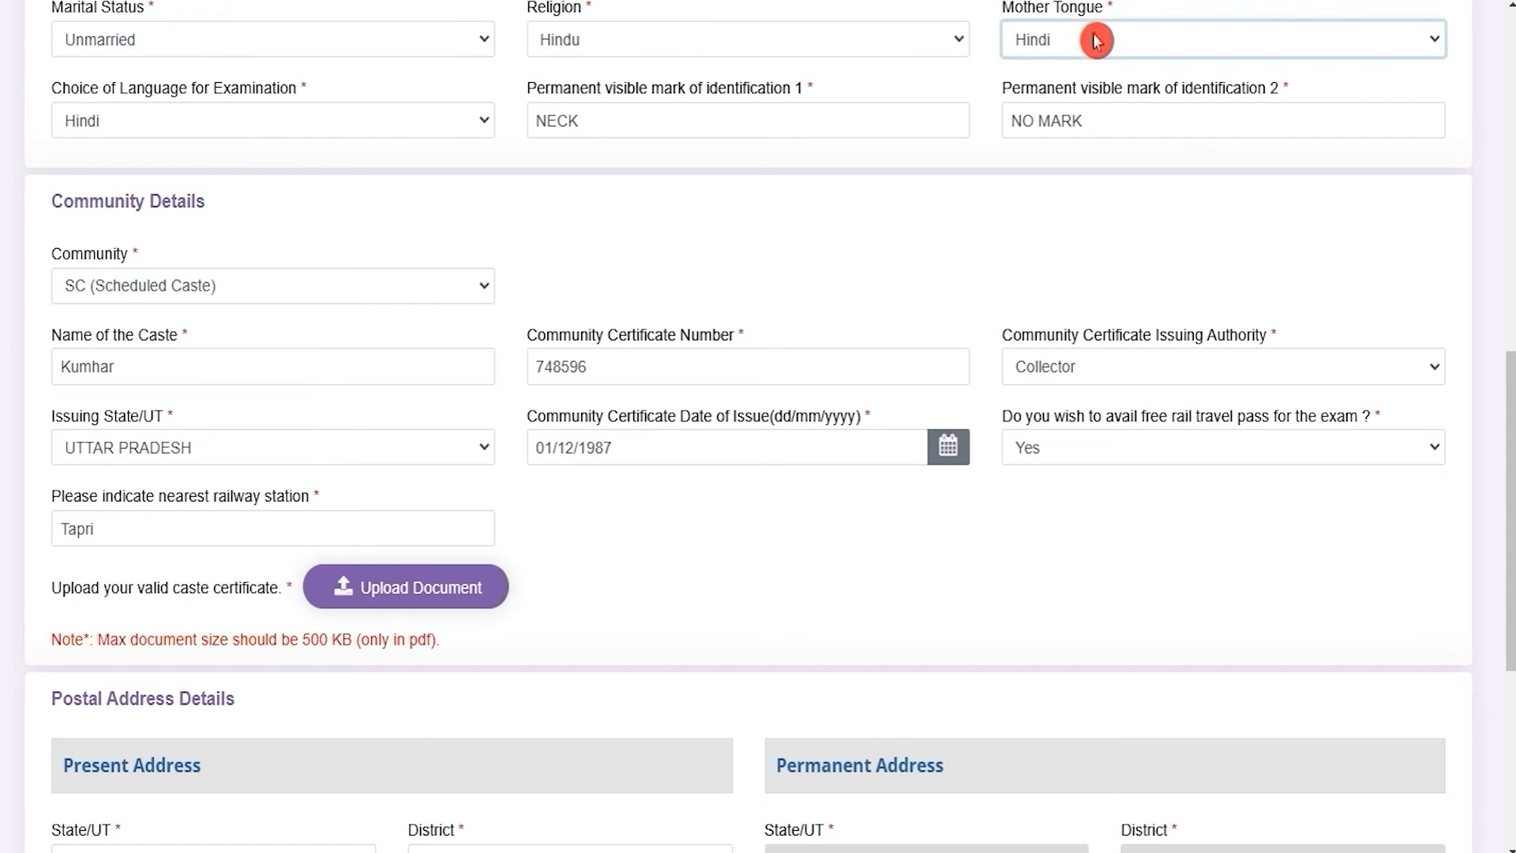
pyautogui.click(167, 128)
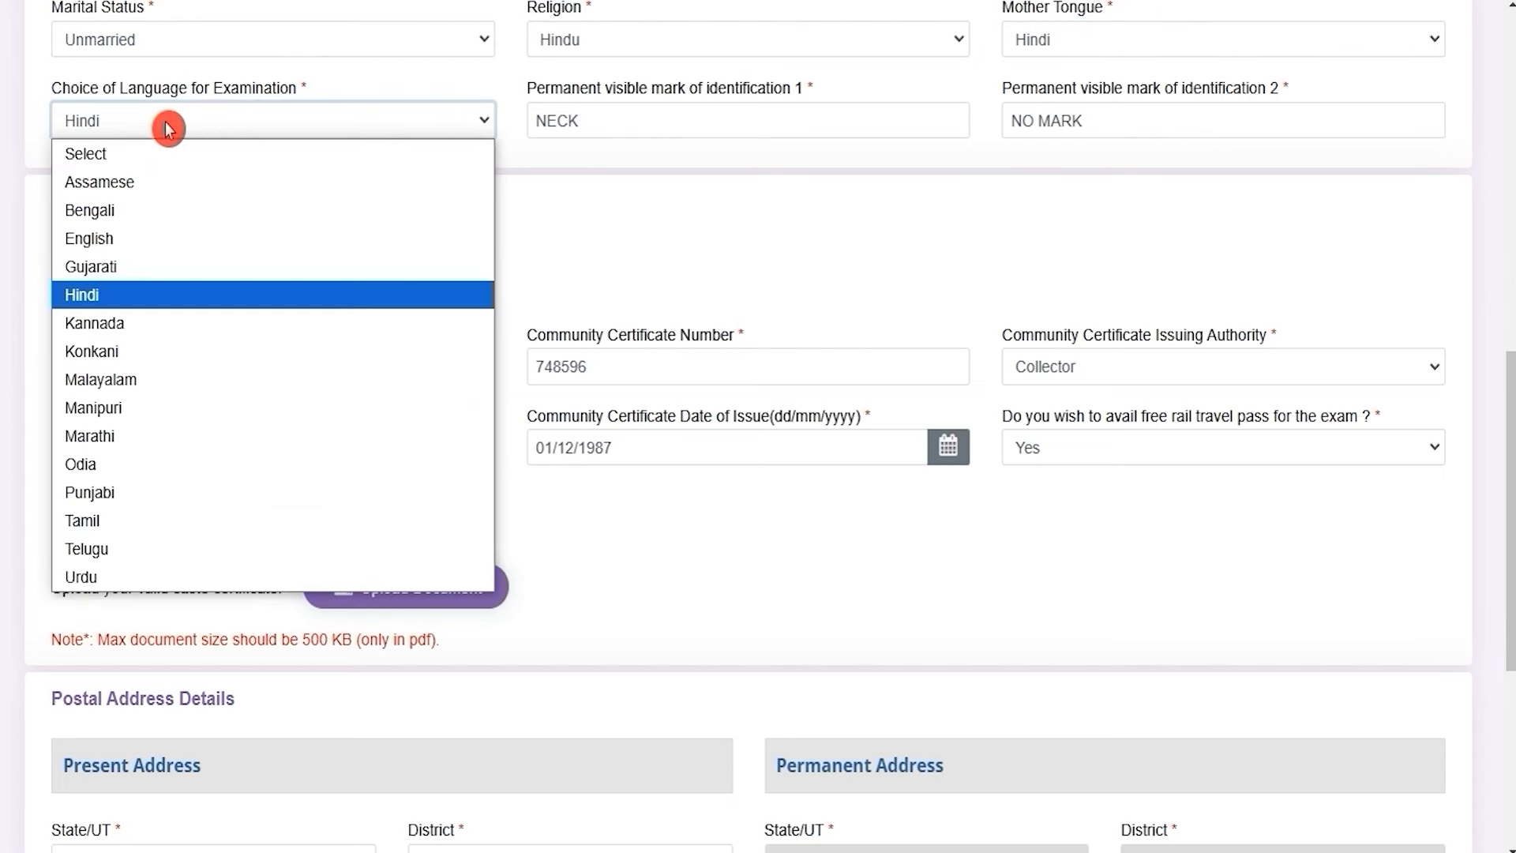
pyautogui.click(166, 122)
pyautogui.click(671, 124)
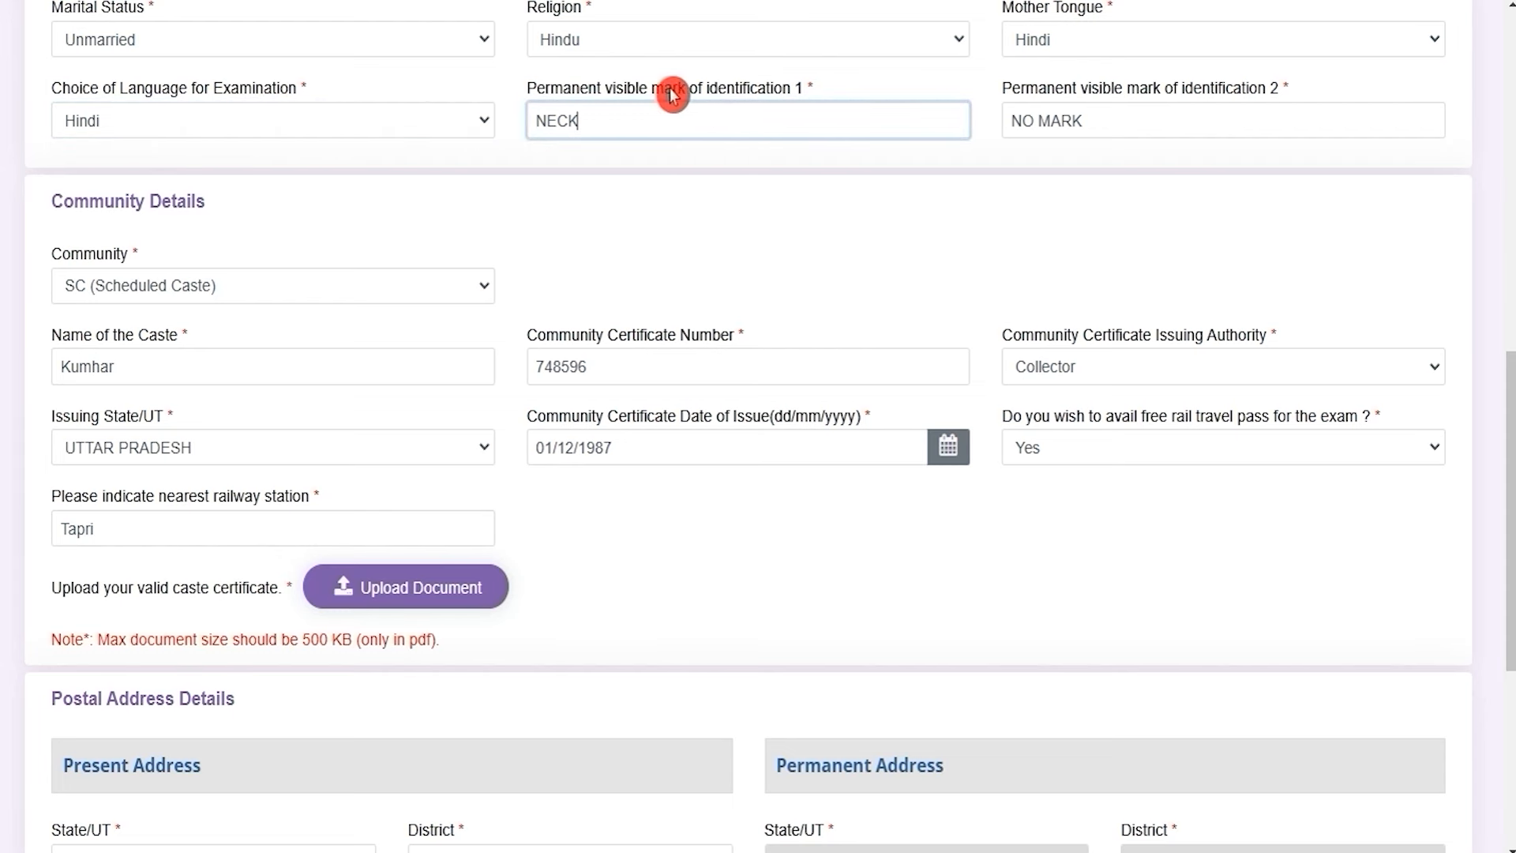
pyautogui.moveTo(1046, 91); pyautogui.dragTo(1259, 91)
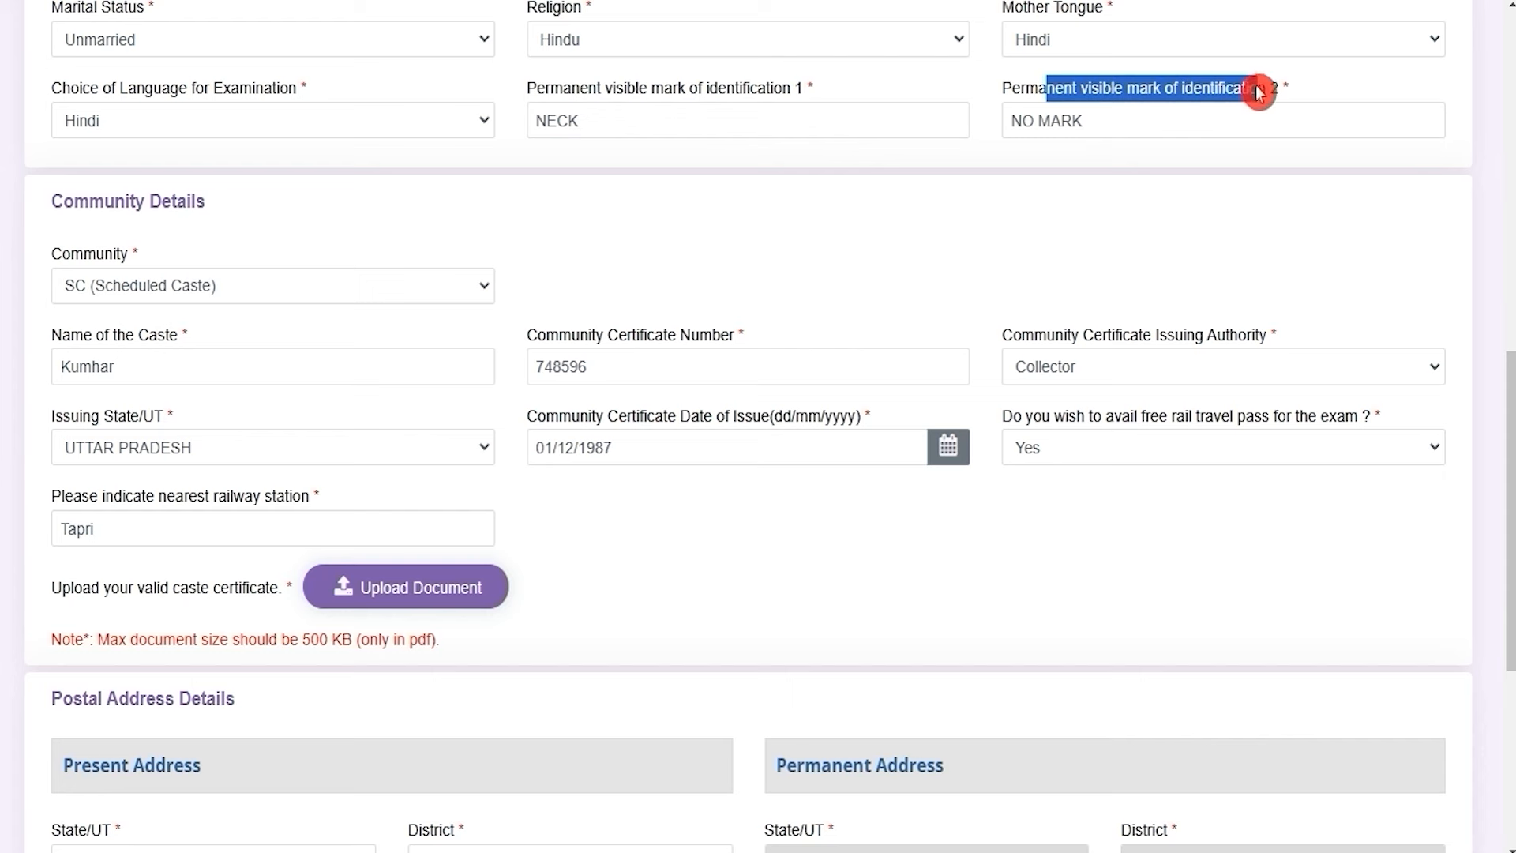
pyautogui.click(1118, 120)
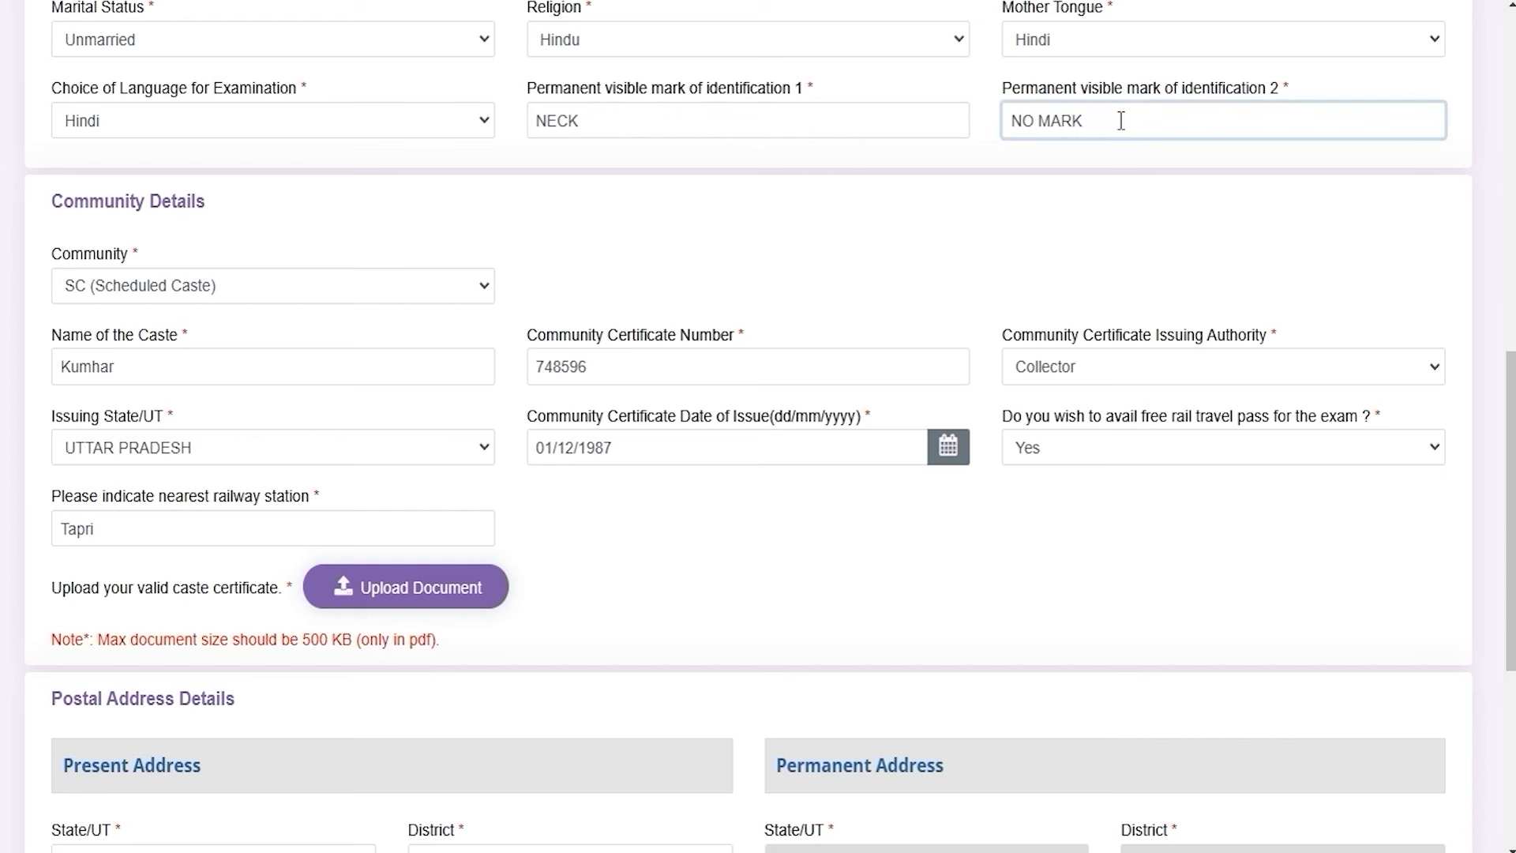
pyautogui.click(247, 297)
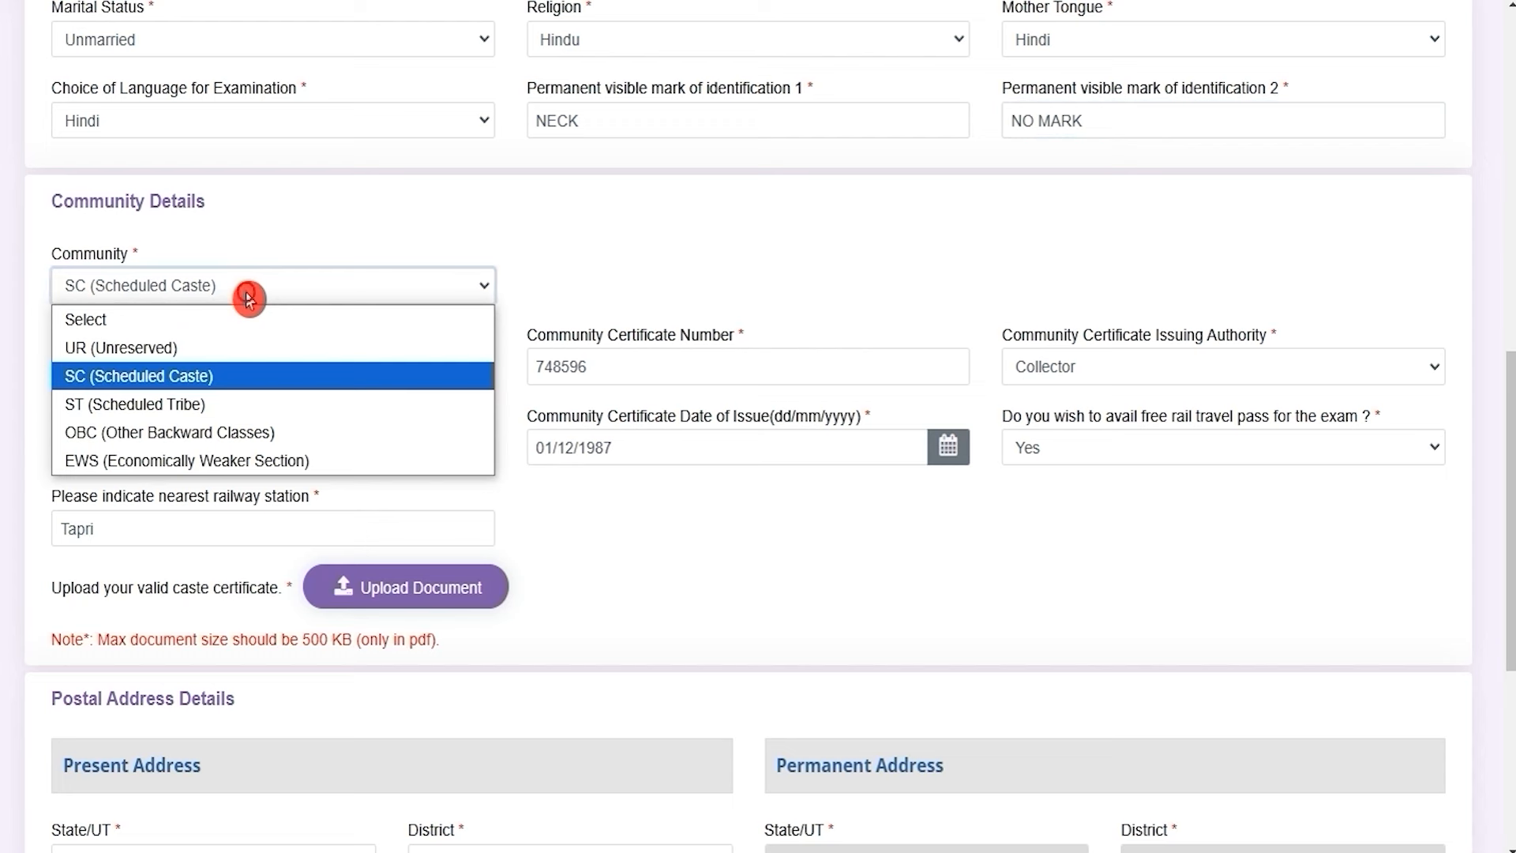
pyautogui.click(247, 298)
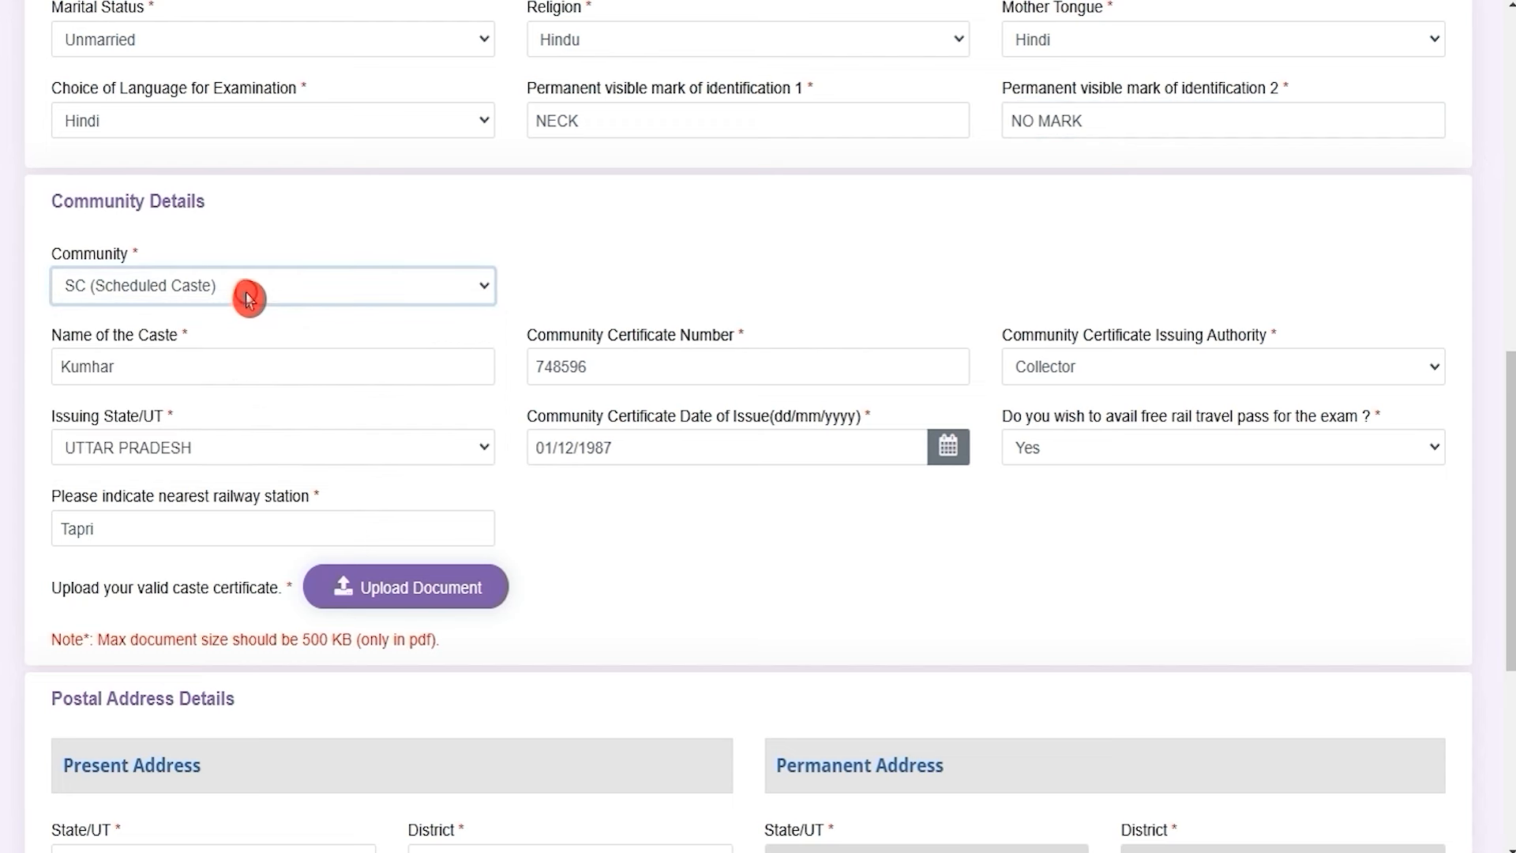
pyautogui.click(195, 368)
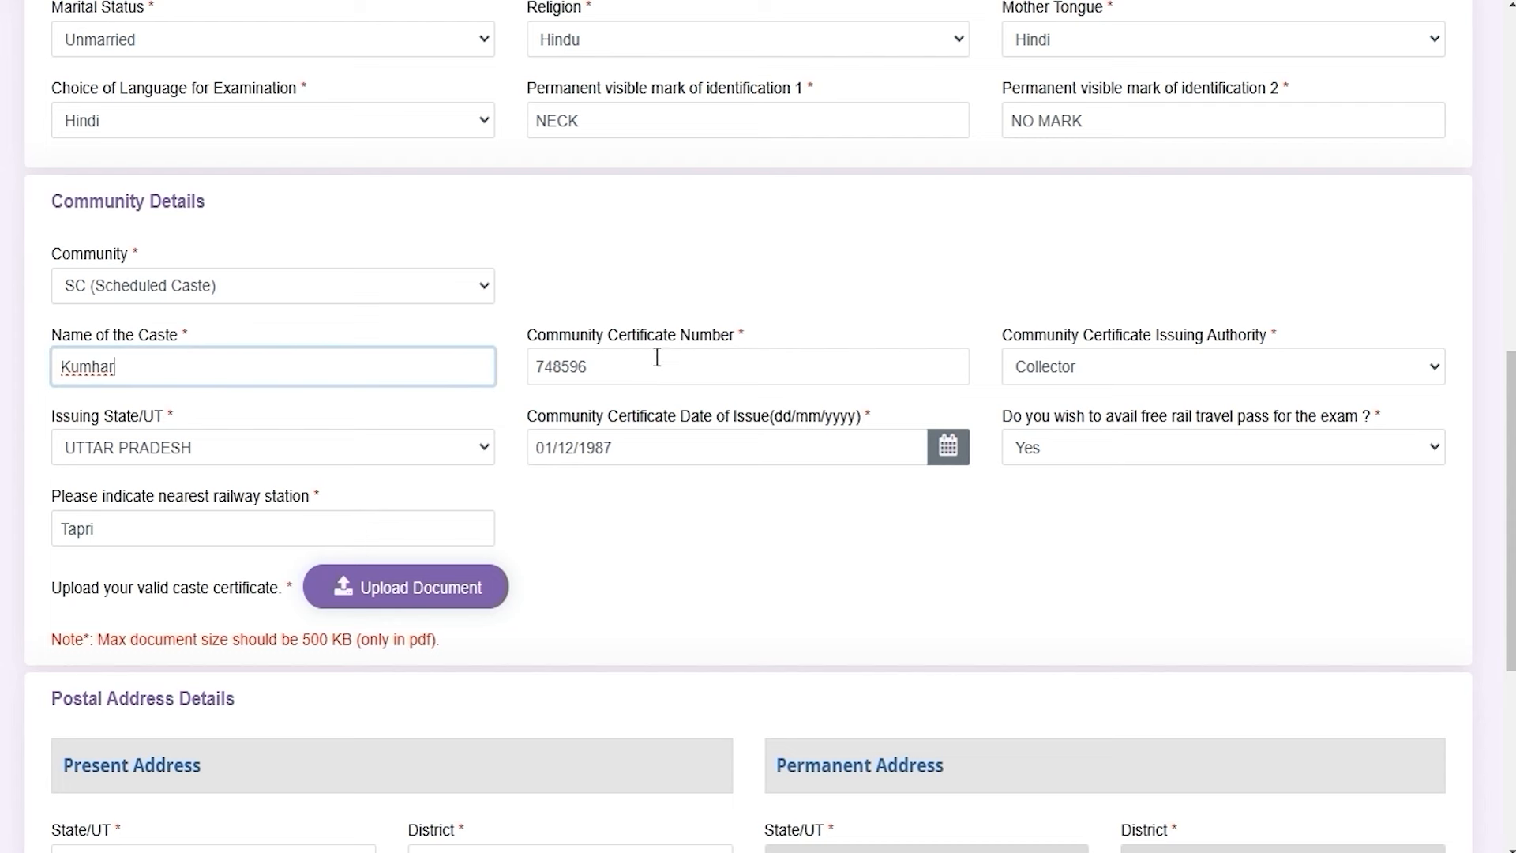
pyautogui.moveTo(559, 334); pyautogui.dragTo(700, 339)
pyautogui.click(687, 365)
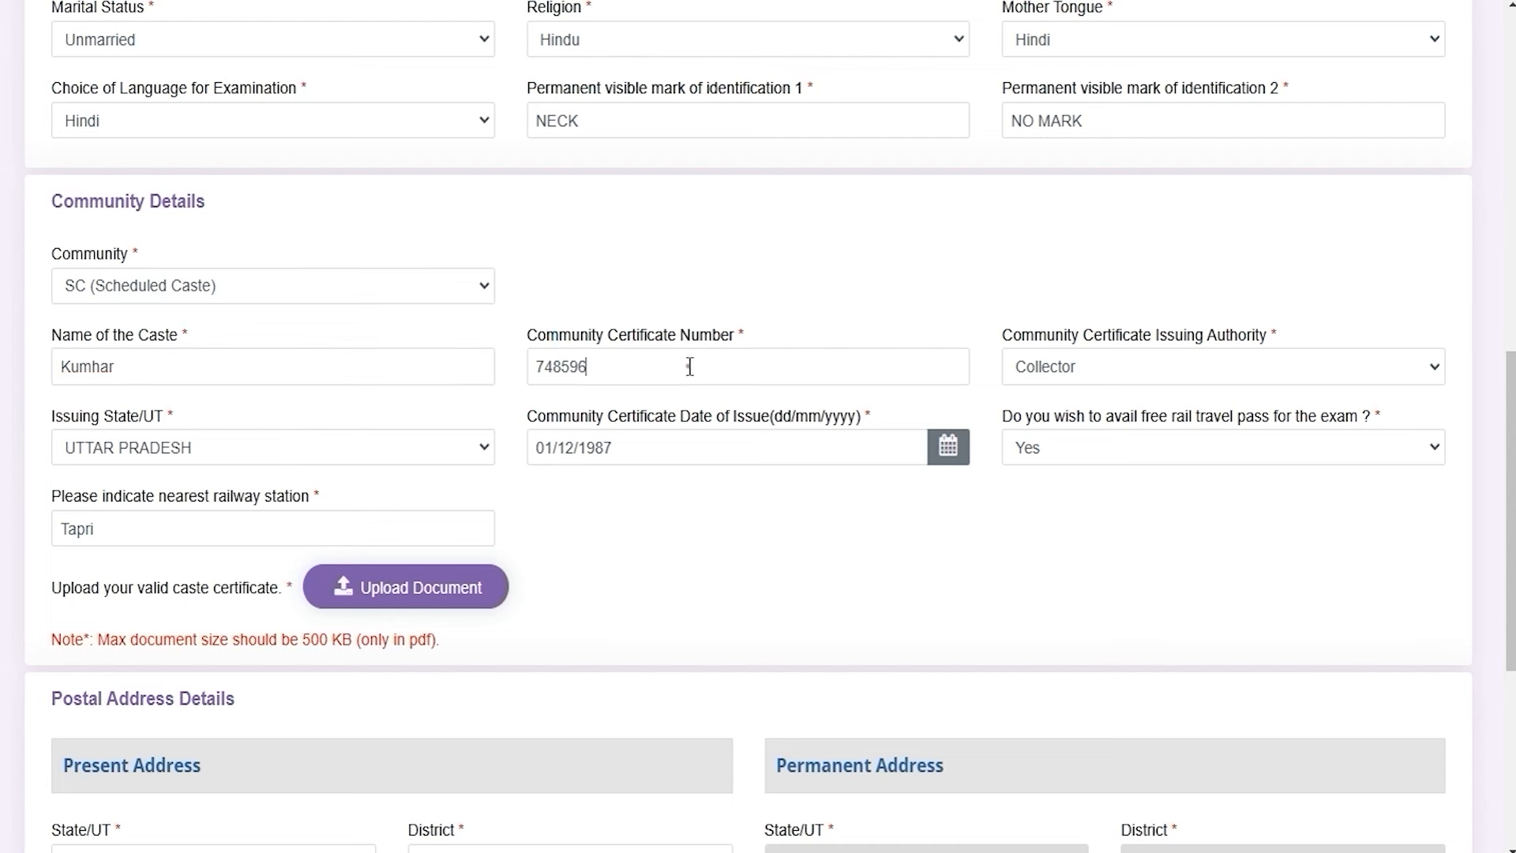
pyautogui.moveTo(1040, 336); pyautogui.dragTo(1224, 342)
pyautogui.click(1127, 380)
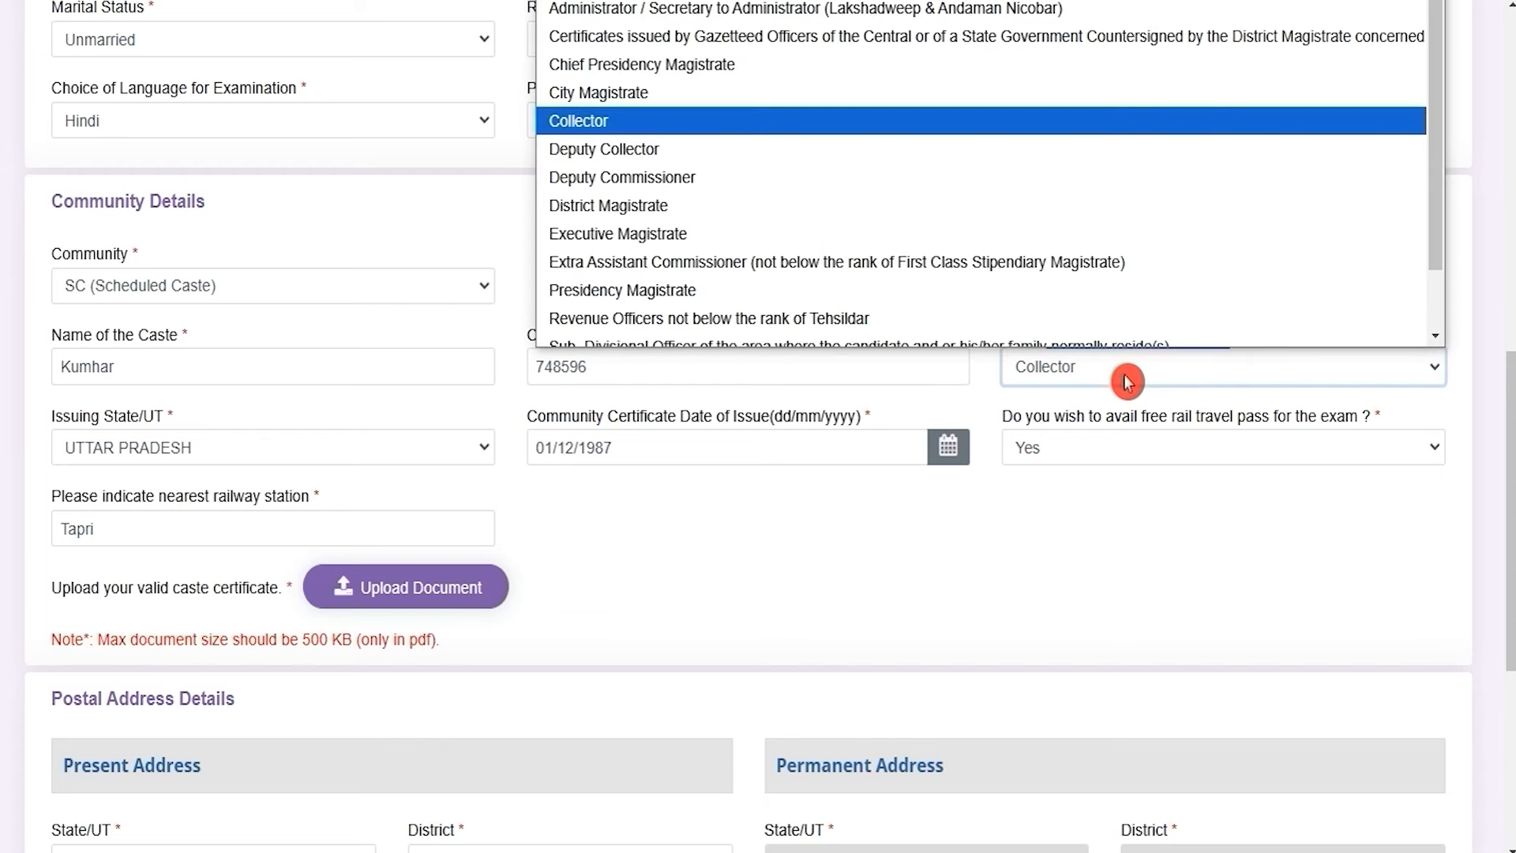
pyautogui.click(1127, 381)
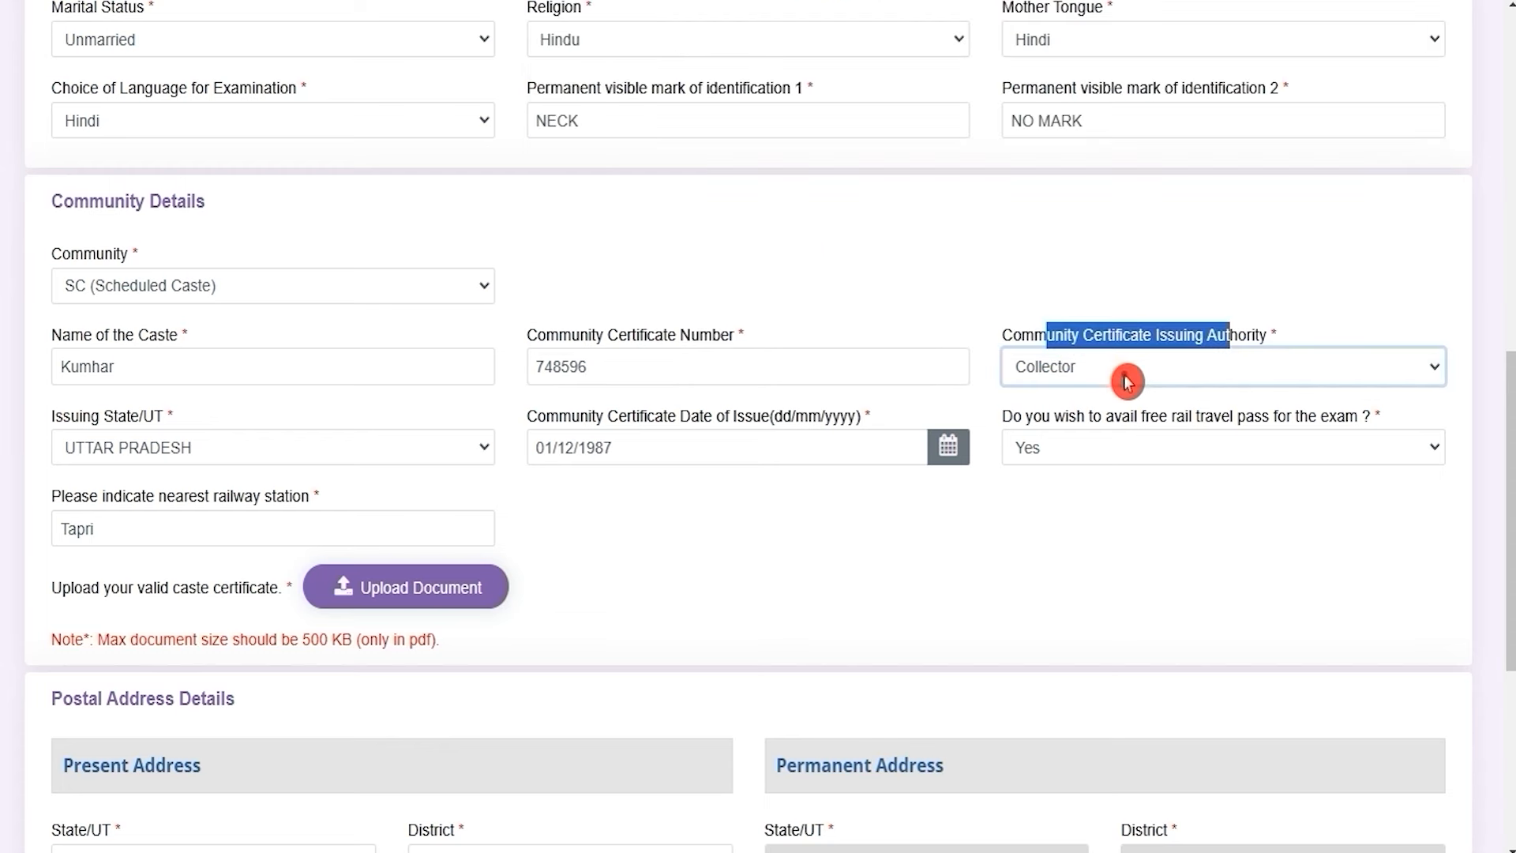
pyautogui.click(271, 458)
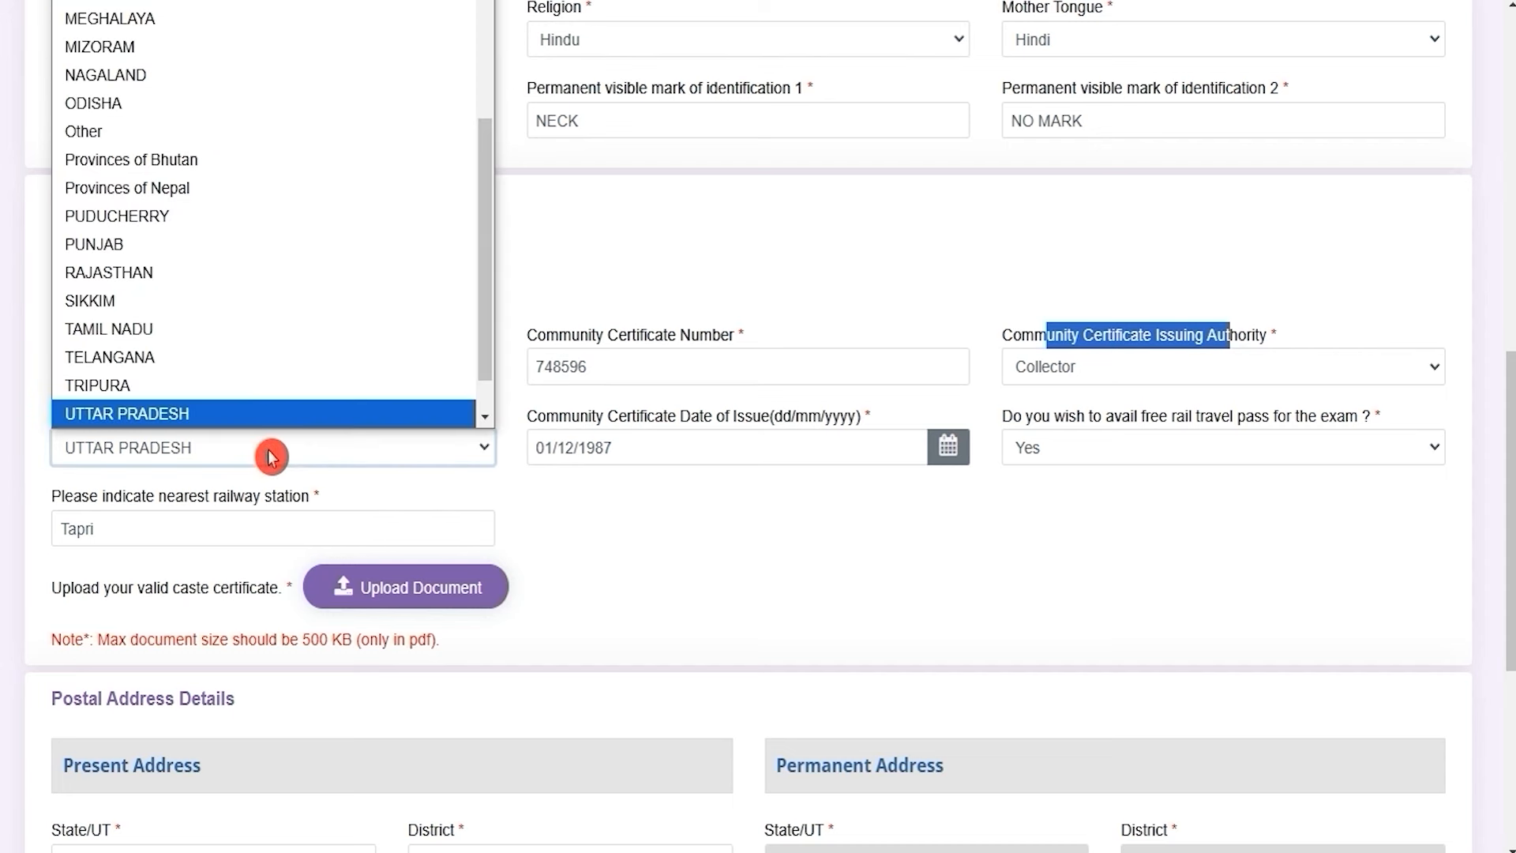
pyautogui.click(271, 456)
pyautogui.click(666, 406)
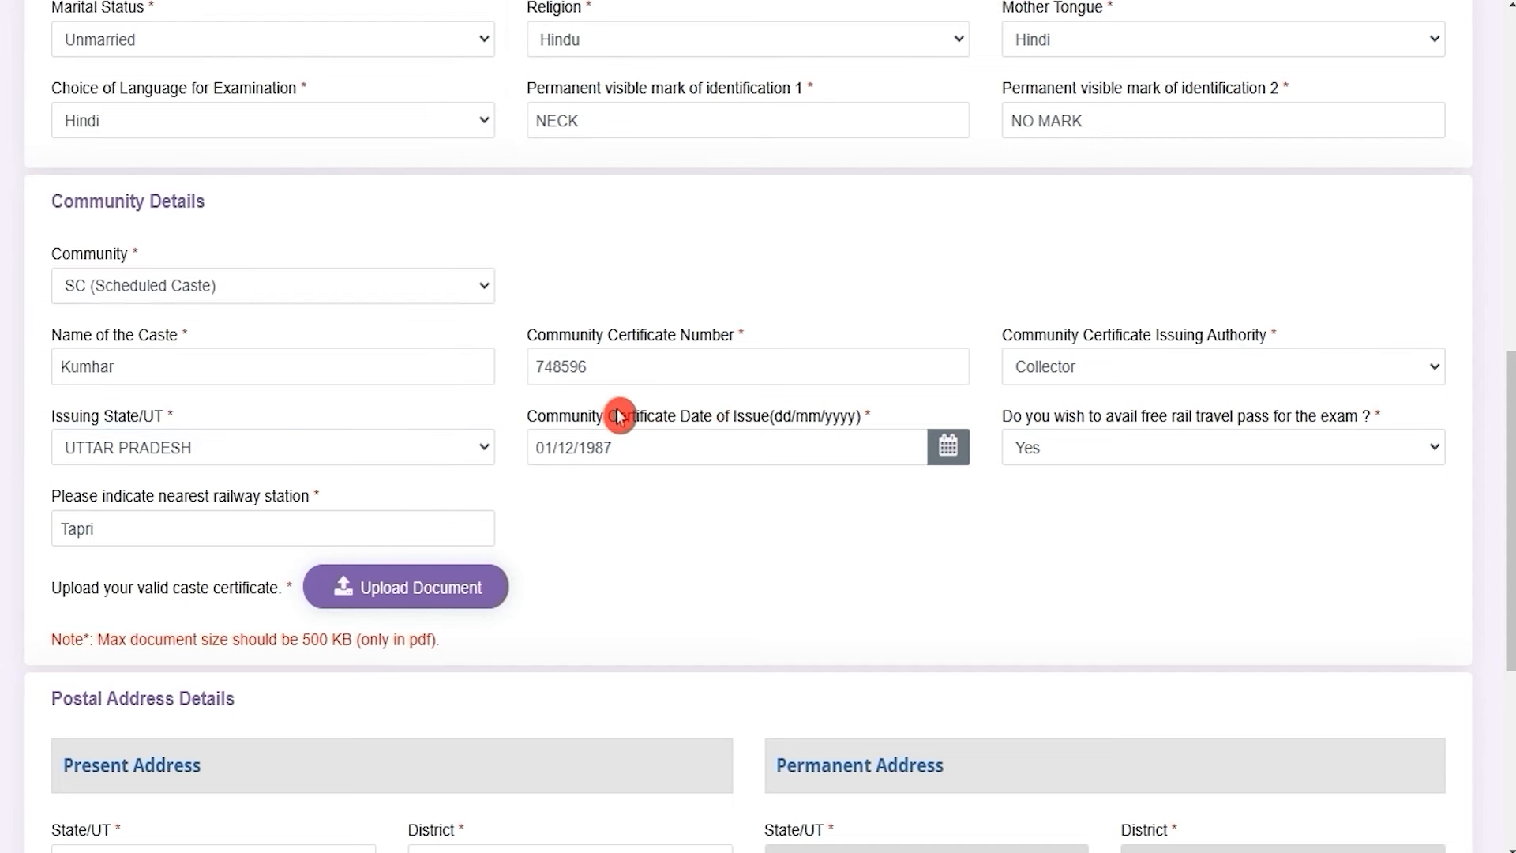
pyautogui.moveTo(576, 416); pyautogui.dragTo(751, 416)
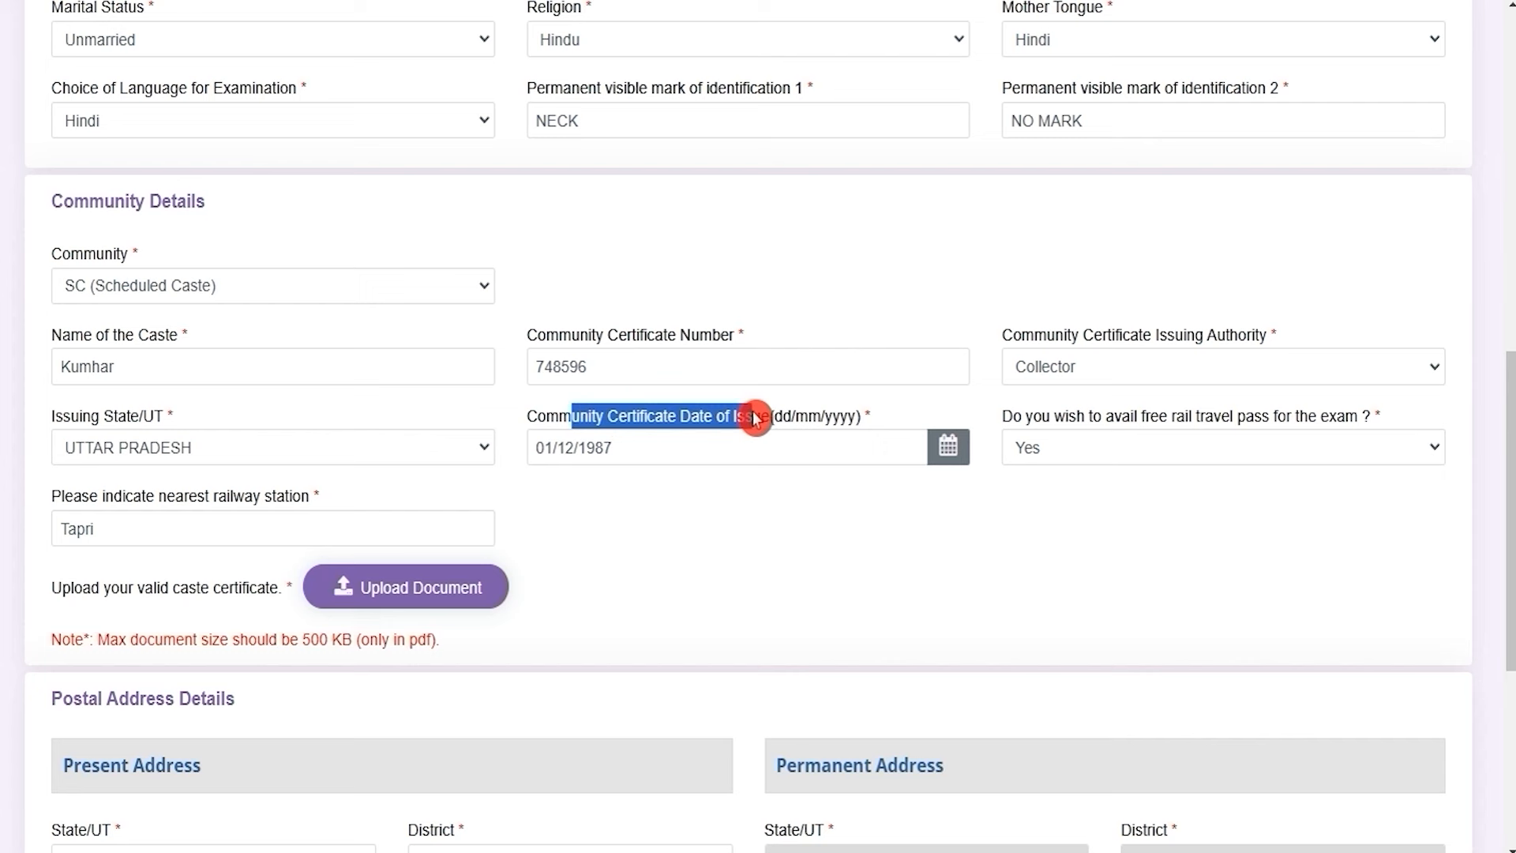
pyautogui.click(663, 453)
pyautogui.click(912, 538)
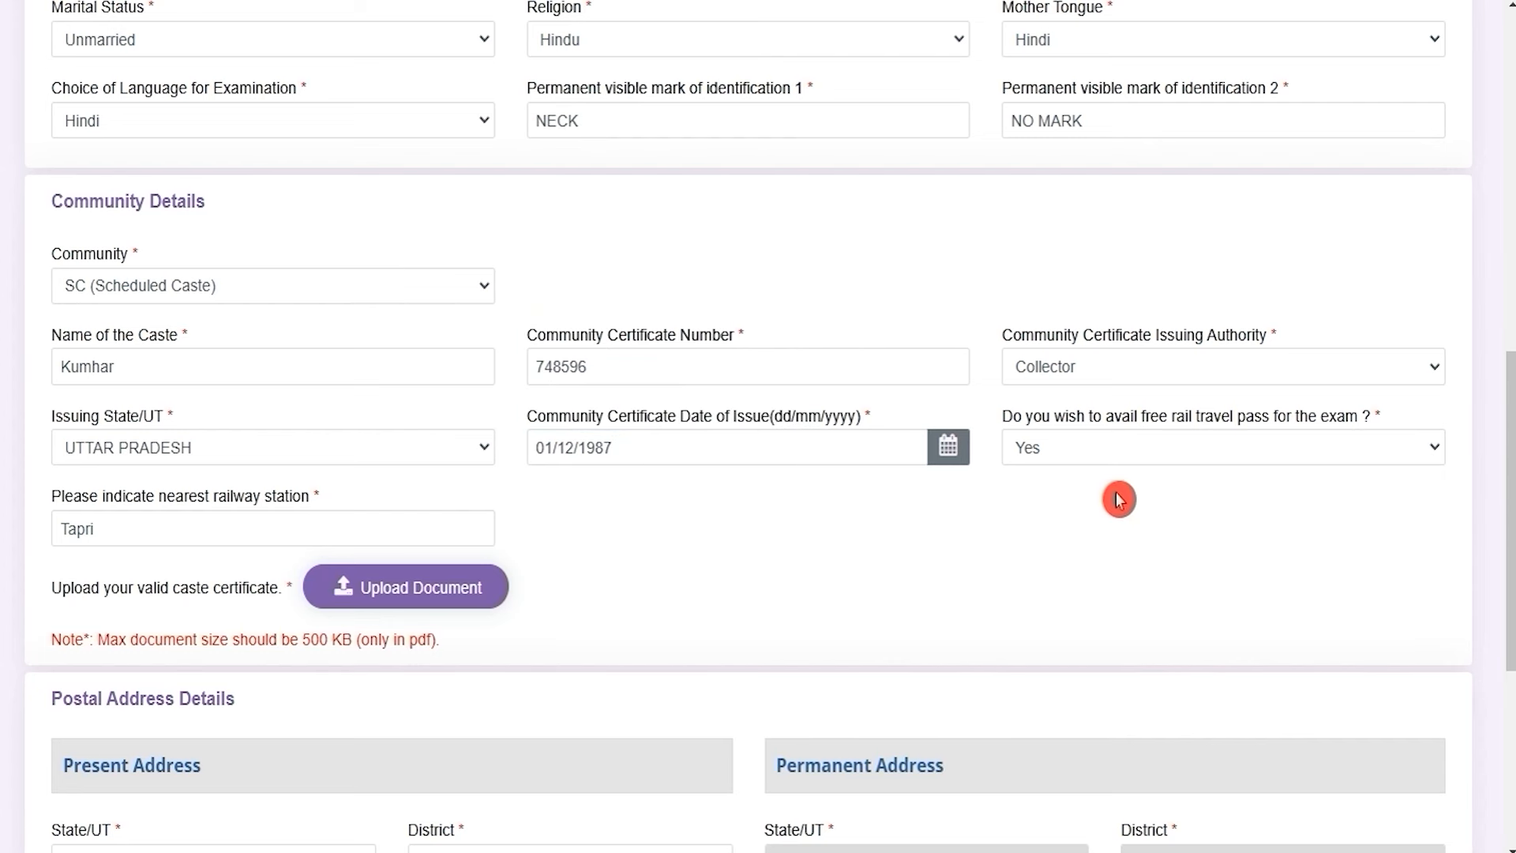
pyautogui.click(1111, 457)
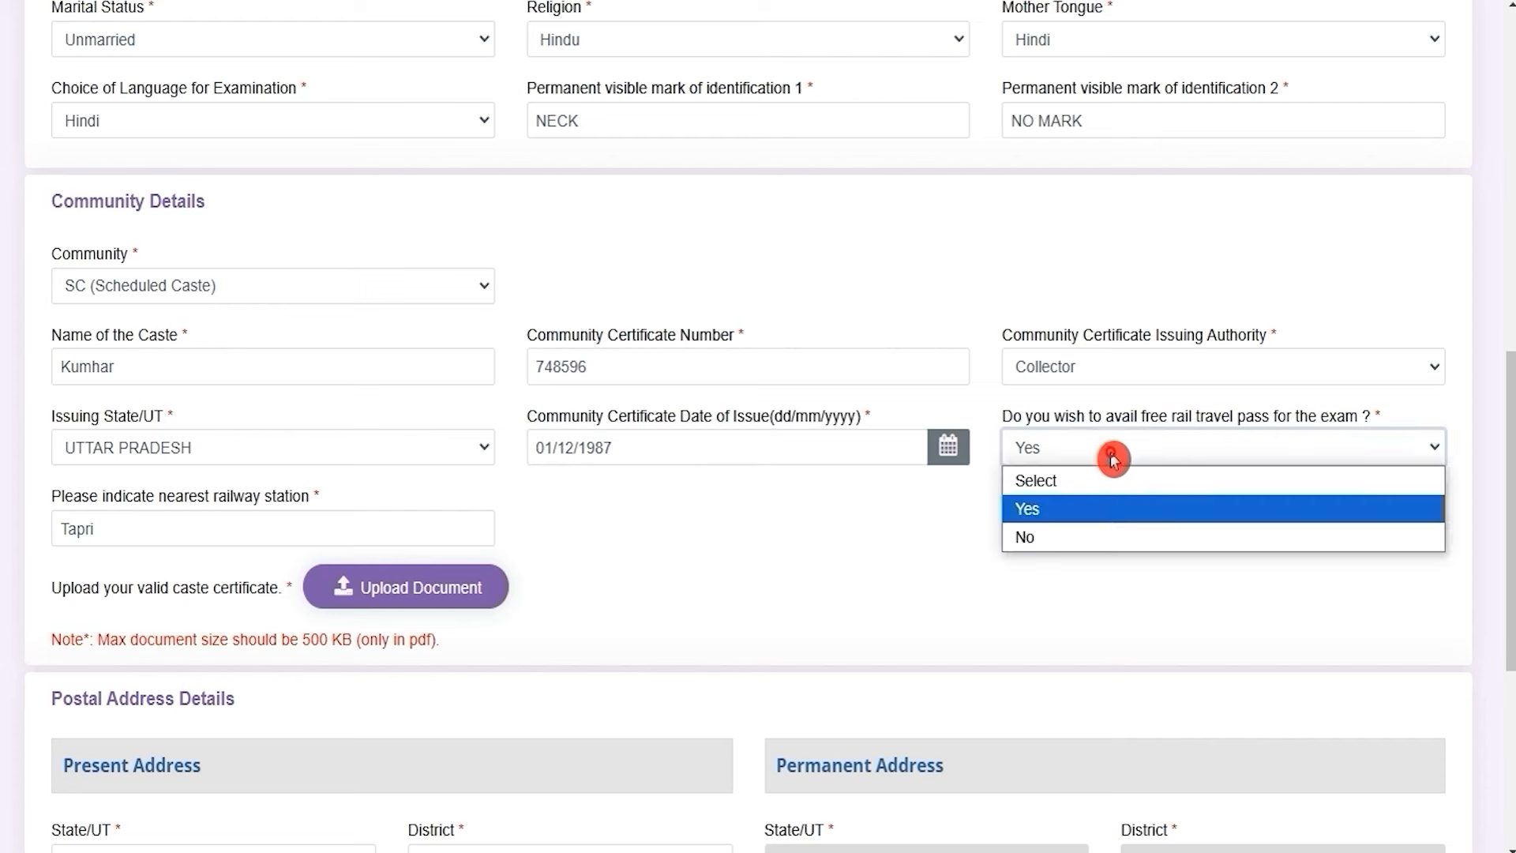
pyautogui.click(1111, 458)
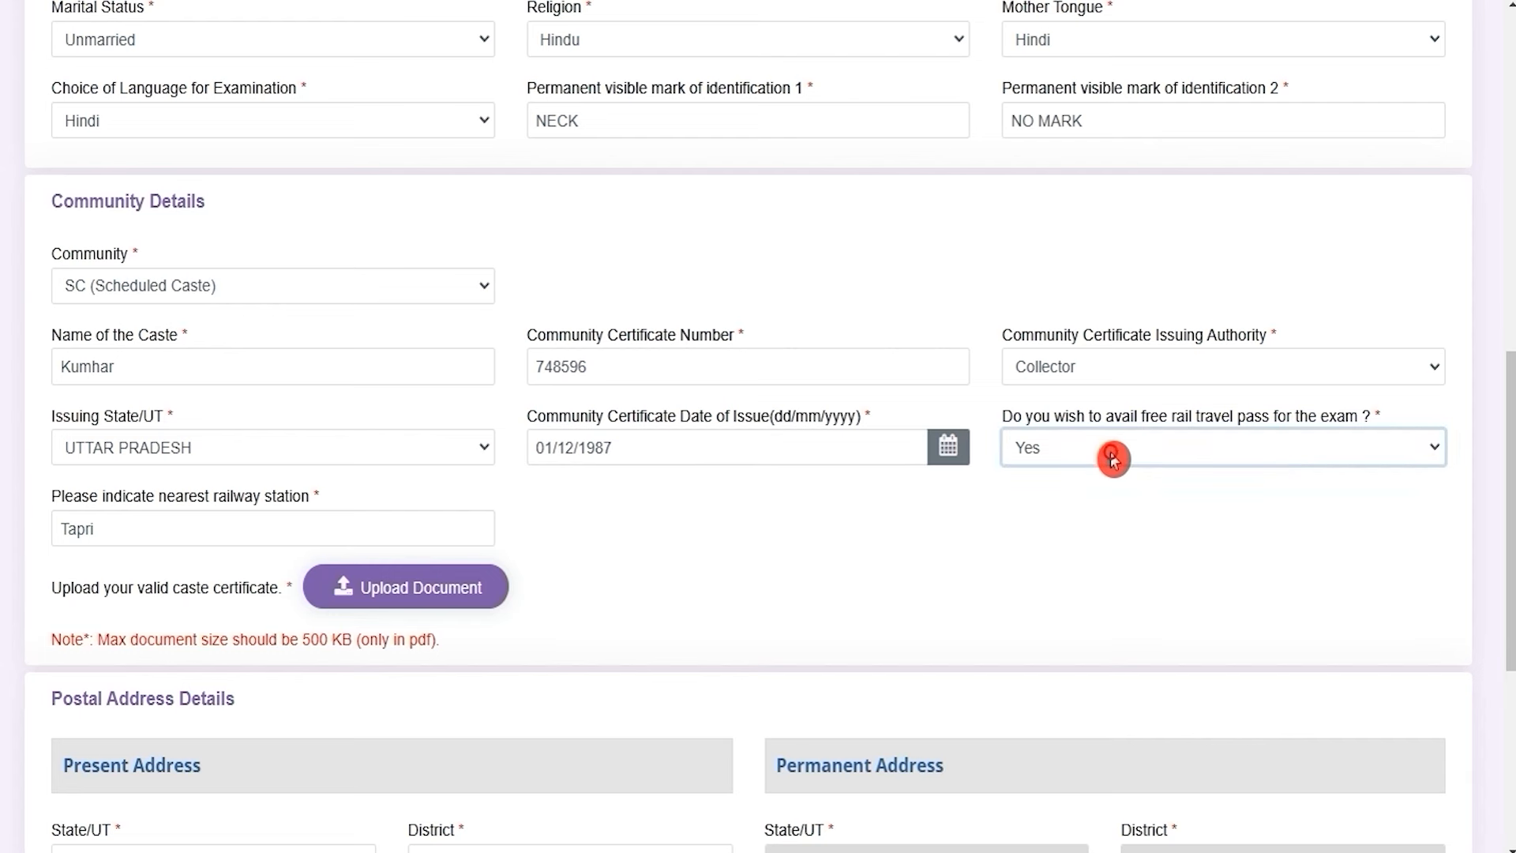
pyautogui.moveTo(118, 496); pyautogui.dragTo(154, 528)
pyautogui.click(98, 528)
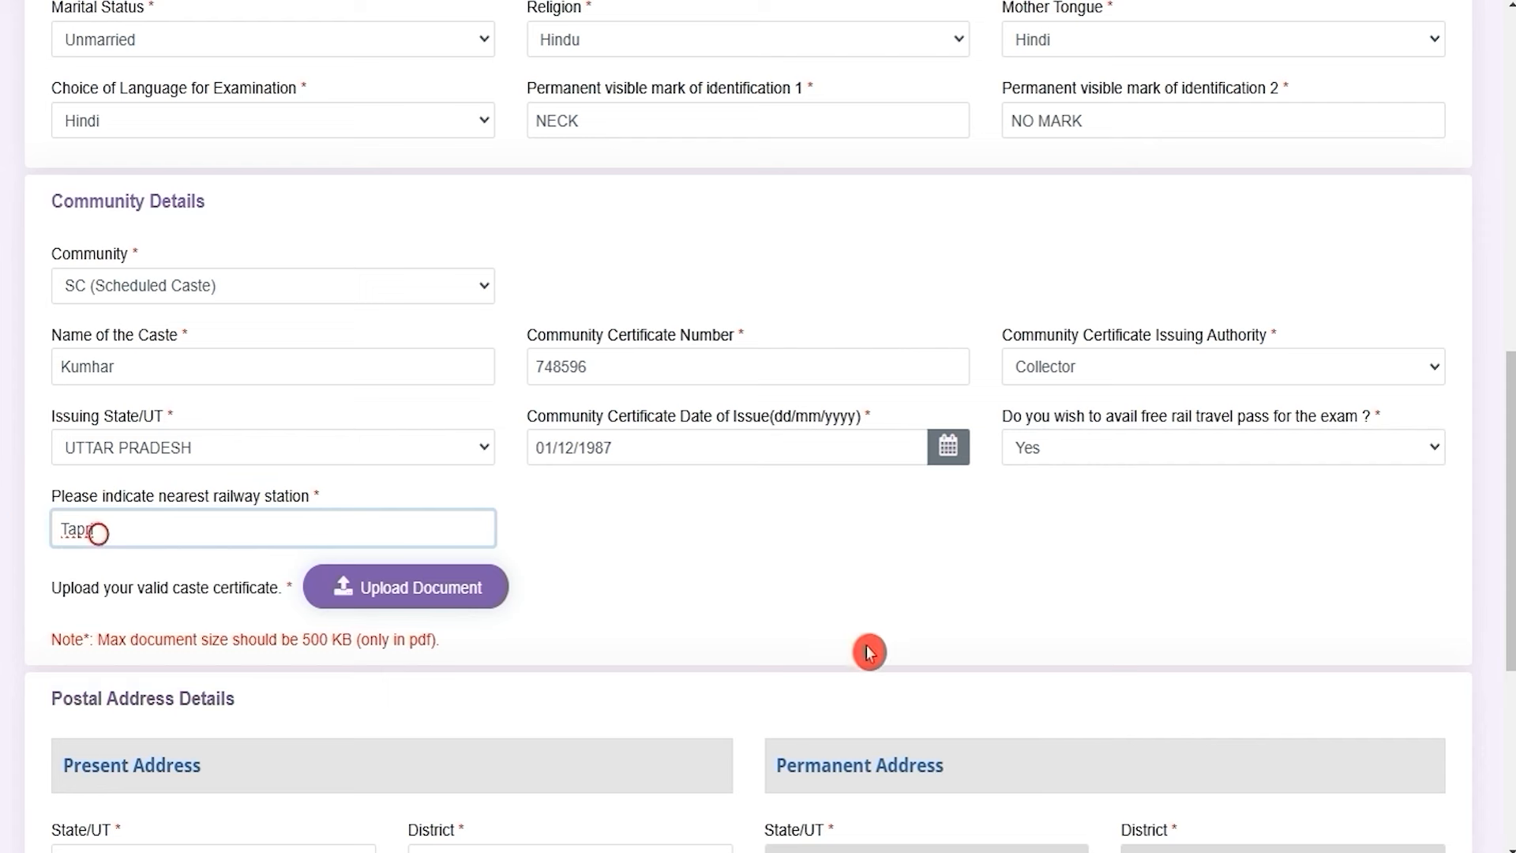
pyautogui.moveTo(92, 595); pyautogui.dragTo(226, 601)
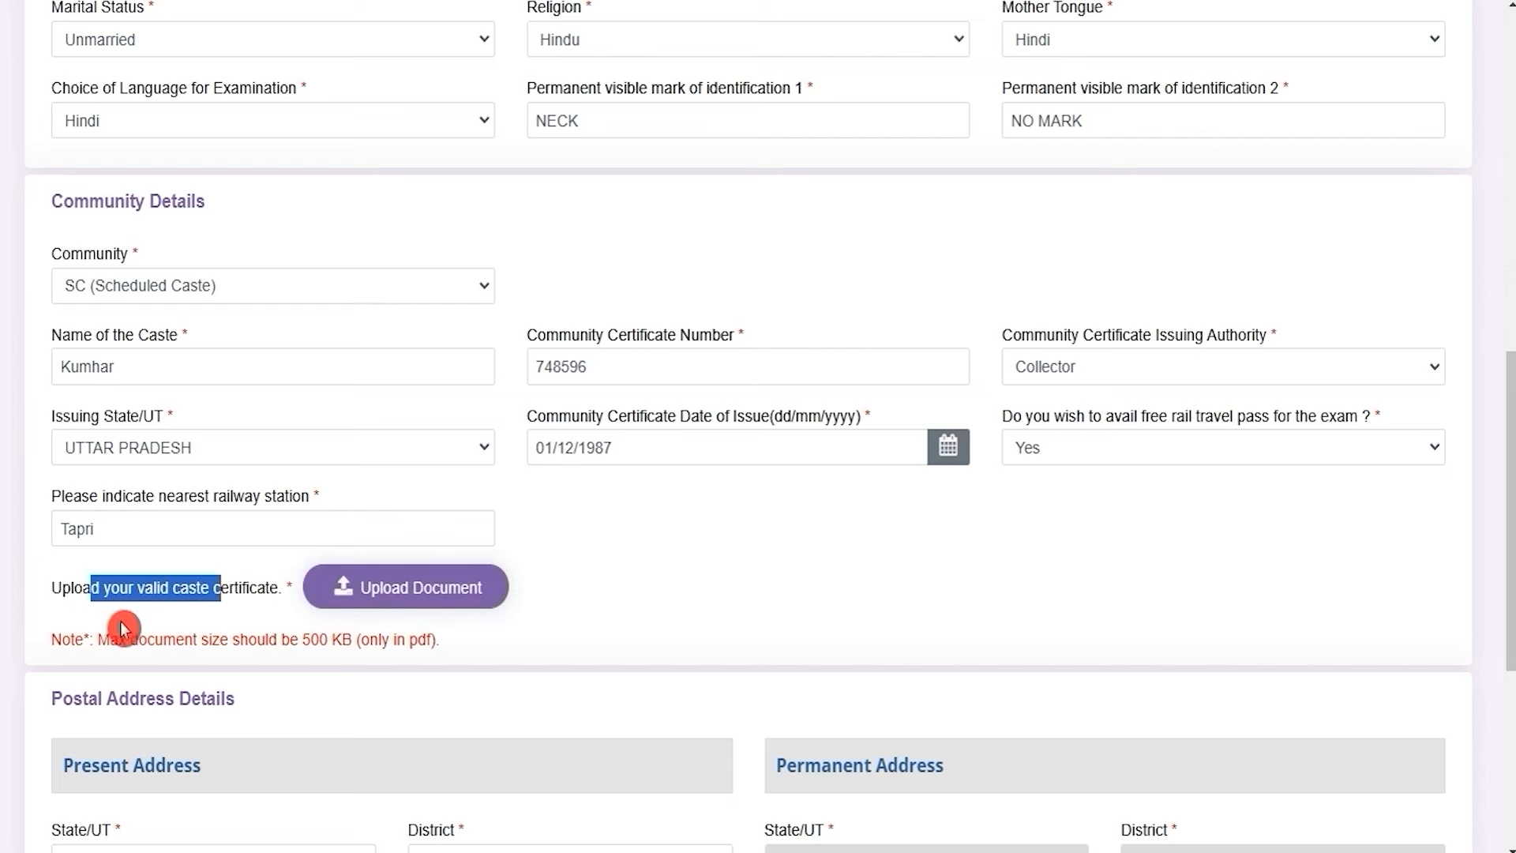
pyautogui.moveTo(113, 644); pyautogui.dragTo(303, 643)
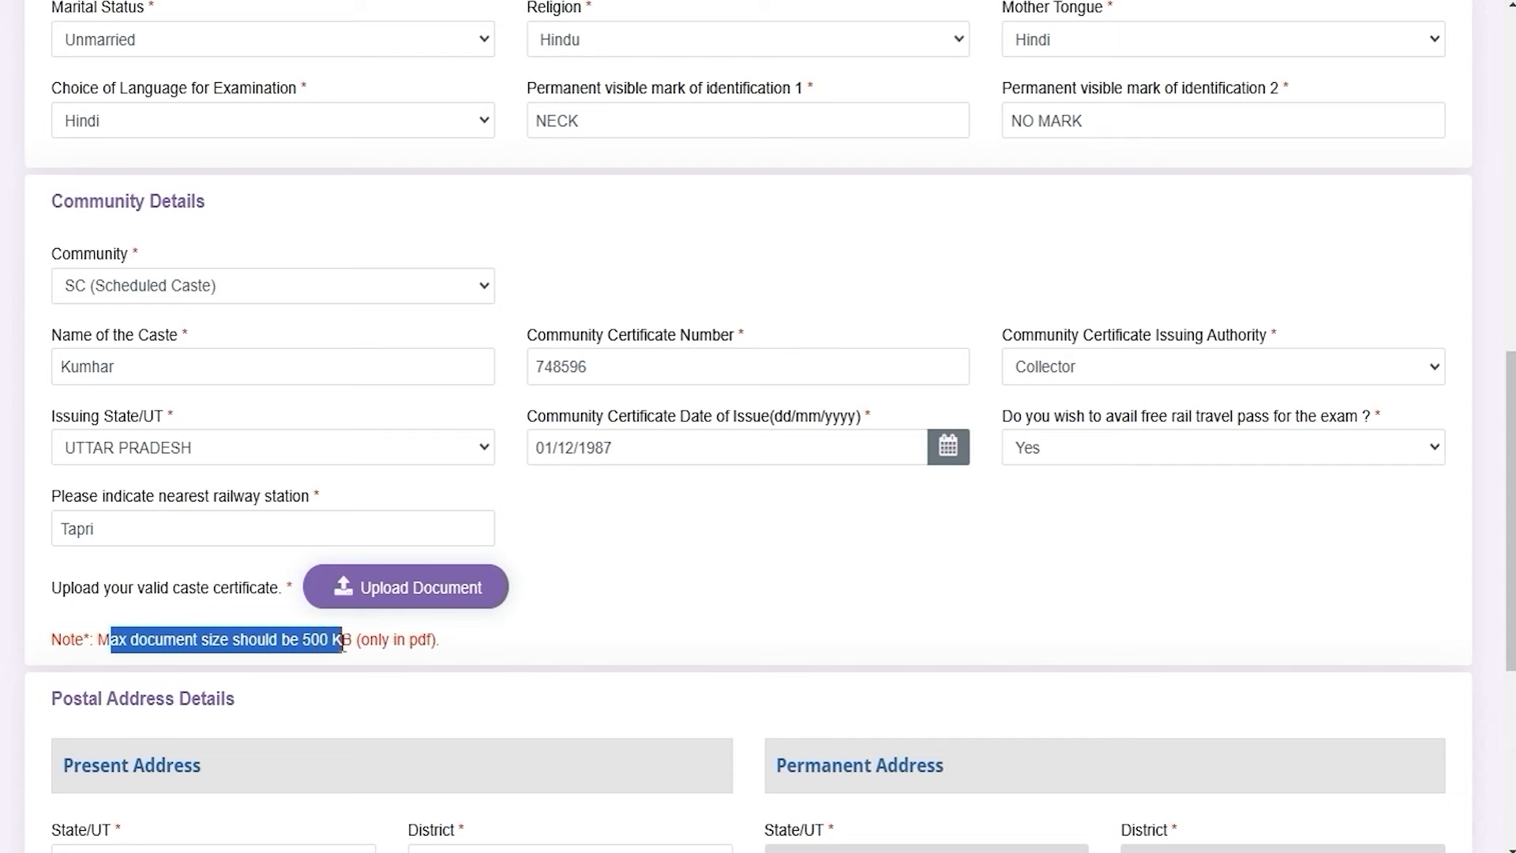
pyautogui.scroll(-1, 664, 640)
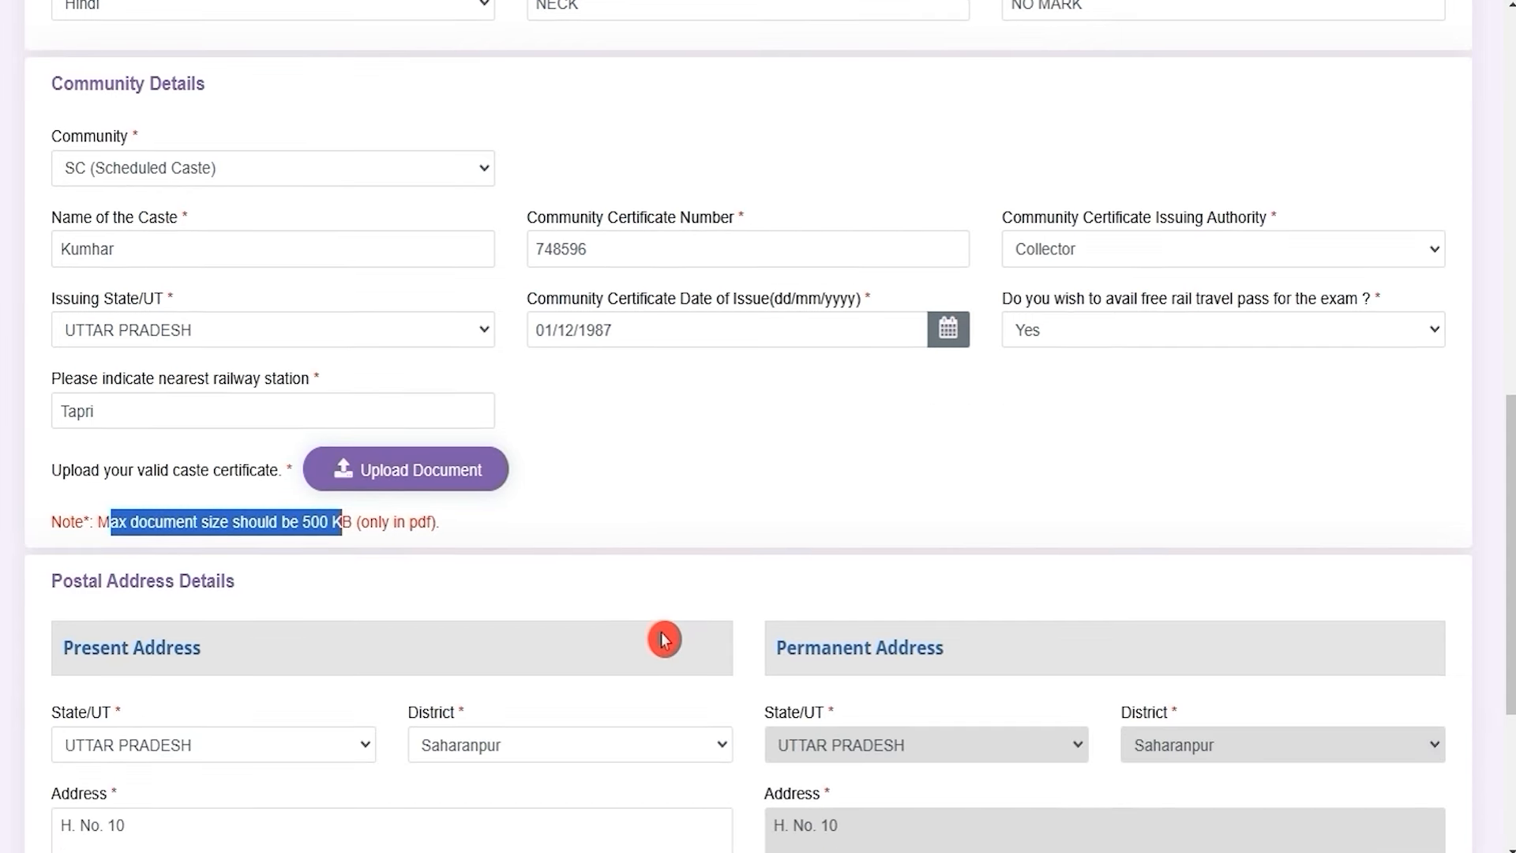
pyautogui.scroll(-3, 664, 638)
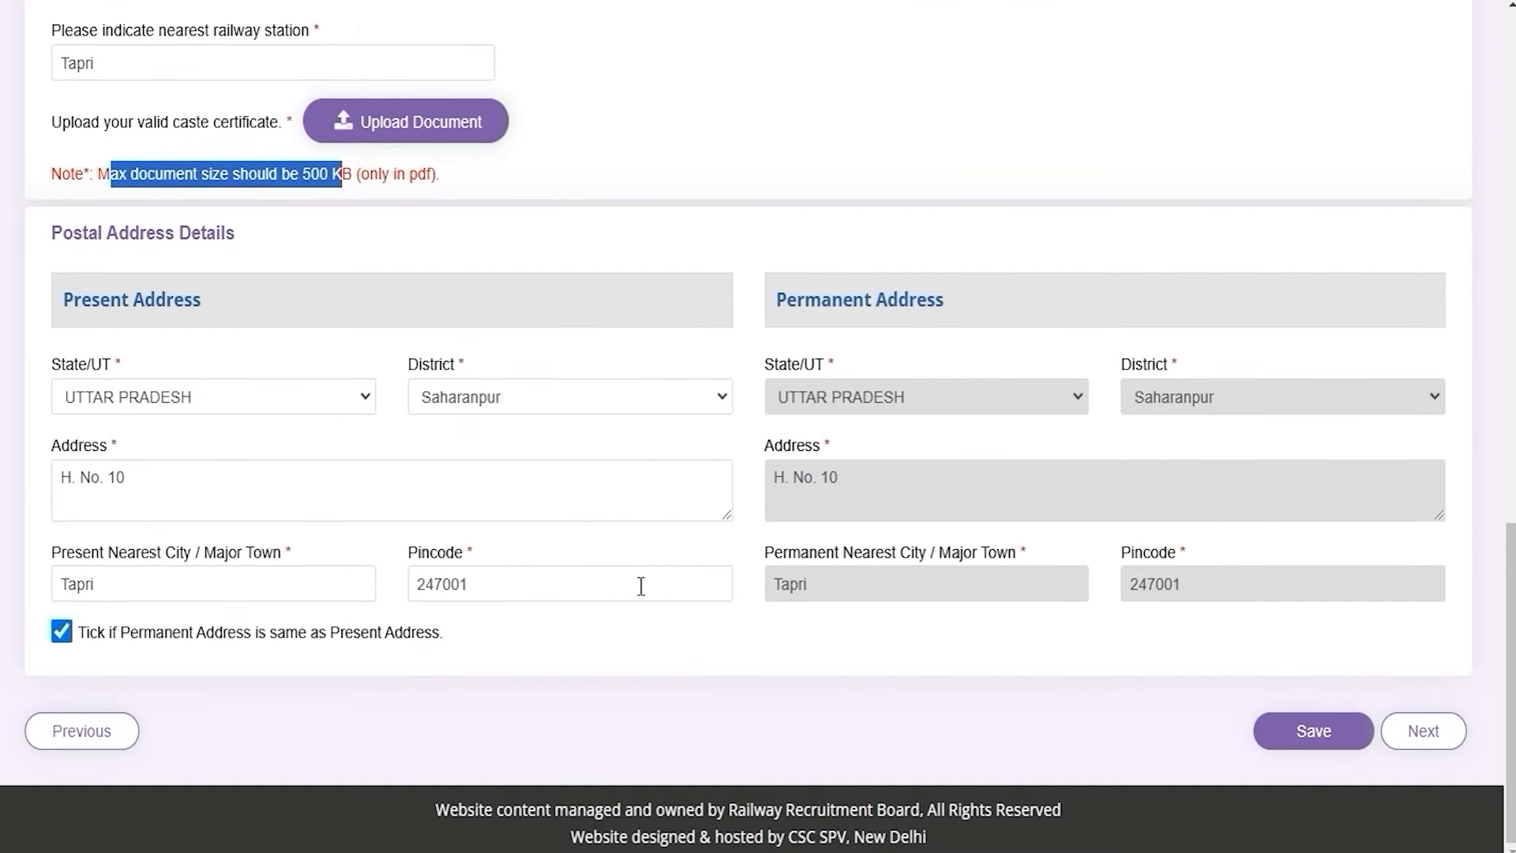
pyautogui.moveTo(91, 300); pyautogui.dragTo(153, 303)
pyautogui.moveTo(787, 300); pyautogui.dragTo(875, 301)
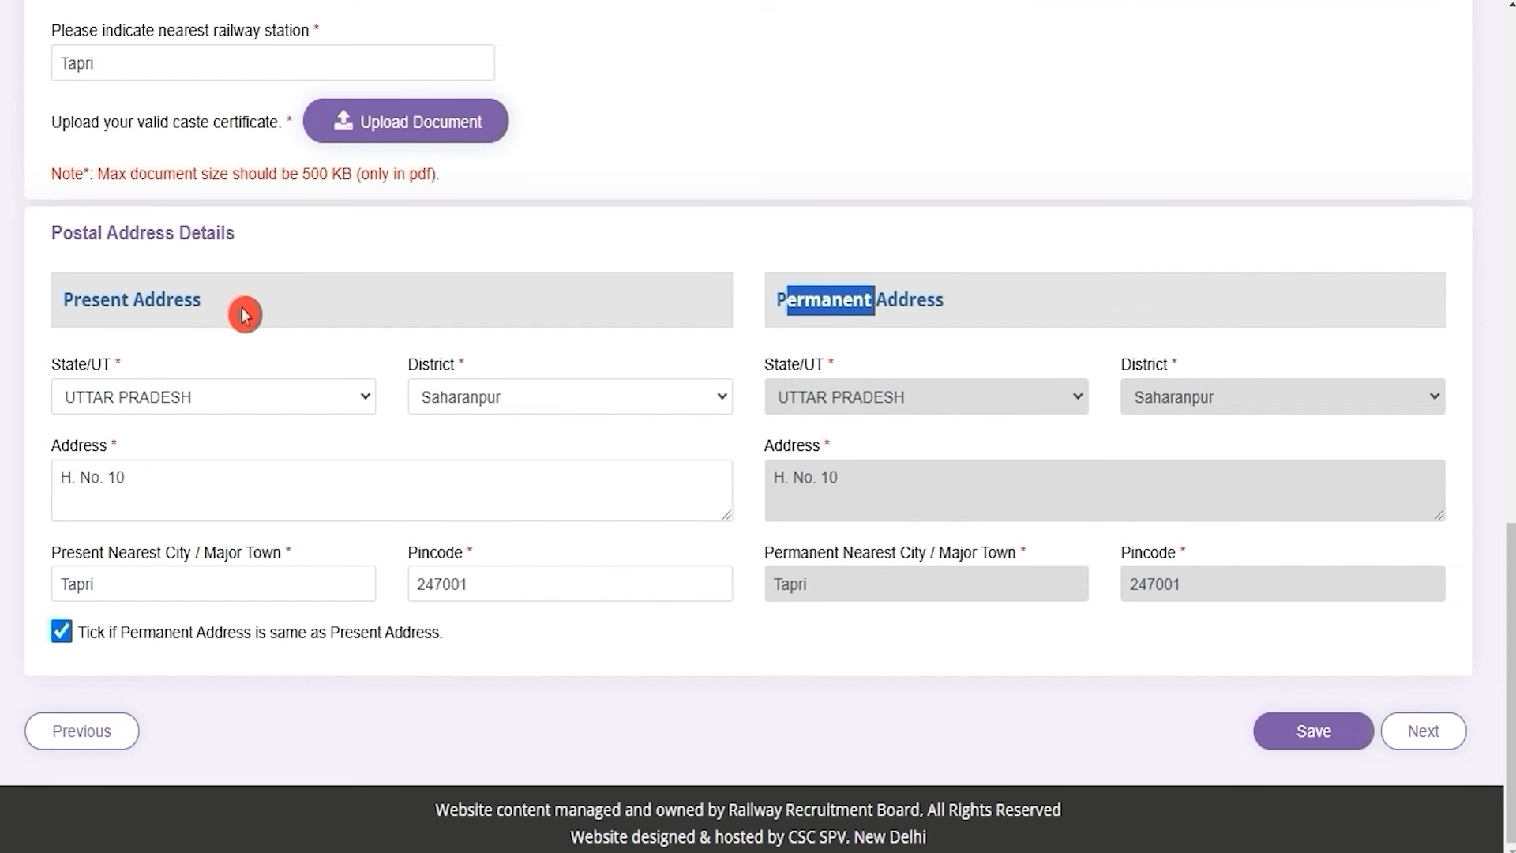
pyautogui.moveTo(80, 306); pyautogui.dragTo(136, 306)
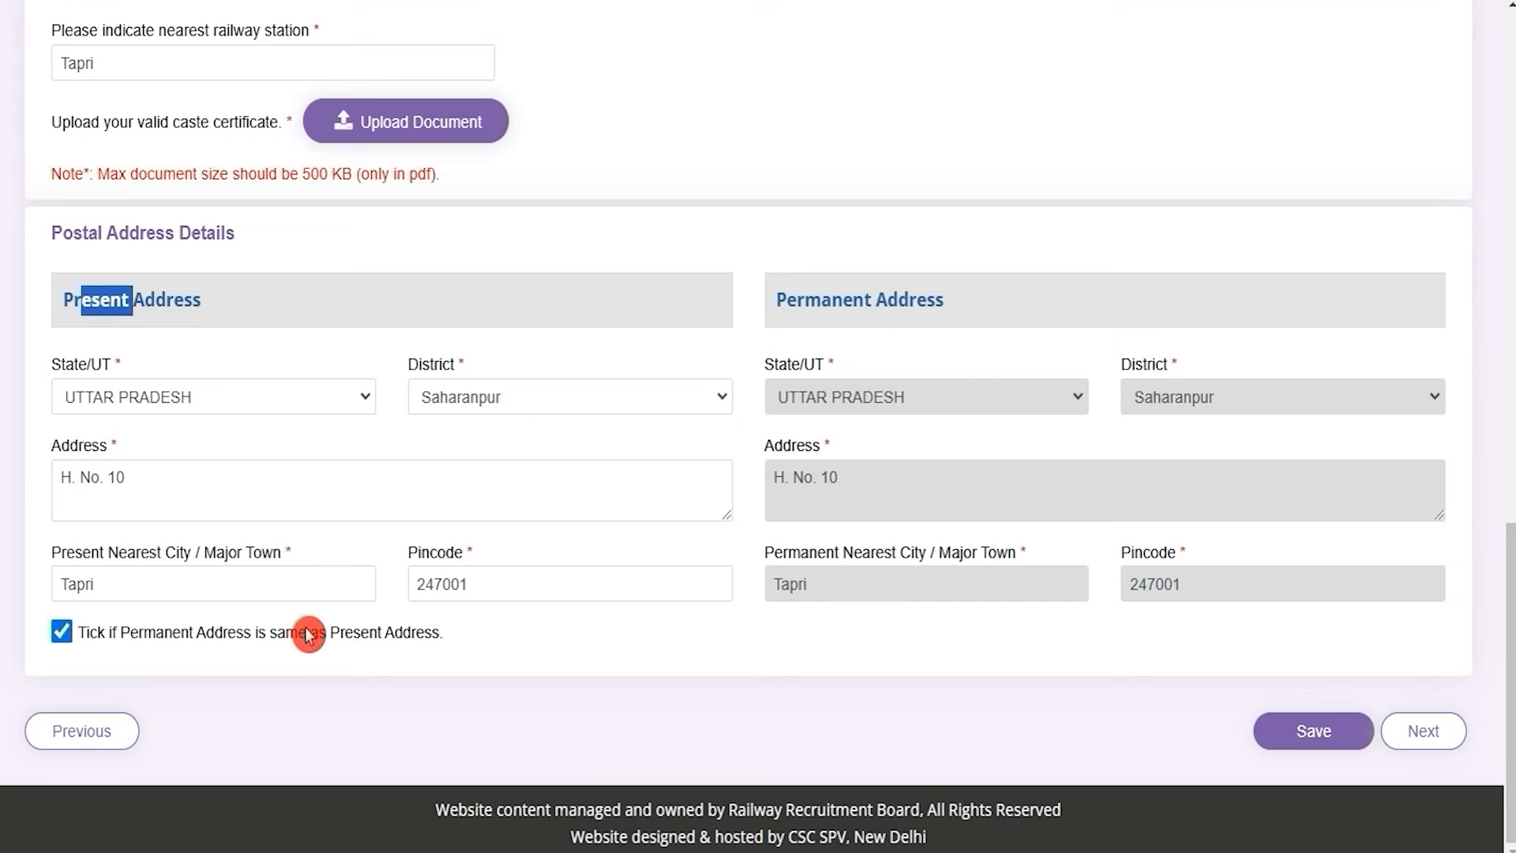
pyautogui.moveTo(796, 298); pyautogui.dragTo(926, 300)
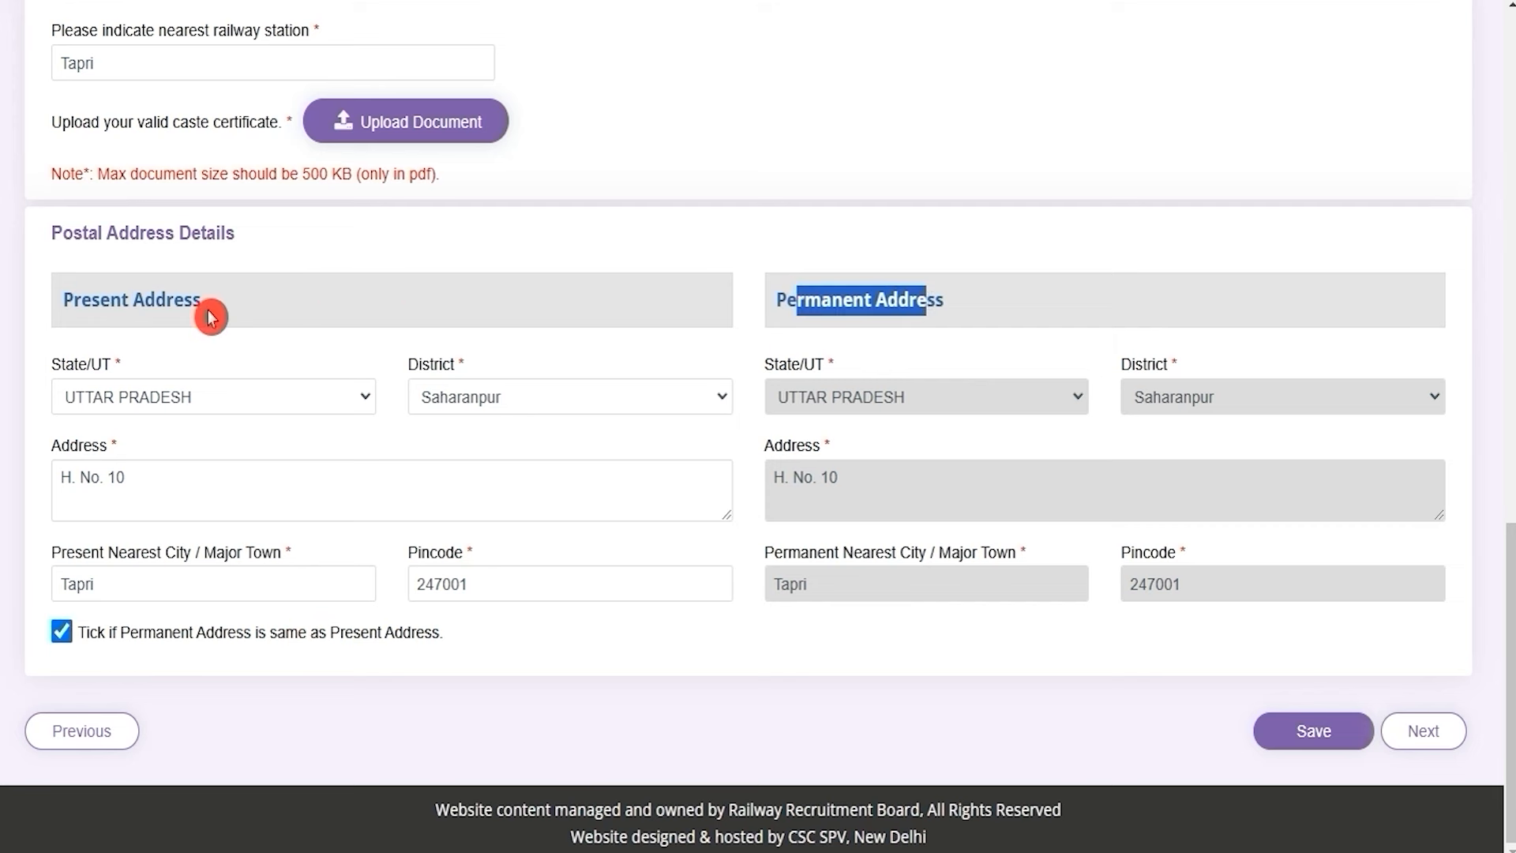
pyautogui.moveTo(63, 304); pyautogui.dragTo(199, 306)
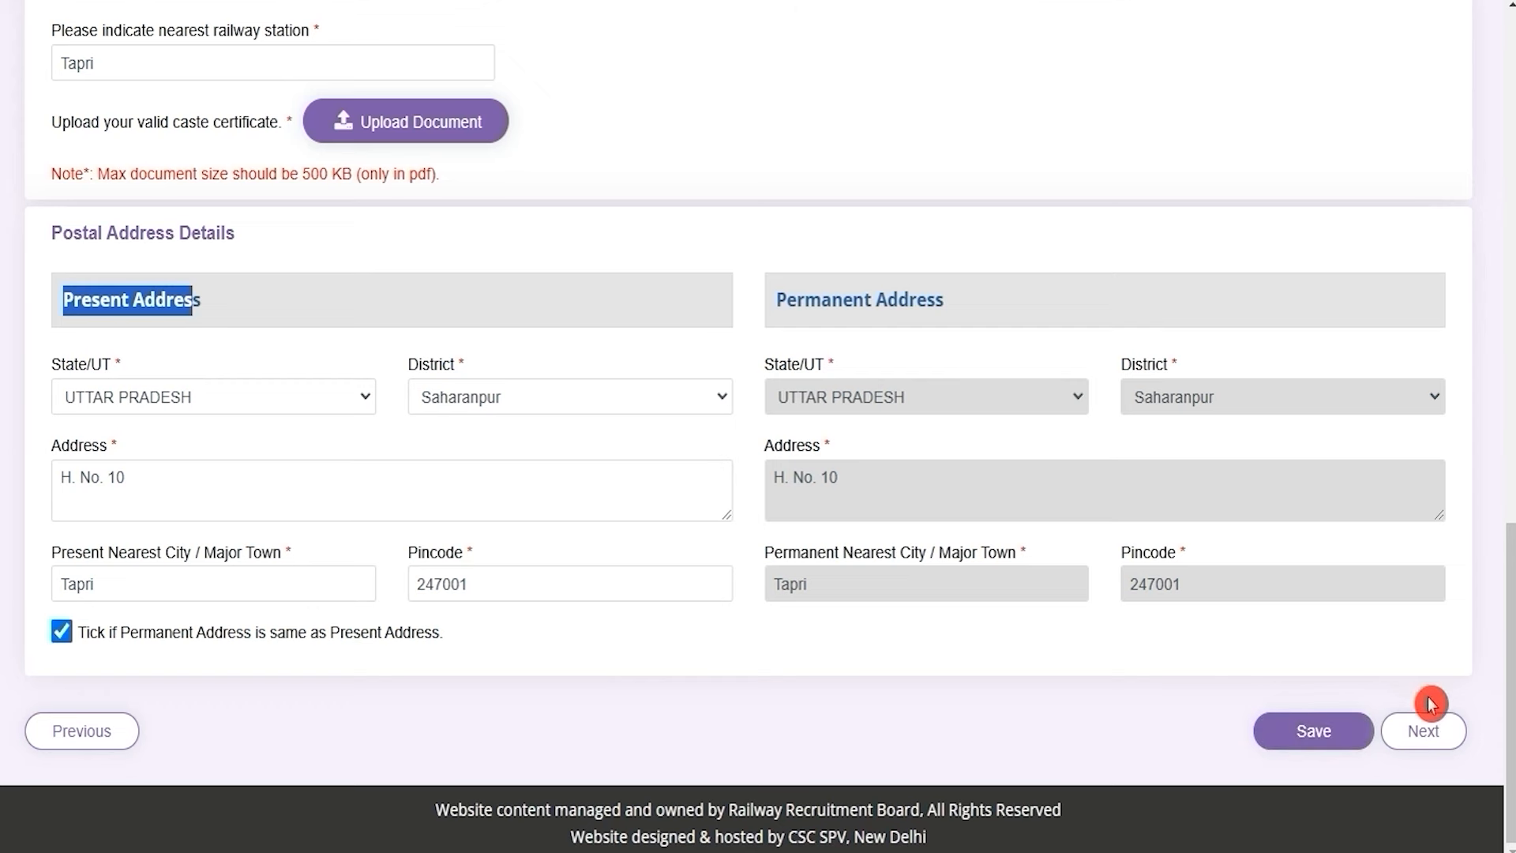
# Continue to Other Details, try Ex-Serviceman Yes to view Defence Service options, then reset to No
pyautogui.click(1425, 730)
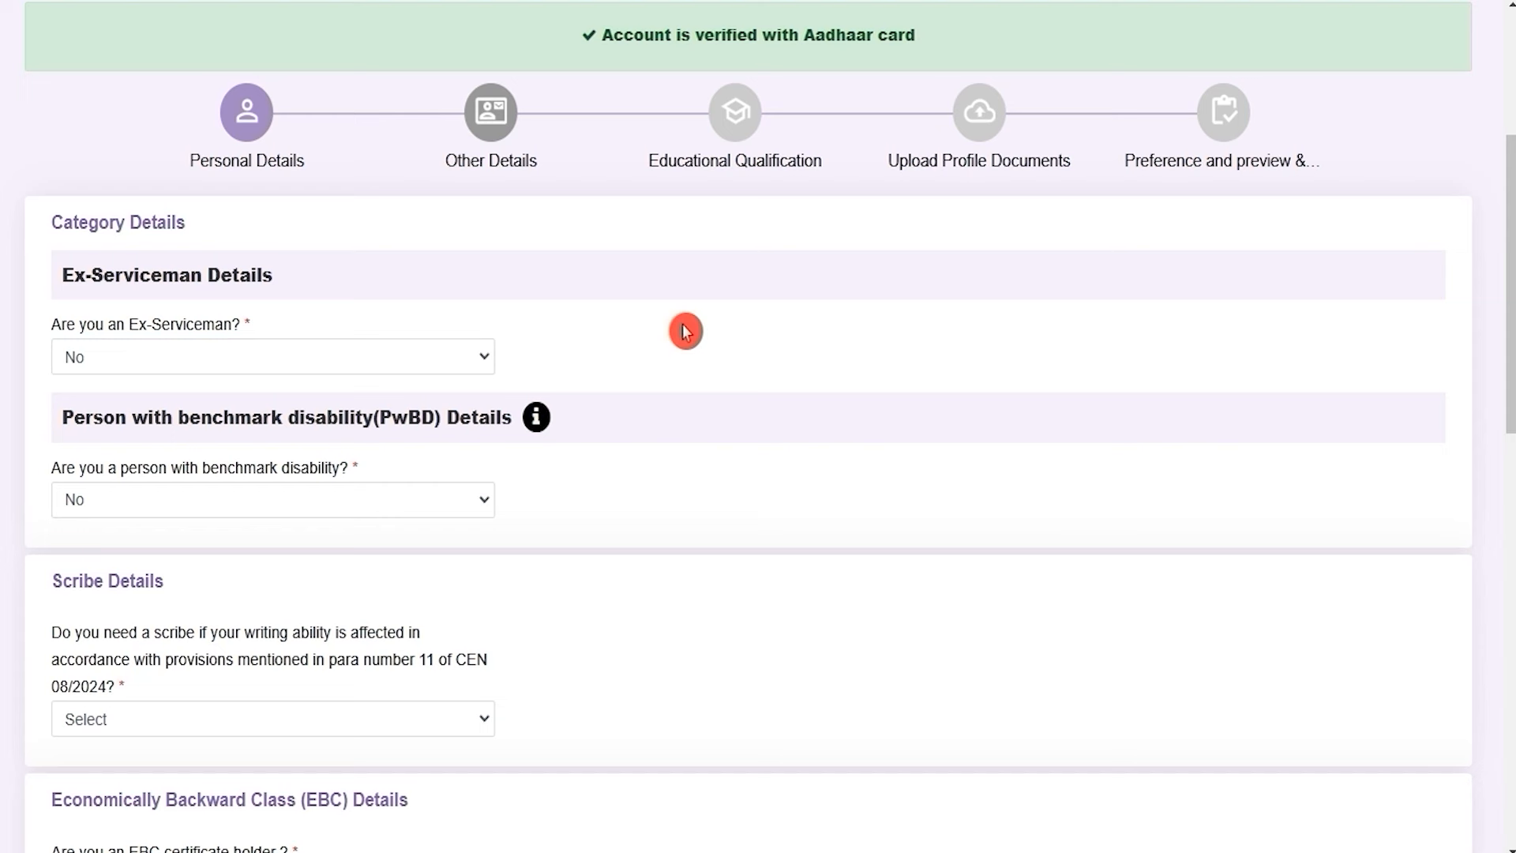
pyautogui.moveTo(95, 323); pyautogui.dragTo(235, 363)
pyautogui.click(237, 355)
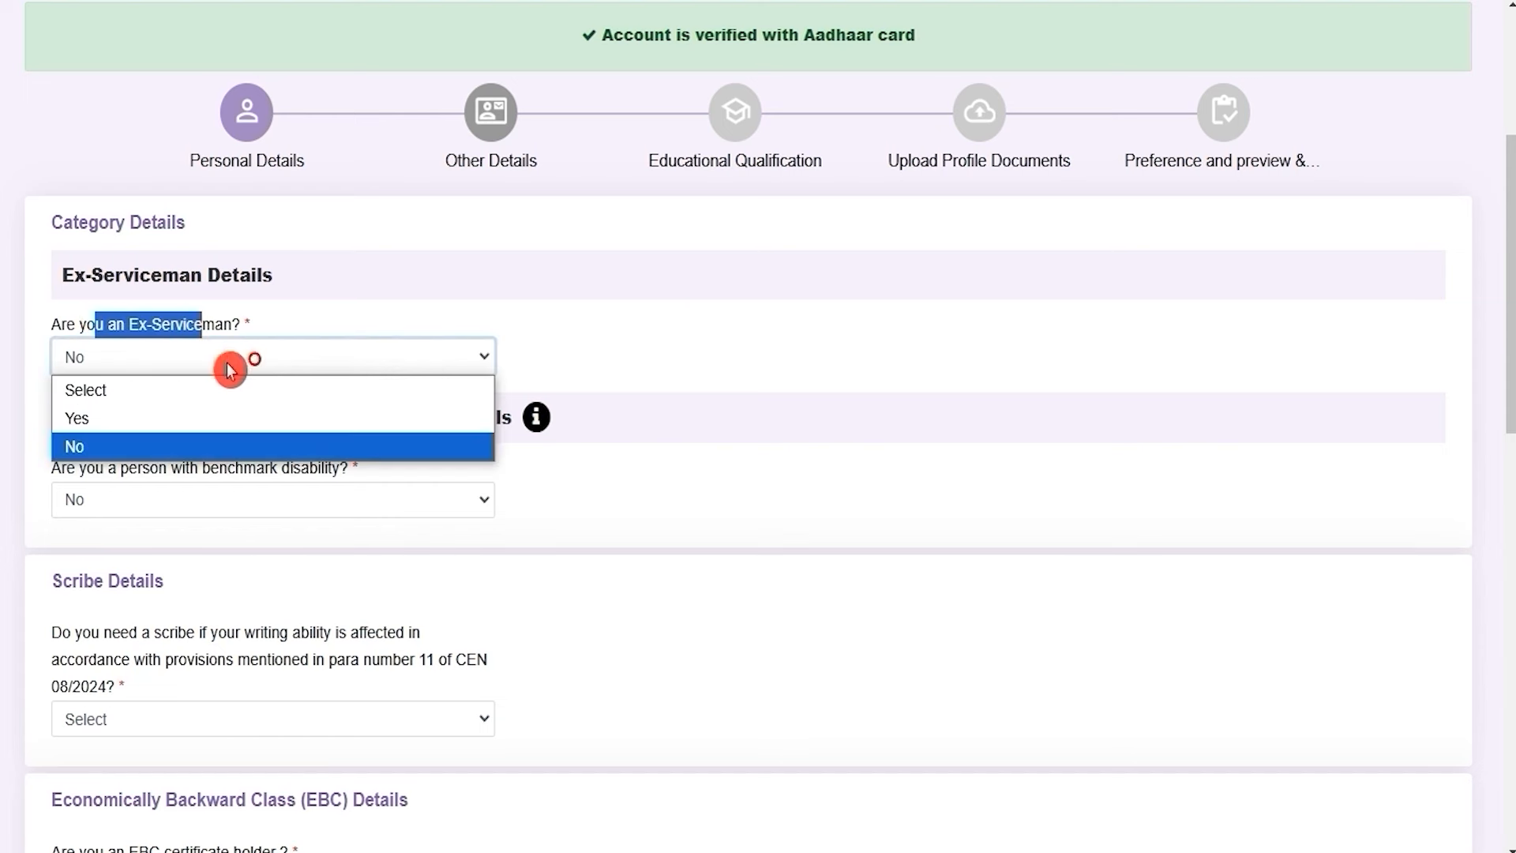
pyautogui.click(125, 418)
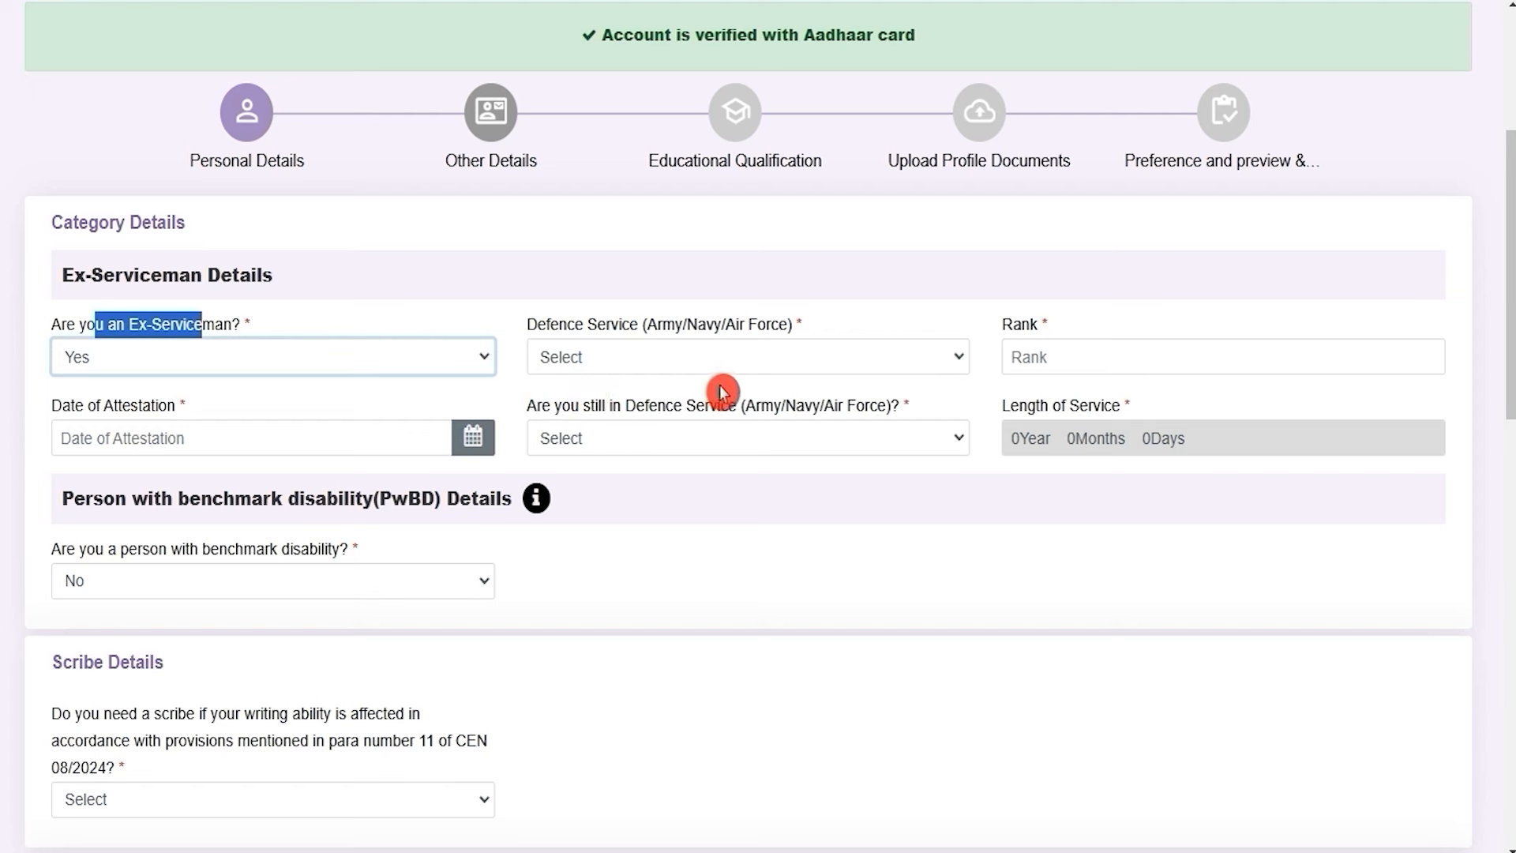
pyautogui.click(790, 368)
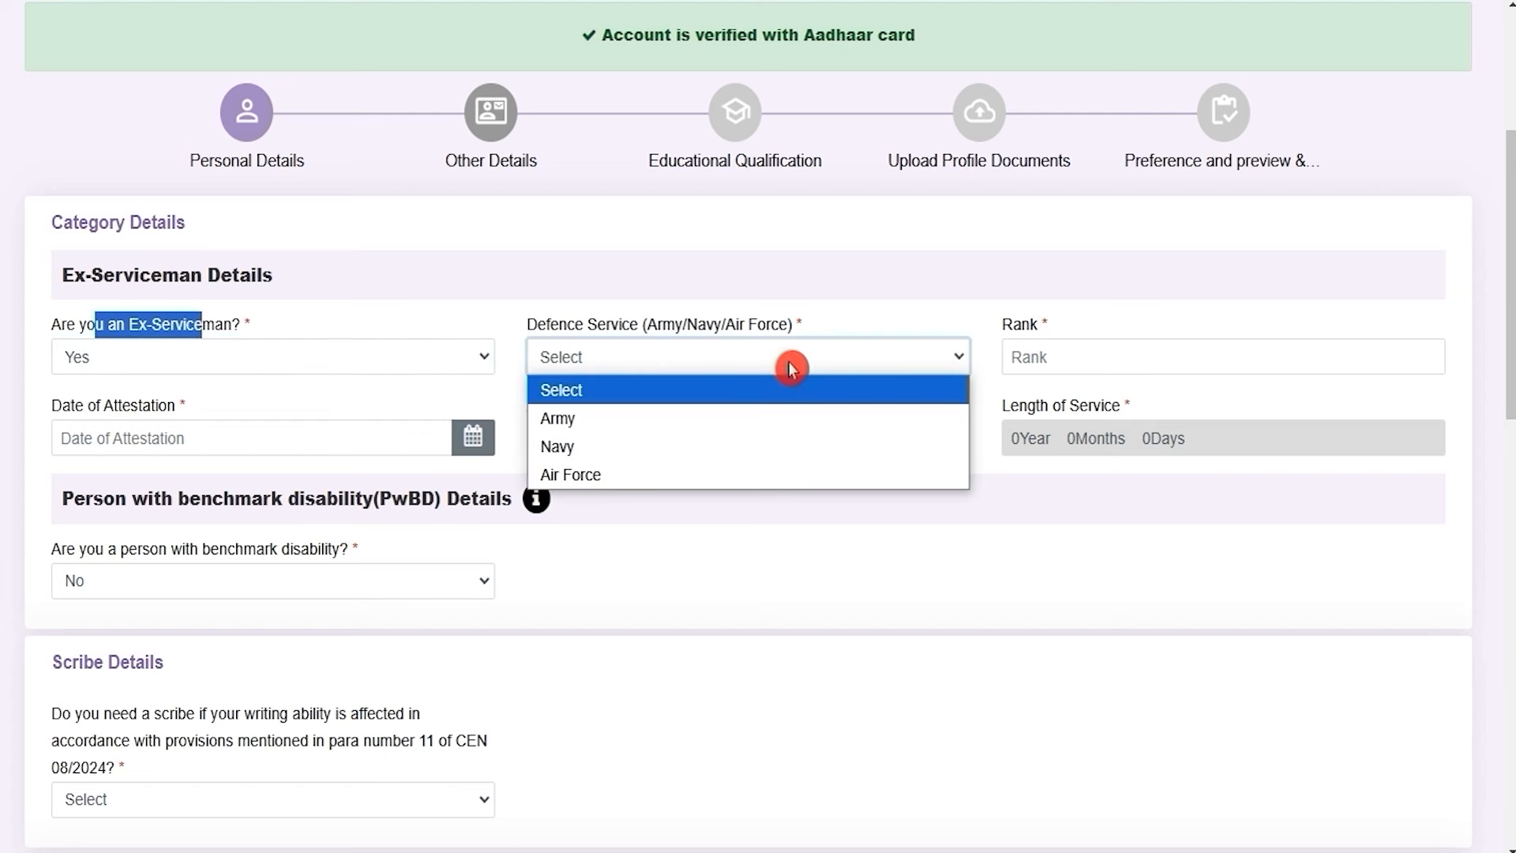
pyautogui.click(1060, 356)
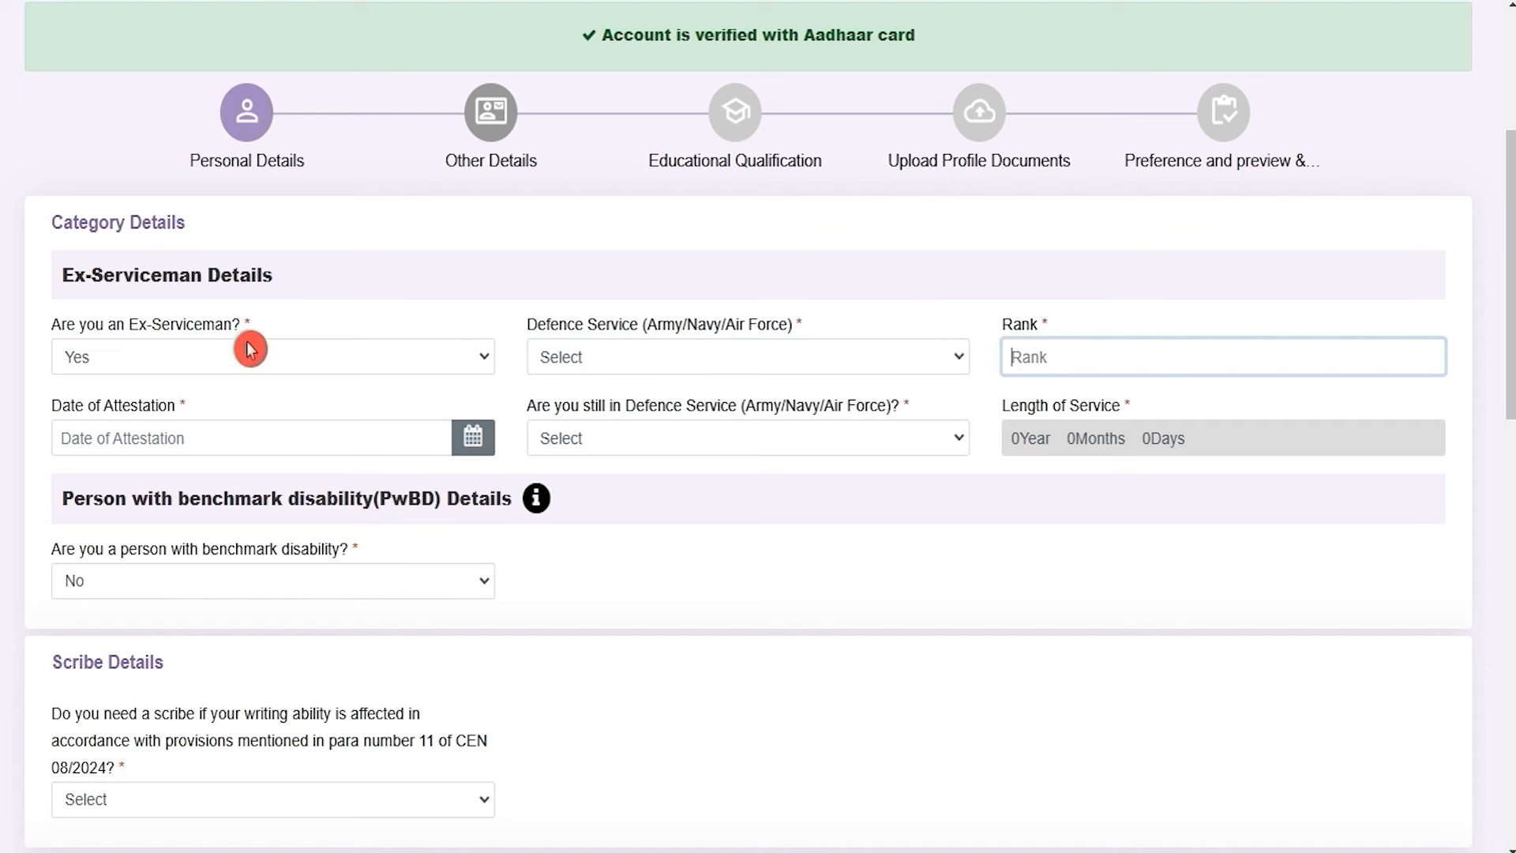
pyautogui.click(229, 359)
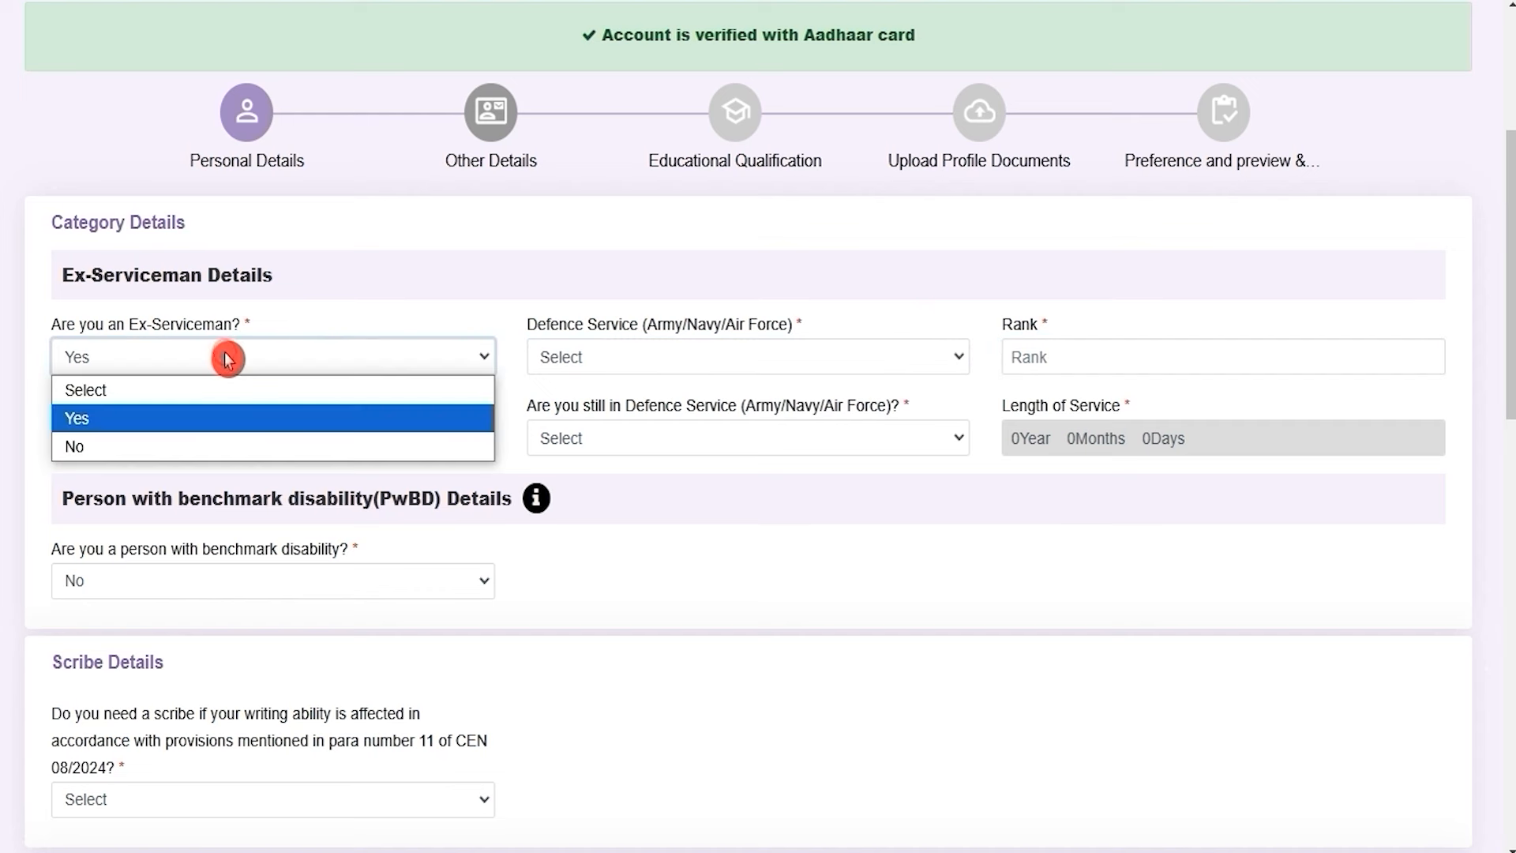
pyautogui.click(126, 446)
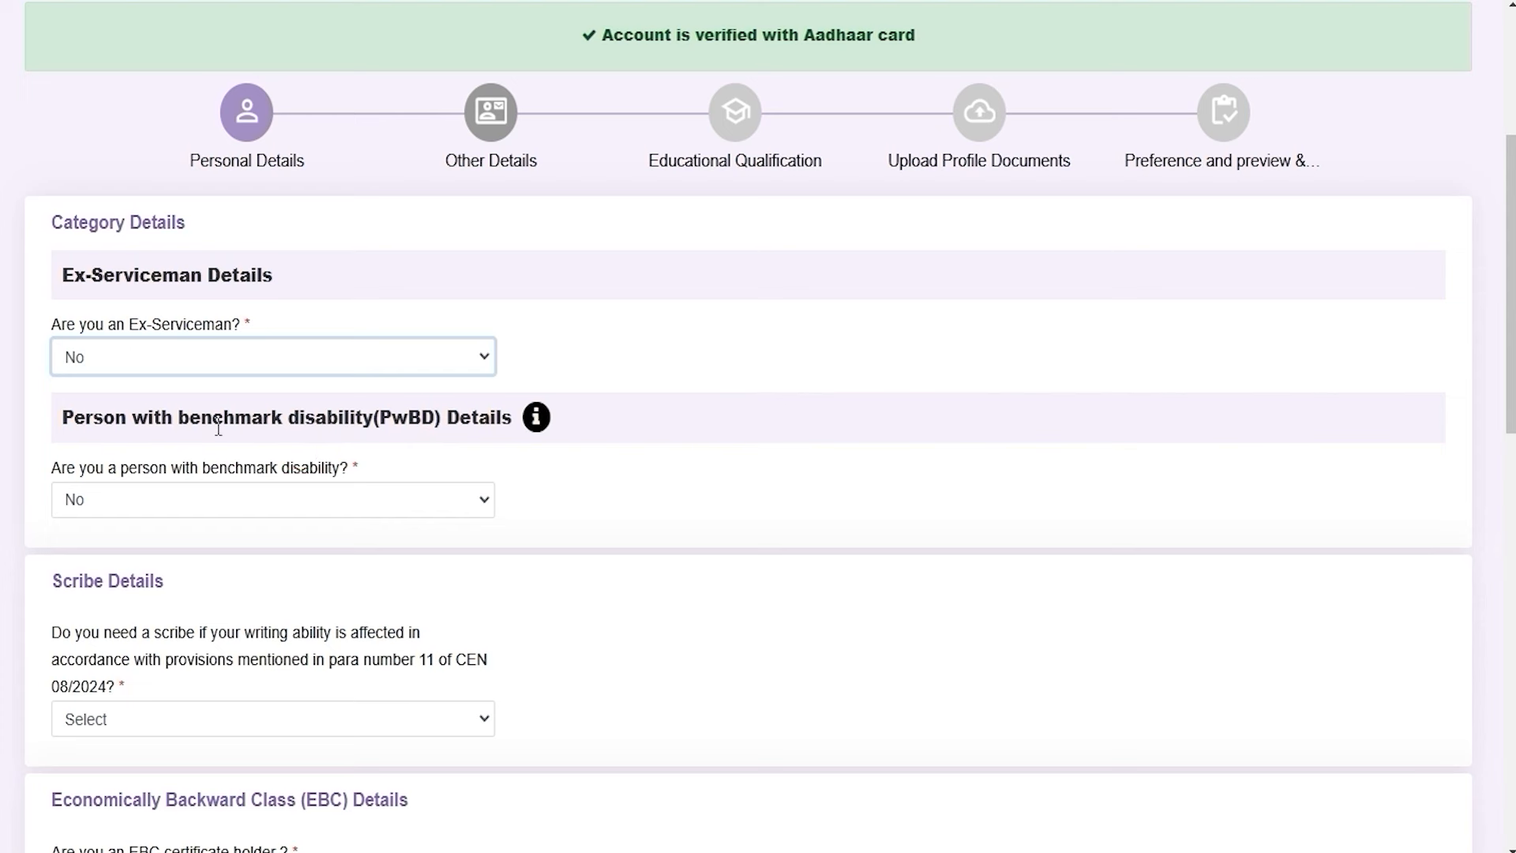
# Try Yes for benchmark disability to view its categories, then set it to No
pyautogui.moveTo(209, 421); pyautogui.dragTo(370, 424)
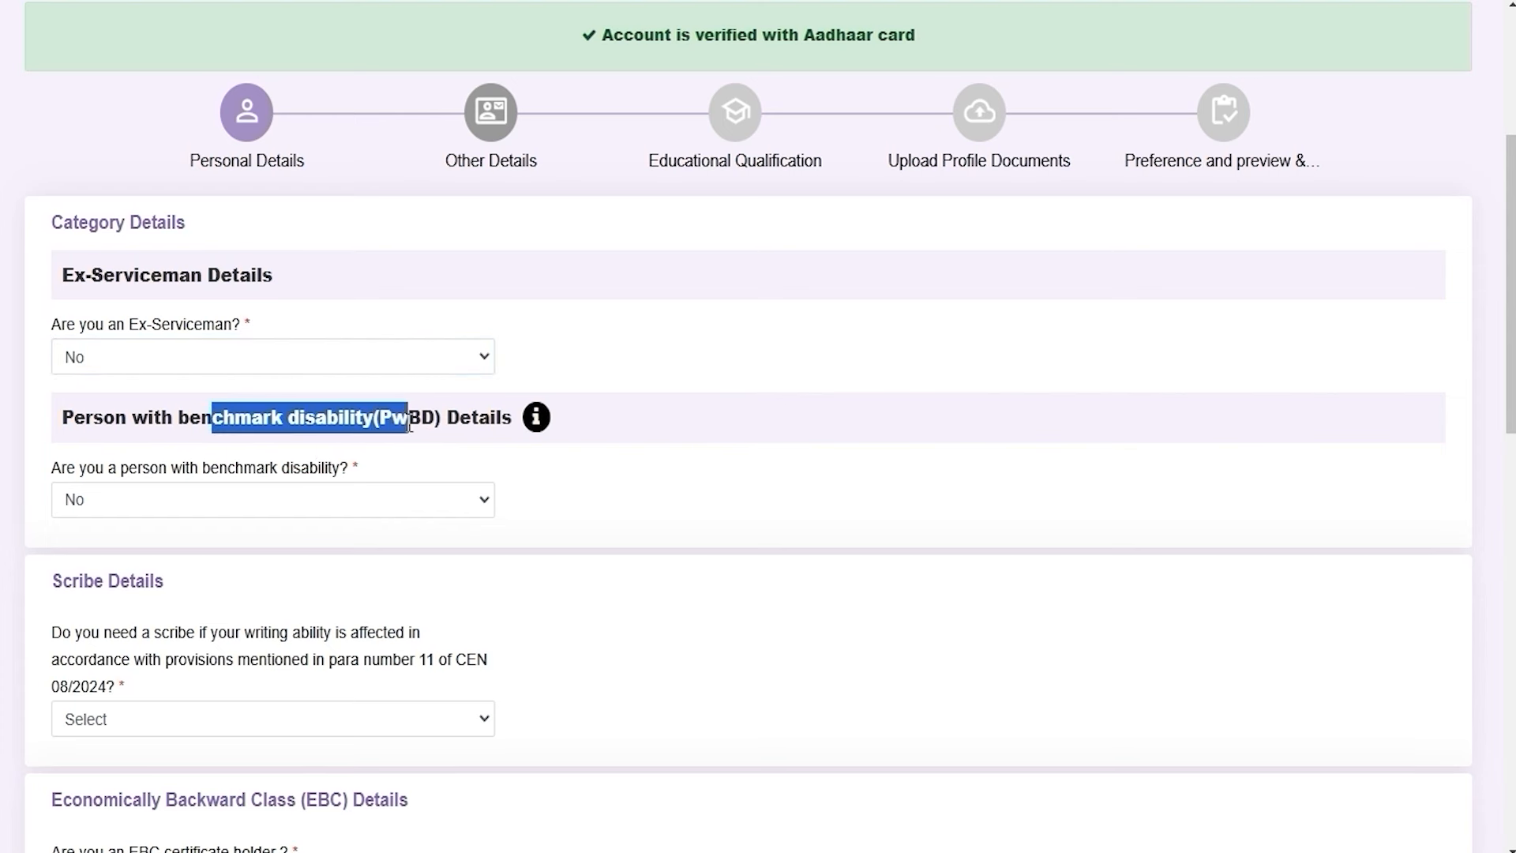
pyautogui.click(206, 500)
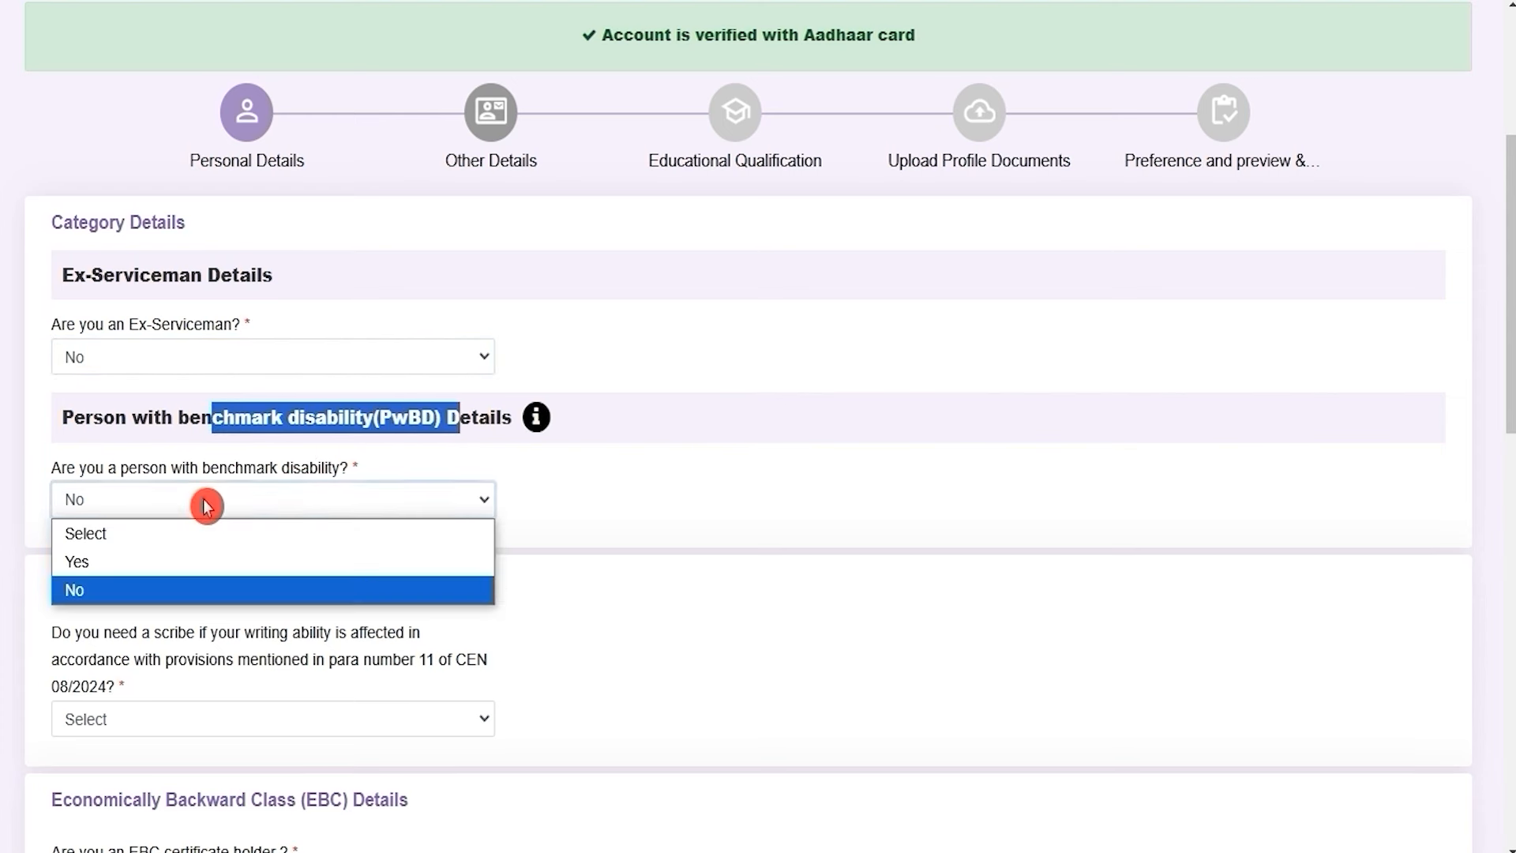
pyautogui.click(130, 558)
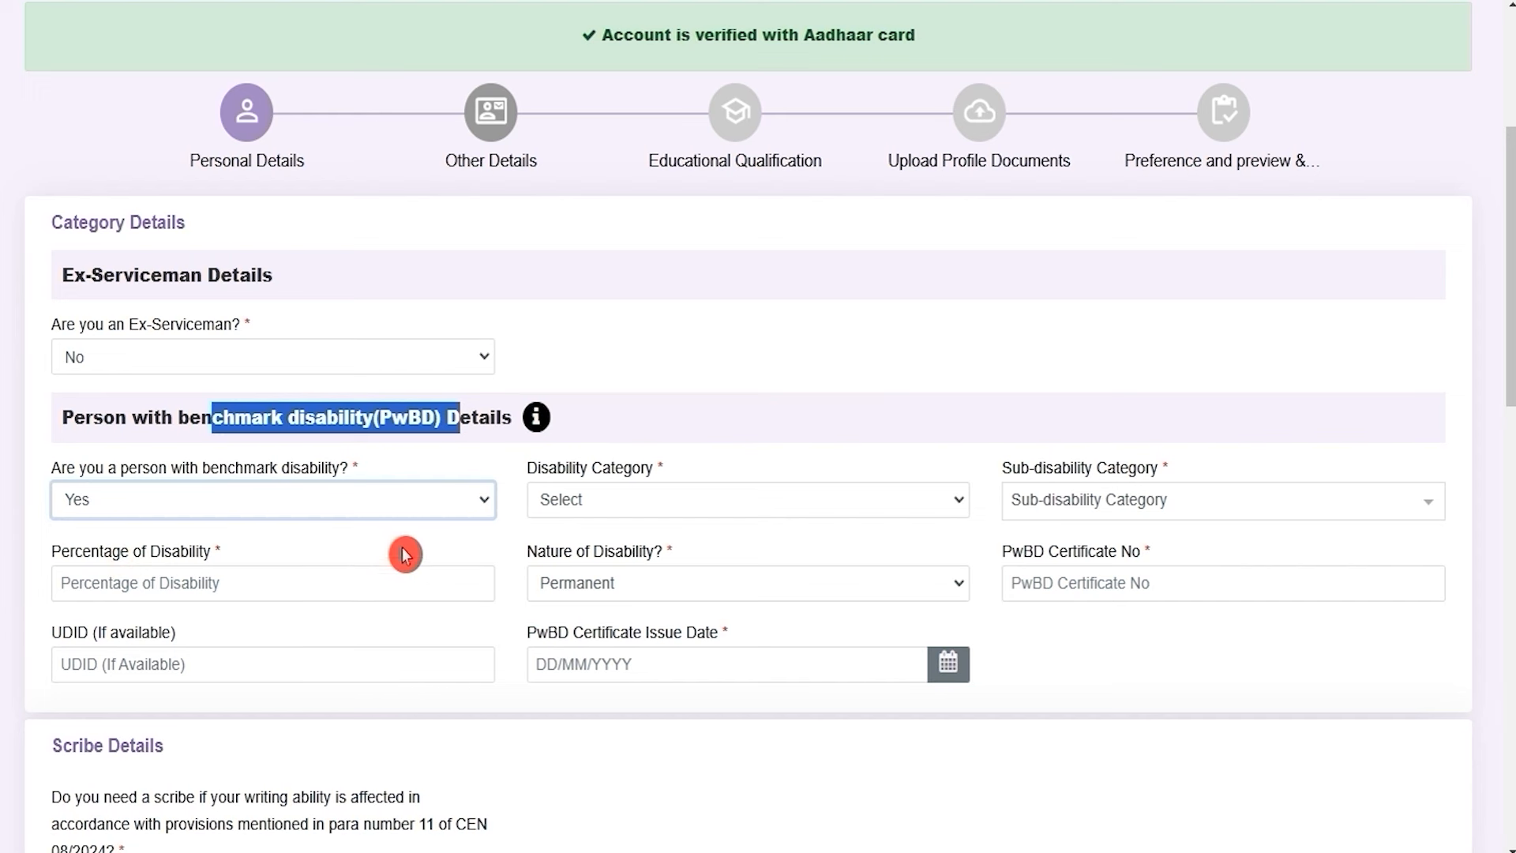
pyautogui.click(656, 495)
pyautogui.click(656, 496)
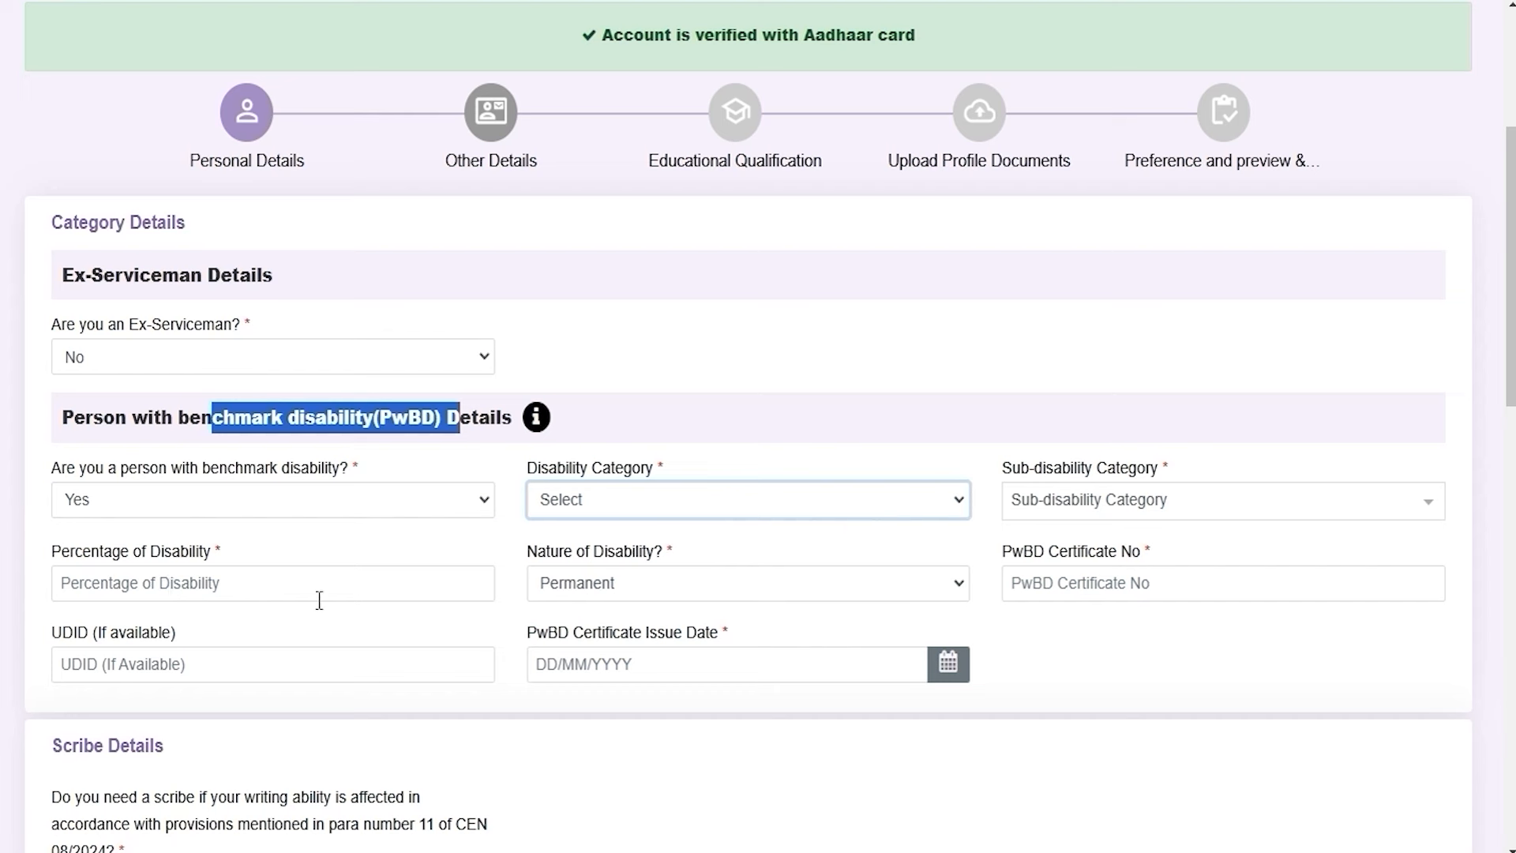
pyautogui.click(610, 588)
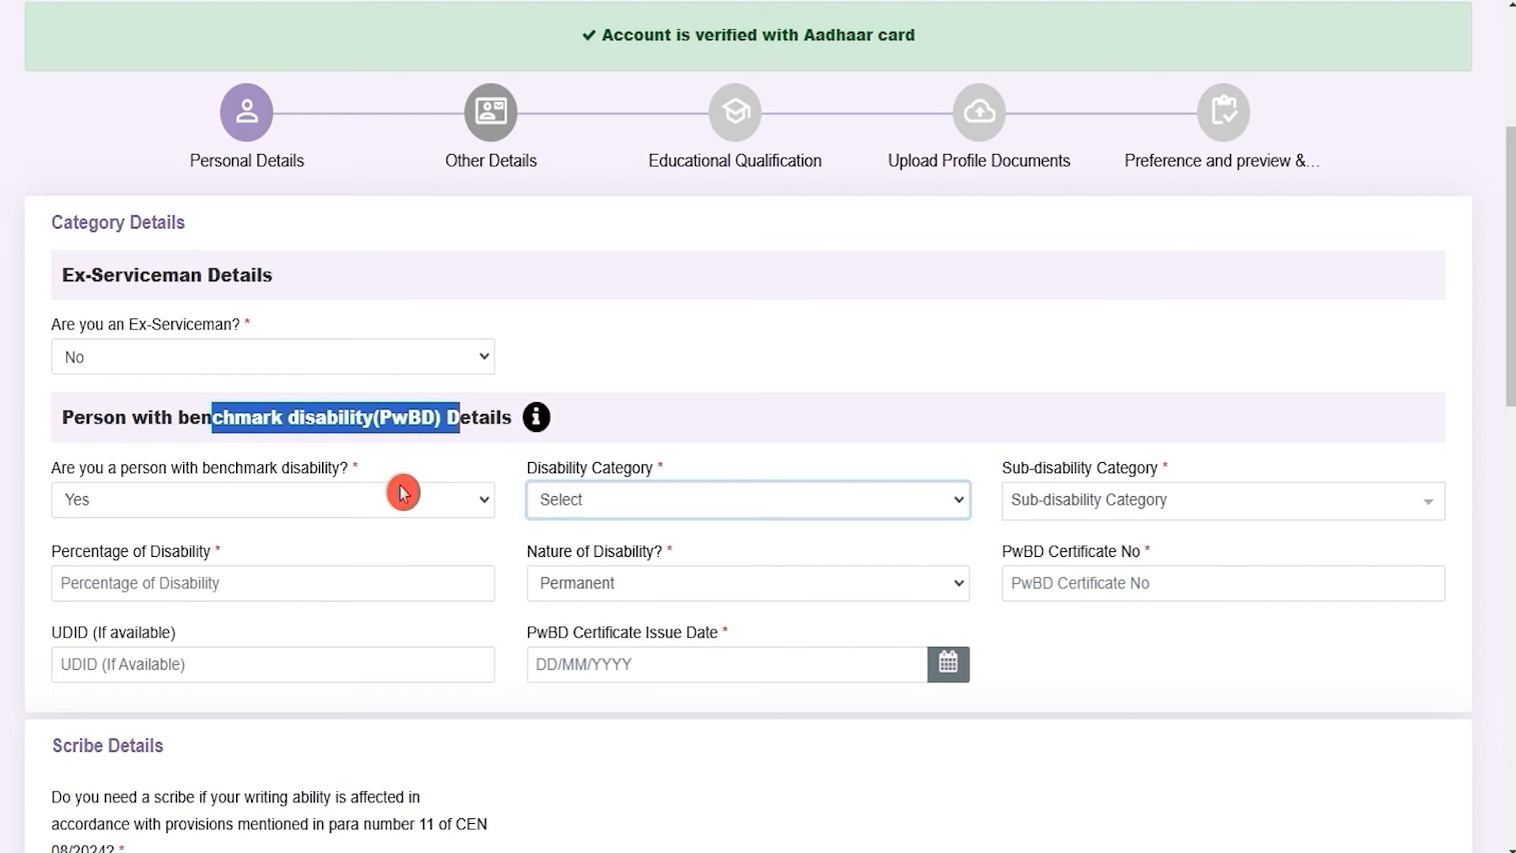
pyautogui.click(339, 498)
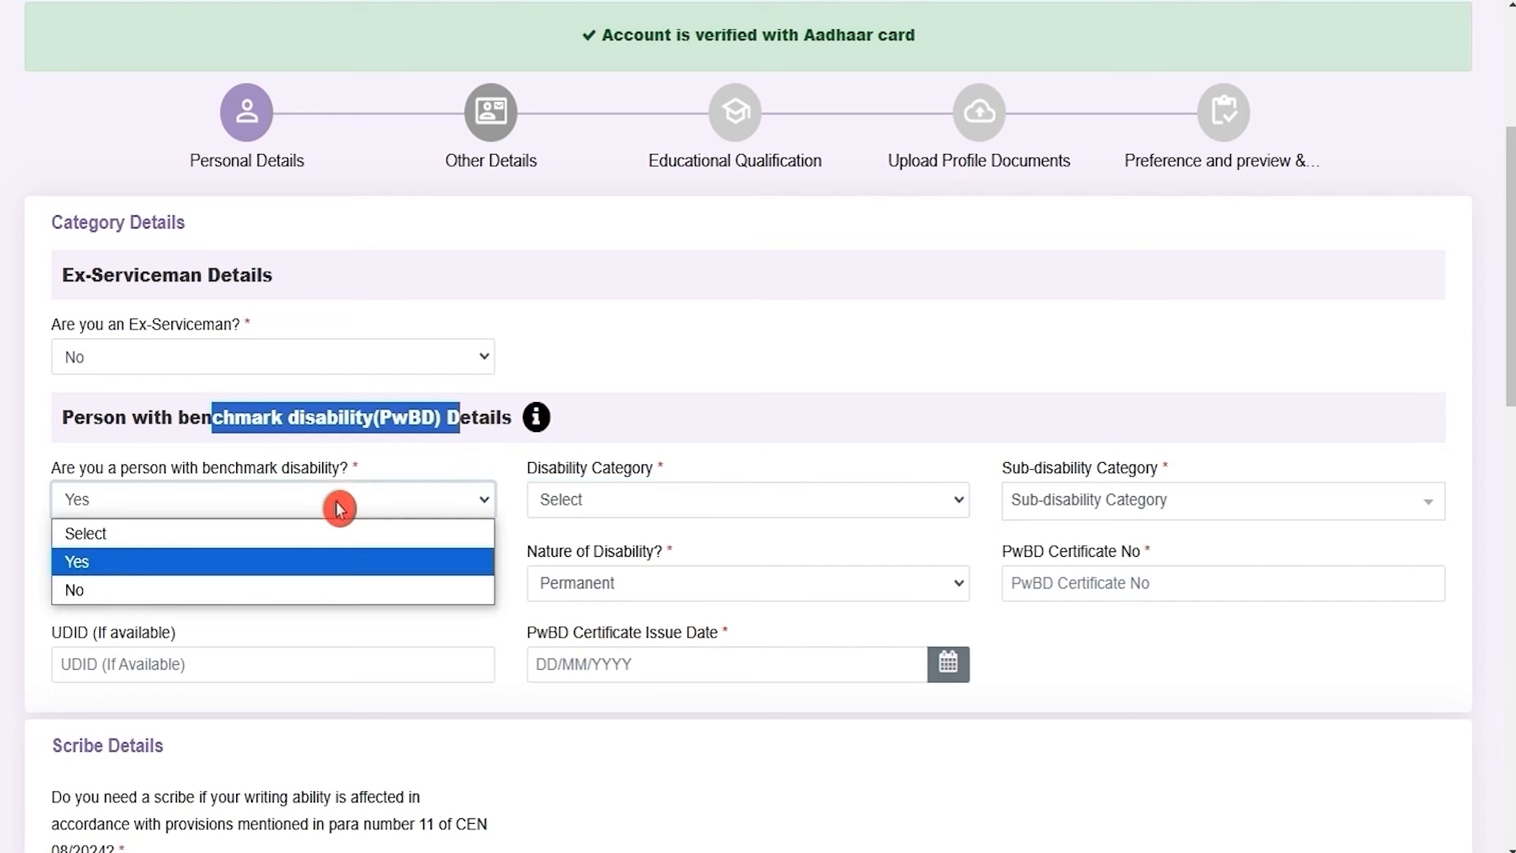
pyautogui.click(120, 591)
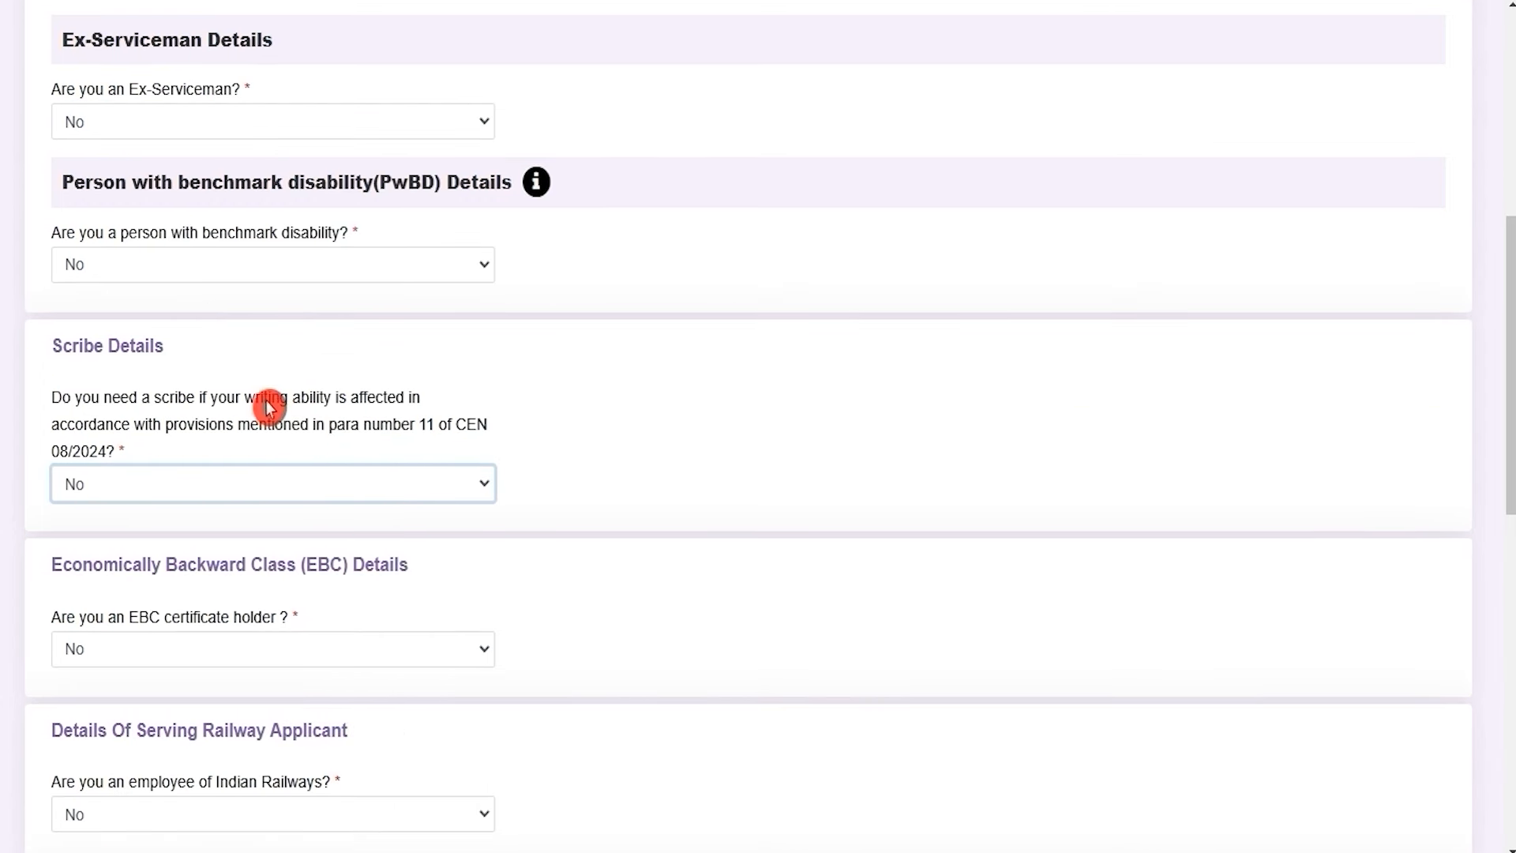
pyautogui.click(219, 493)
pyautogui.click(142, 547)
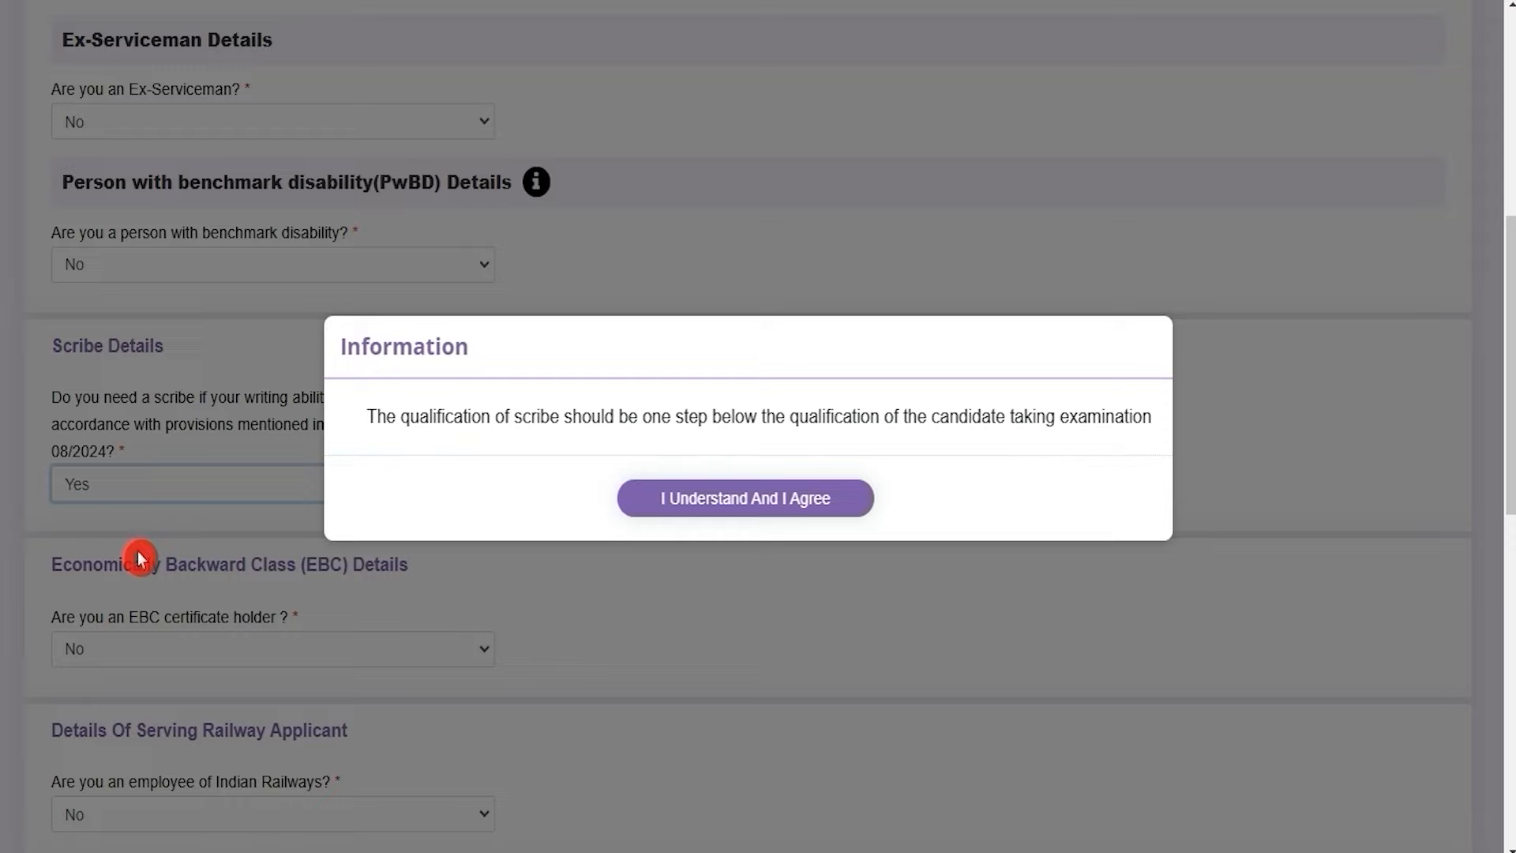
pyautogui.click(640, 518)
pyautogui.click(306, 494)
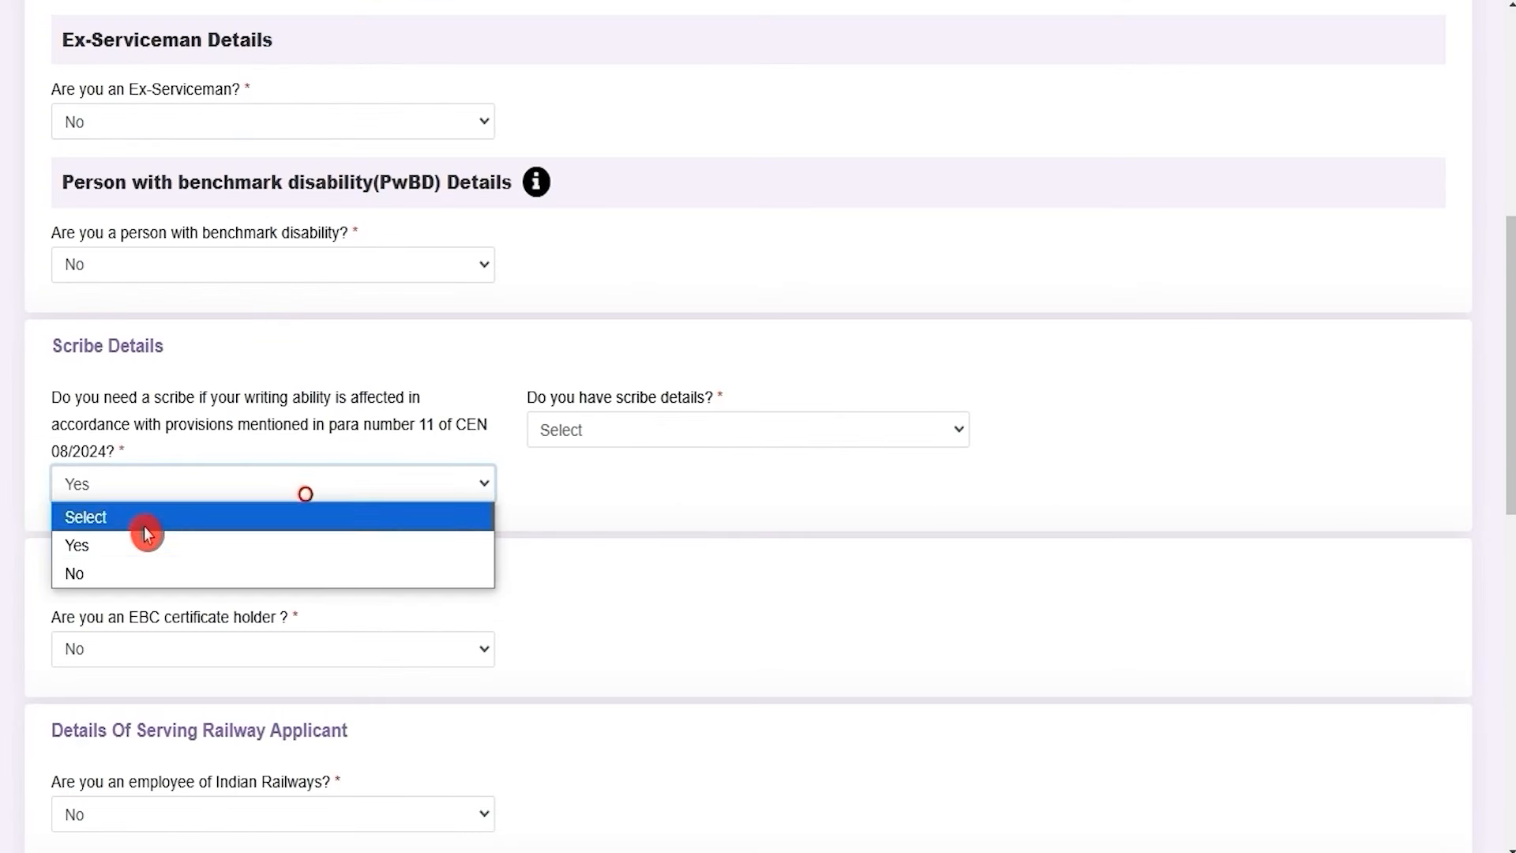
pyautogui.click(107, 574)
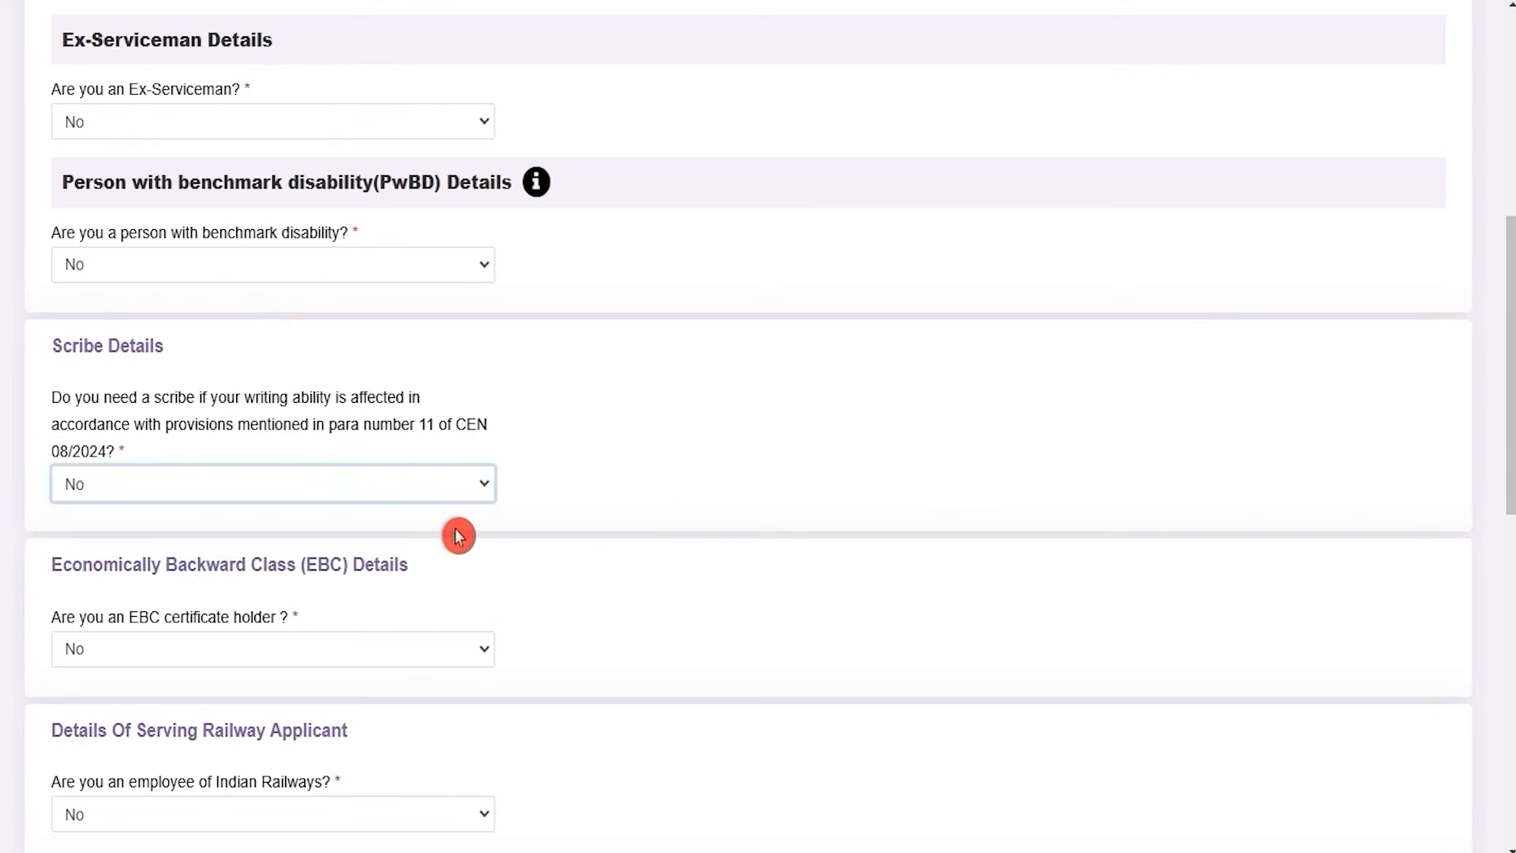
pyautogui.scroll(-4, 458, 534)
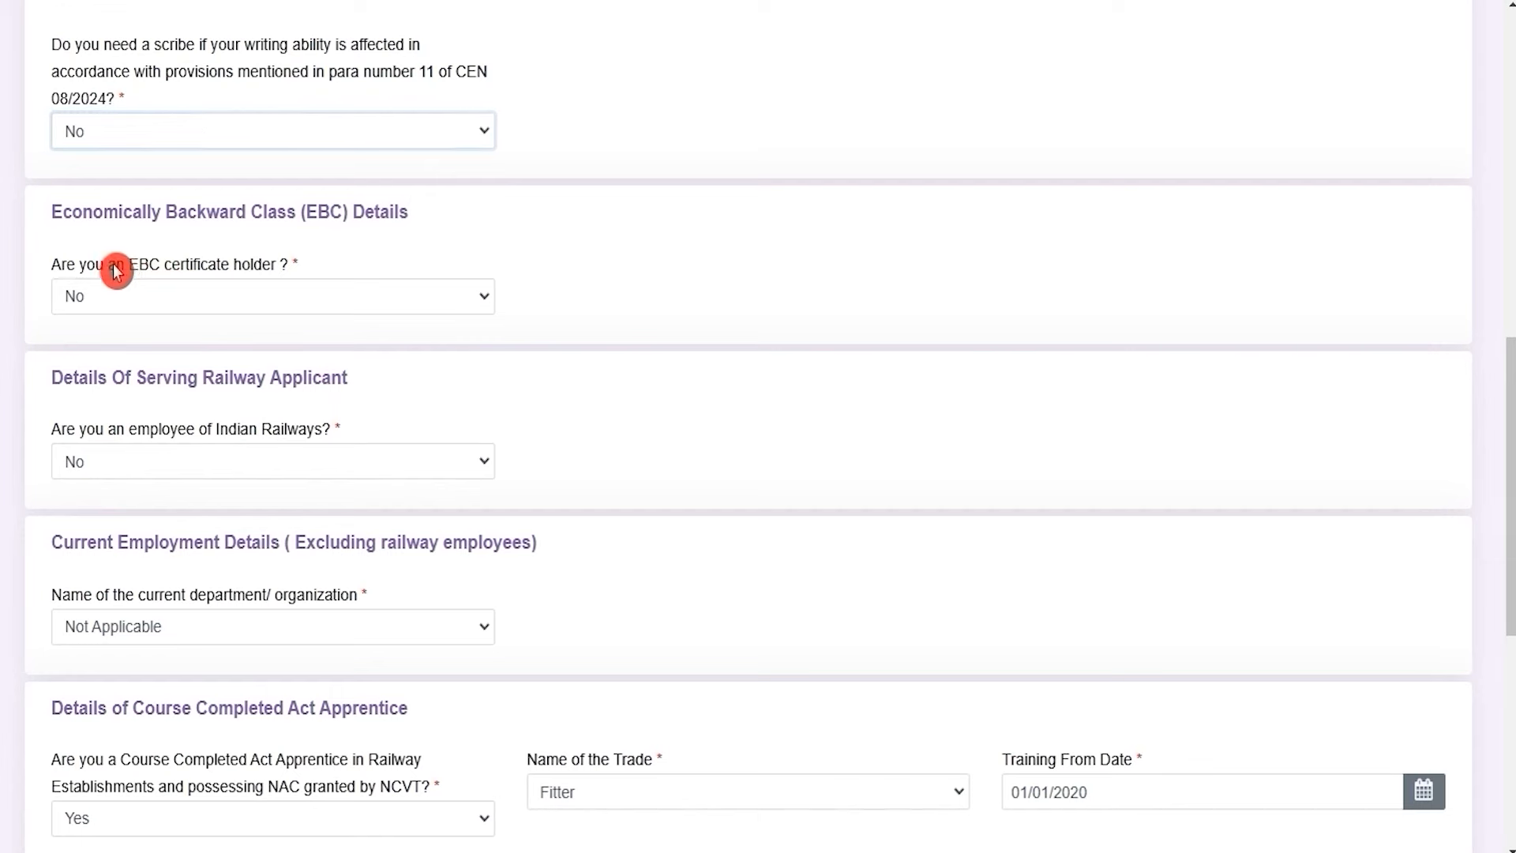
pyautogui.moveTo(116, 270); pyautogui.dragTo(240, 268)
pyautogui.click(231, 298)
pyautogui.click(146, 360)
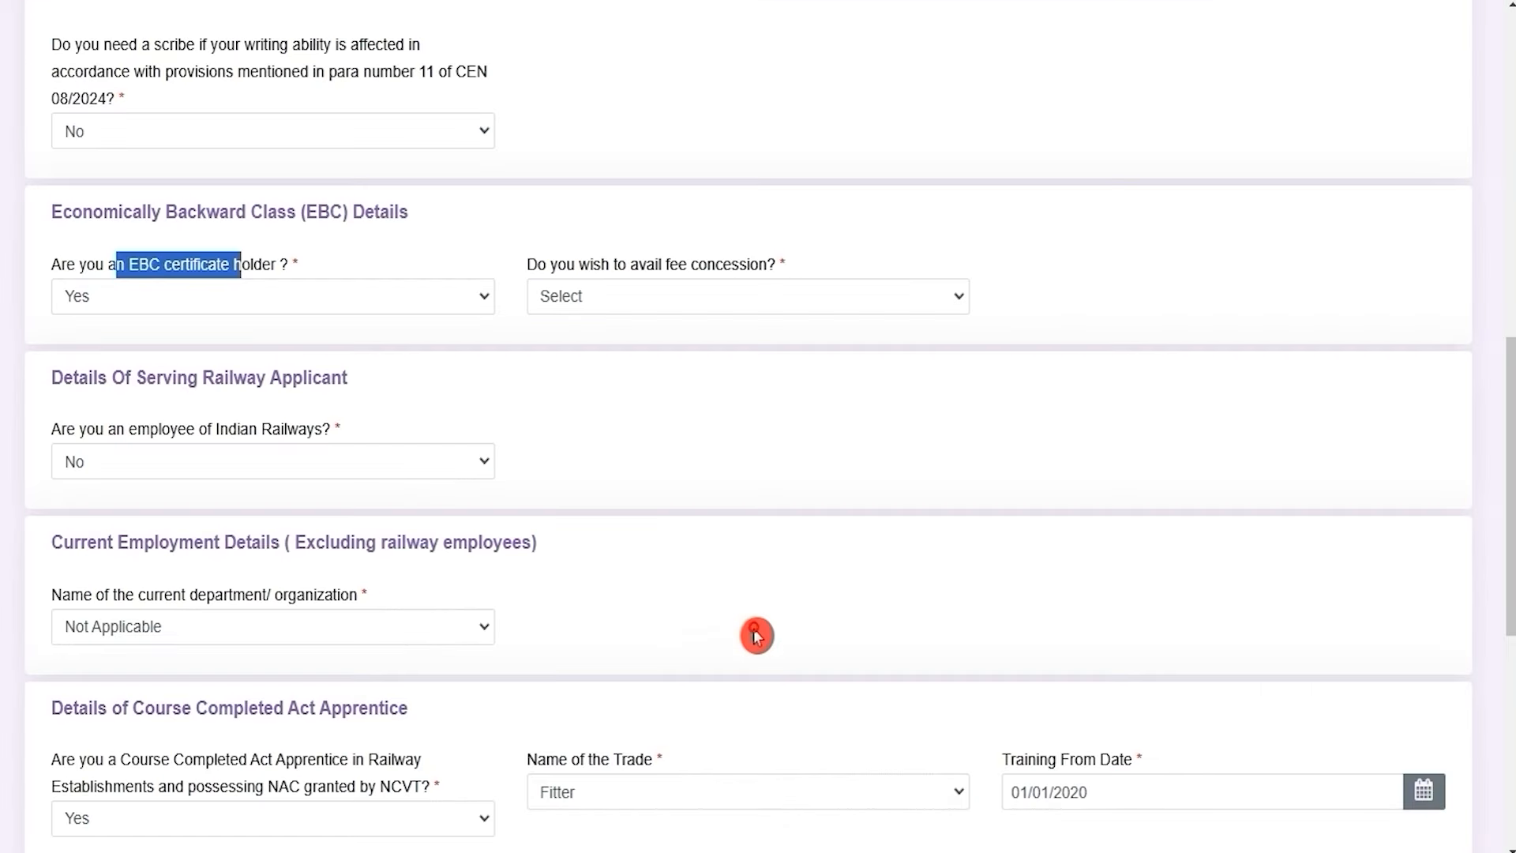
pyautogui.click(750, 629)
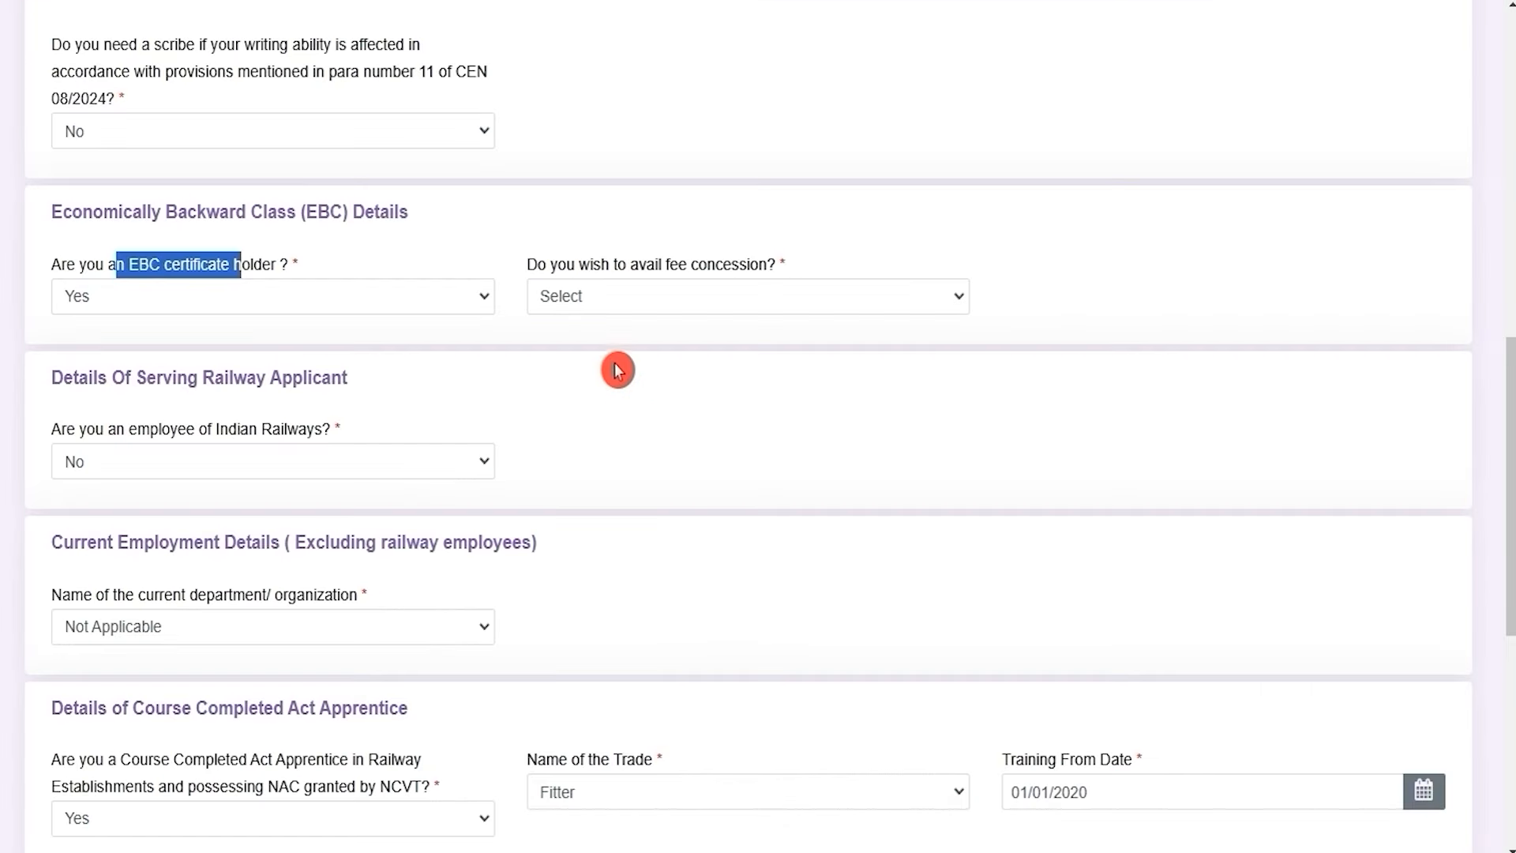
pyautogui.click(684, 306)
pyautogui.click(476, 298)
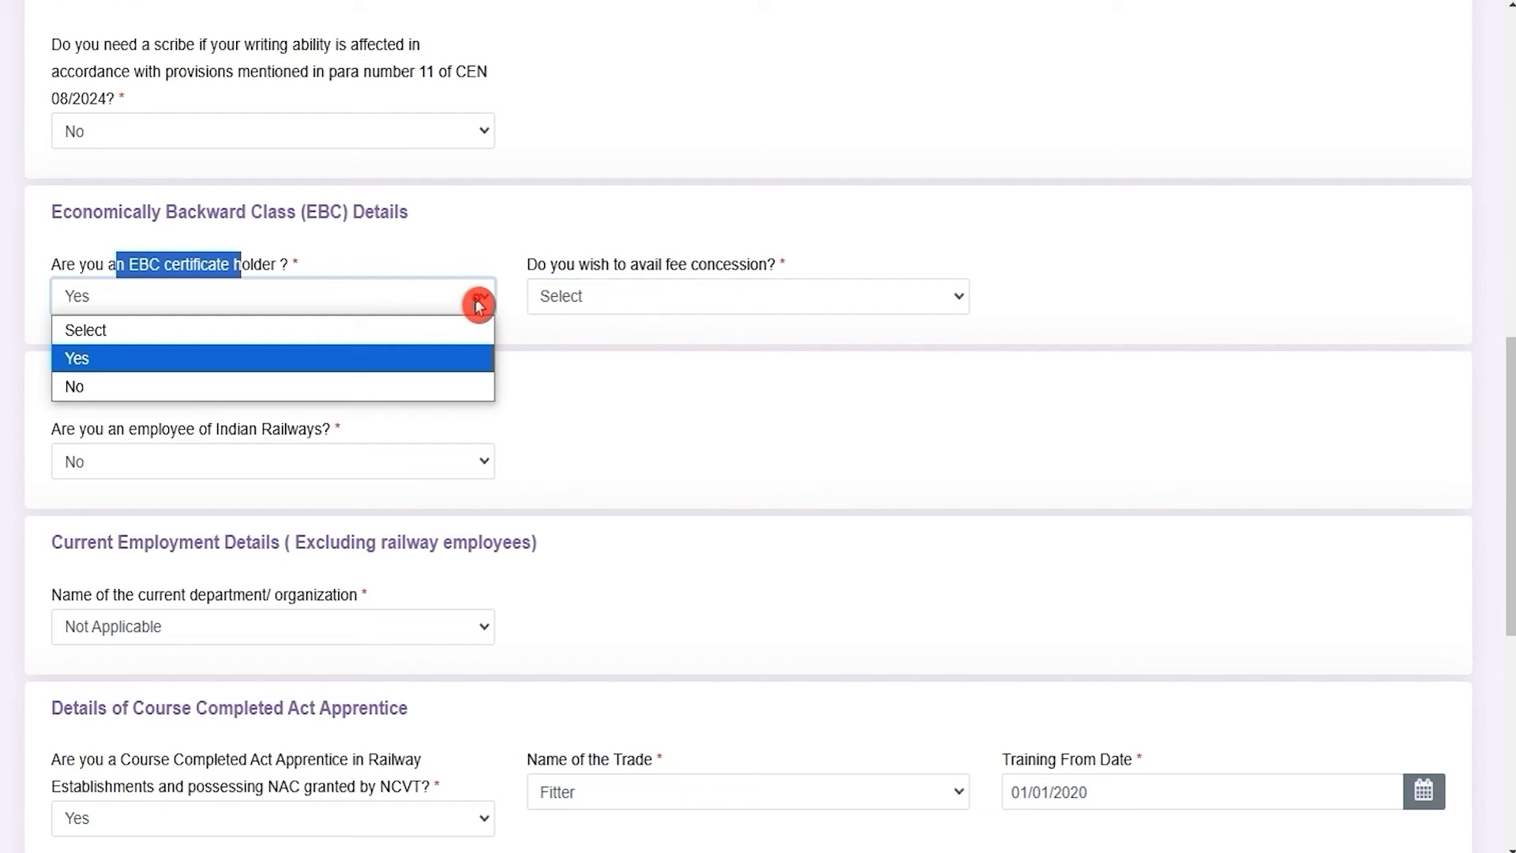
pyautogui.click(250, 387)
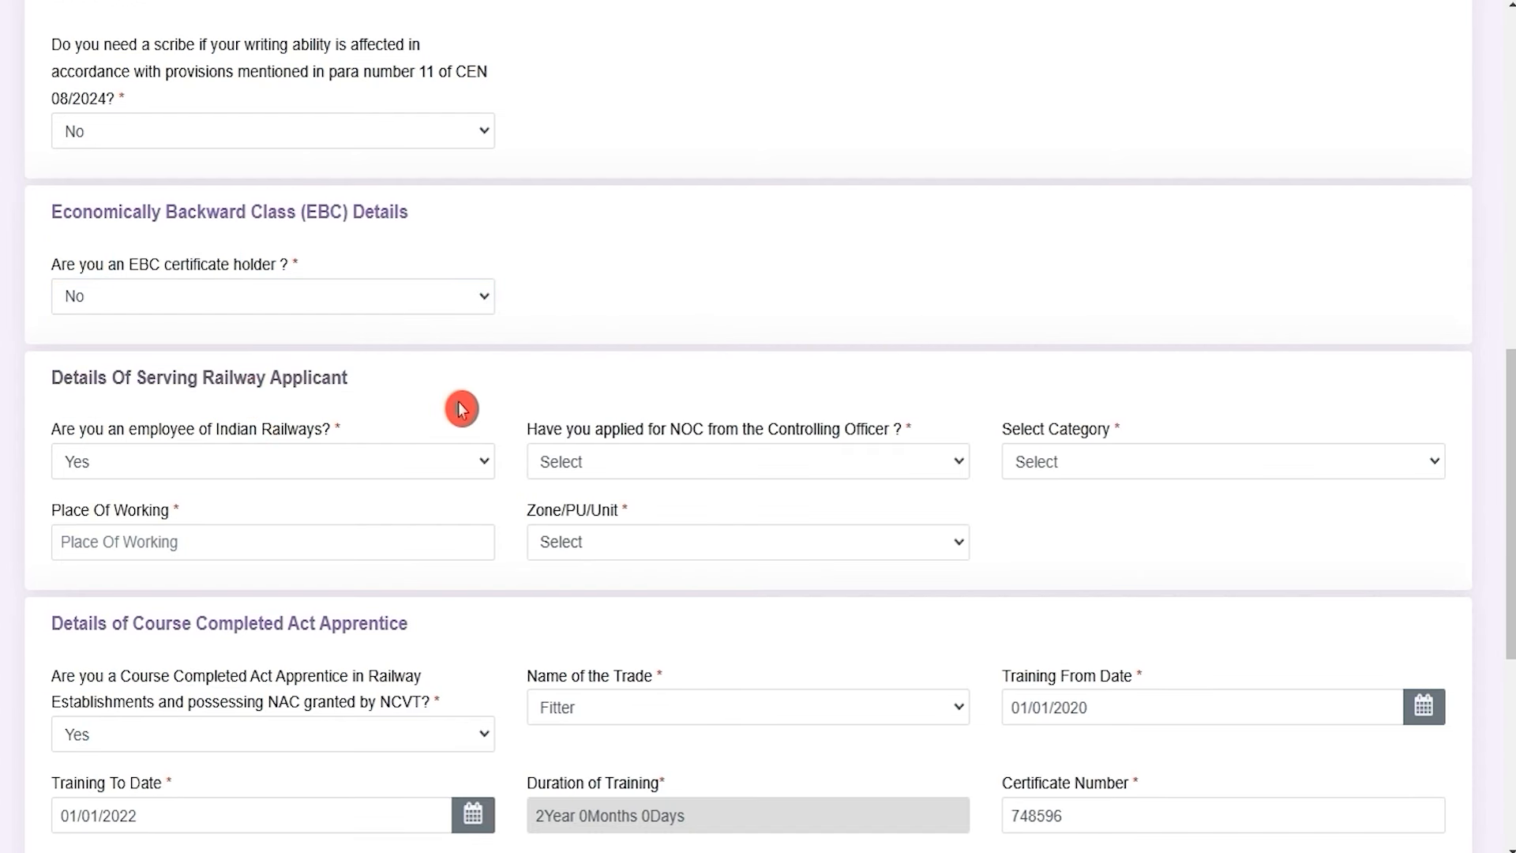
pyautogui.moveTo(108, 429); pyautogui.dragTo(284, 434)
pyautogui.click(266, 470)
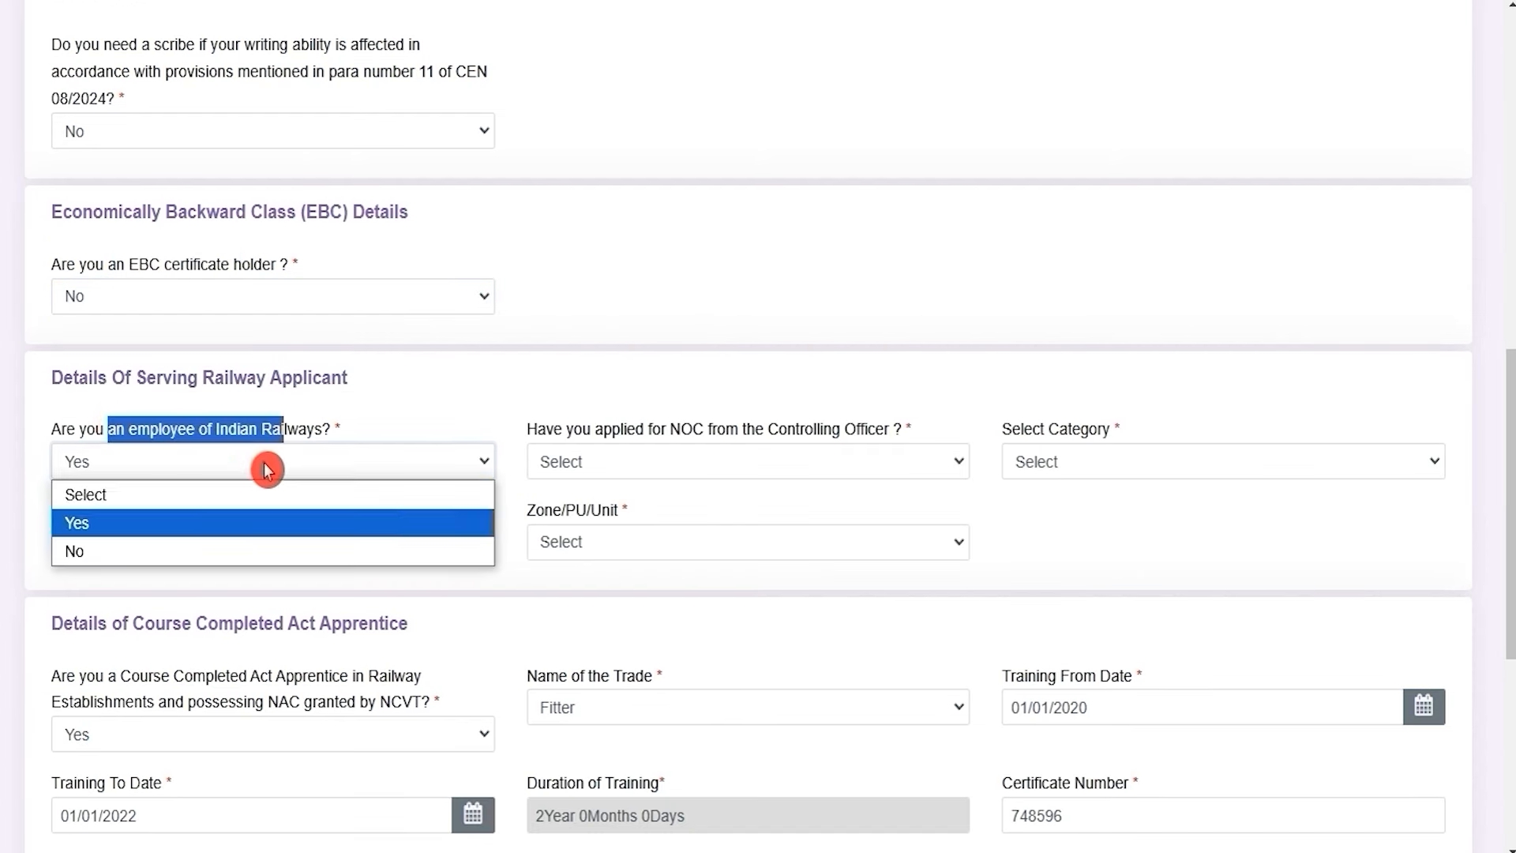
pyautogui.click(122, 526)
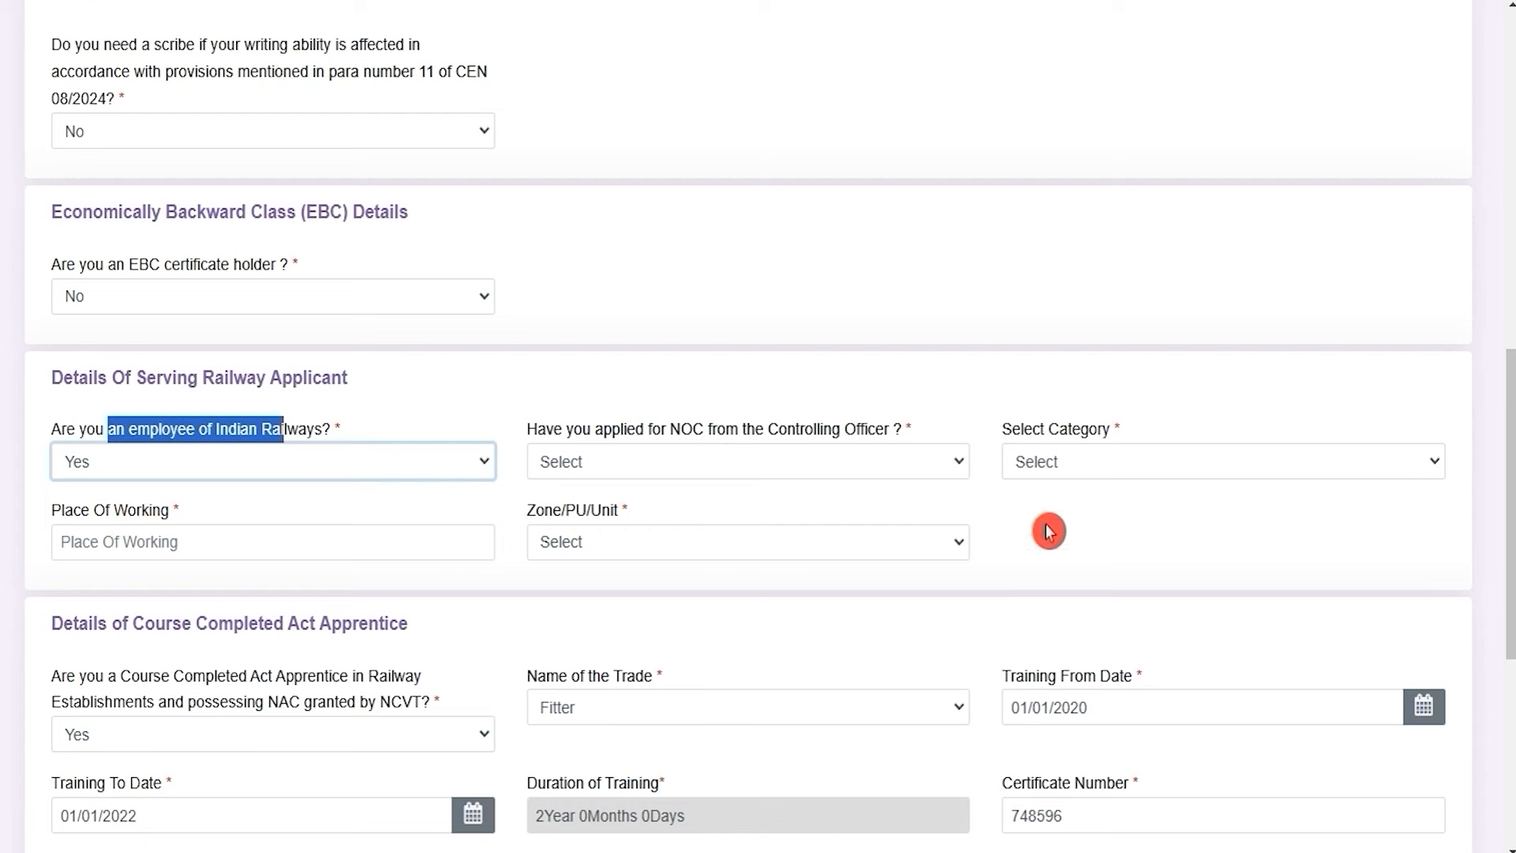
pyautogui.click(237, 462)
pyautogui.click(111, 547)
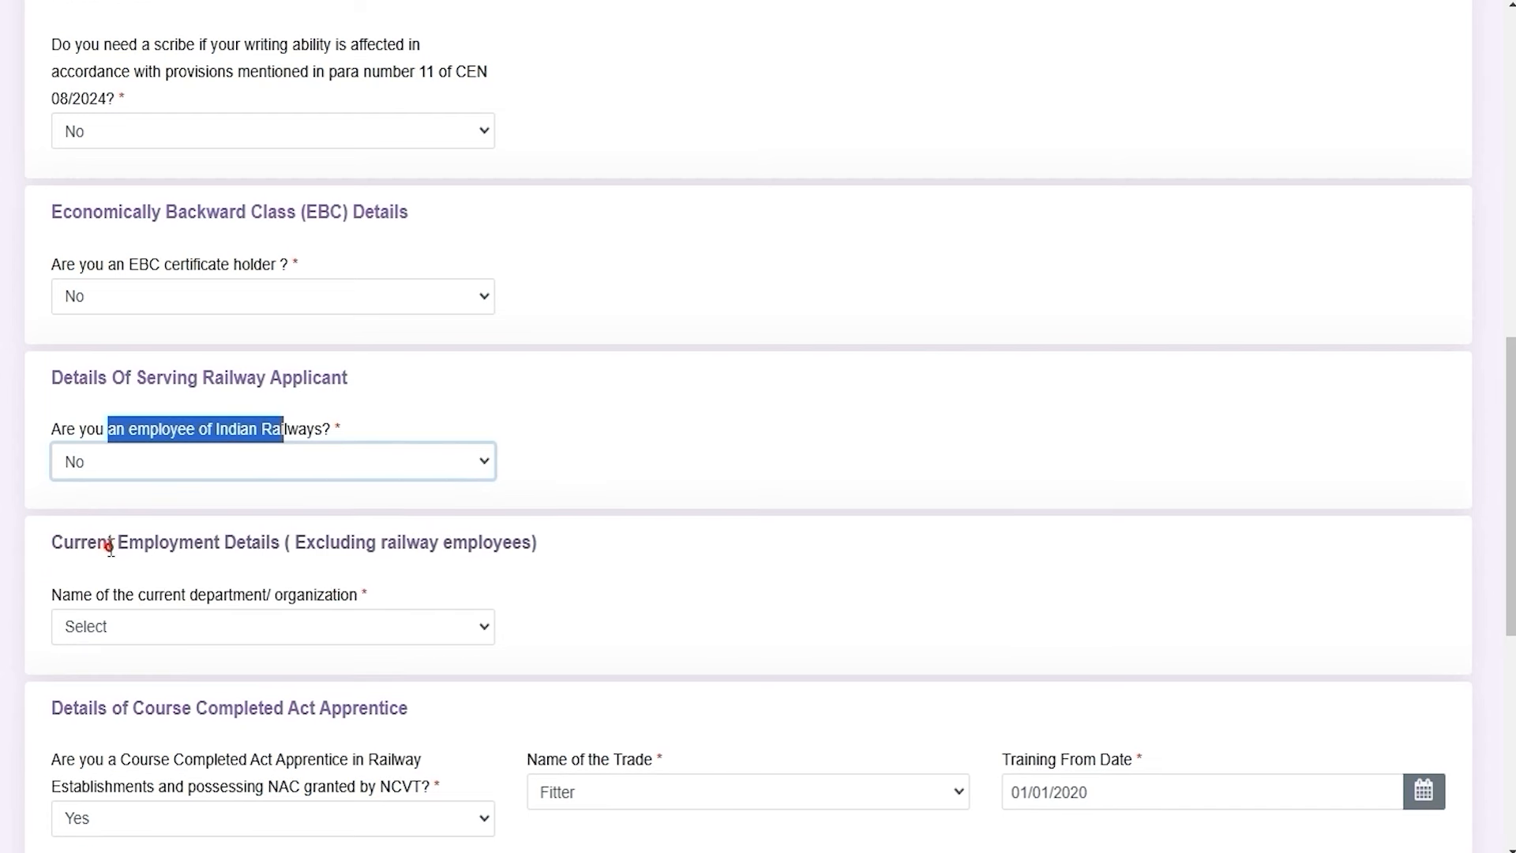
pyautogui.click(733, 592)
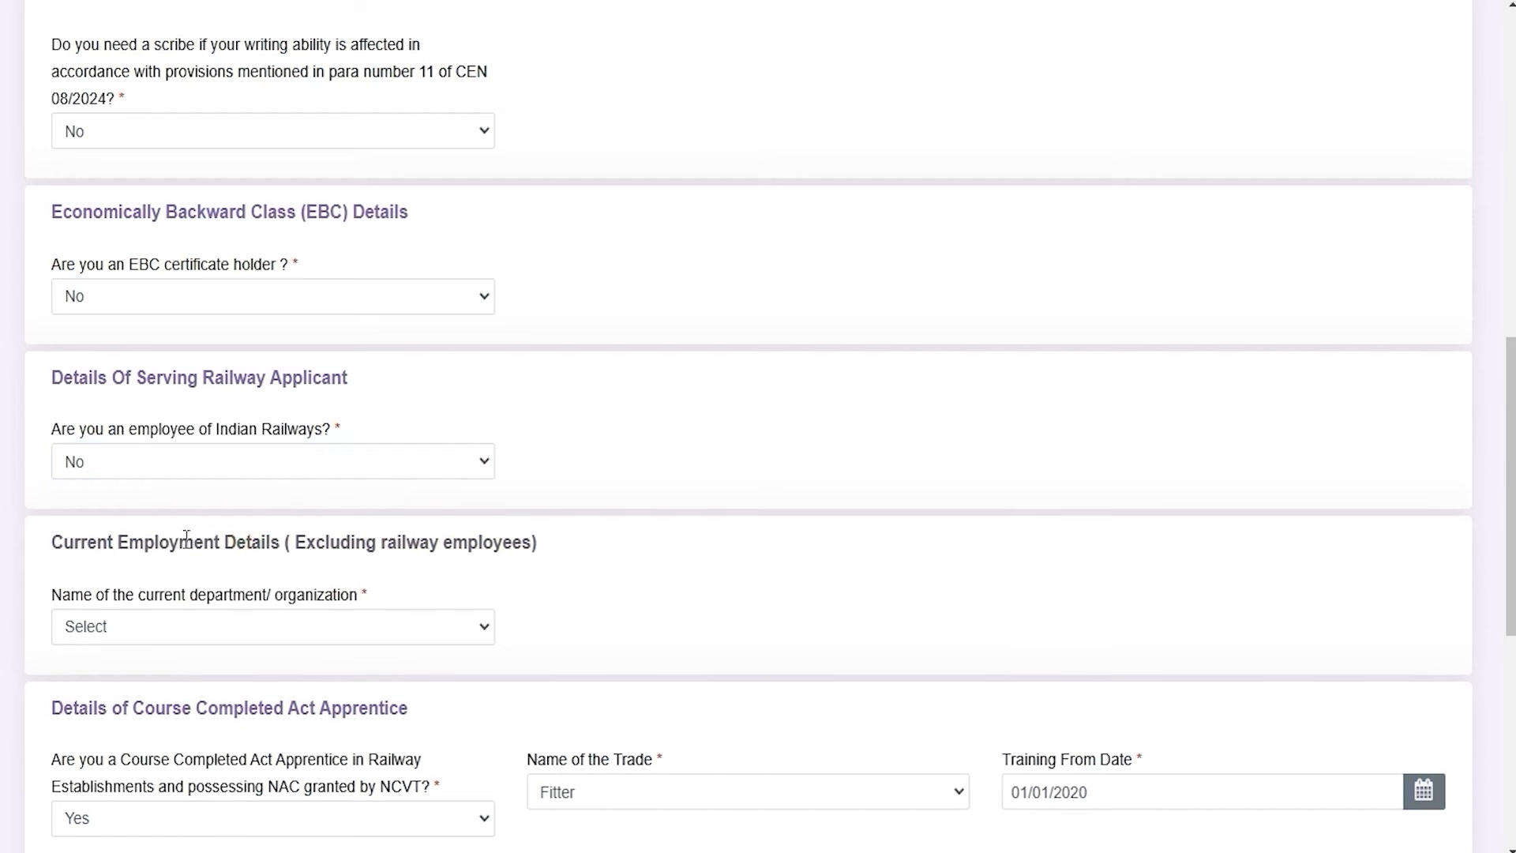
pyautogui.moveTo(104, 540); pyautogui.dragTo(325, 543)
pyautogui.click(220, 626)
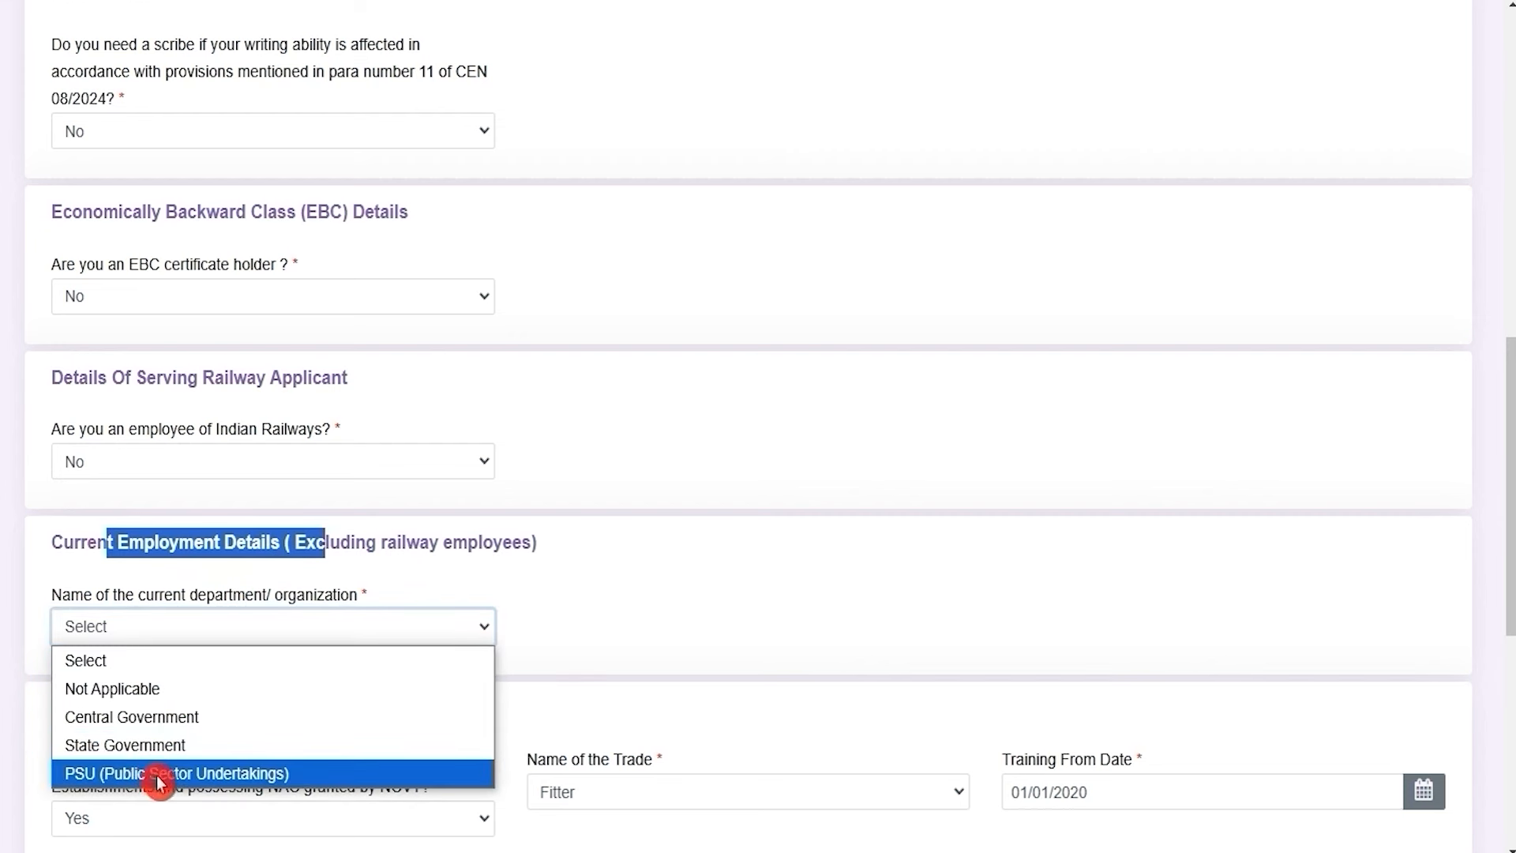
pyautogui.click(135, 693)
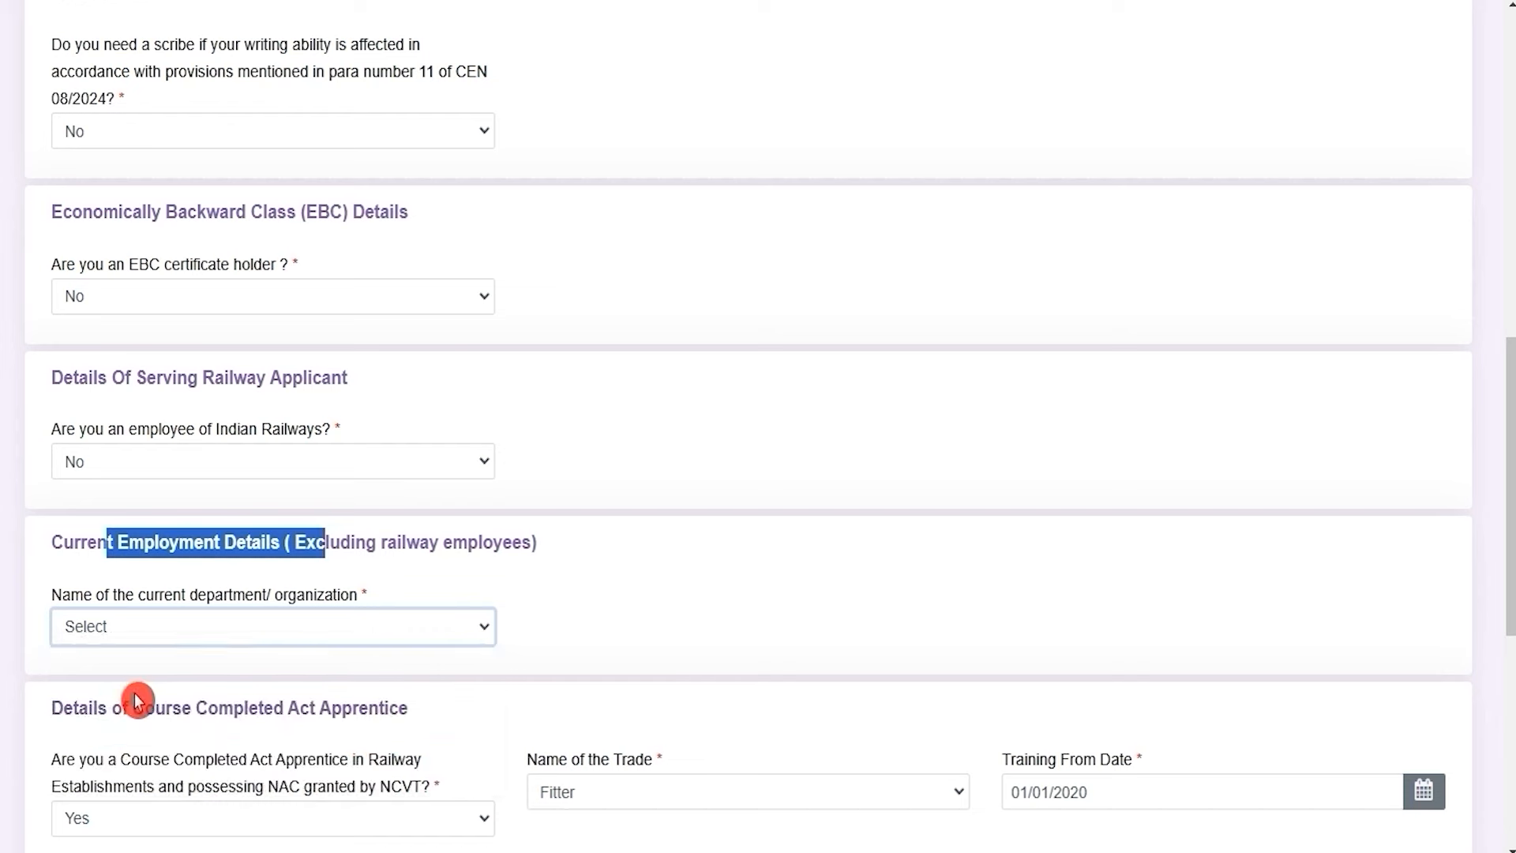
# Switch the Act Apprentice answer to No and back to Yes to restore the training fields
pyautogui.scroll(-4, 613, 626)
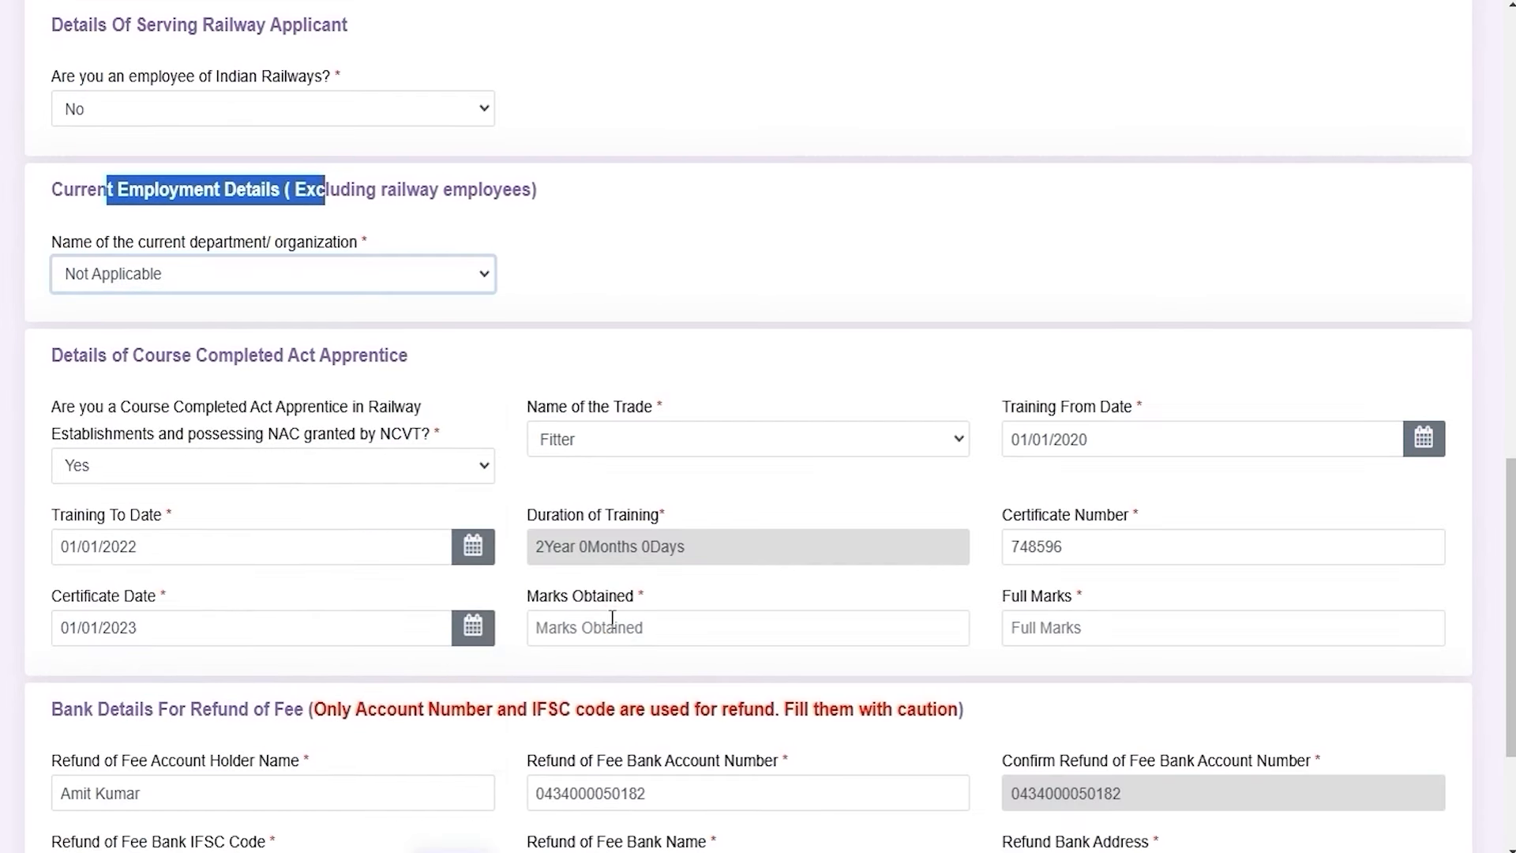
pyautogui.scroll(-2, 613, 622)
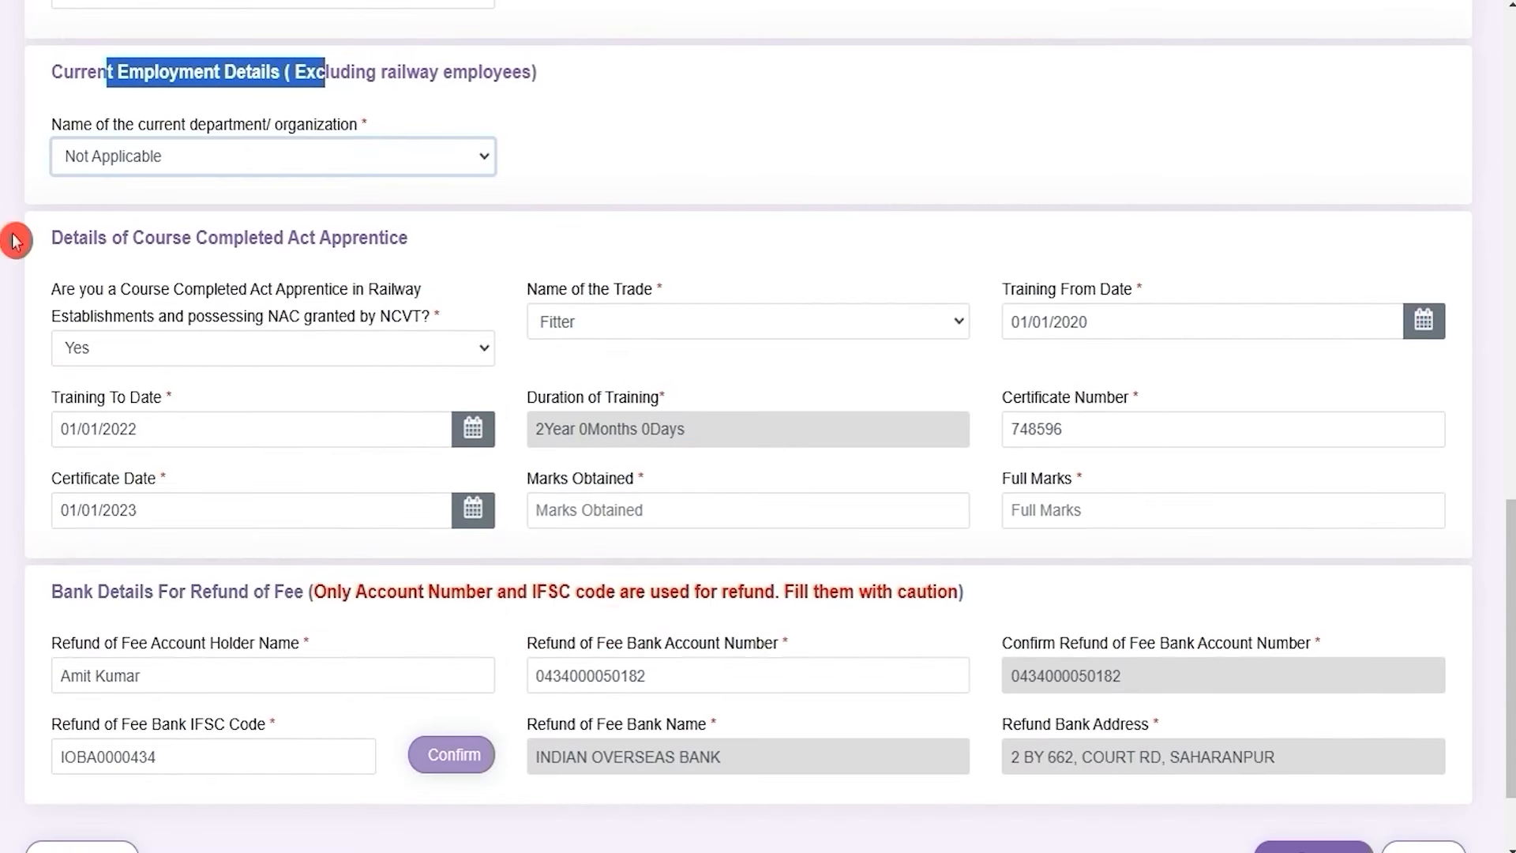
pyautogui.moveTo(90, 239); pyautogui.dragTo(337, 237)
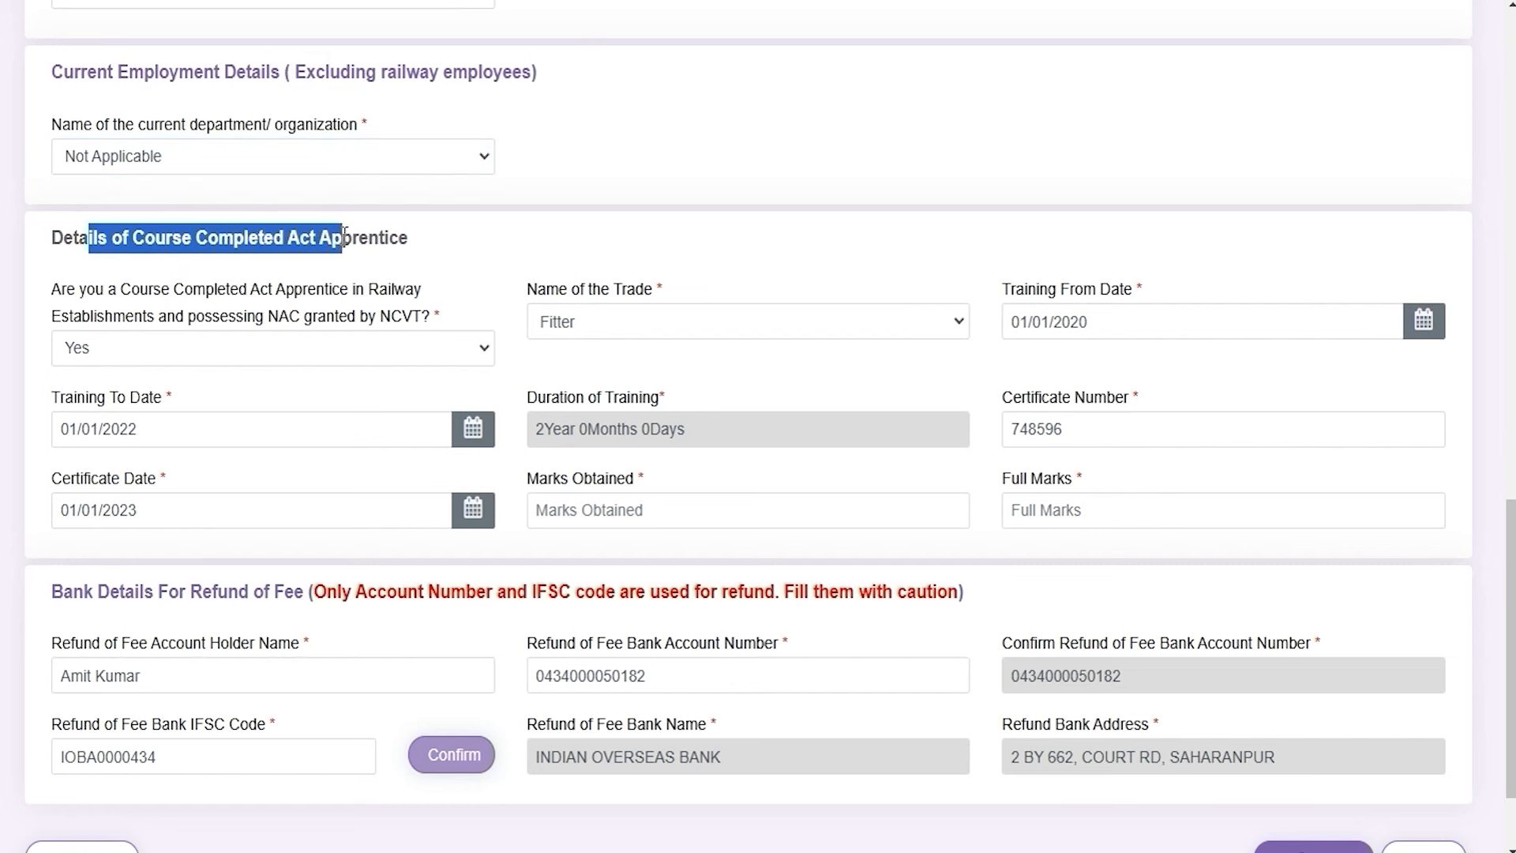
pyautogui.click(316, 341)
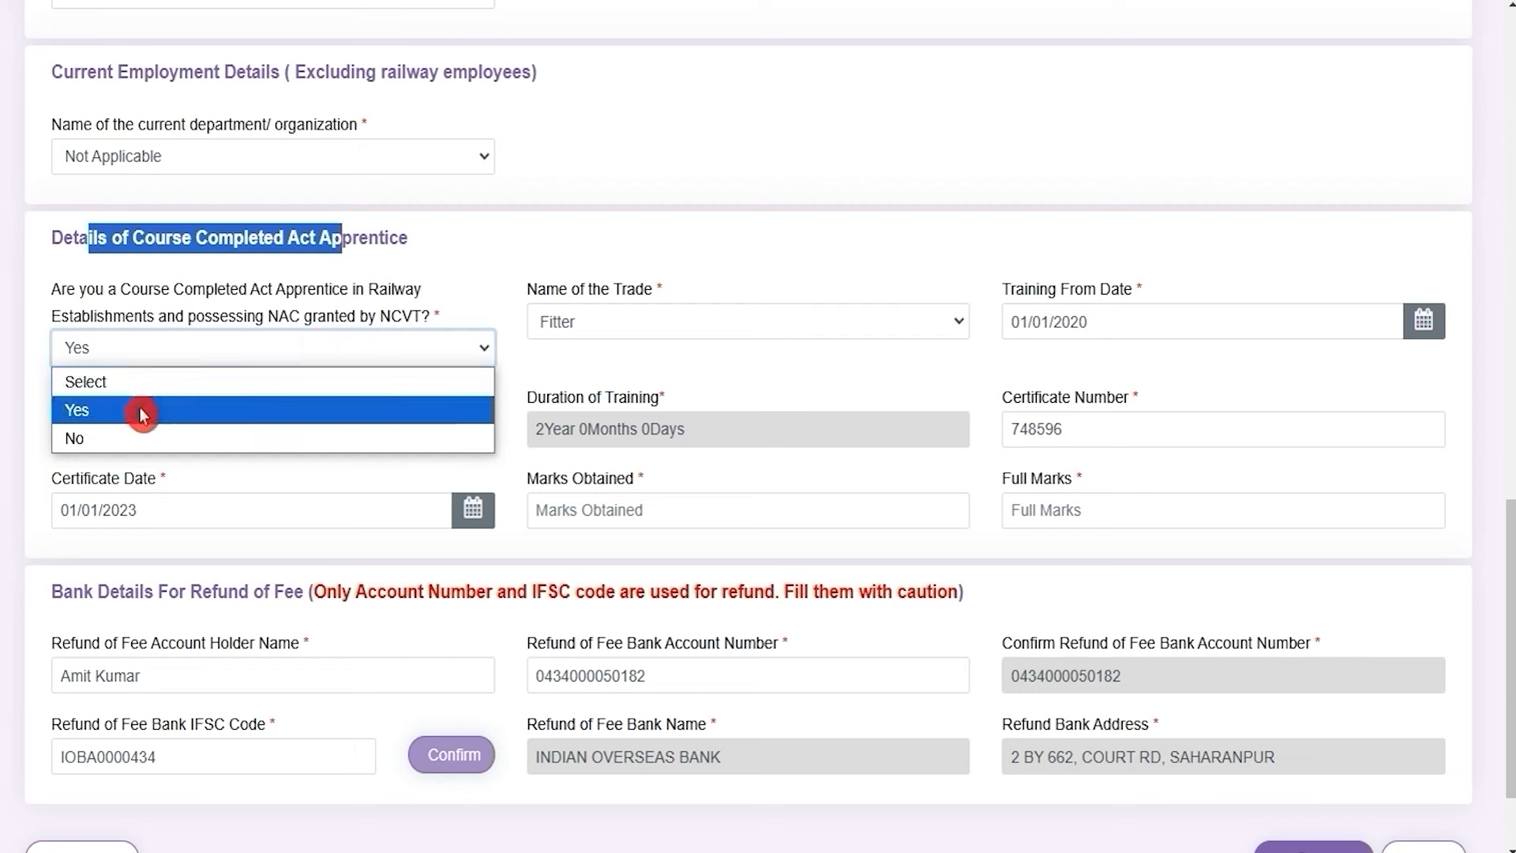
pyautogui.click(142, 413)
pyautogui.click(333, 346)
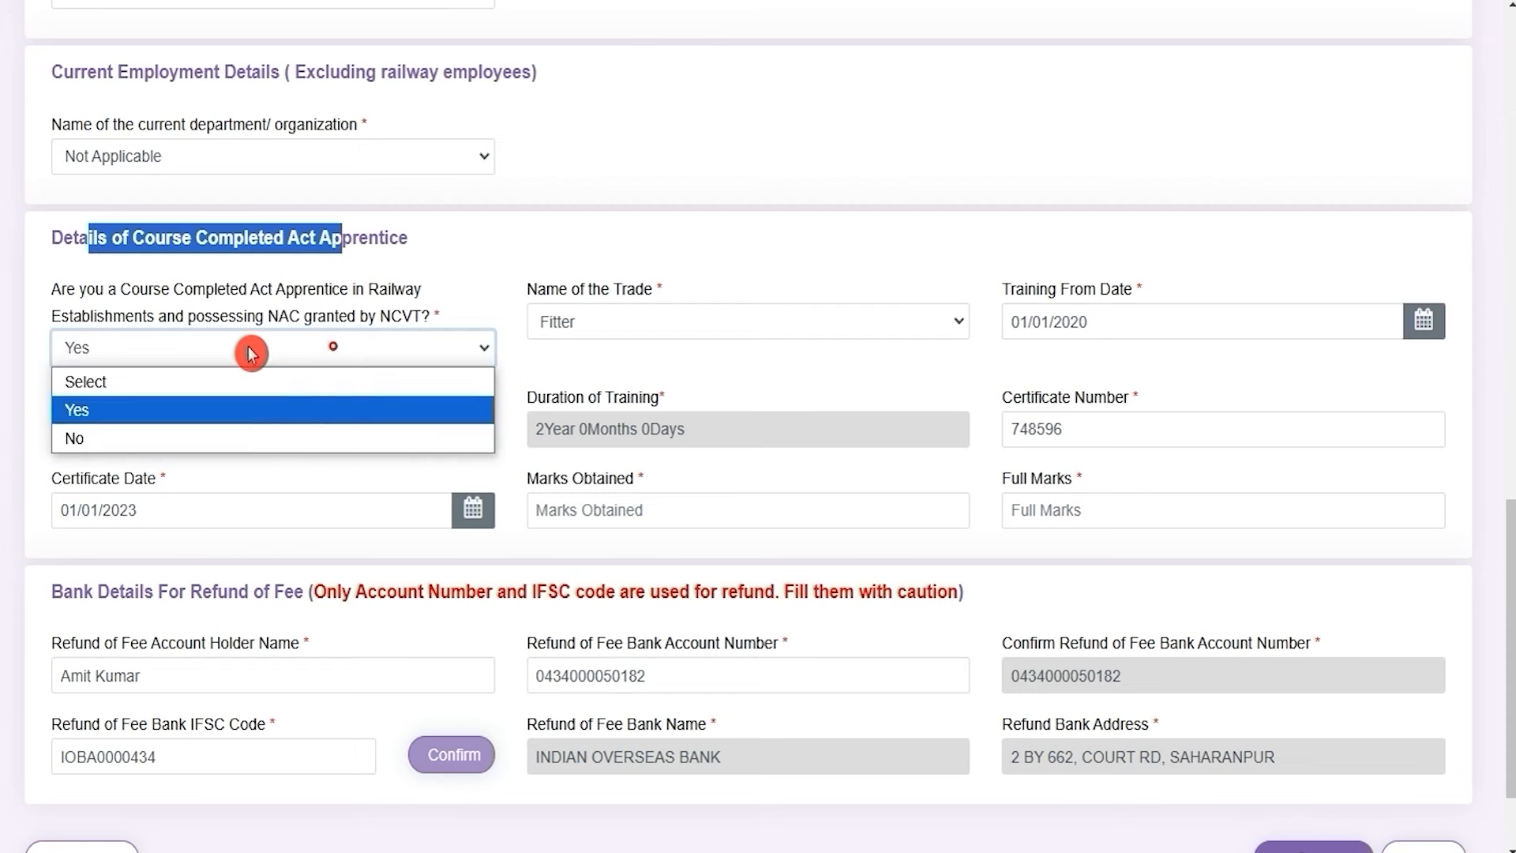
pyautogui.click(108, 438)
pyautogui.click(193, 381)
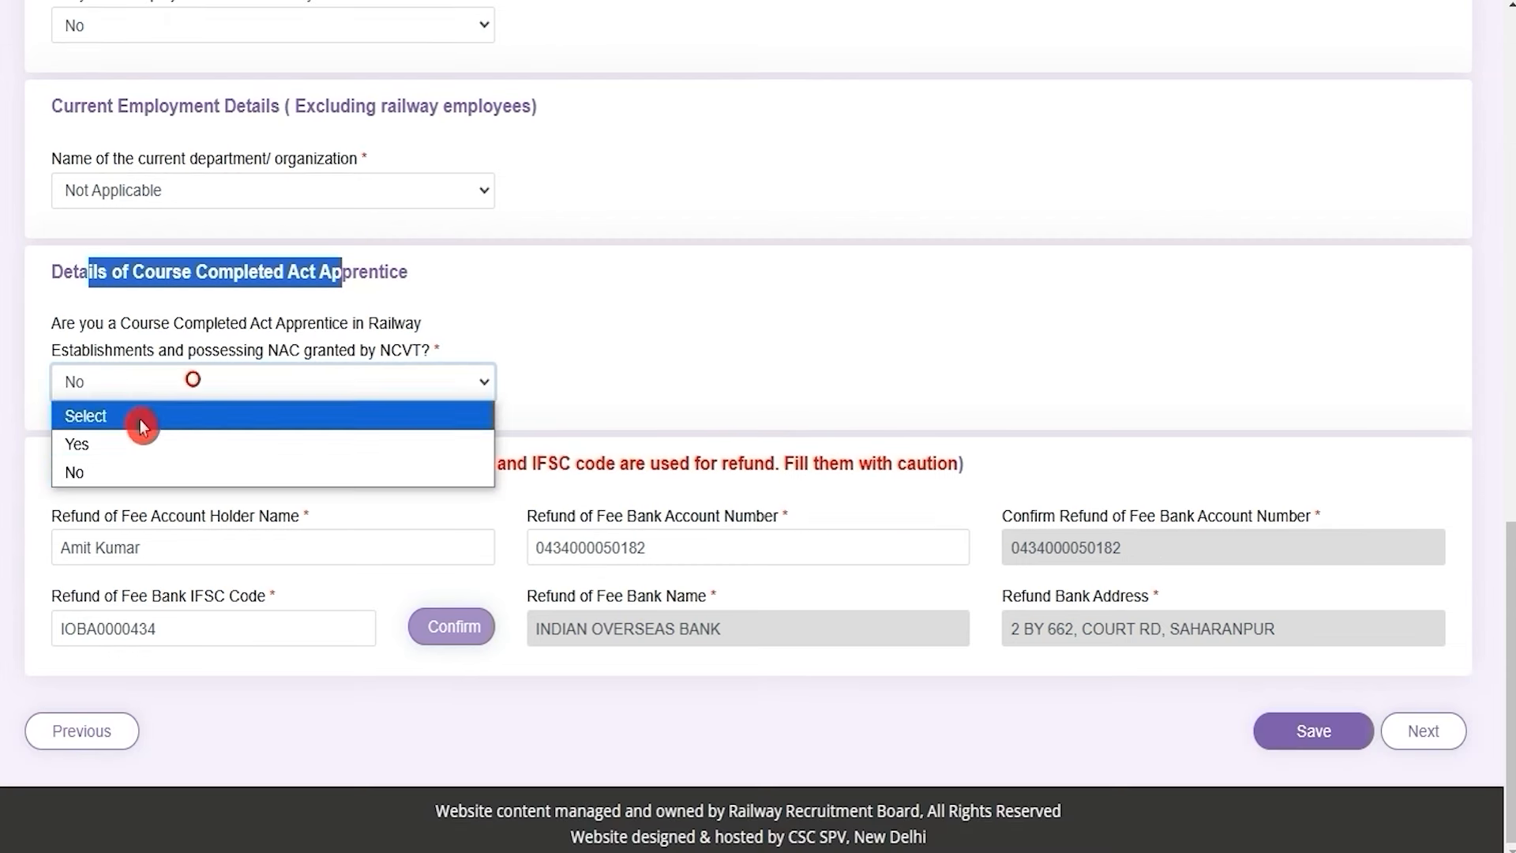
pyautogui.click(131, 443)
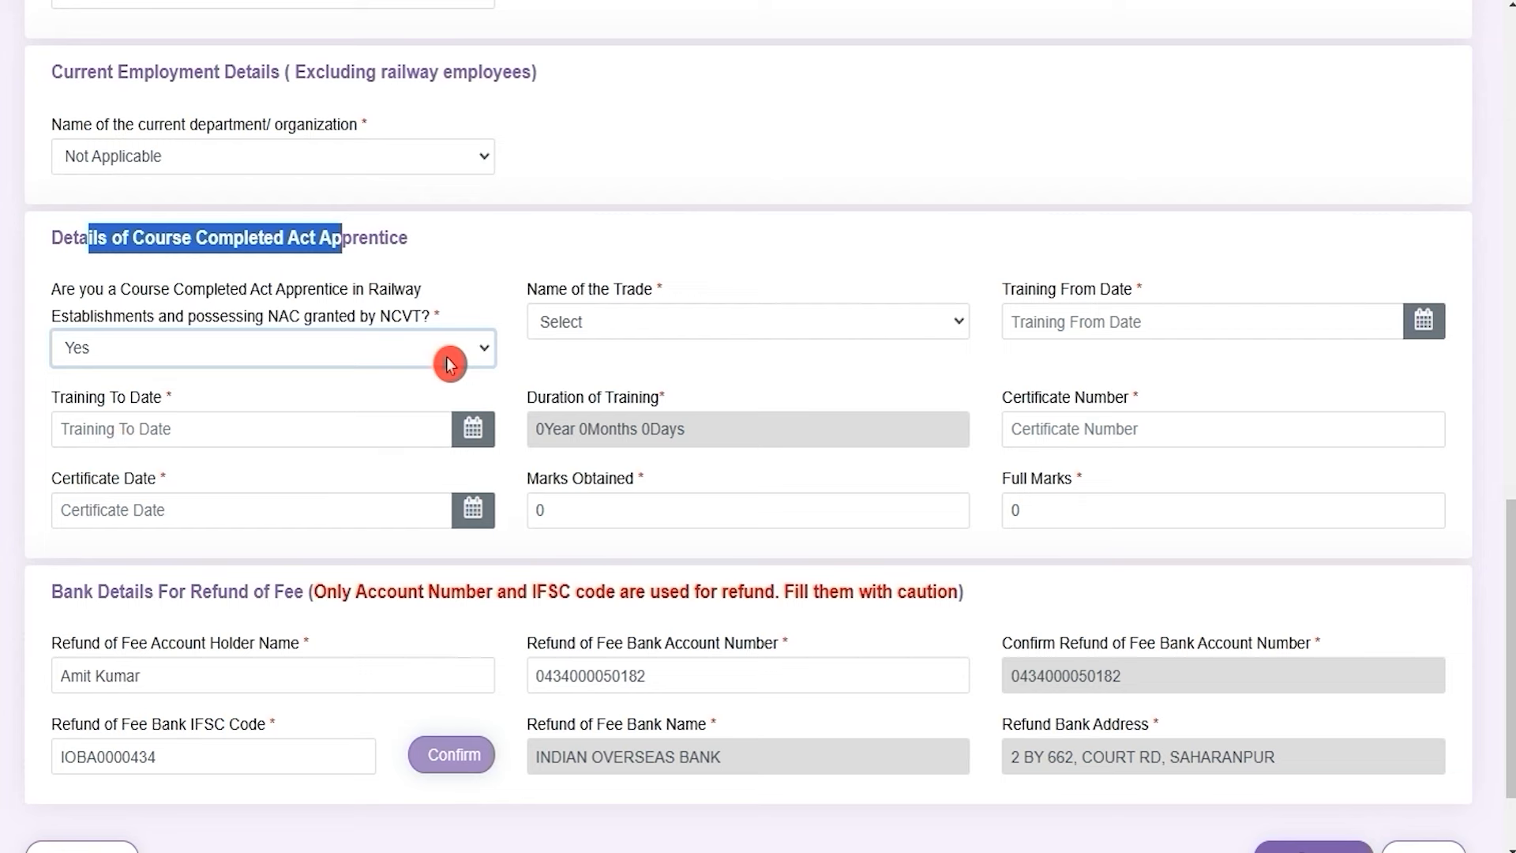
# Set the trade to Fitter and enter 450 marks obtained out of 600 full marks
pyautogui.click(624, 322)
pyautogui.click(626, 582)
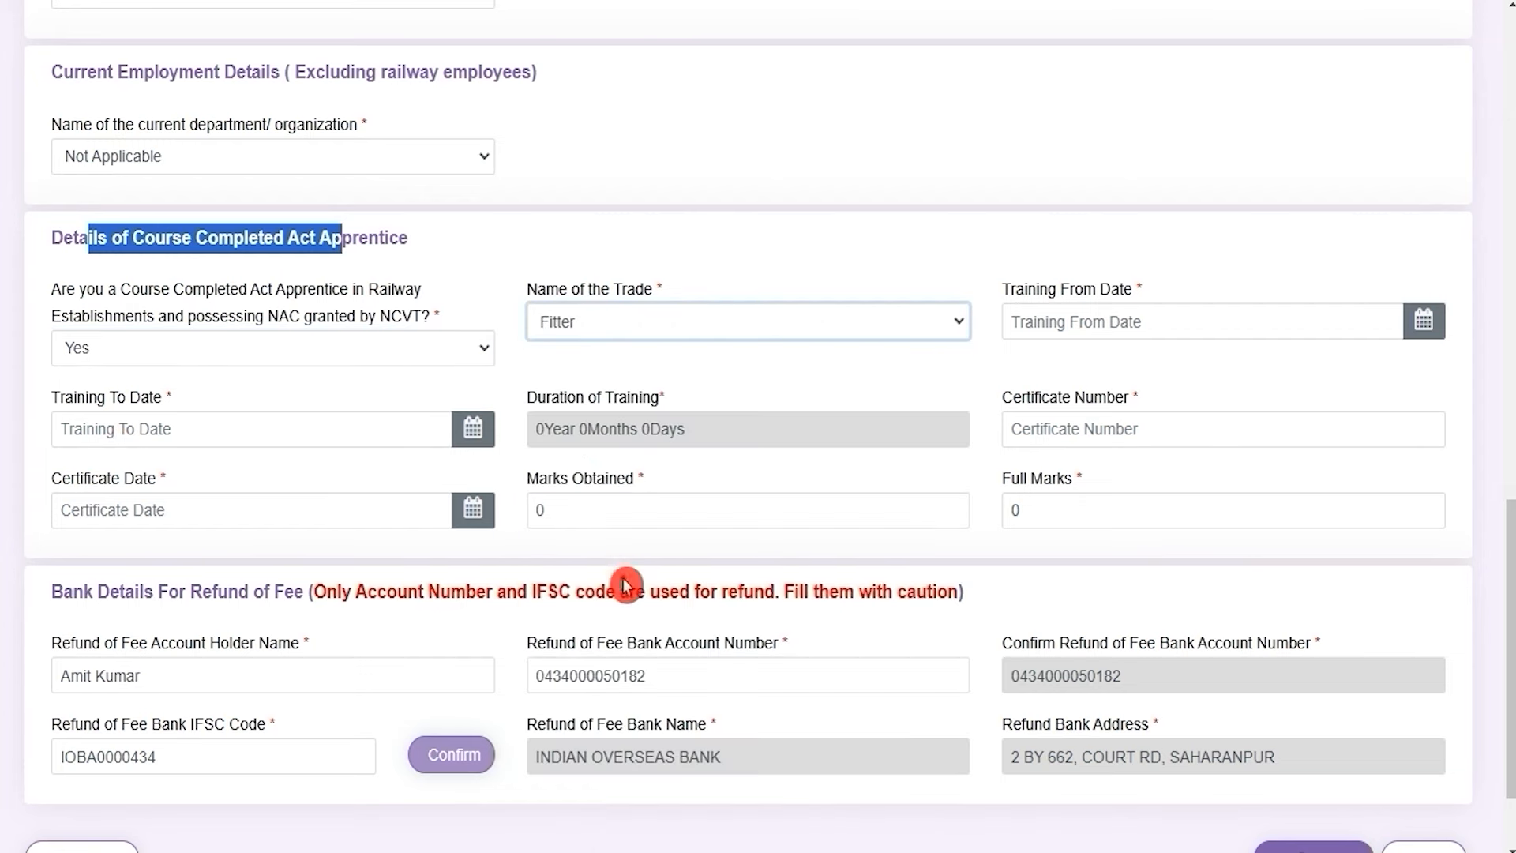
pyautogui.click(1058, 323)
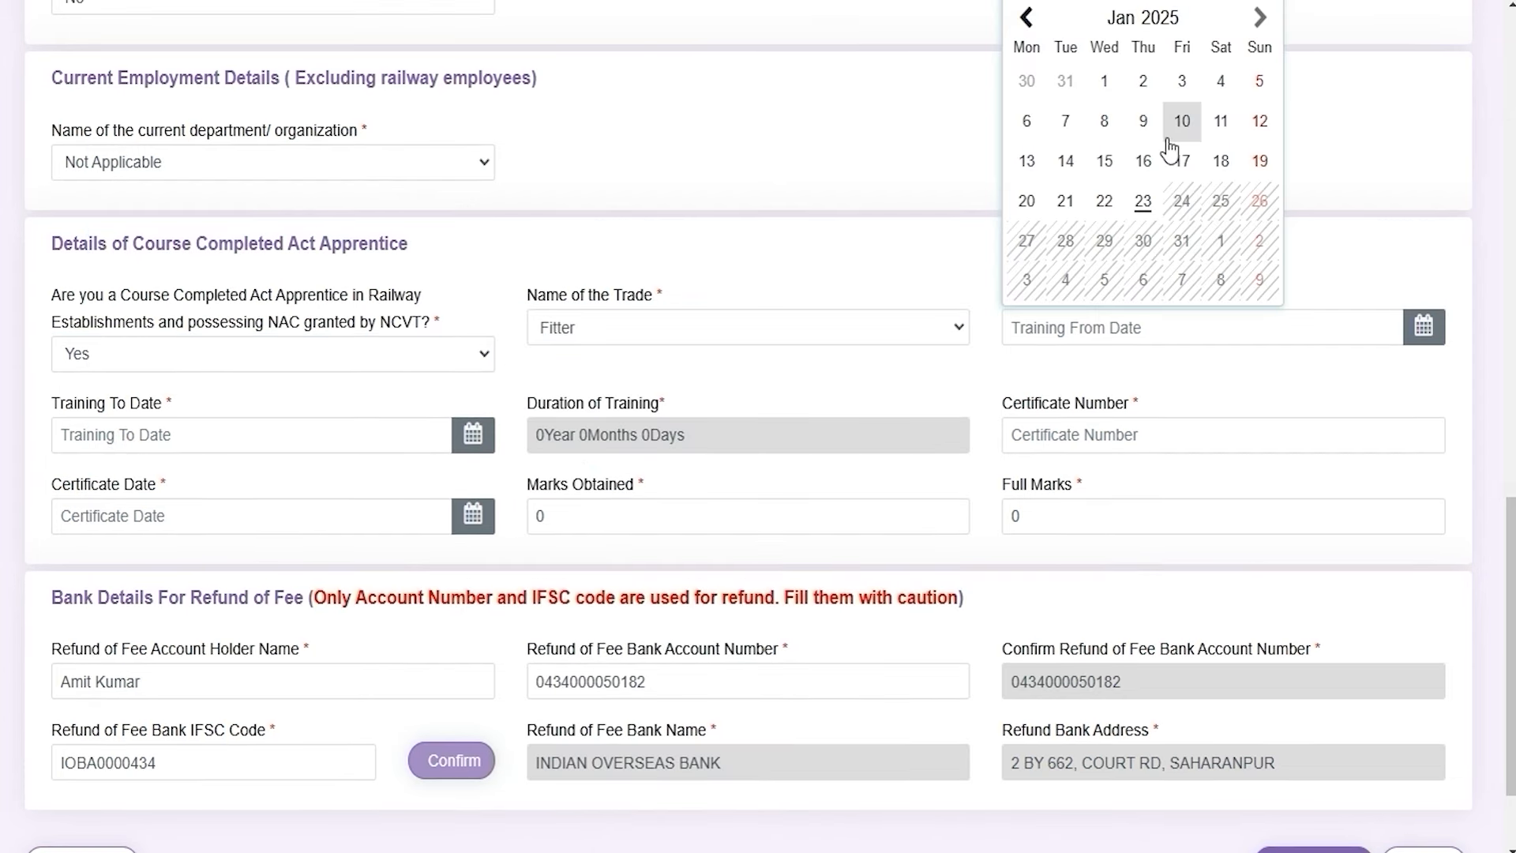
pyautogui.click(184, 435)
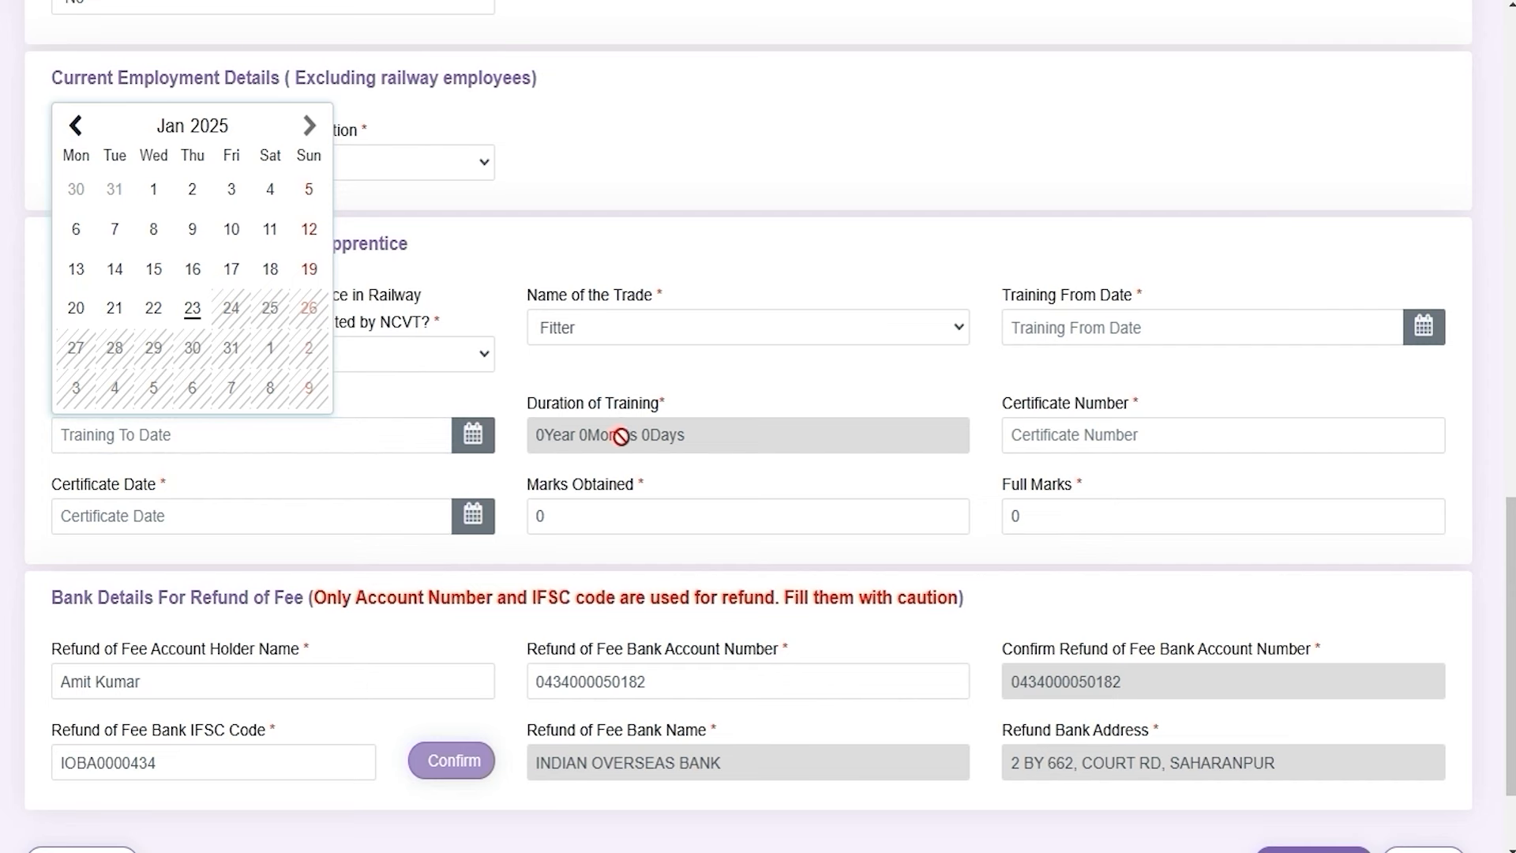
pyautogui.click(1147, 430)
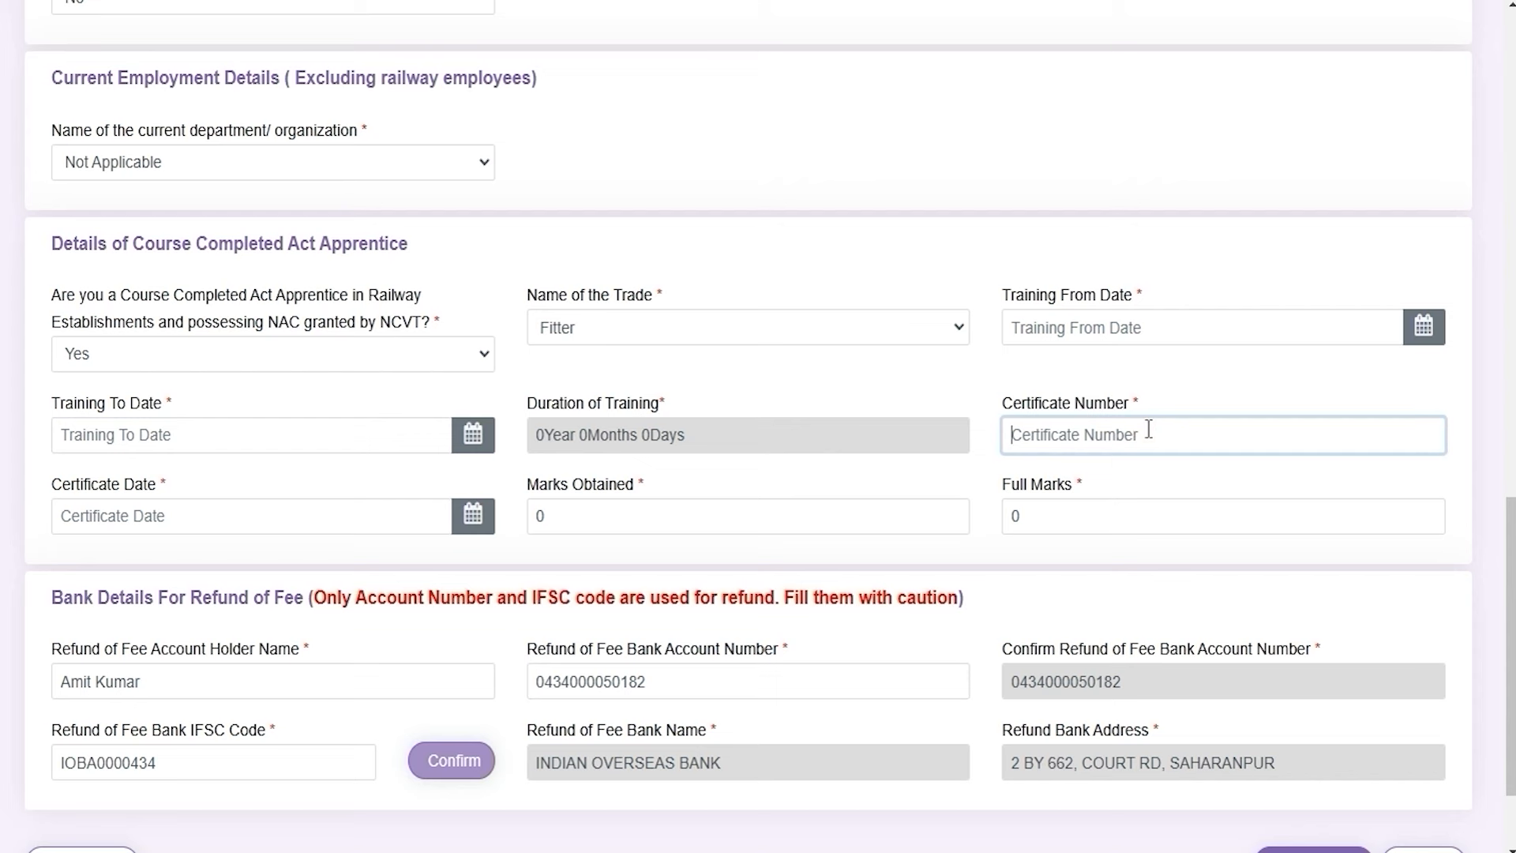
pyautogui.click(173, 517)
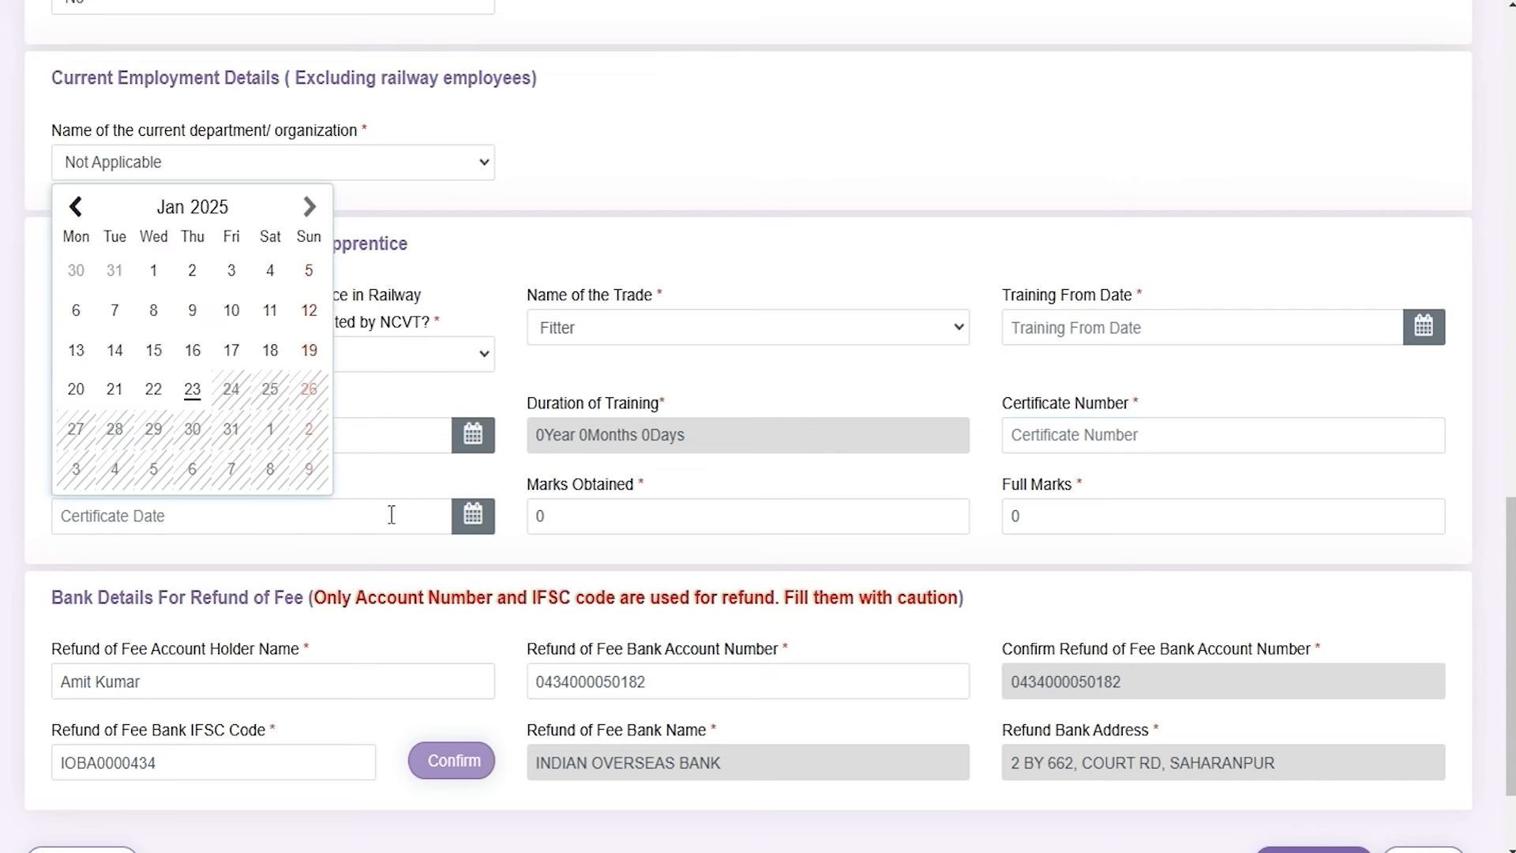
pyautogui.click(606, 521)
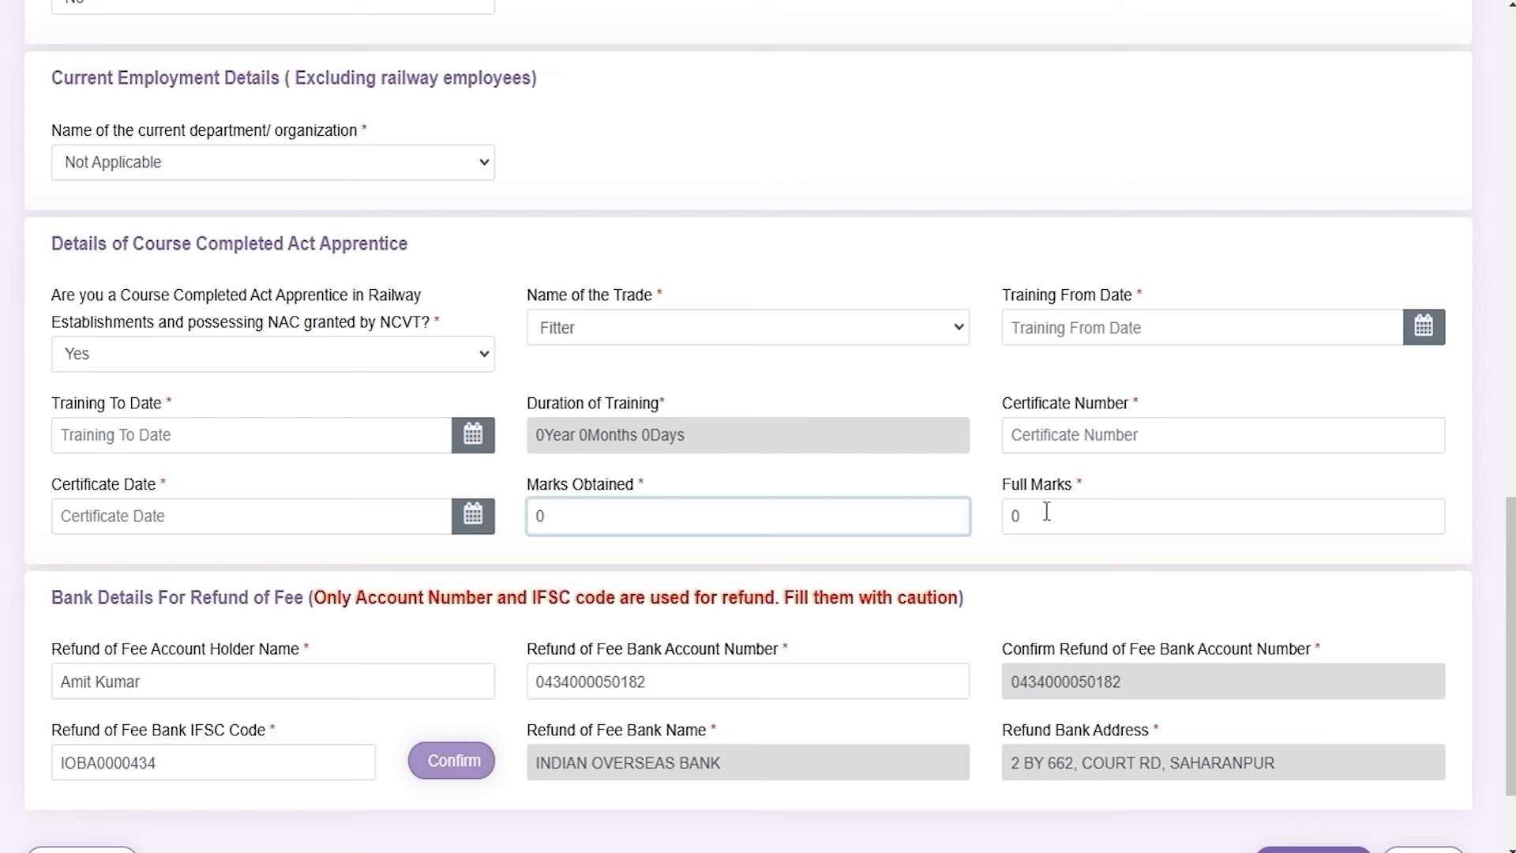
pyautogui.click(1076, 521)
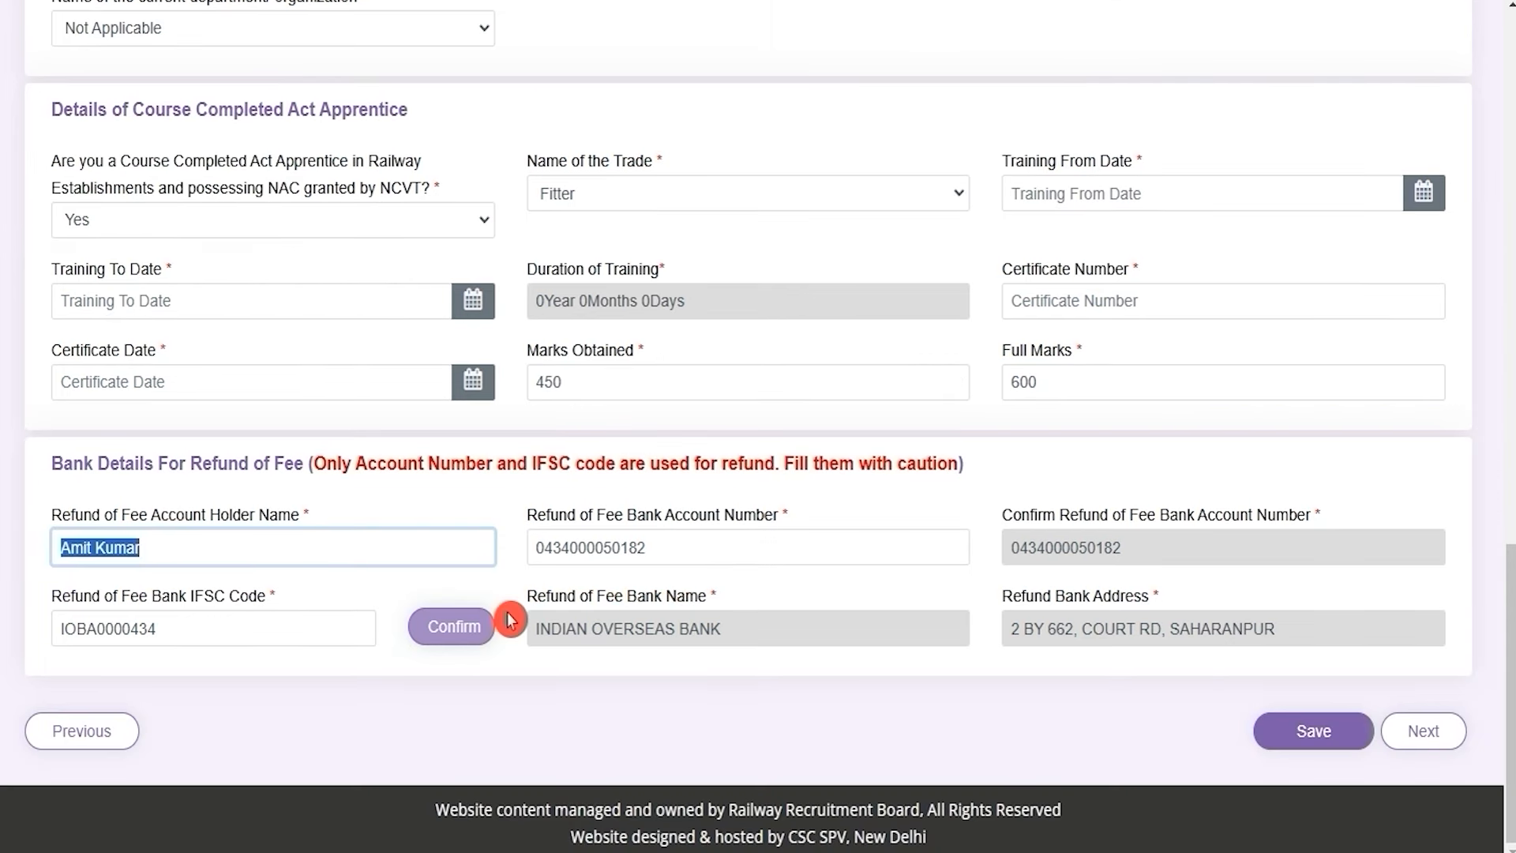
pyautogui.click(220, 508)
pyautogui.moveTo(72, 458); pyautogui.dragTo(271, 462)
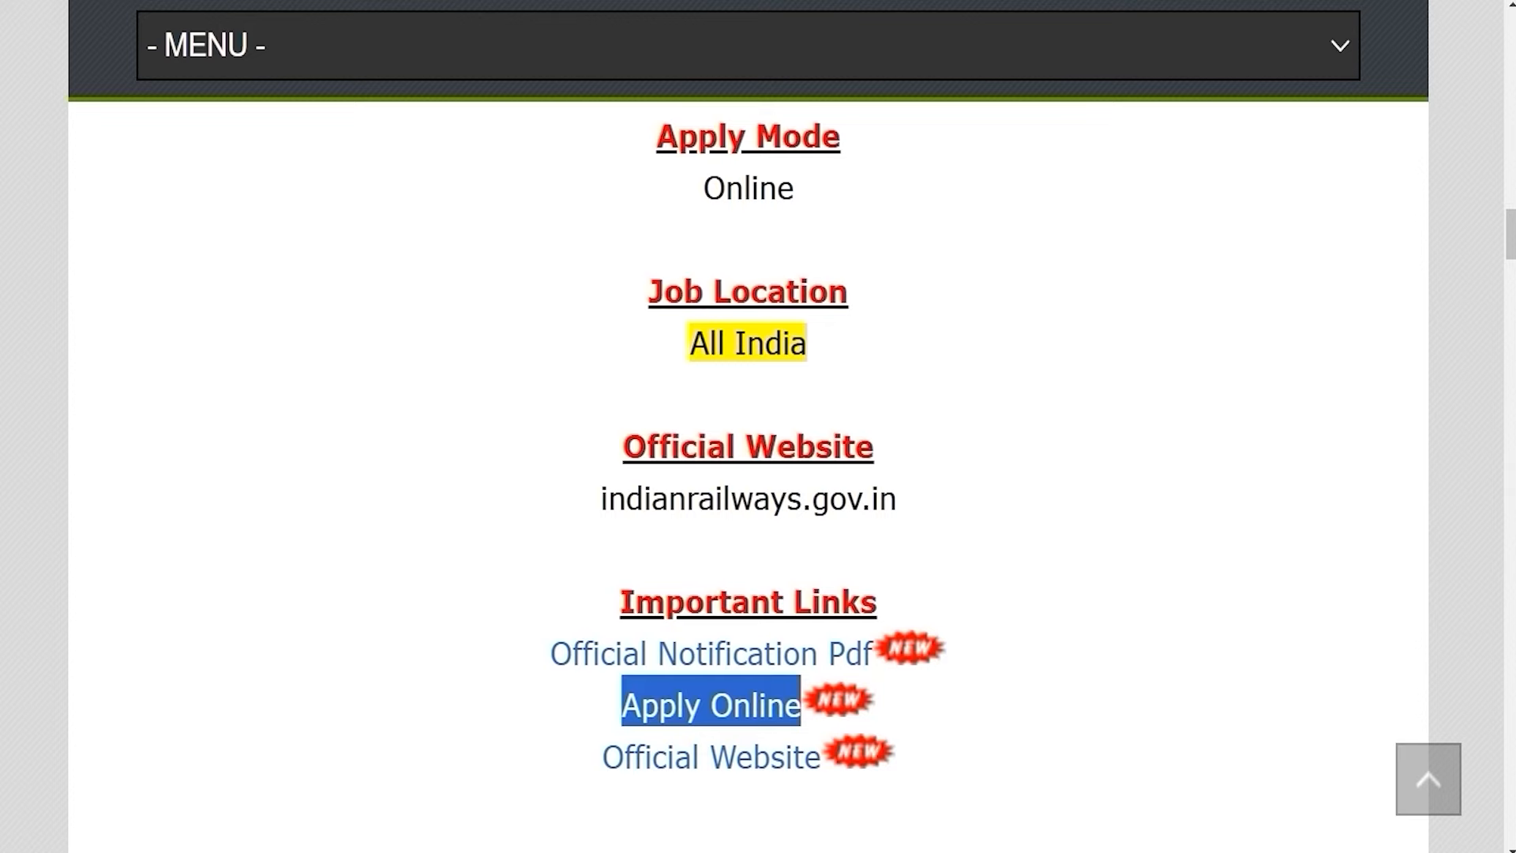
# Point out the 500/- UR/OBC fee and the 250/- reduced fee, then return to the RRB form
pyautogui.scroll(7, 596, 522)
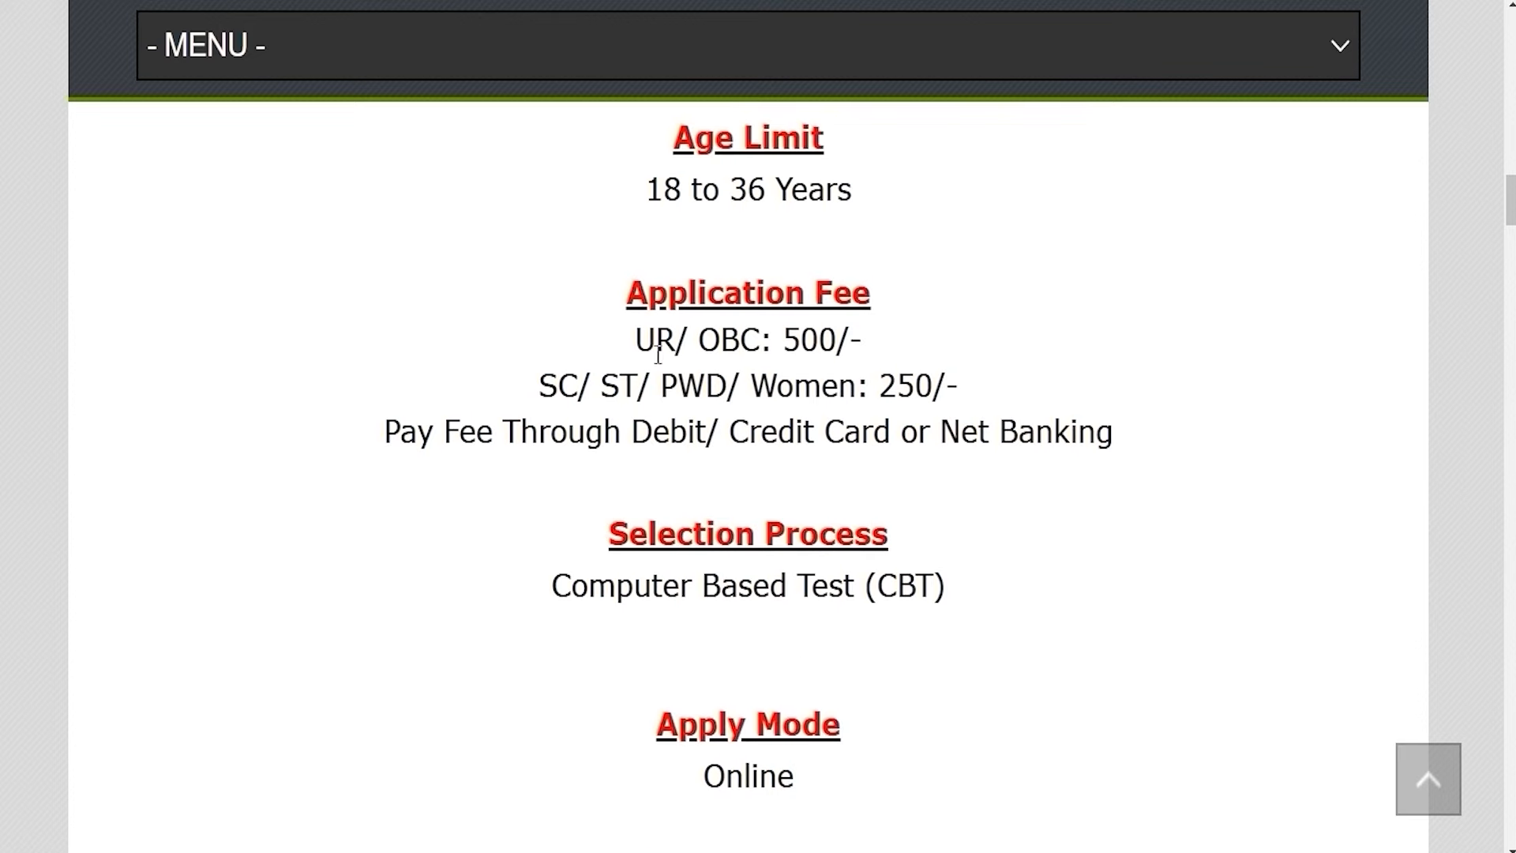
pyautogui.moveTo(646, 333); pyautogui.dragTo(854, 338)
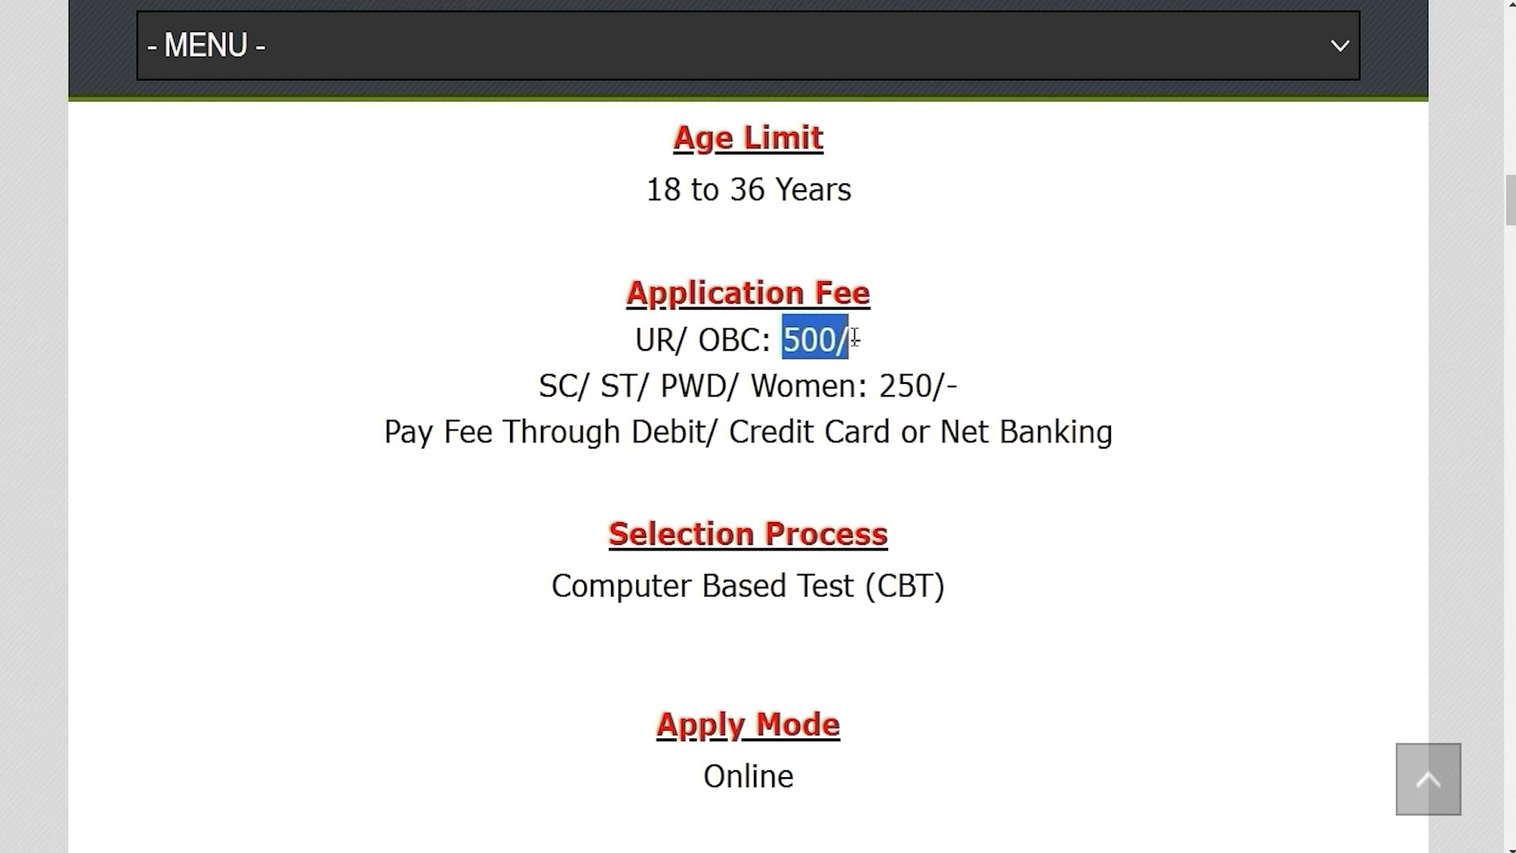
pyautogui.moveTo(547, 382); pyautogui.dragTo(947, 385)
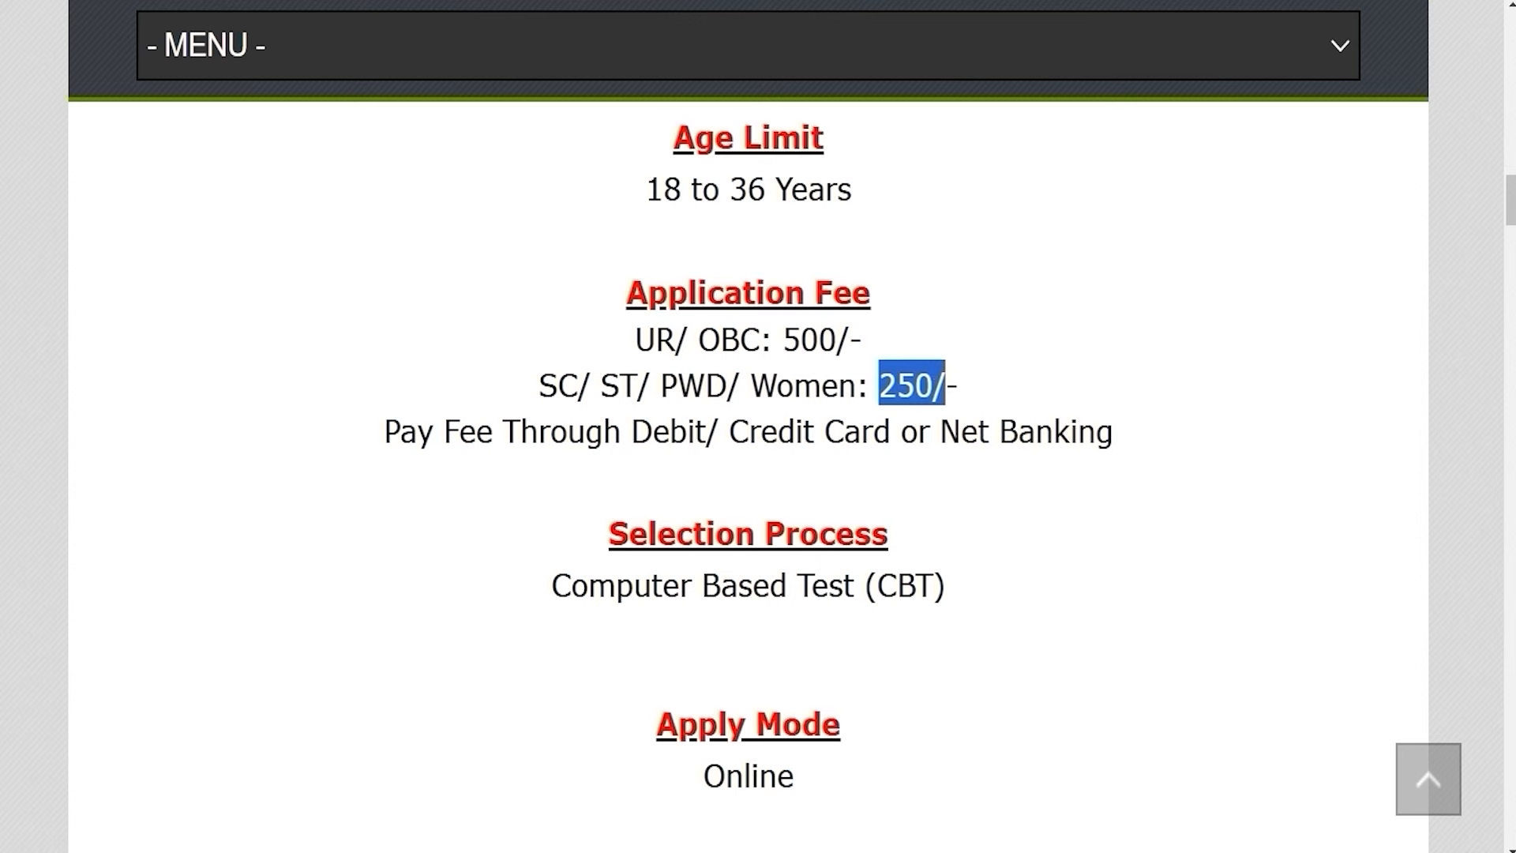
pyautogui.click(714, 0)
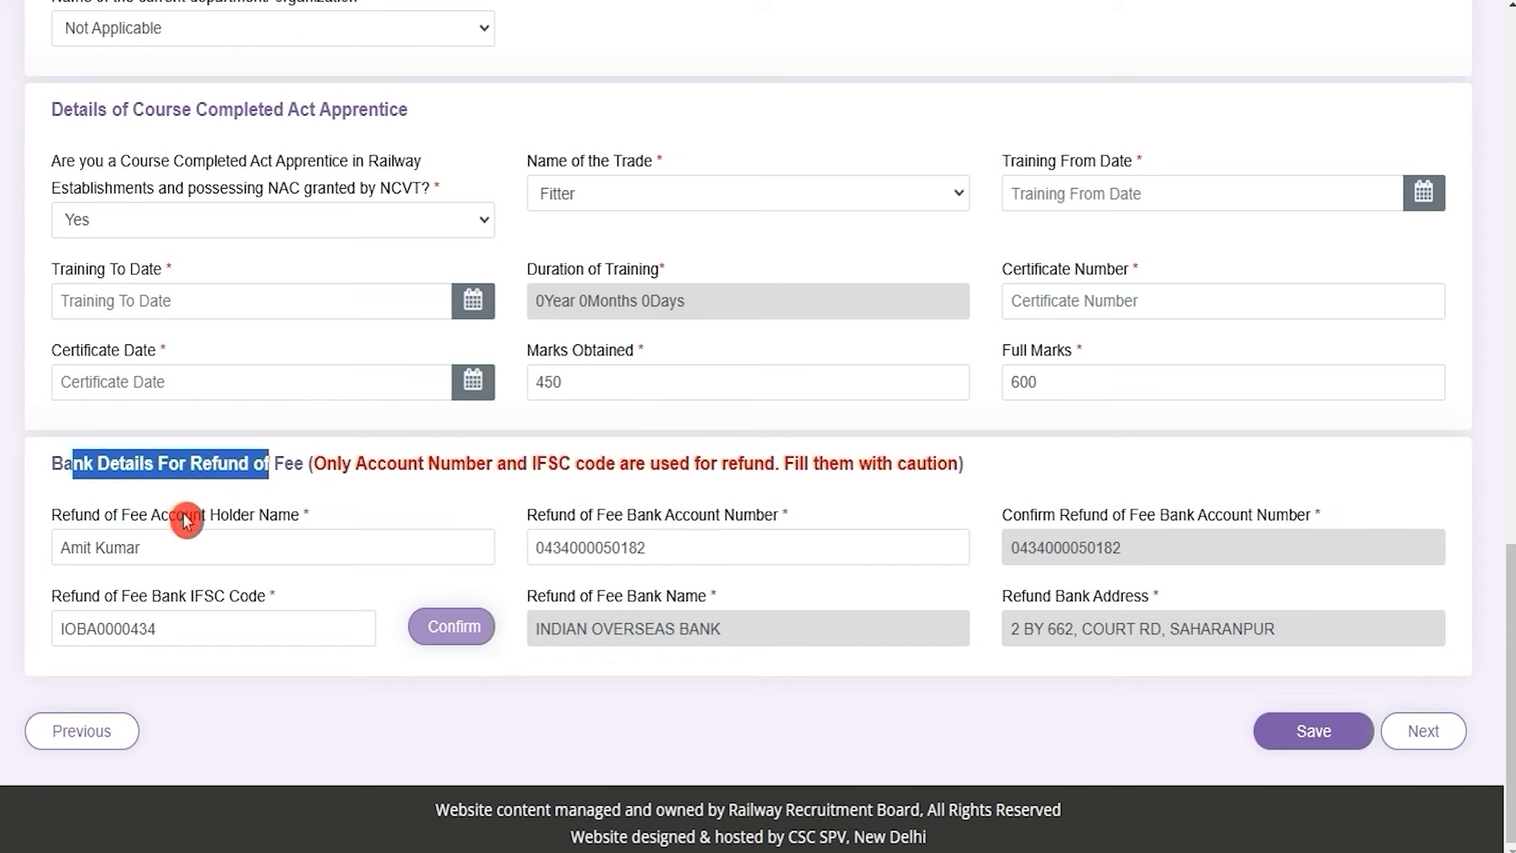
# Review the refund account holder, account number, IFSC and bank name, then save and continue
pyautogui.moveTo(184, 516); pyautogui.dragTo(259, 517)
pyautogui.moveTo(588, 517); pyautogui.dragTo(735, 521)
pyautogui.moveTo(1079, 518); pyautogui.dragTo(1155, 521)
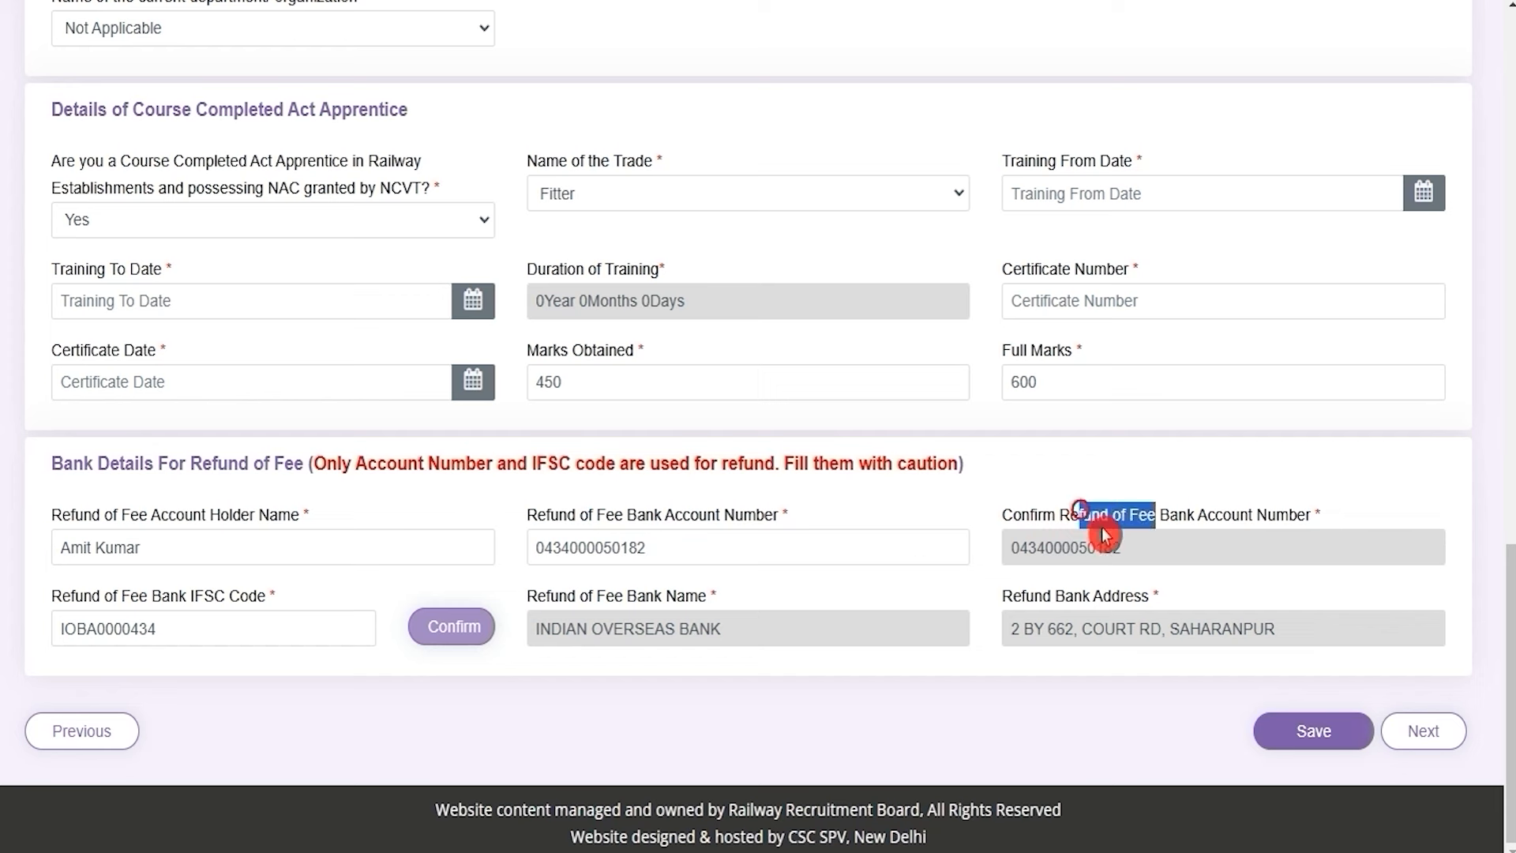
pyautogui.moveTo(141, 600); pyautogui.dragTo(267, 608)
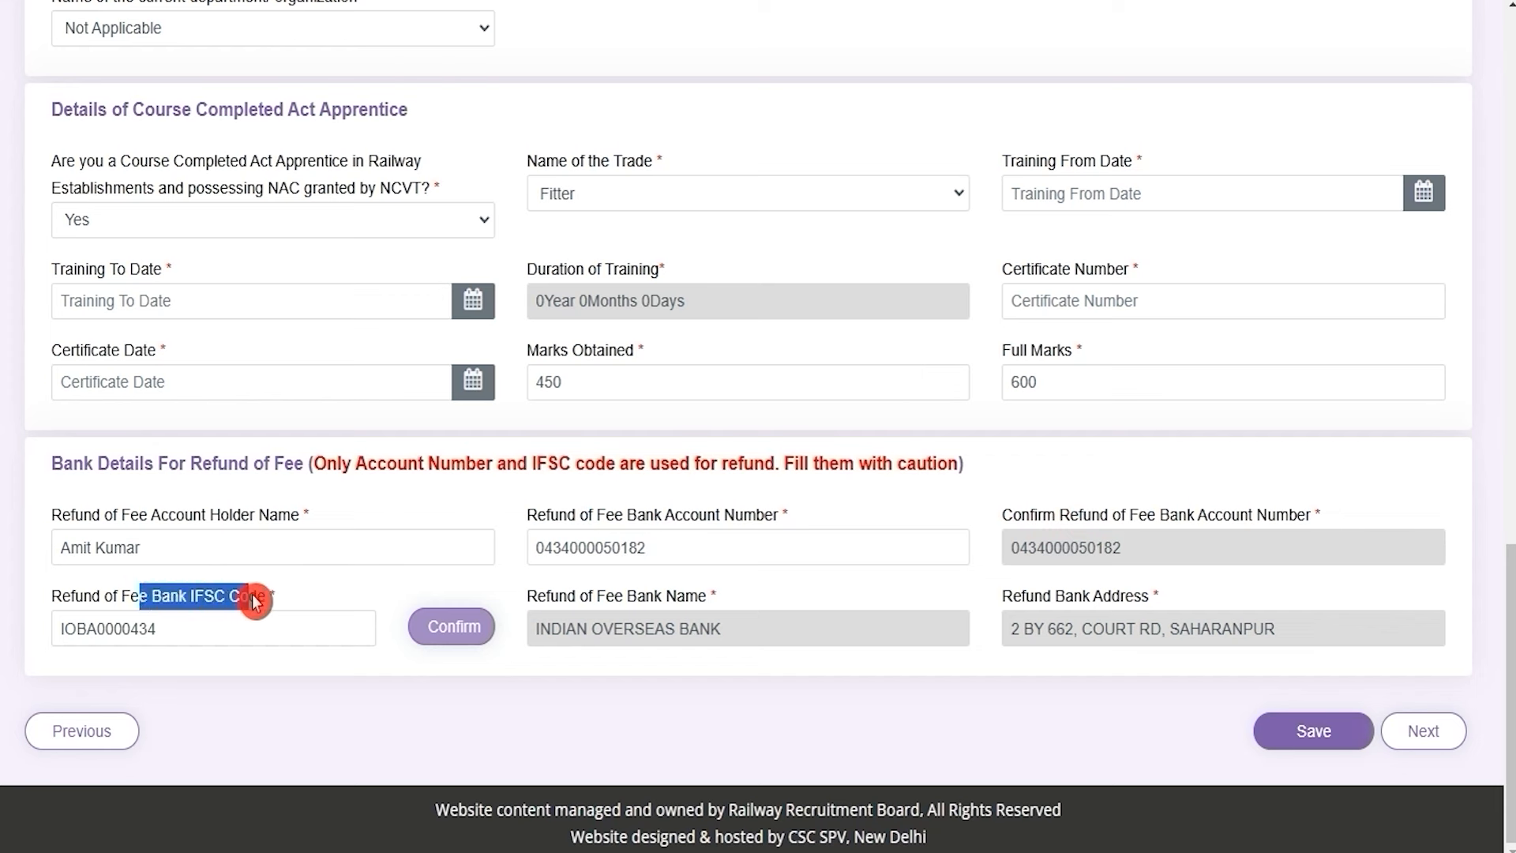
pyautogui.click(619, 602)
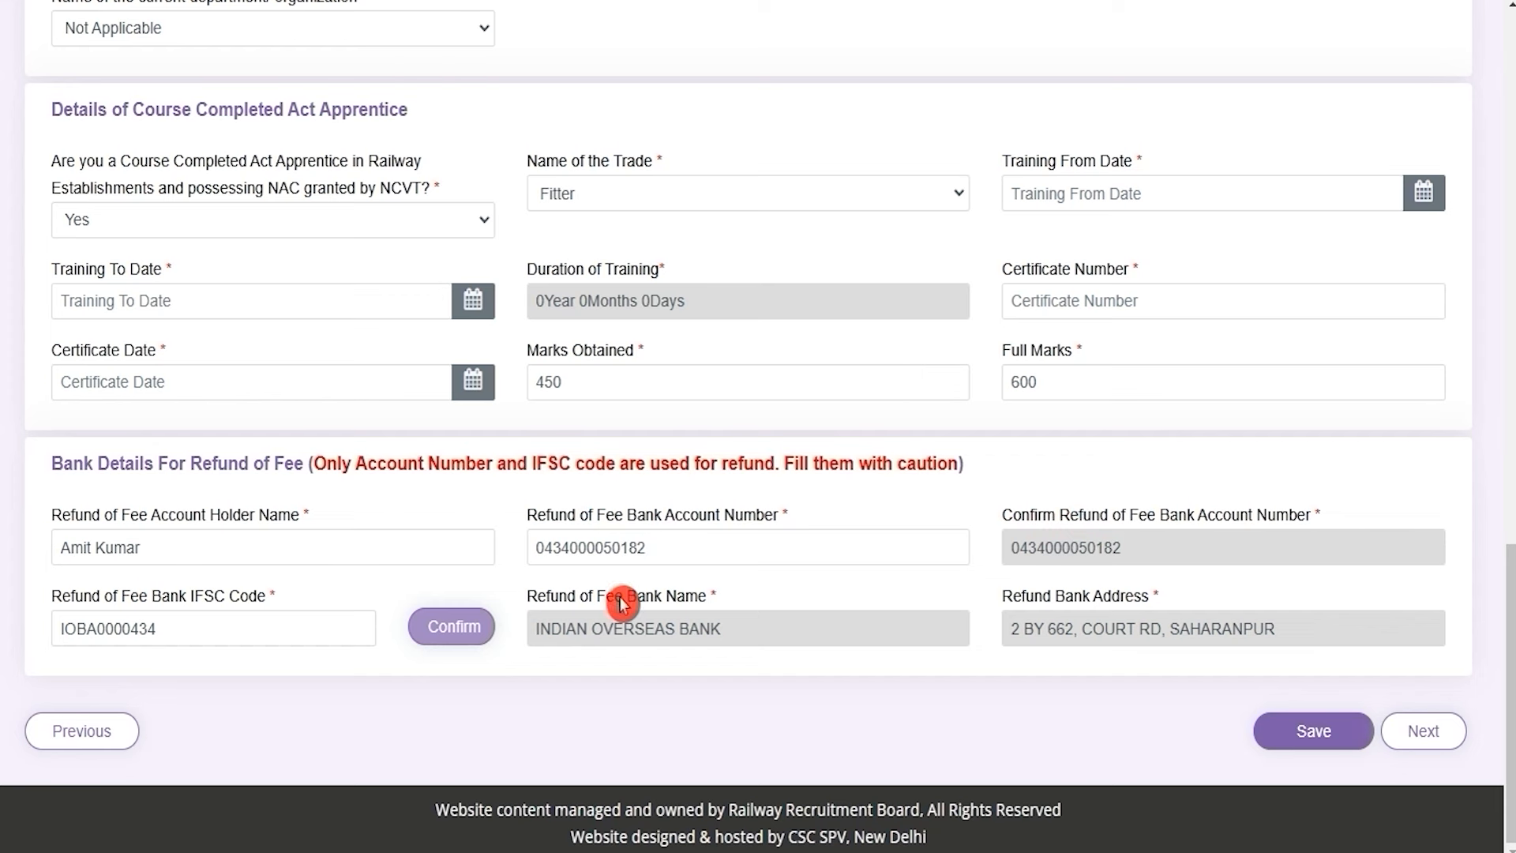
pyautogui.moveTo(621, 604); pyautogui.dragTo(662, 603)
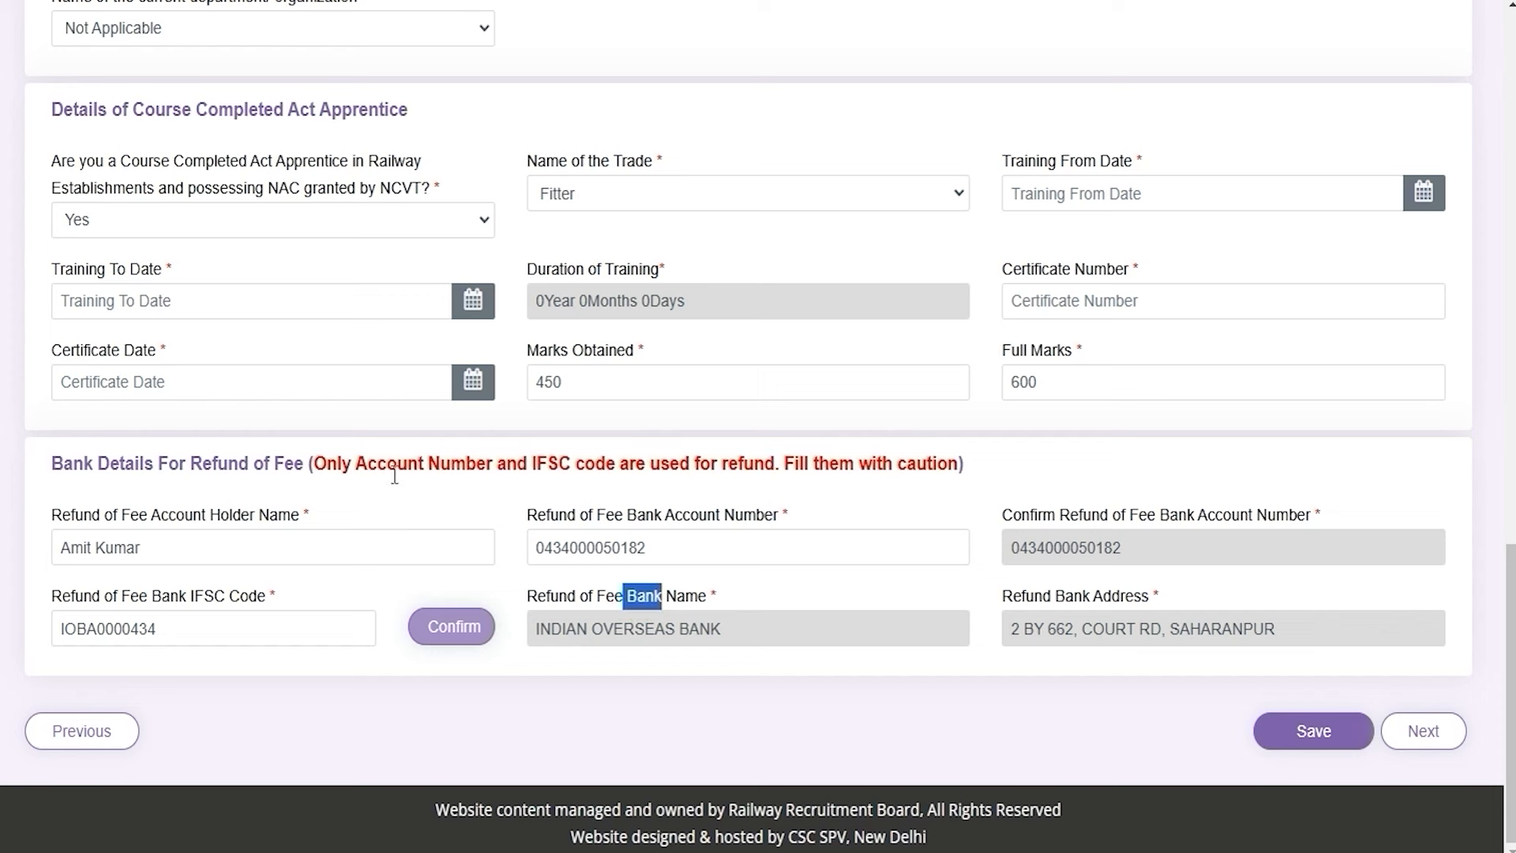
pyautogui.click(1300, 742)
pyautogui.click(1444, 743)
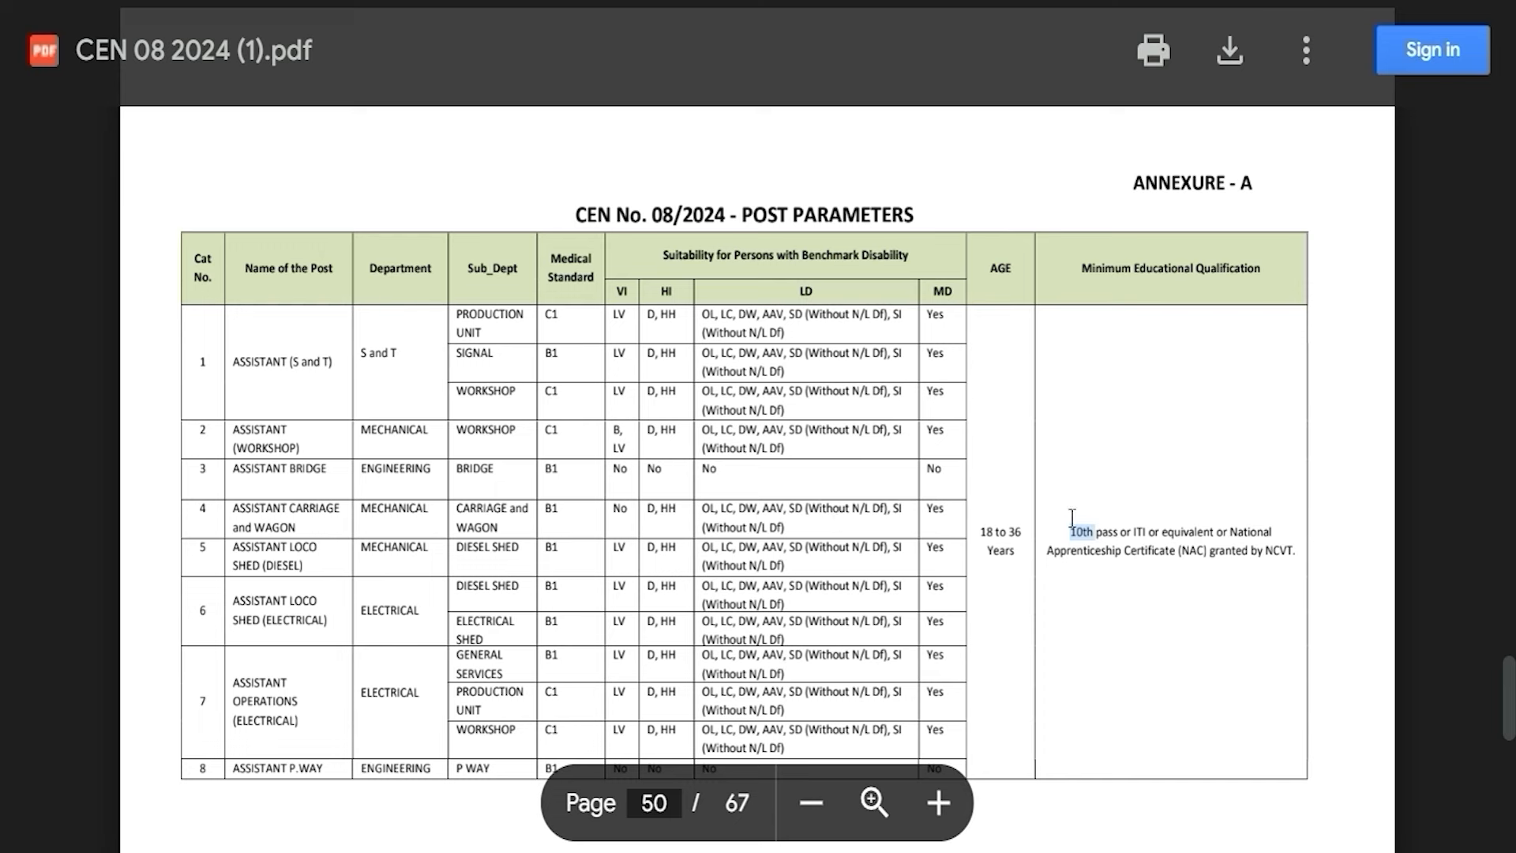
# Highlight the 10th pass, granted and NCVT wording in Annexure-A's minimum qualification on page 50
pyautogui.moveTo(1070, 523); pyautogui.dragTo(1086, 534)
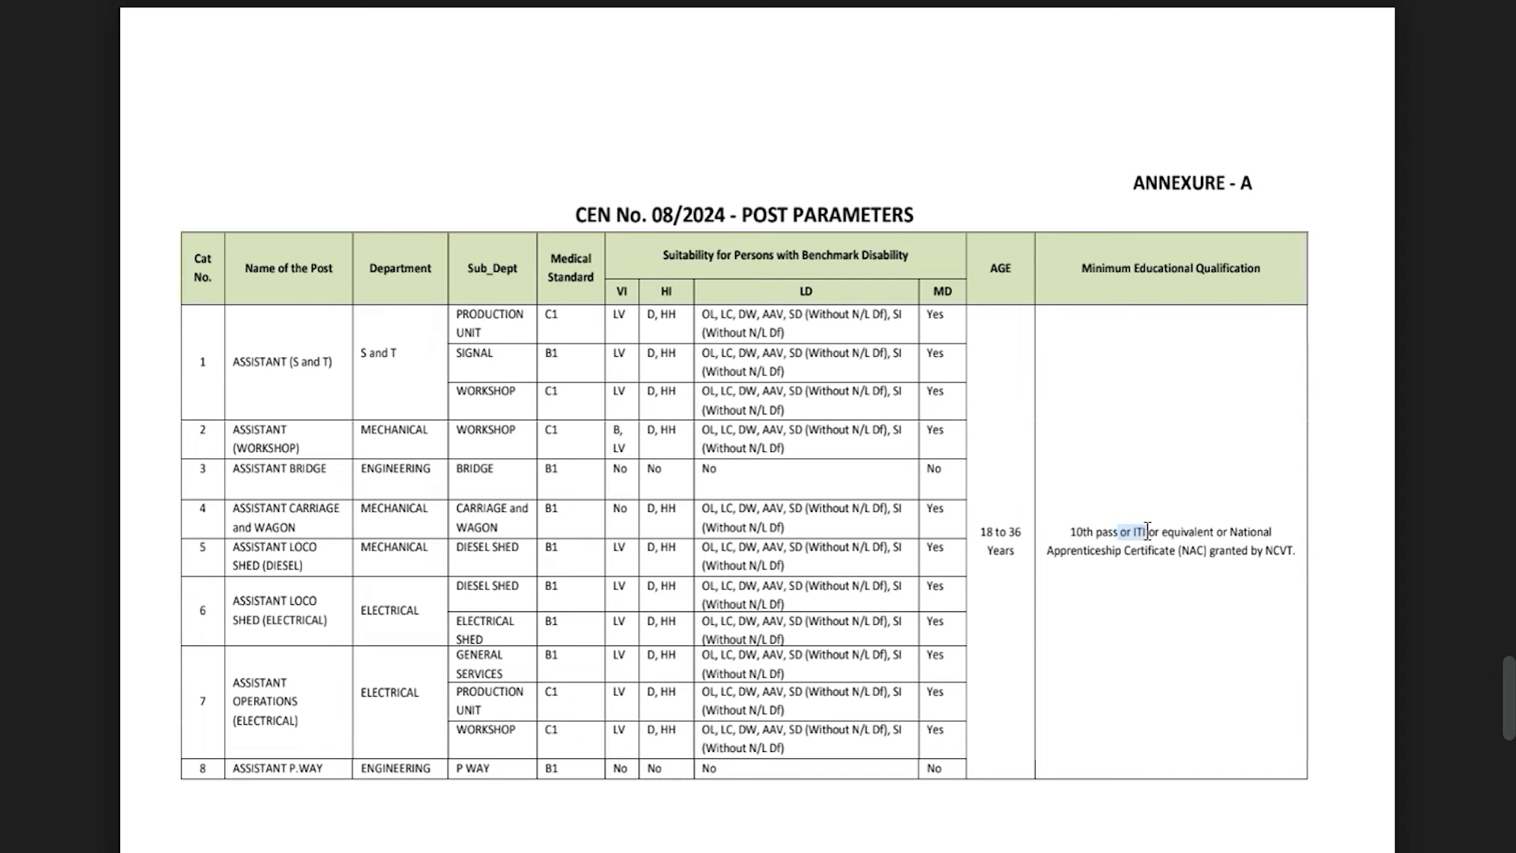
pyautogui.doubleClick(1213, 550)
pyautogui.click(1269, 551)
pyautogui.moveTo(1267, 552); pyautogui.dragTo(1284, 554)
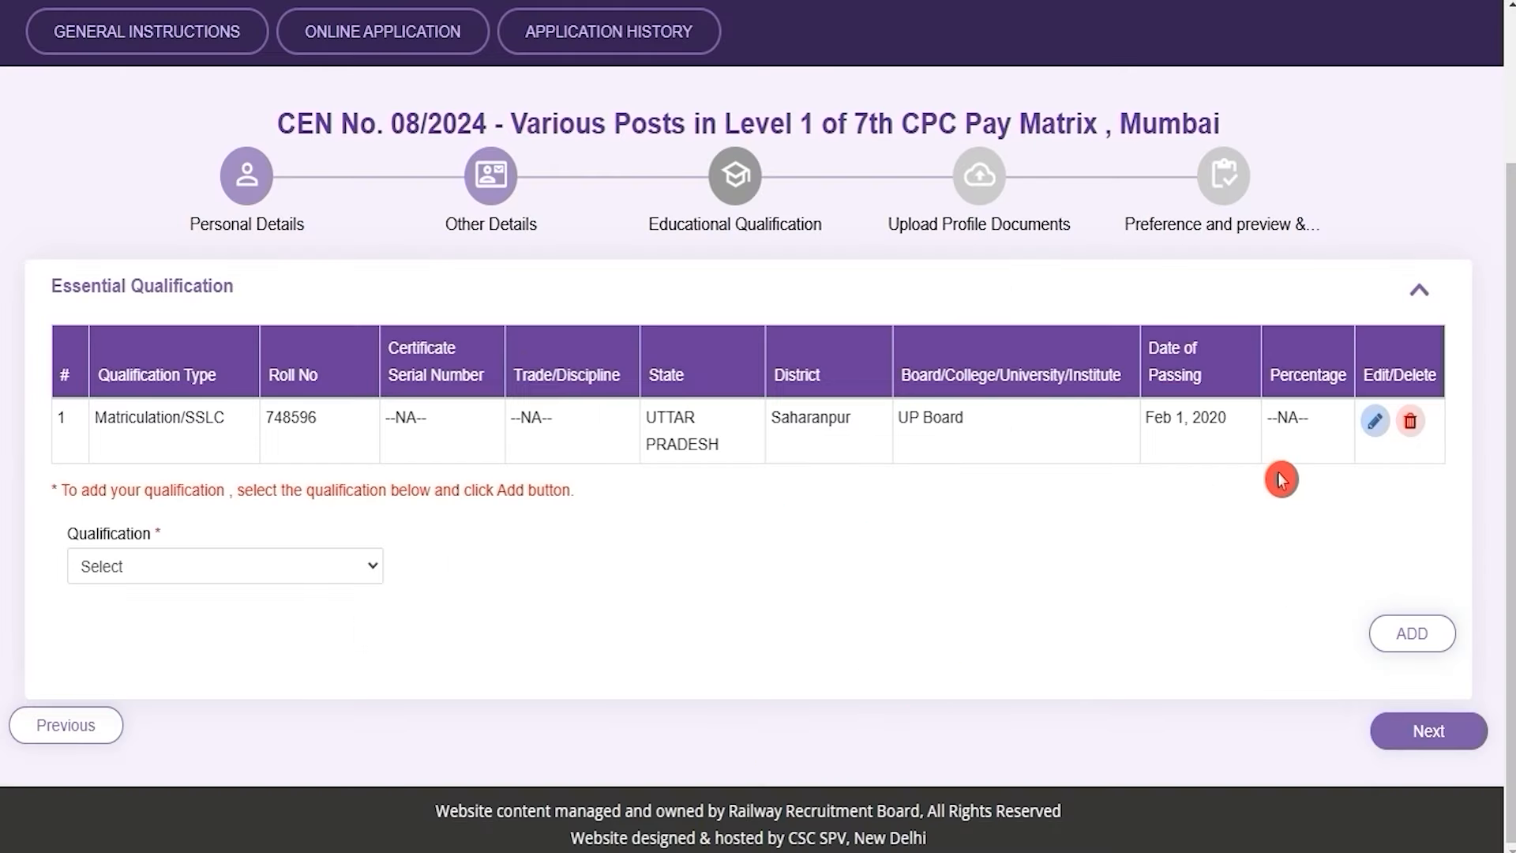
# Open the Matriculation/SSLC entry for editing, keeping UTTAR PRADESH, Saharanpur and the passing date
pyautogui.click(1373, 425)
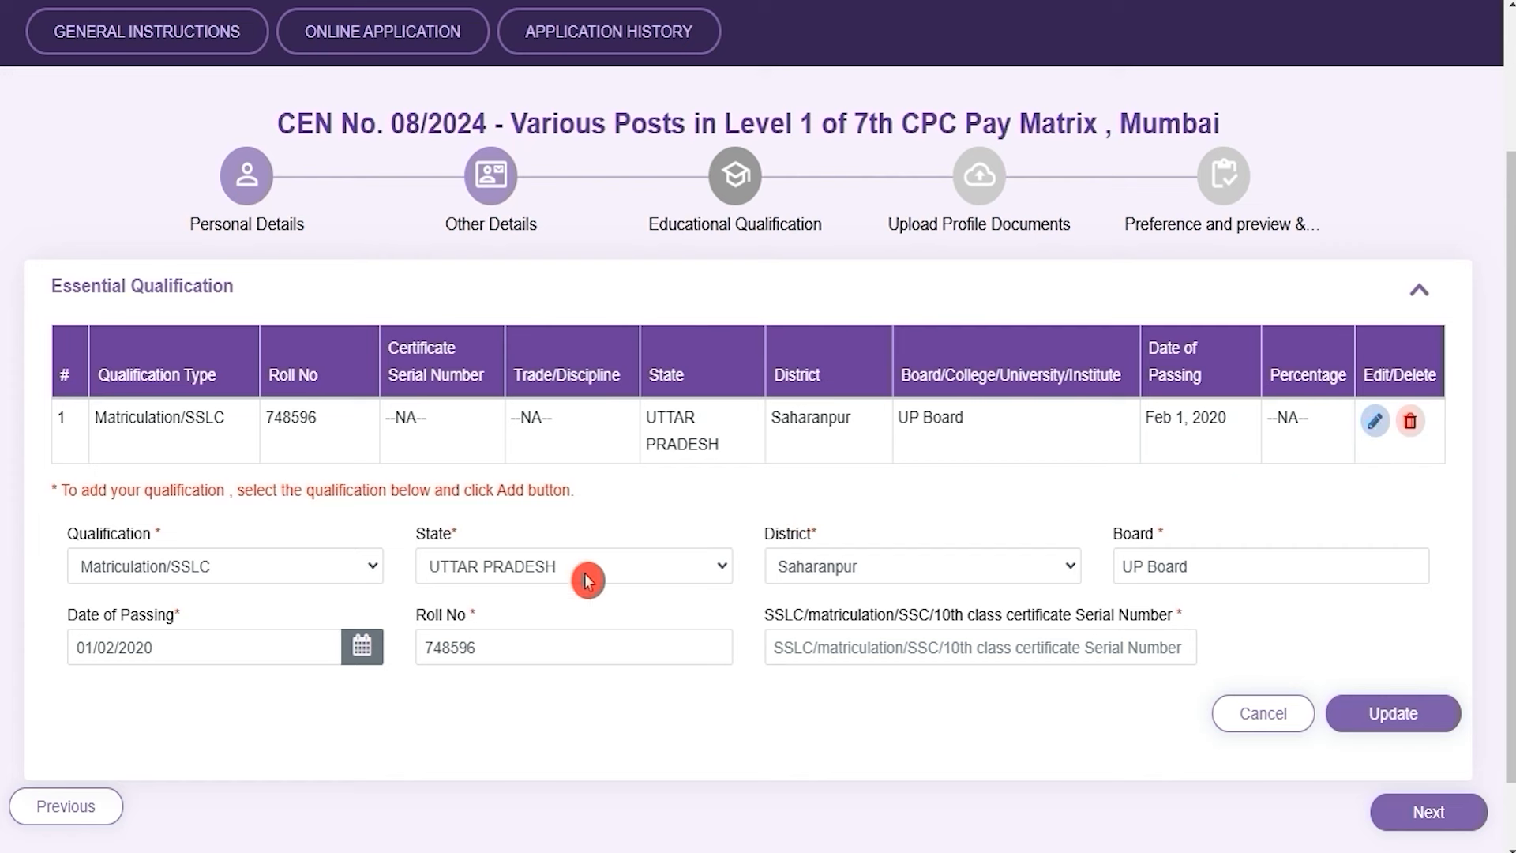
pyautogui.click(256, 570)
pyautogui.click(256, 570)
pyautogui.click(499, 567)
pyautogui.click(498, 568)
pyautogui.click(923, 570)
pyautogui.click(923, 570)
pyautogui.click(1177, 577)
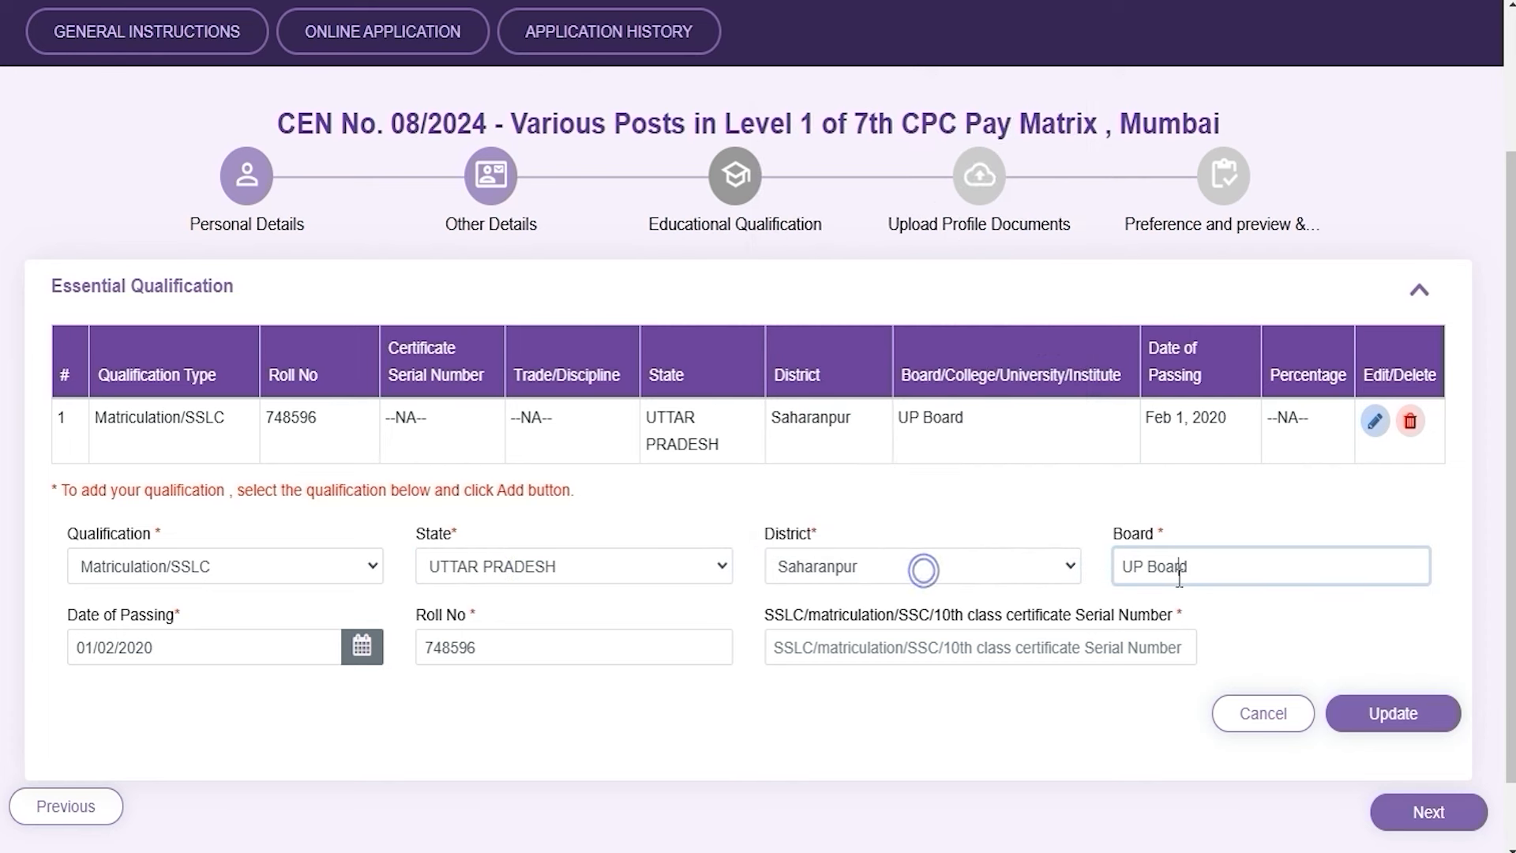
pyautogui.click(219, 651)
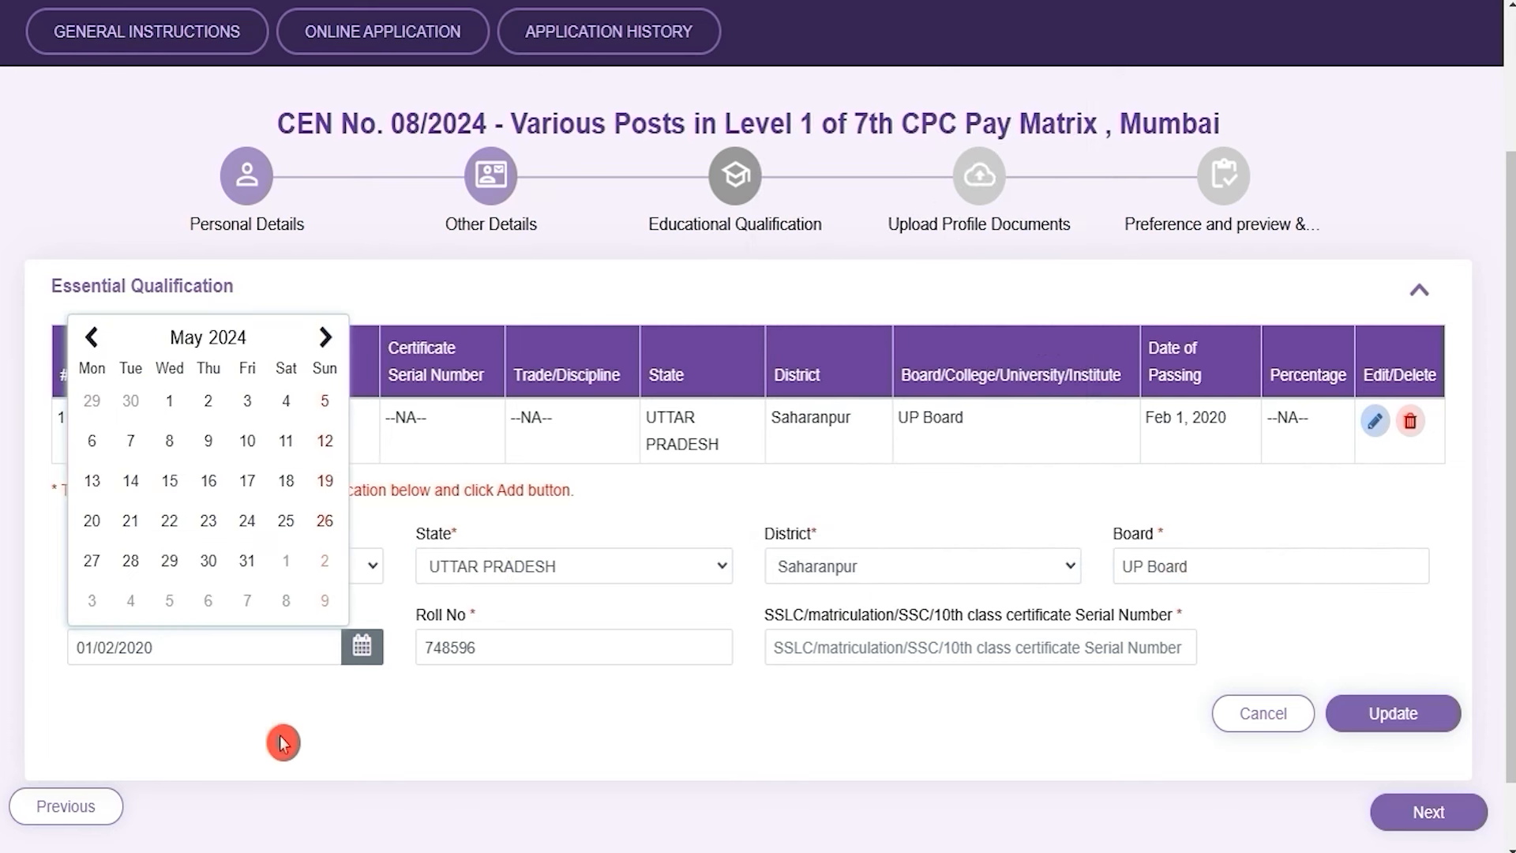
pyautogui.click(417, 727)
# Enter the certificate serial number and update the Matriculation/SSLC entry
pyautogui.click(537, 649)
pyautogui.click(1004, 647)
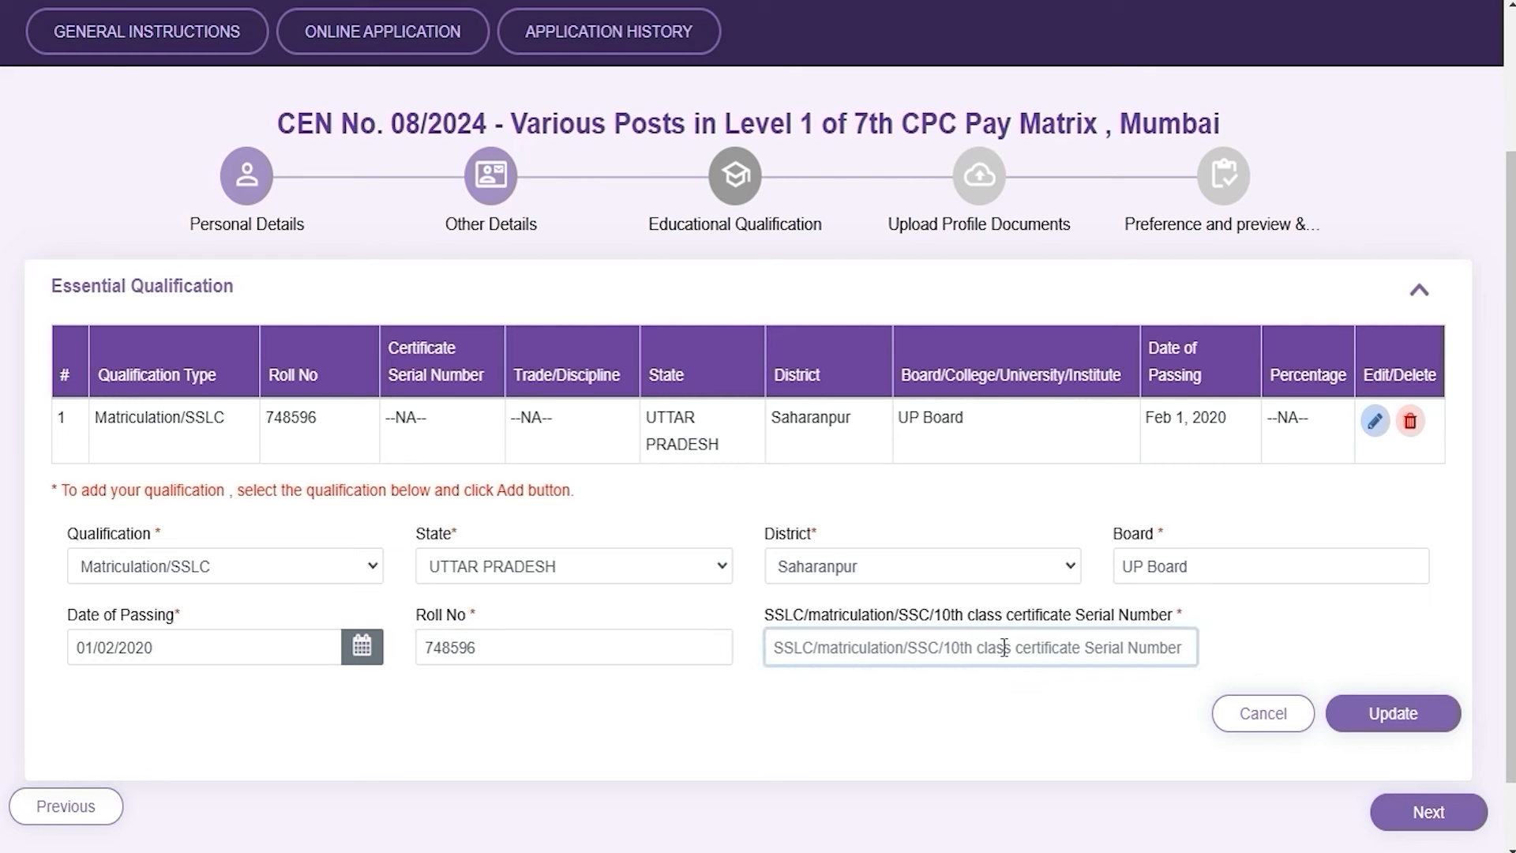
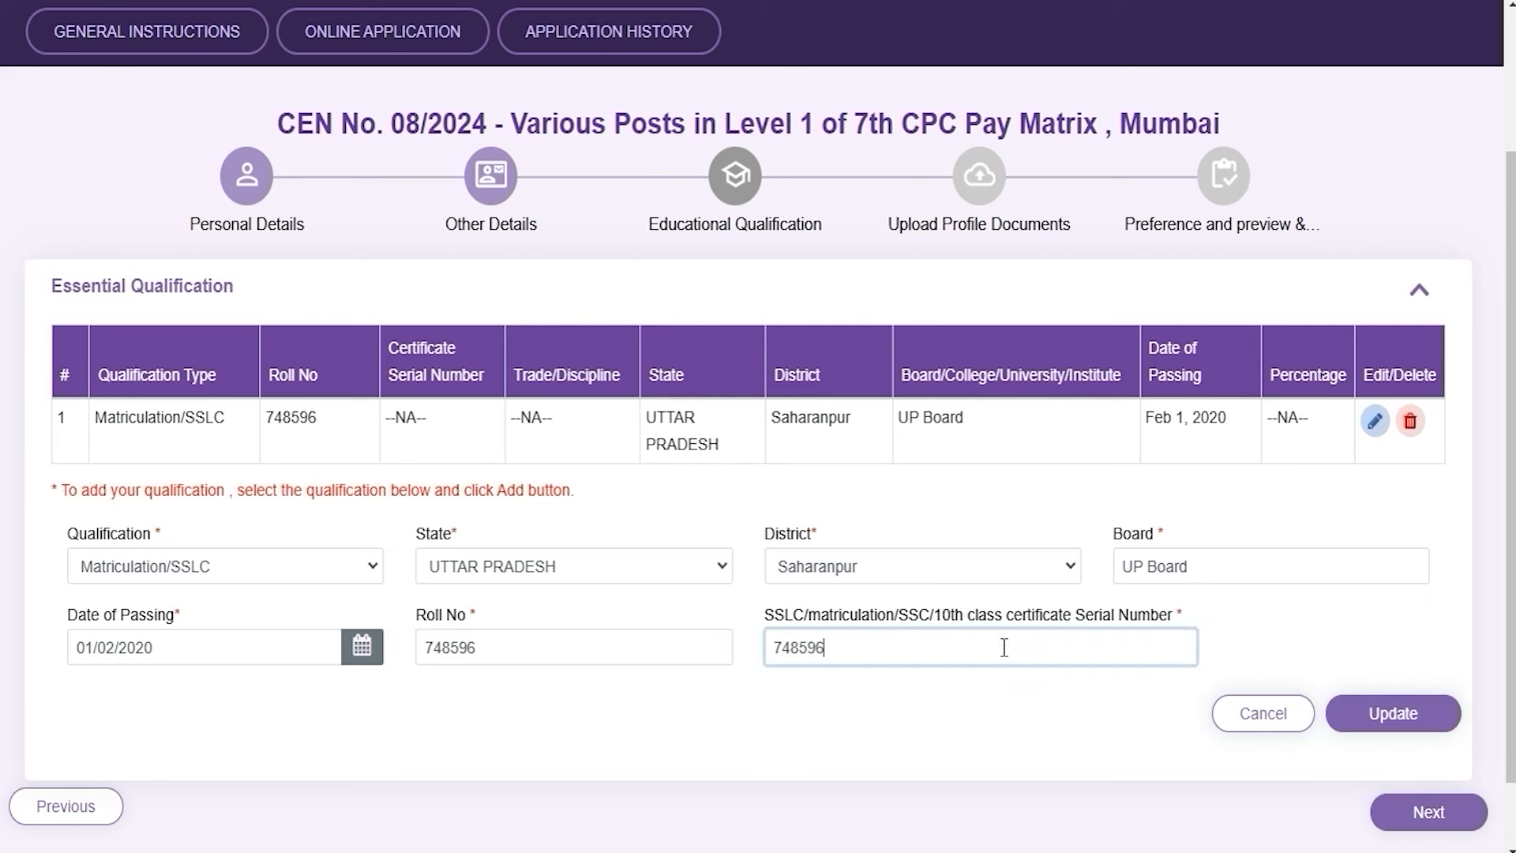
pyautogui.click(1391, 715)
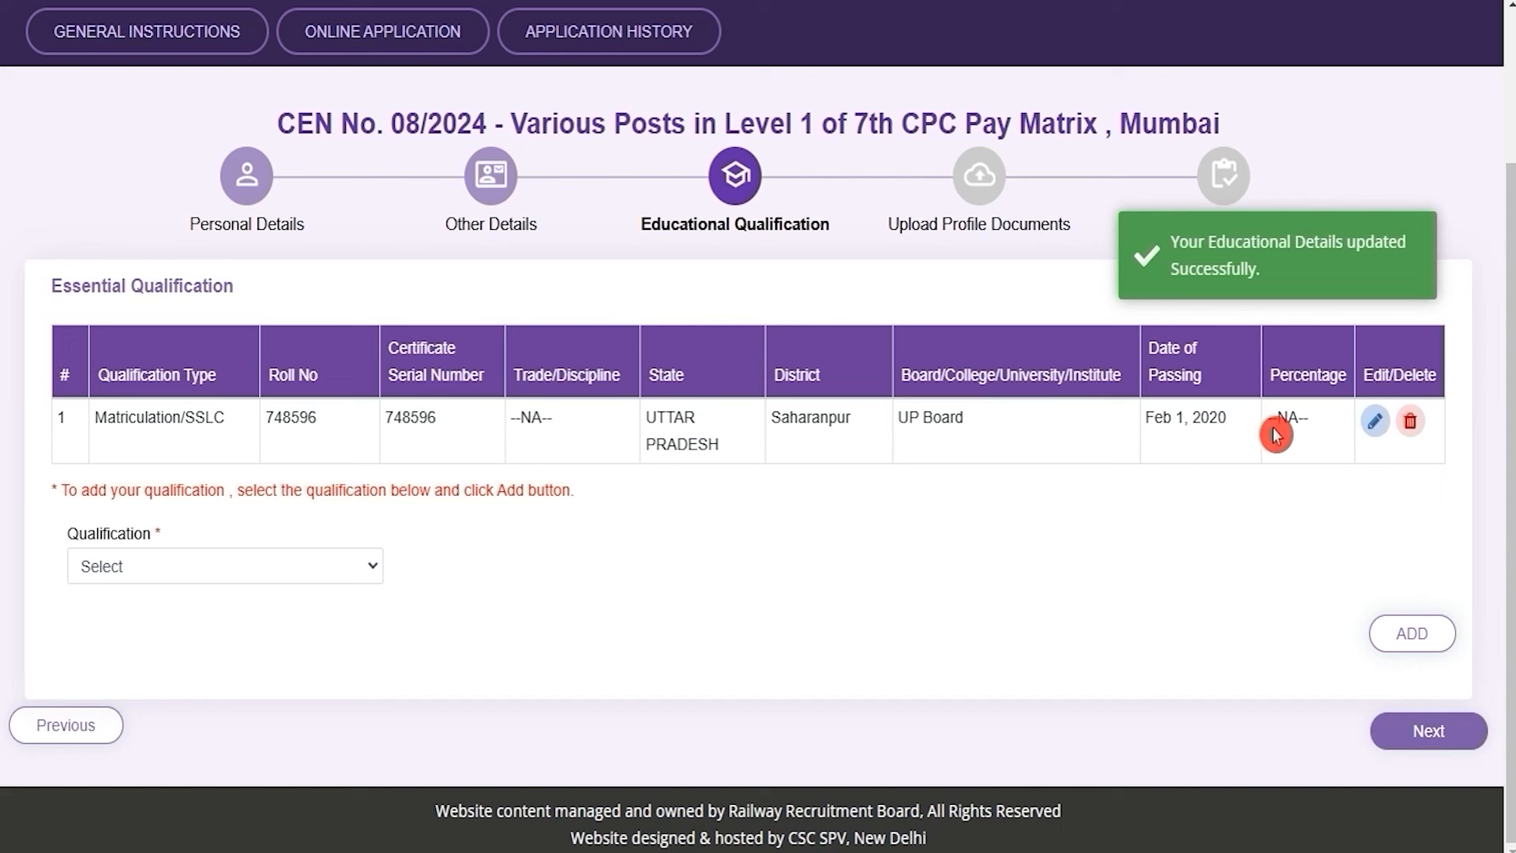
# Choose ITI with trade Any Discipline, state UTTAR PRADESH and district Saharanpur
pyautogui.click(213, 566)
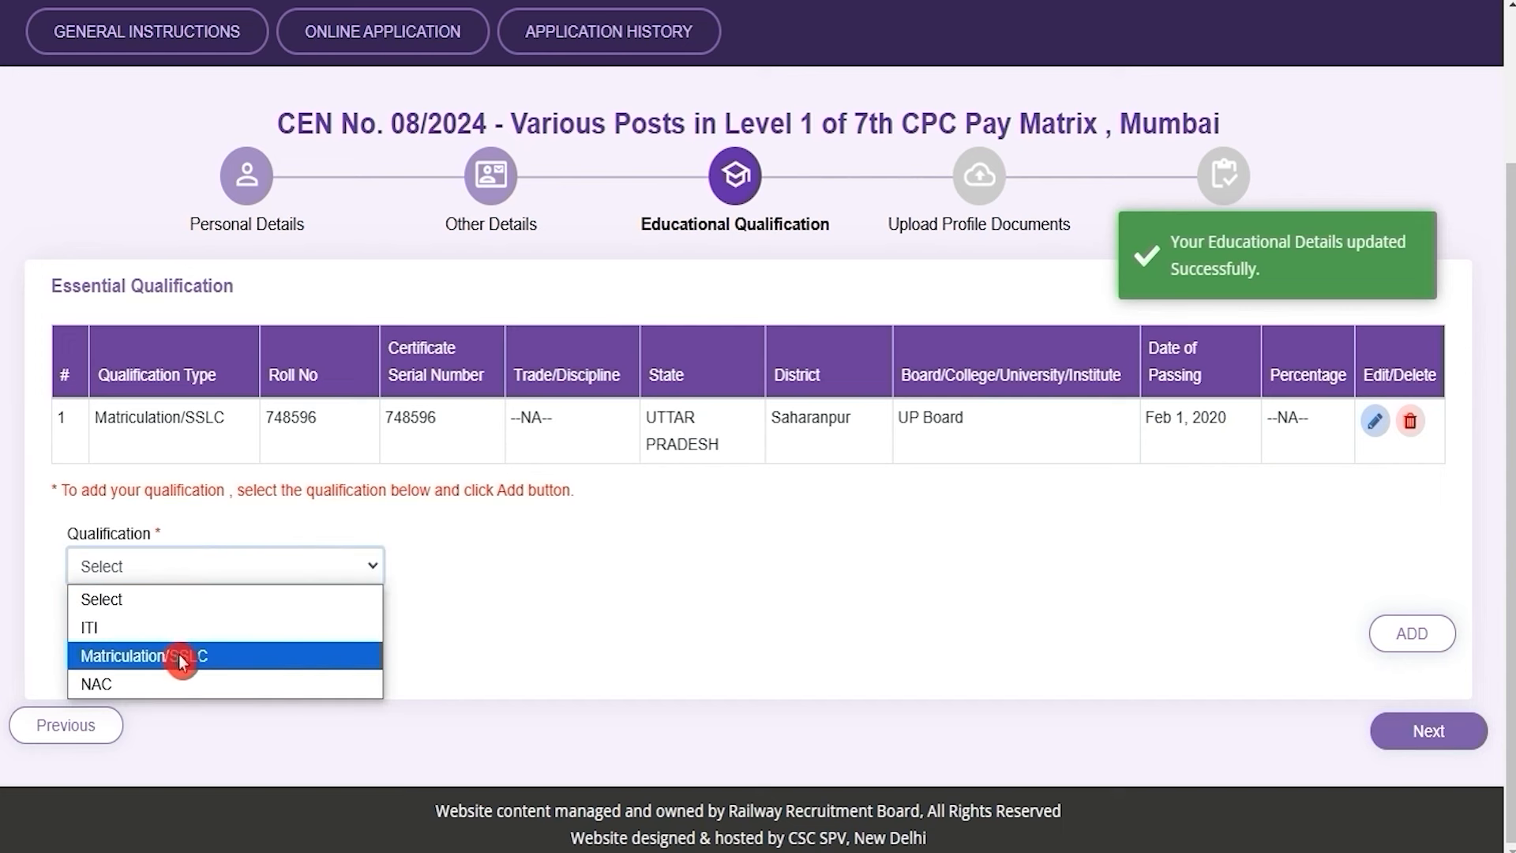
pyautogui.click(689, 582)
pyautogui.click(193, 572)
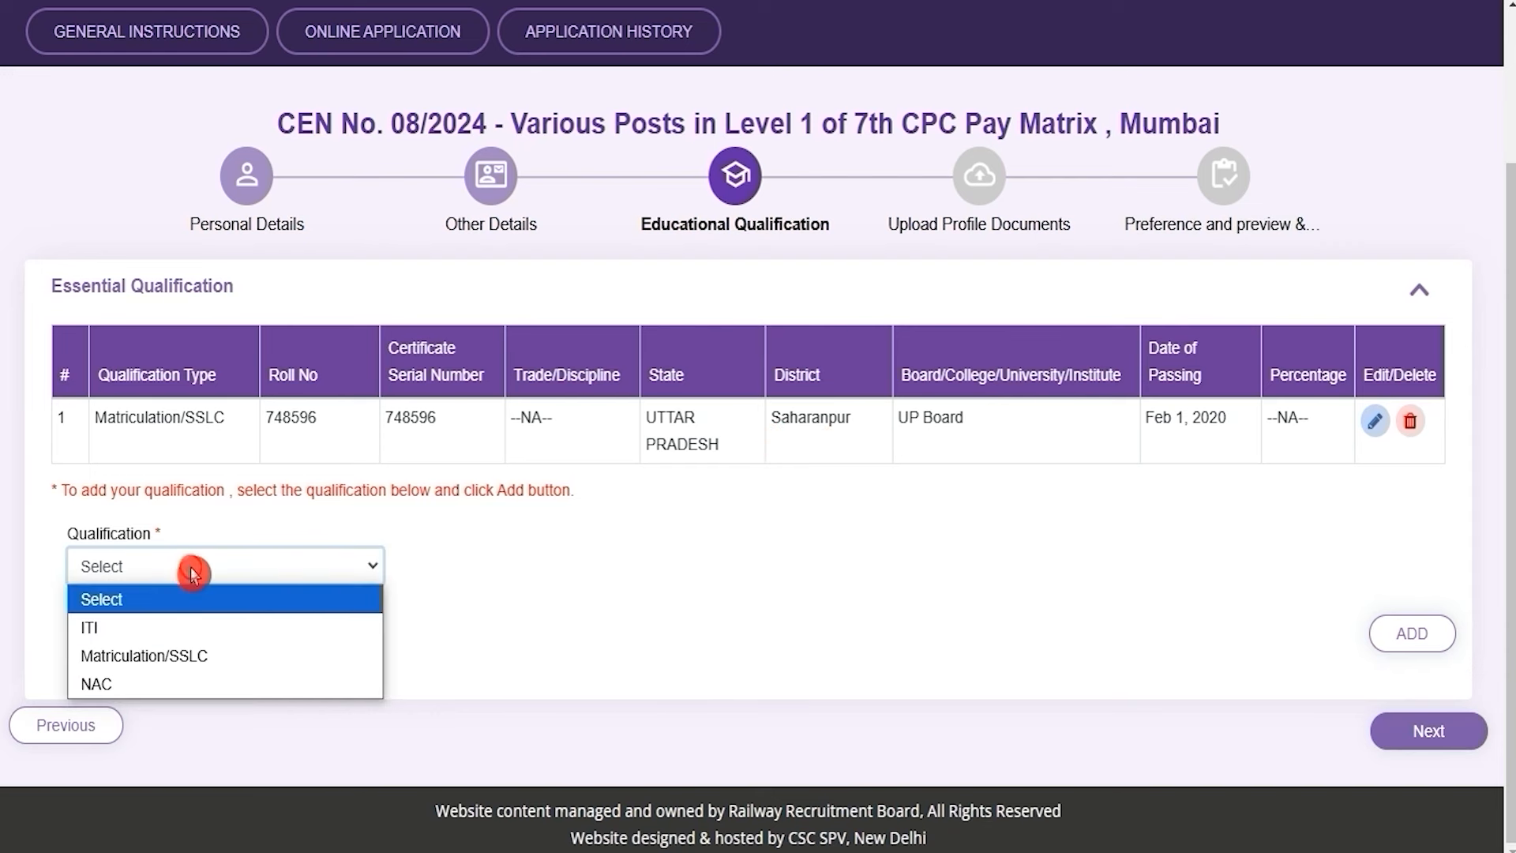
pyautogui.click(128, 629)
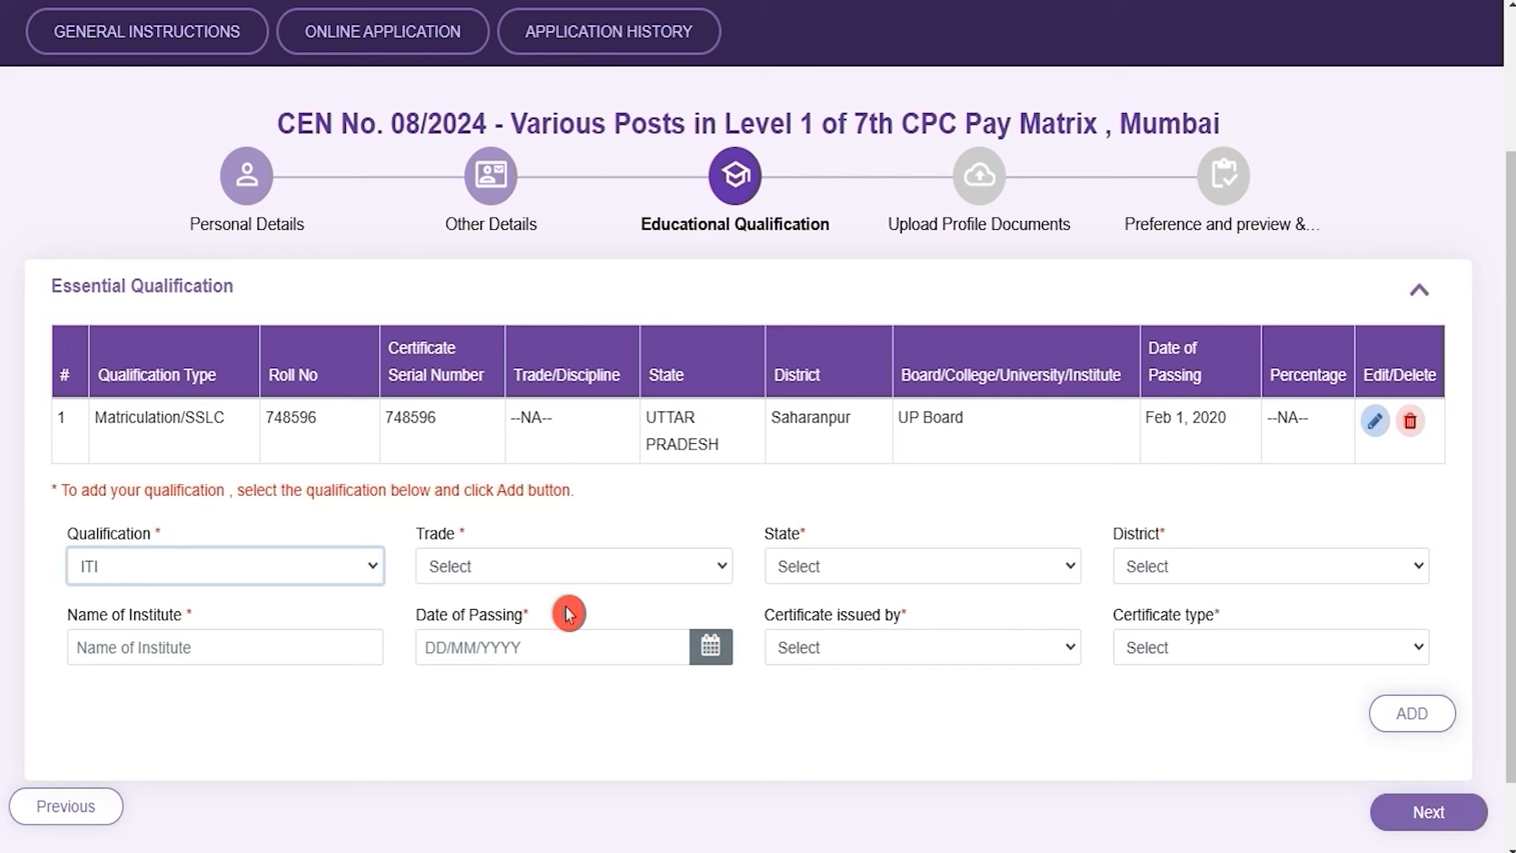
pyautogui.click(479, 567)
pyautogui.click(480, 624)
pyautogui.click(866, 578)
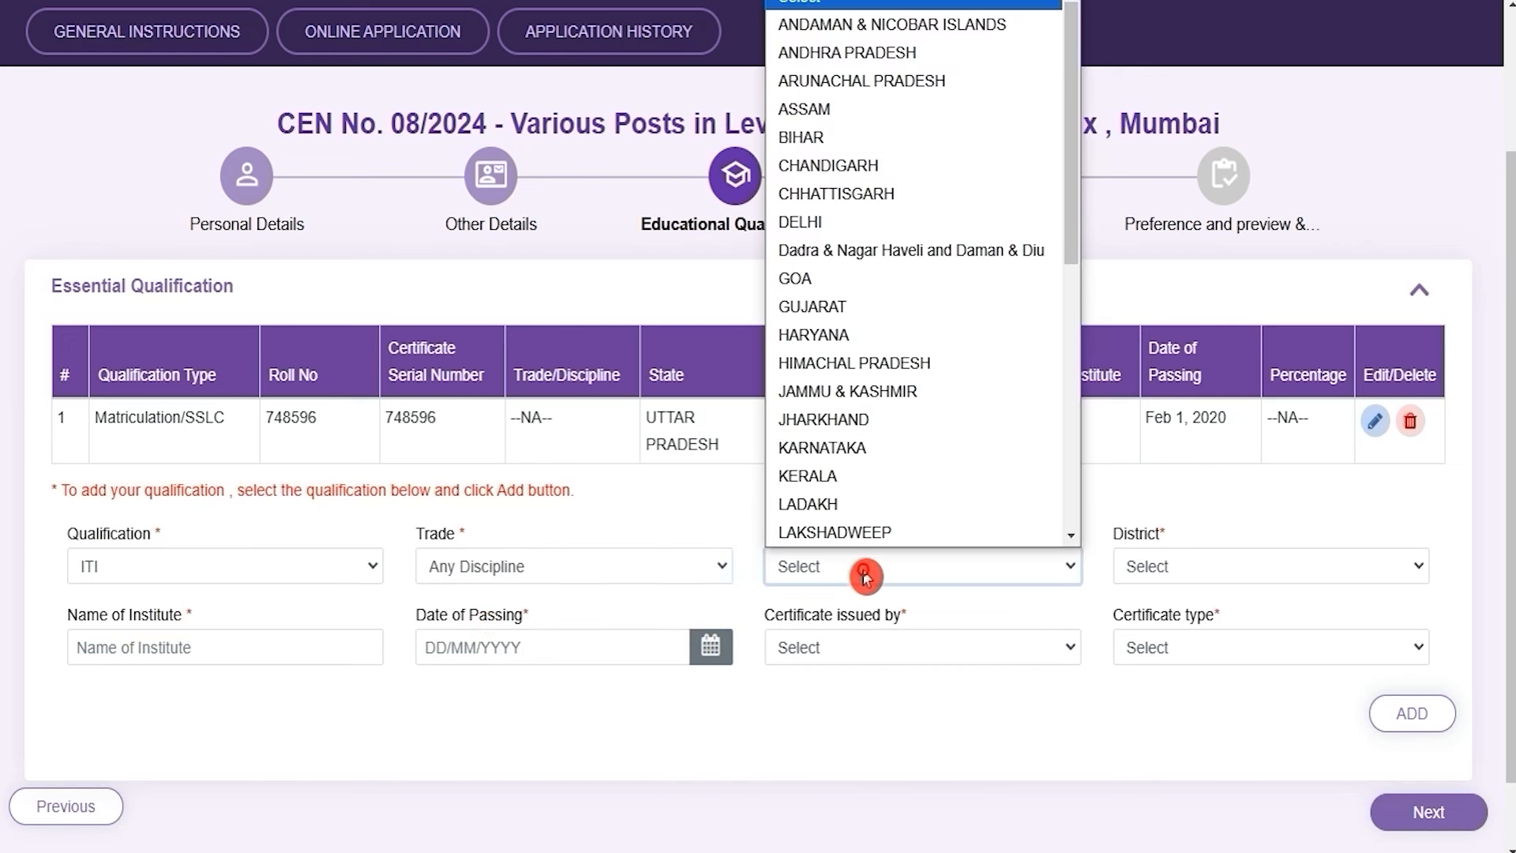
pyautogui.press('u')
pyautogui.press('Return')
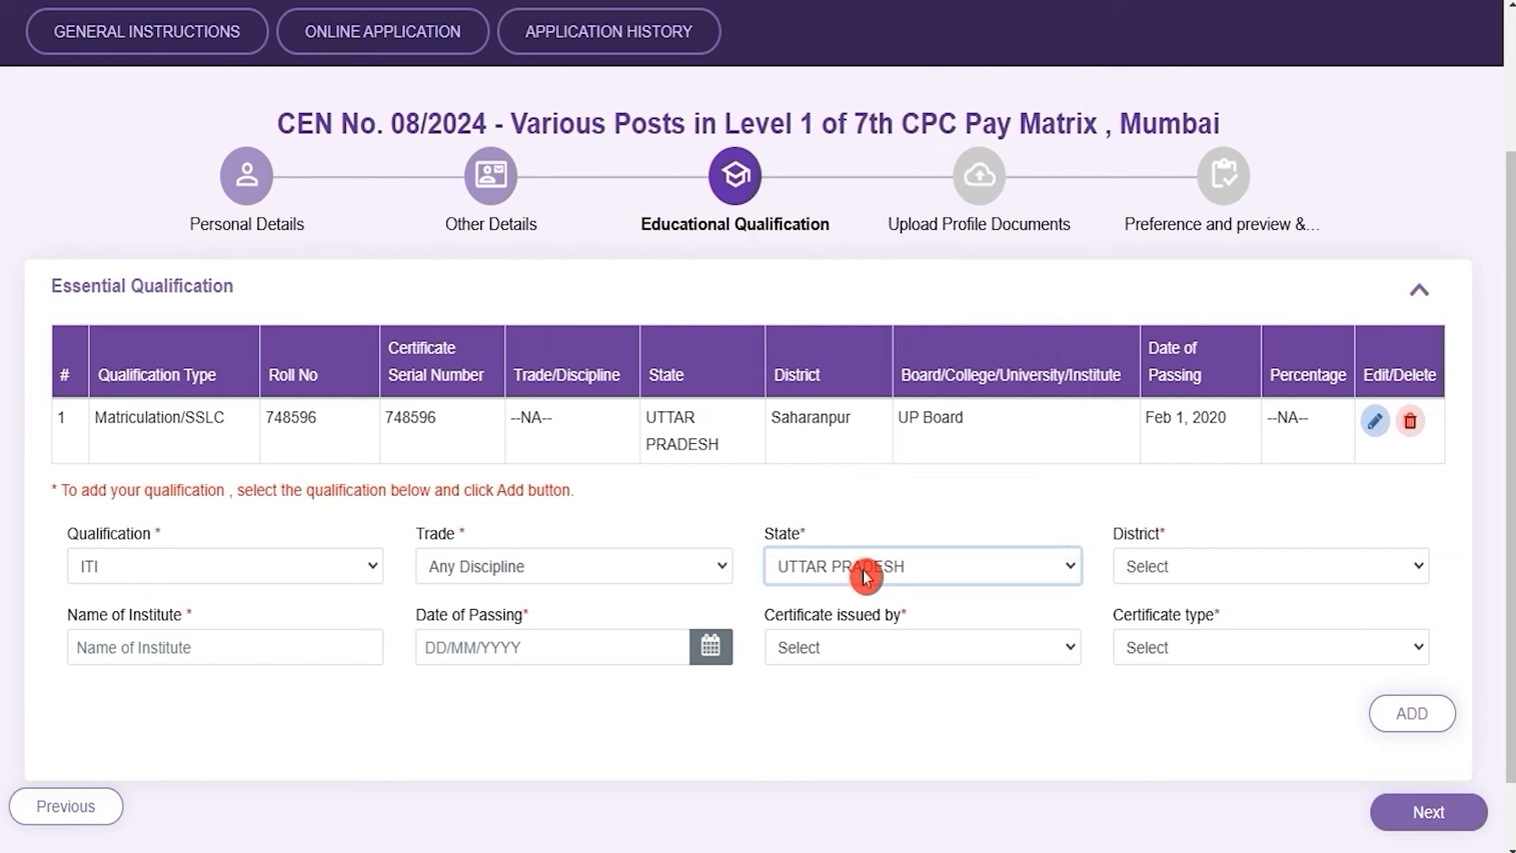
pyautogui.click(1178, 570)
pyautogui.press('s')
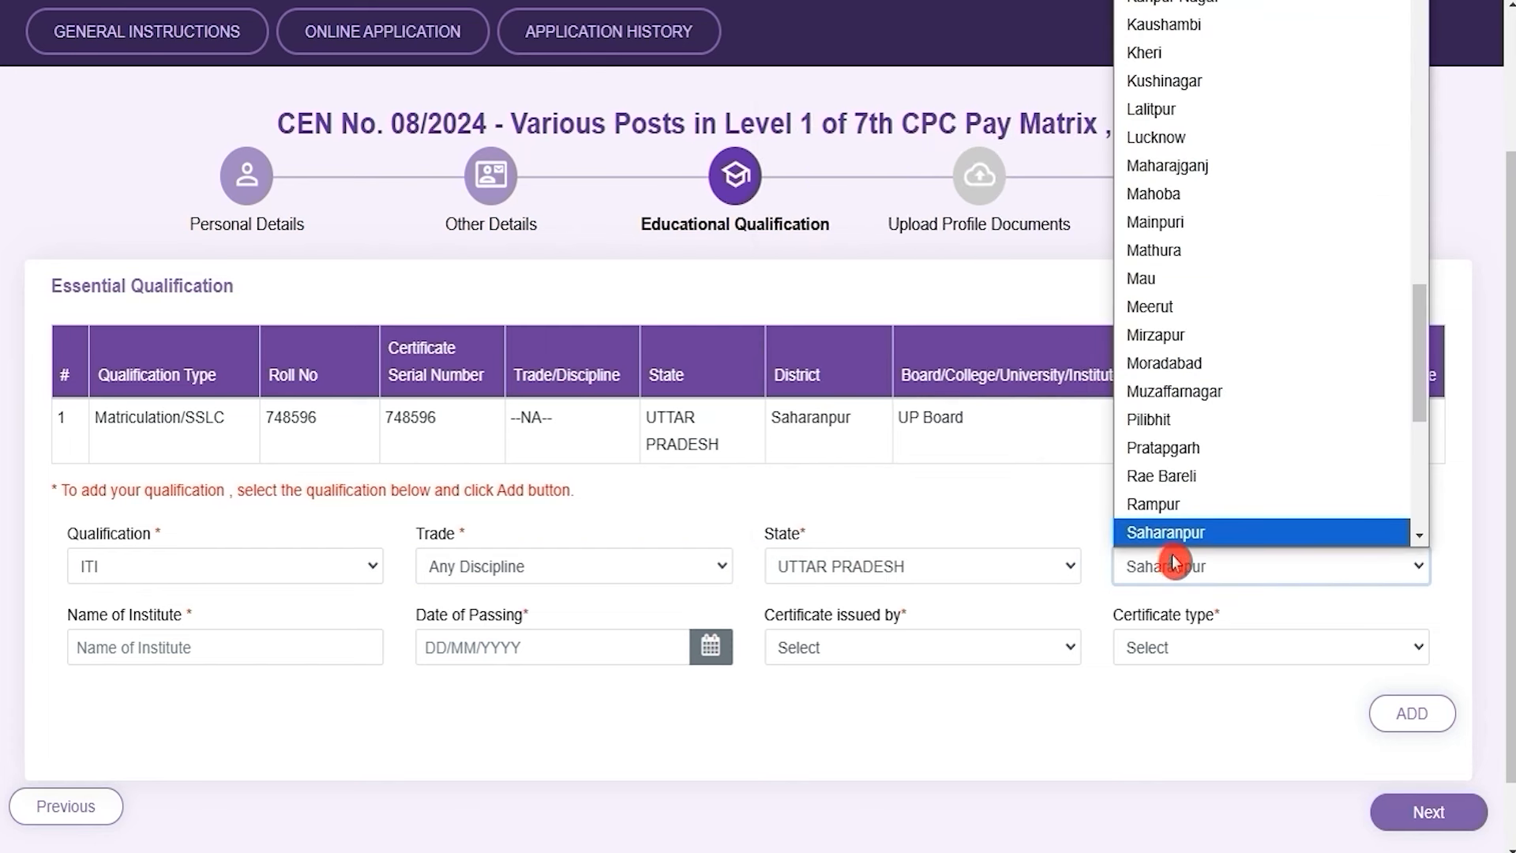
pyautogui.press('Return')
# Enter institute NICT, passing date May 1, 2022, NCVT issuer and NTC certificate, then add it
pyautogui.click(184, 656)
pyautogui.write('NICT')
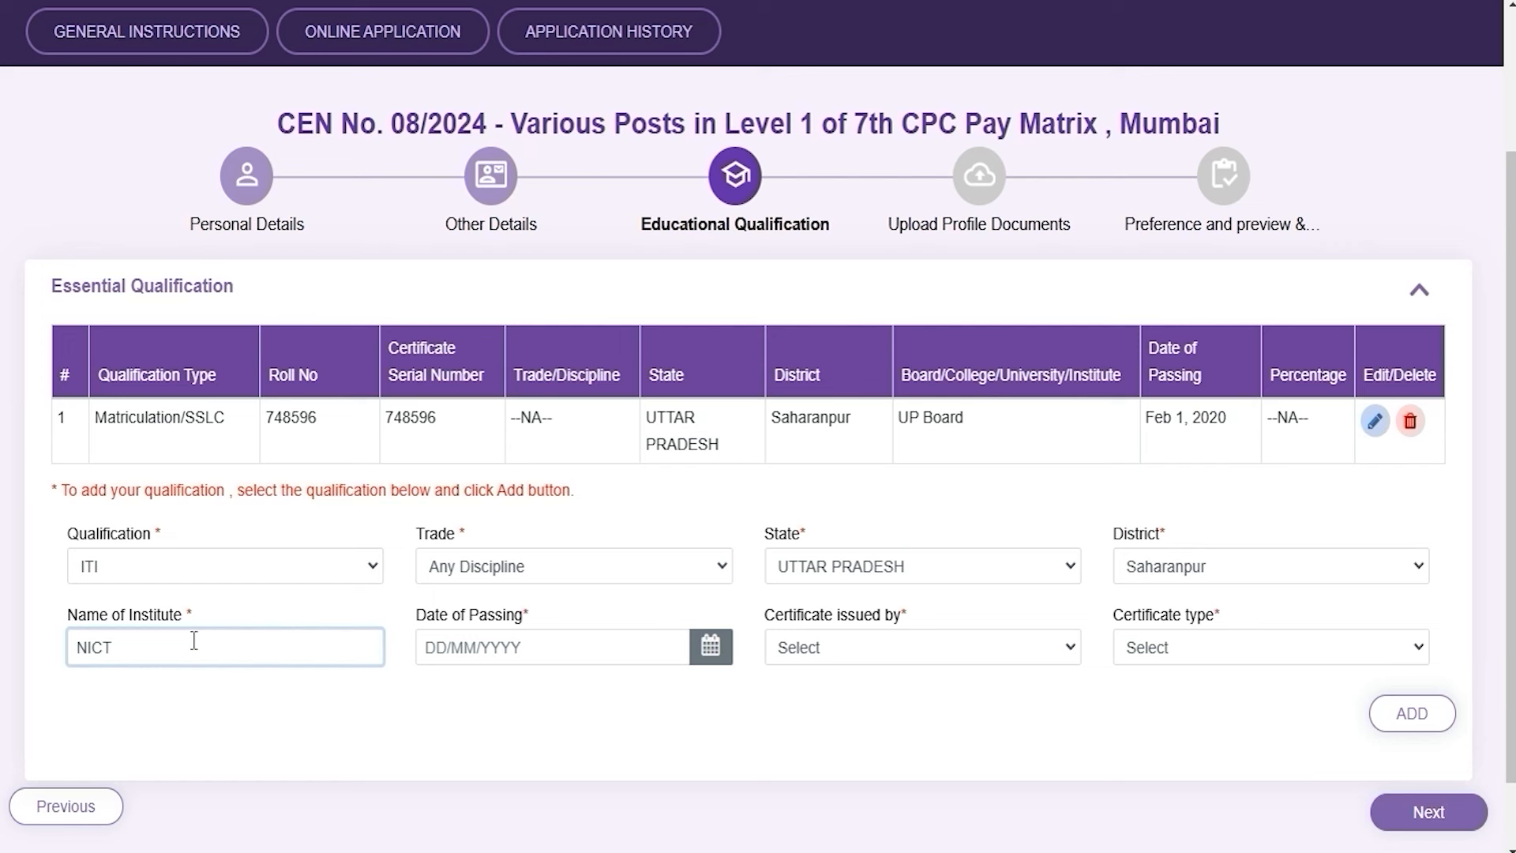
pyautogui.click(710, 647)
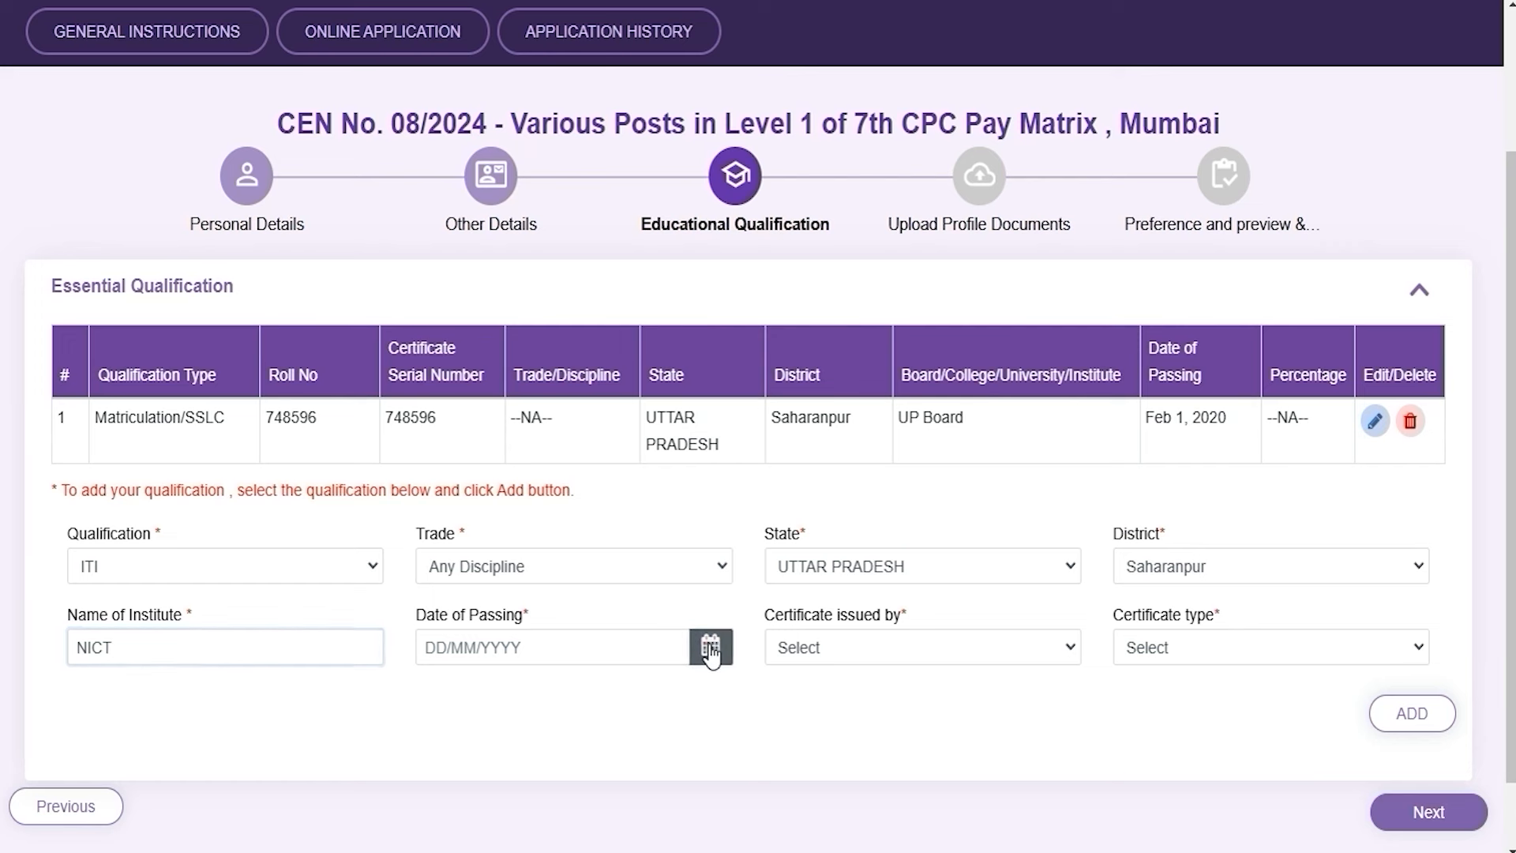
pyautogui.click(913, 646)
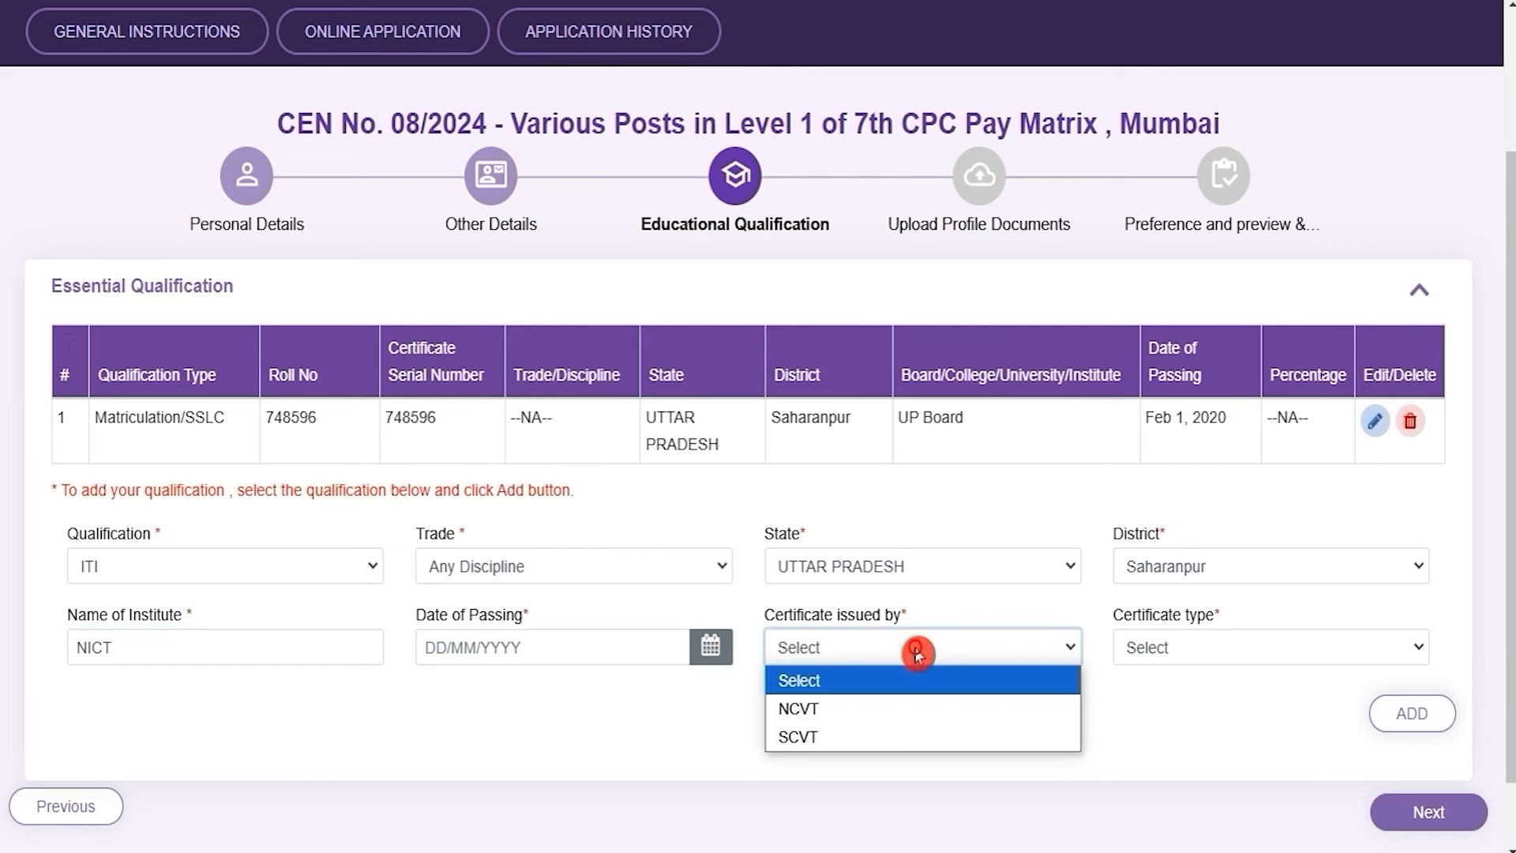
pyautogui.click(813, 709)
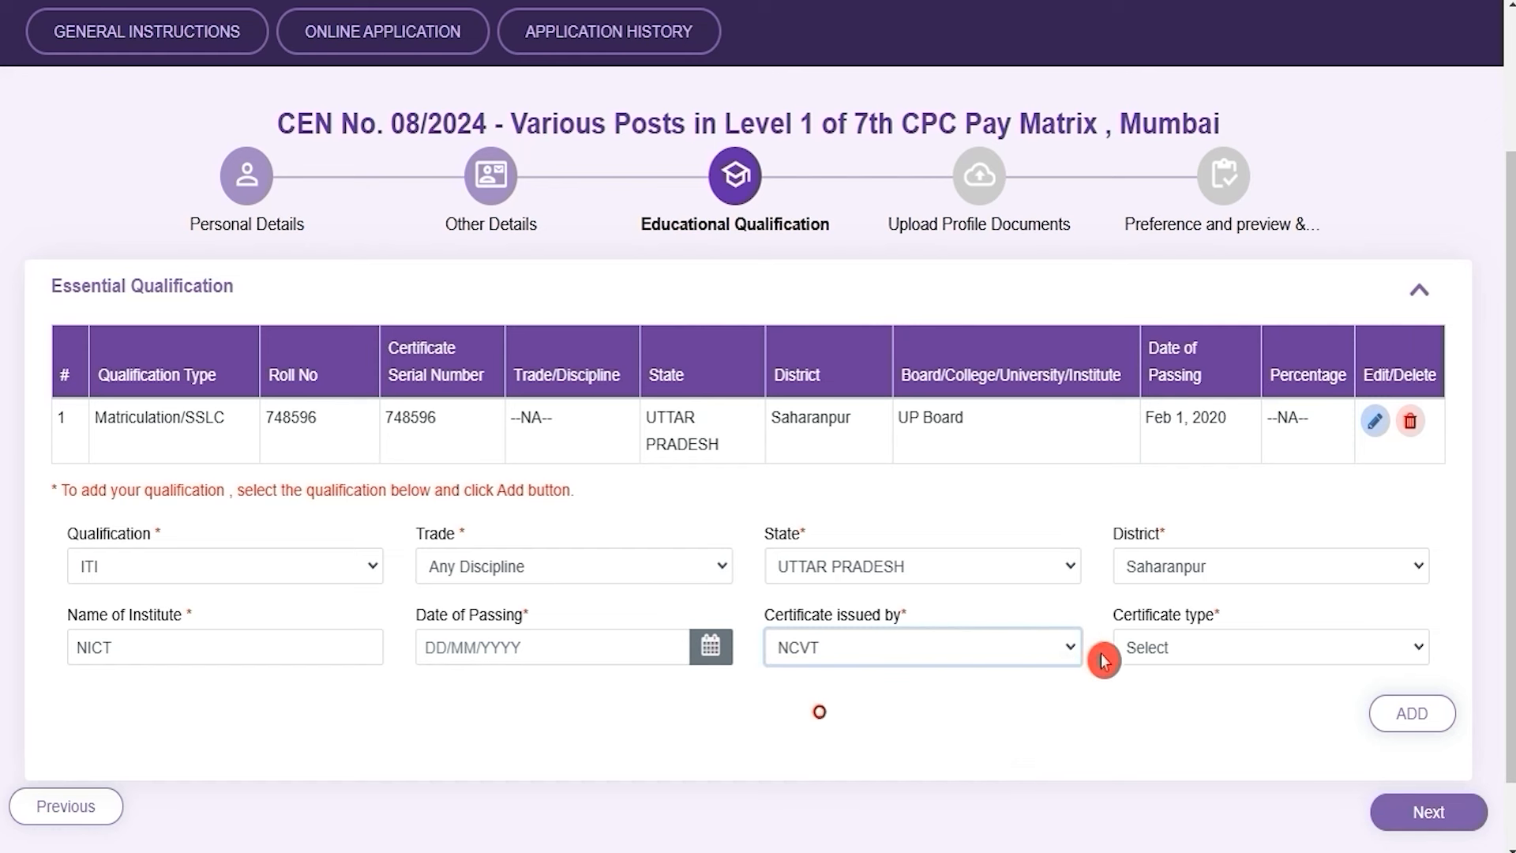
pyautogui.click(1182, 651)
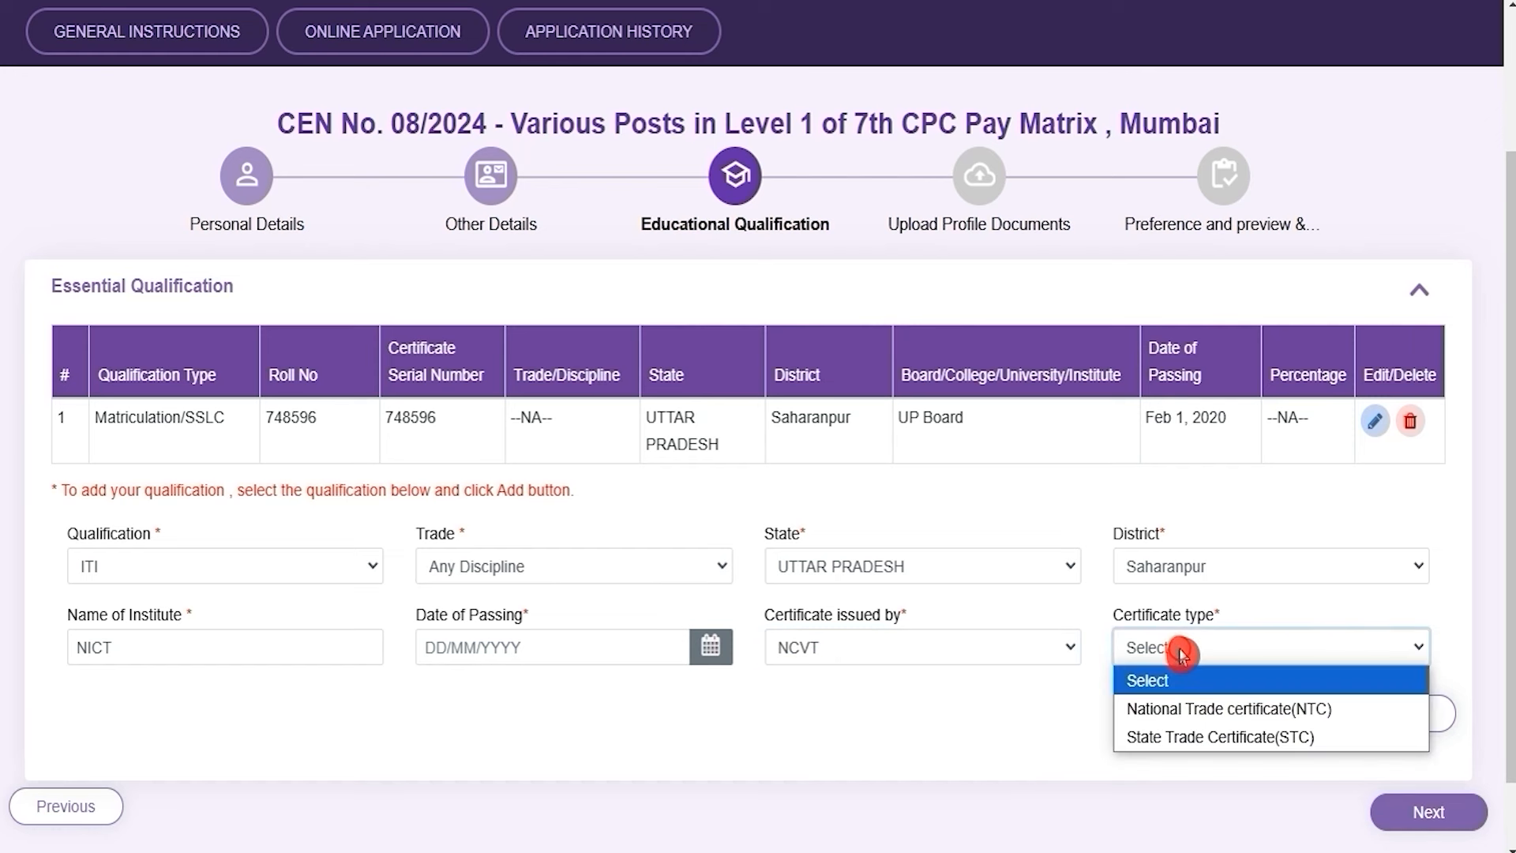
pyautogui.click(1182, 708)
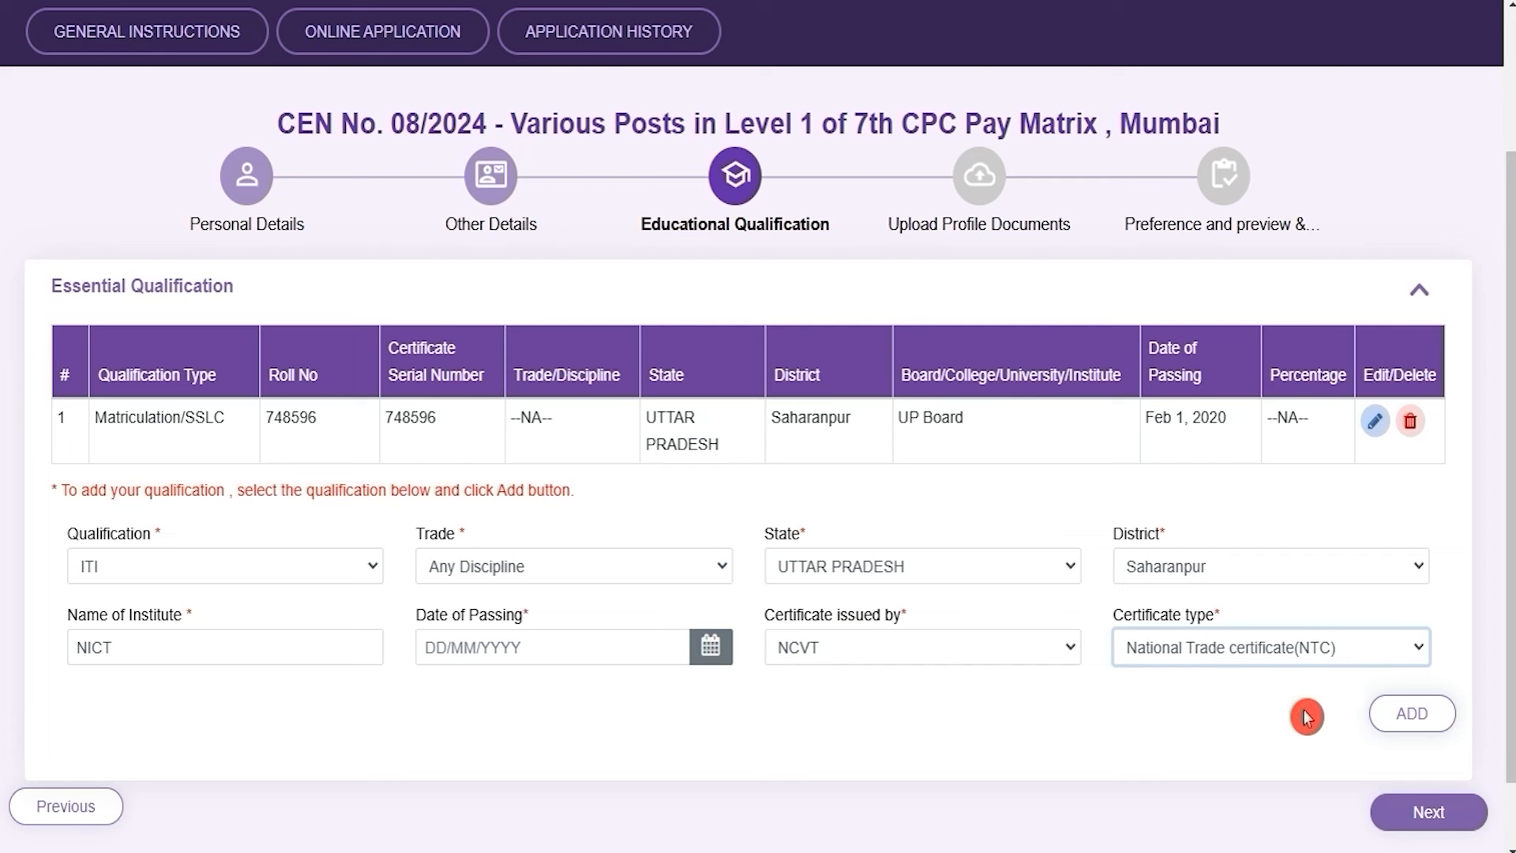
pyautogui.click(1393, 717)
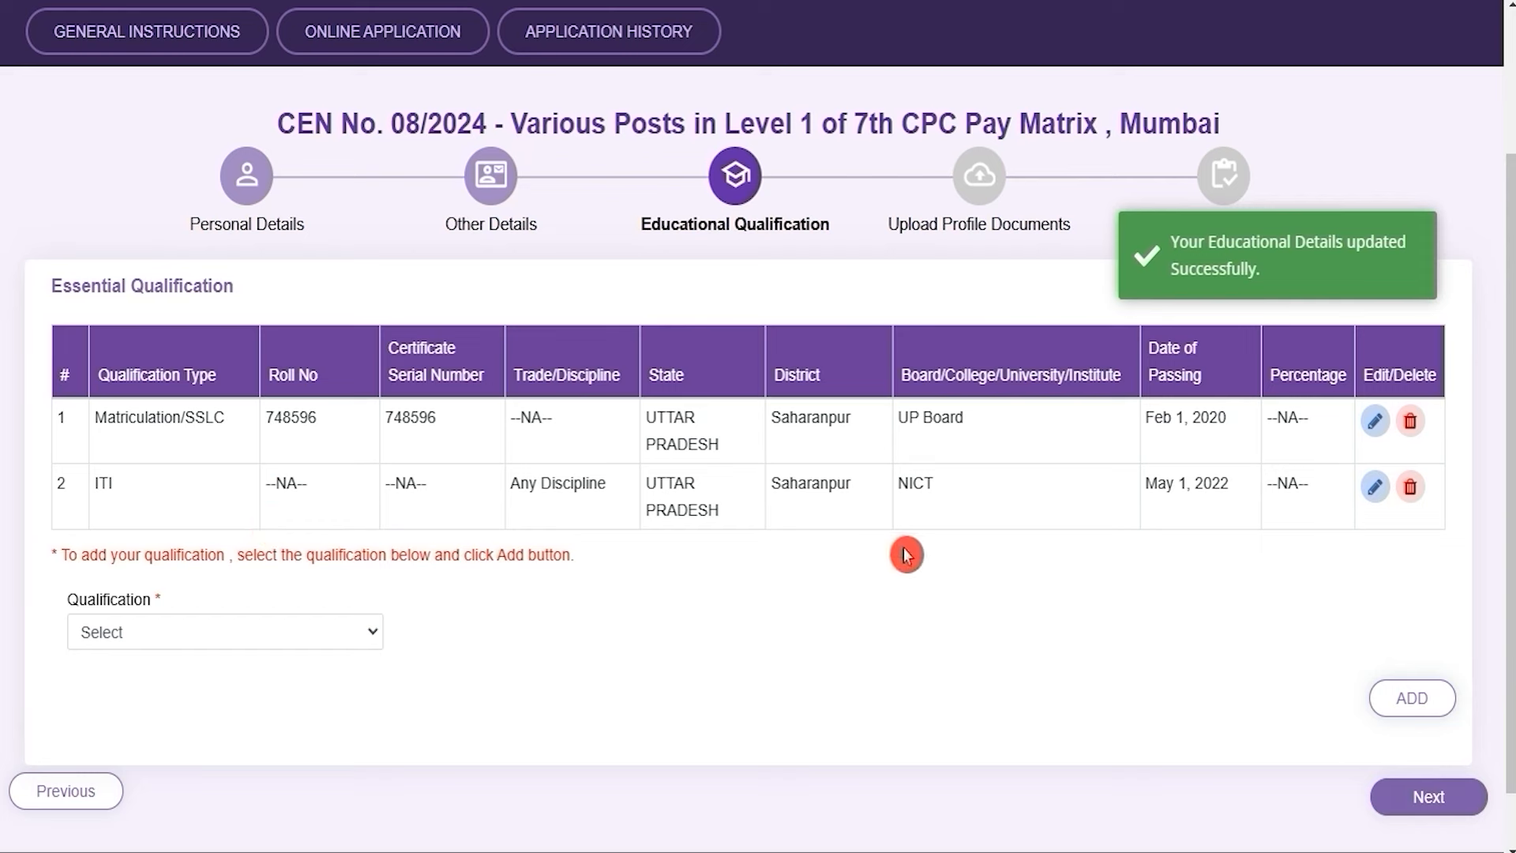
# Choose NAC with trade Any Discipline, state UTTAR PRADESH and district Saharanpur
pyautogui.click(158, 638)
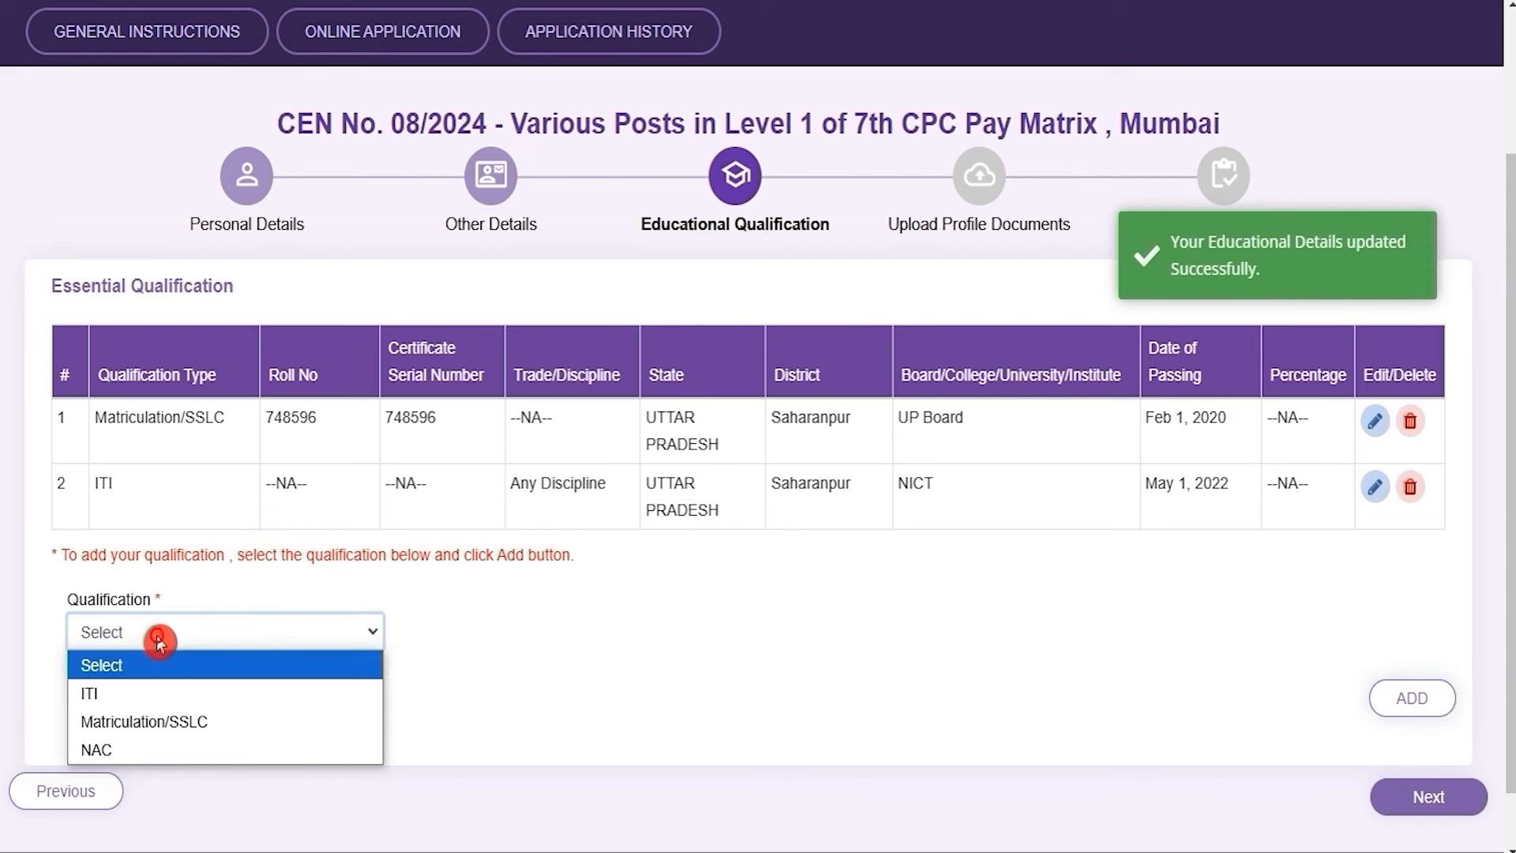
pyautogui.click(131, 752)
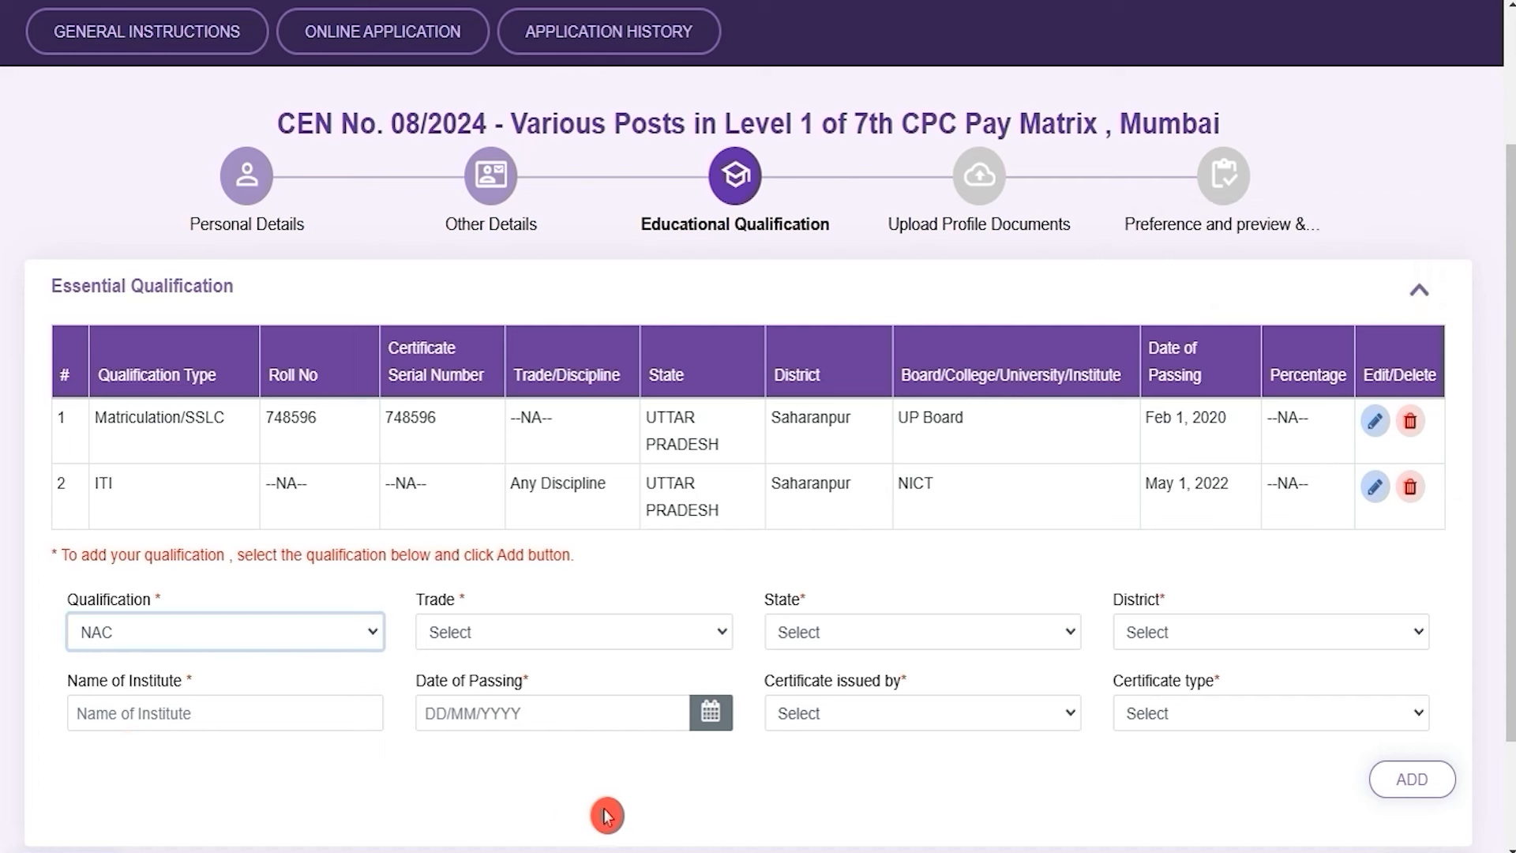
pyautogui.click(483, 638)
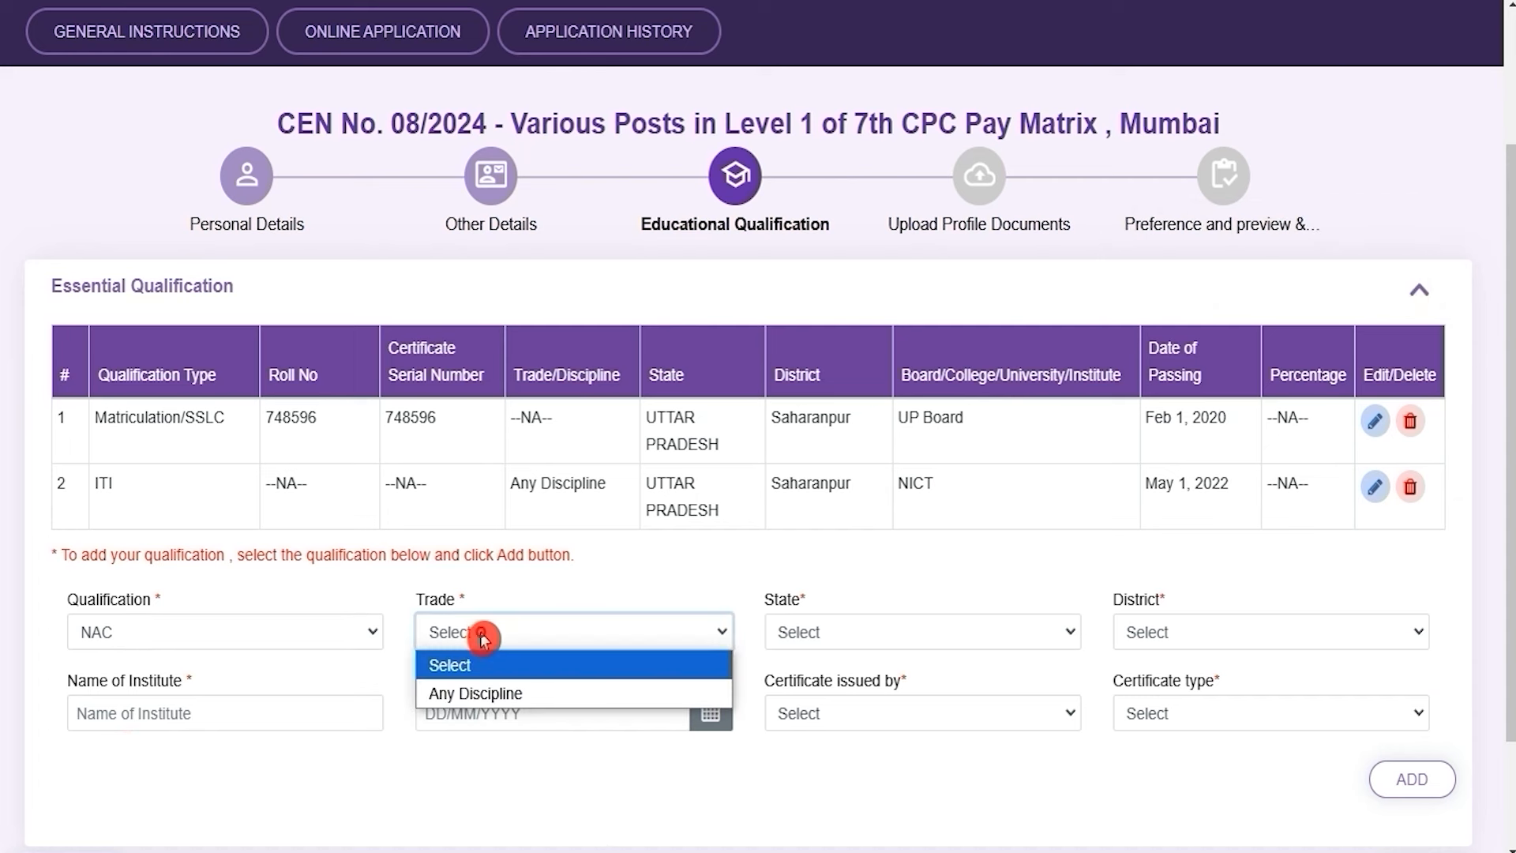
pyautogui.click(484, 697)
pyautogui.click(916, 643)
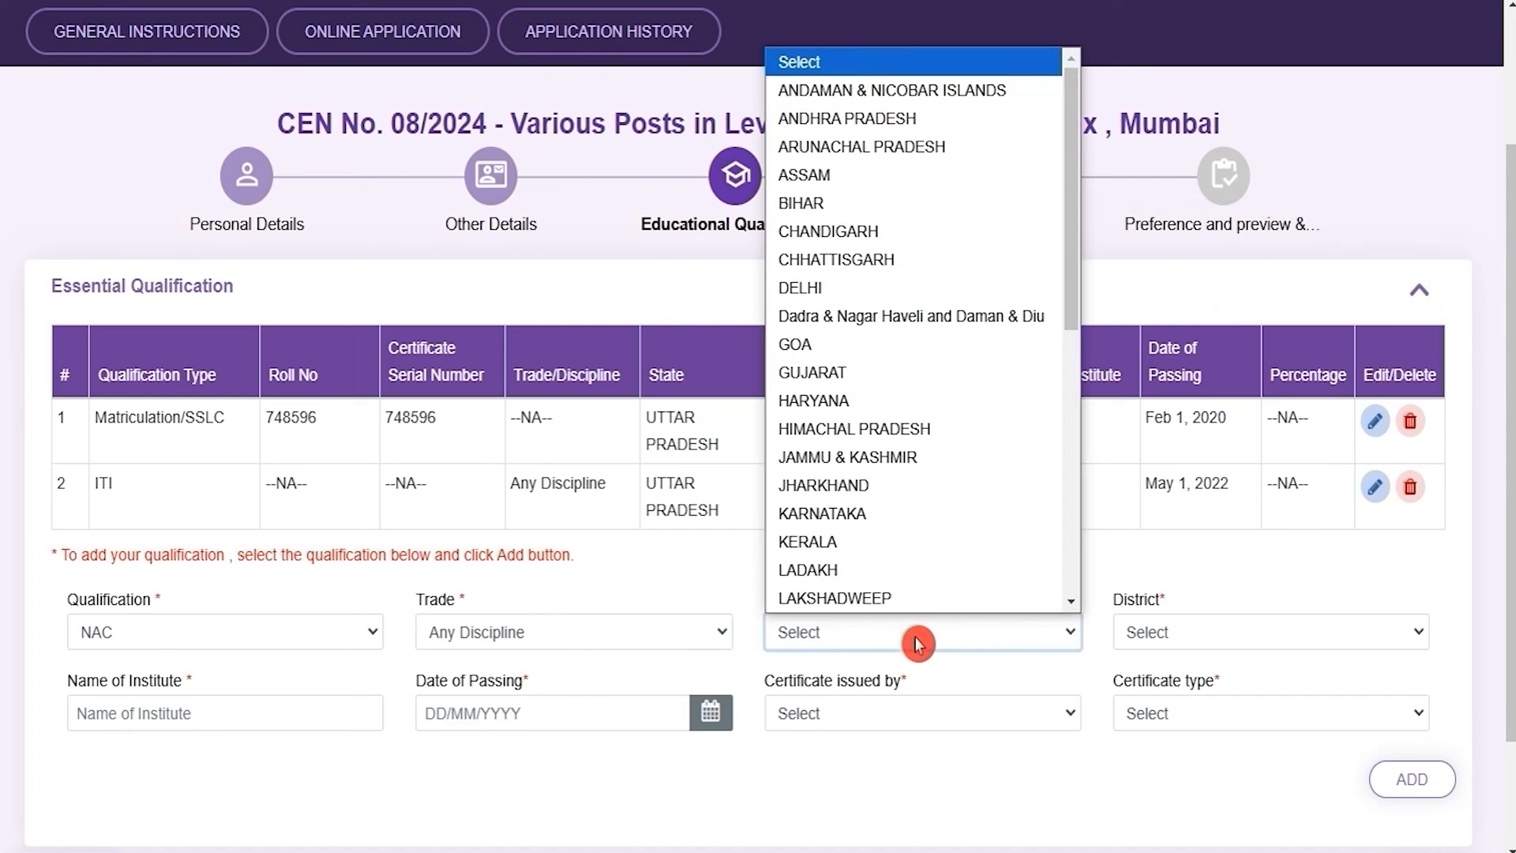
pyautogui.press('u')
pyautogui.press('Return')
pyautogui.press('Tab')
pyautogui.press('s')
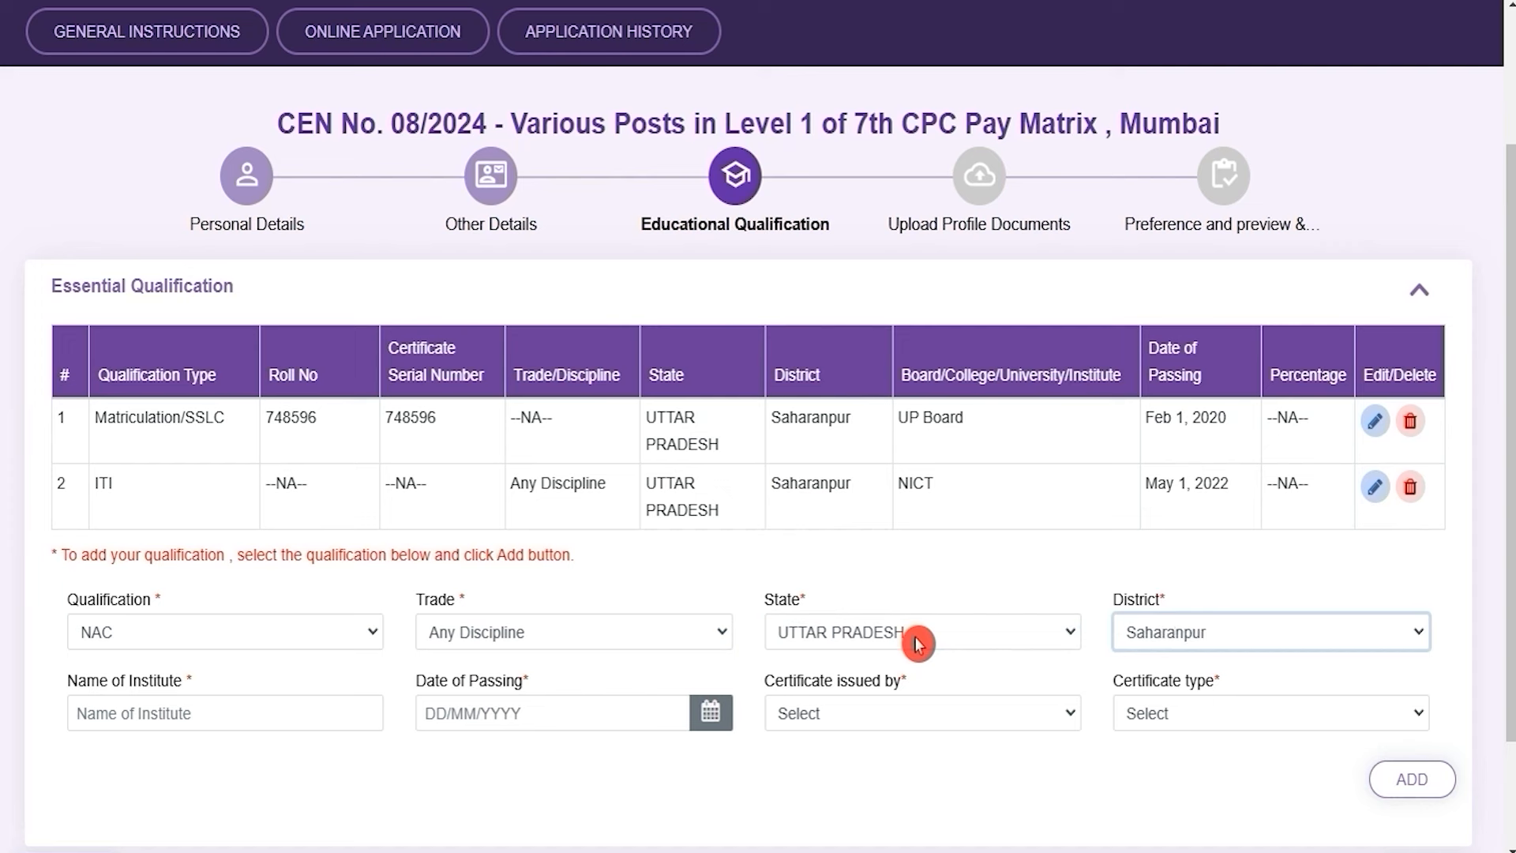
# Enter institute NICT, passing date Jan 1, 2024, NCVT issuer and NAC certificate type, then continue
pyautogui.click(192, 713)
pyautogui.write('NICT')
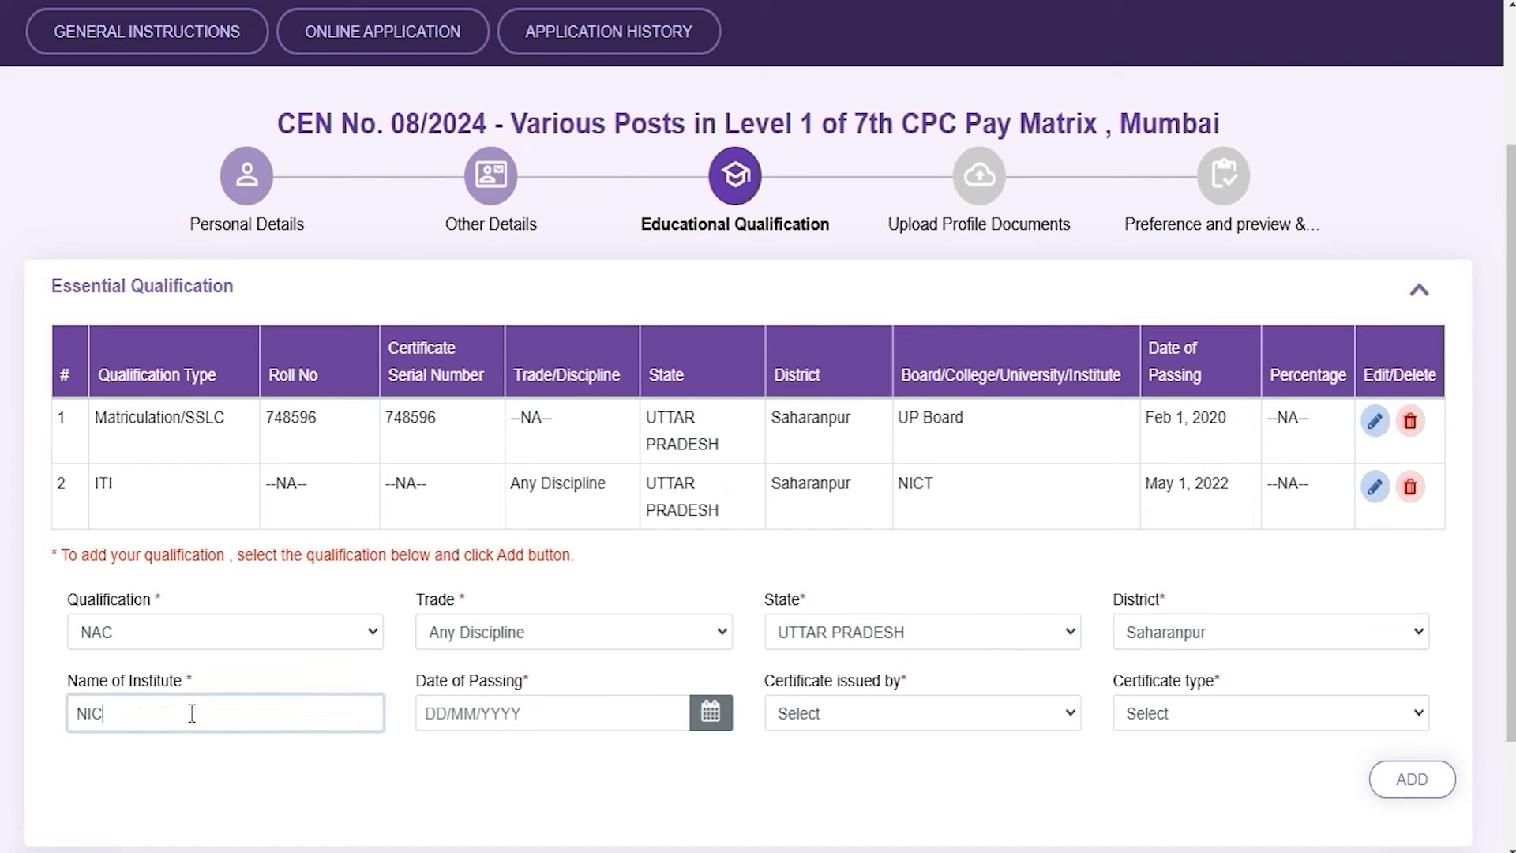
pyautogui.click(709, 715)
pyautogui.click(873, 785)
pyautogui.click(900, 714)
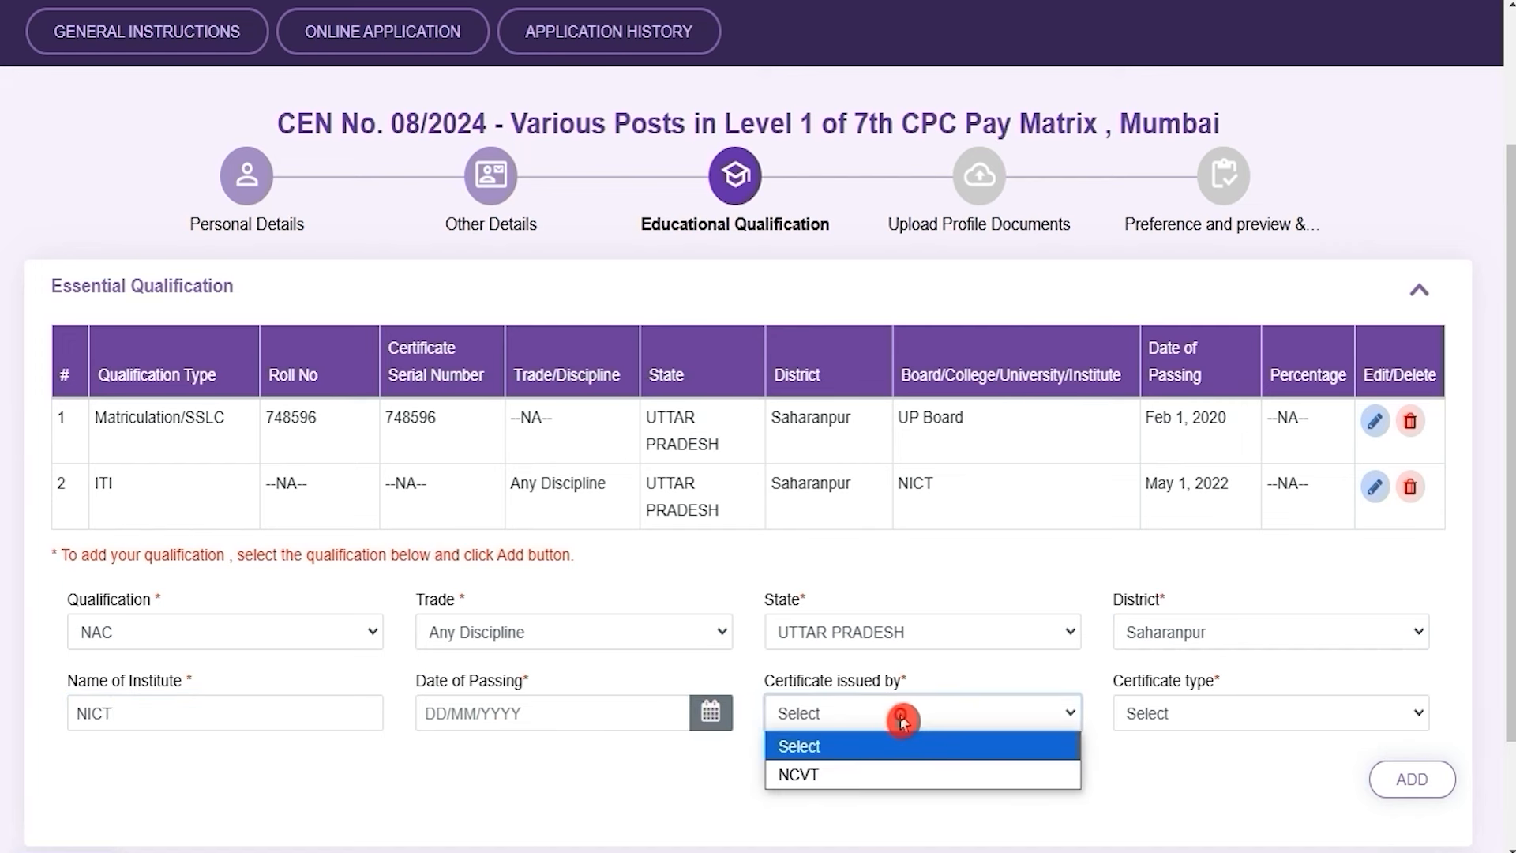
pyautogui.click(863, 776)
pyautogui.click(1196, 710)
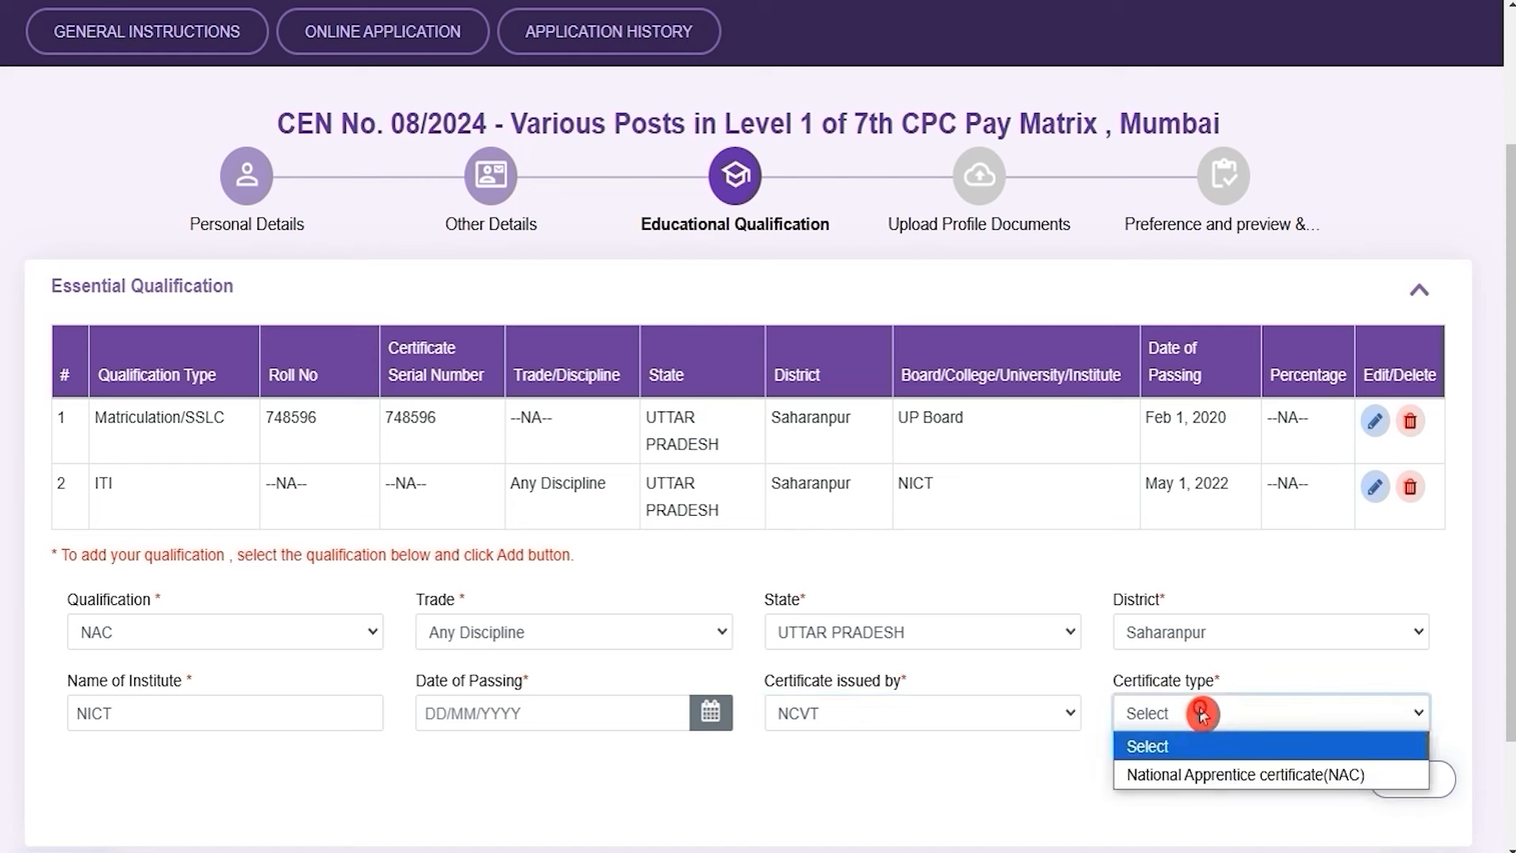
pyautogui.click(1219, 777)
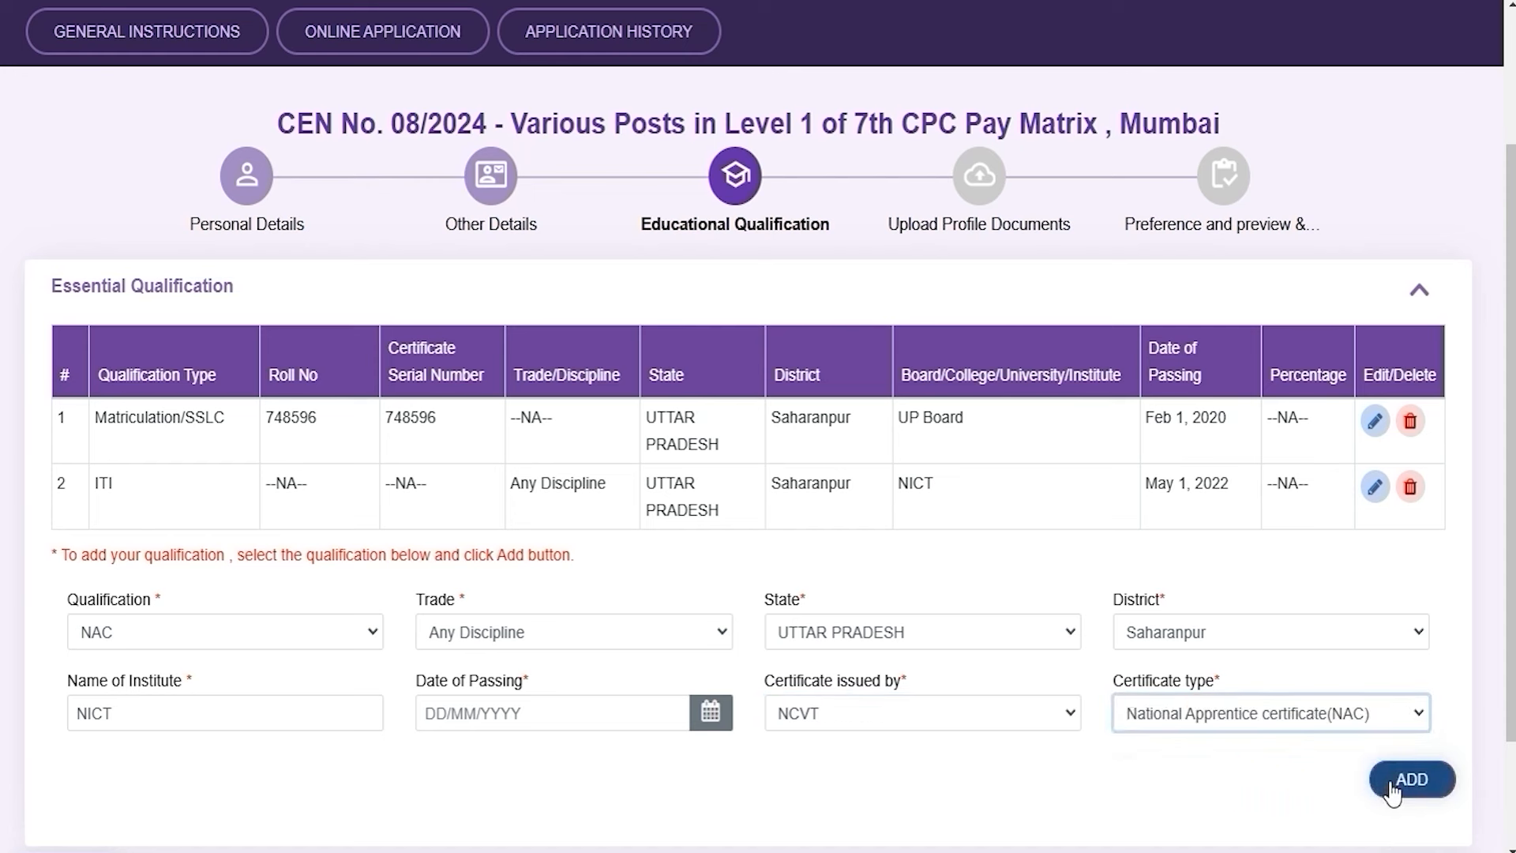
pyautogui.scroll(-2, 1167, 814)
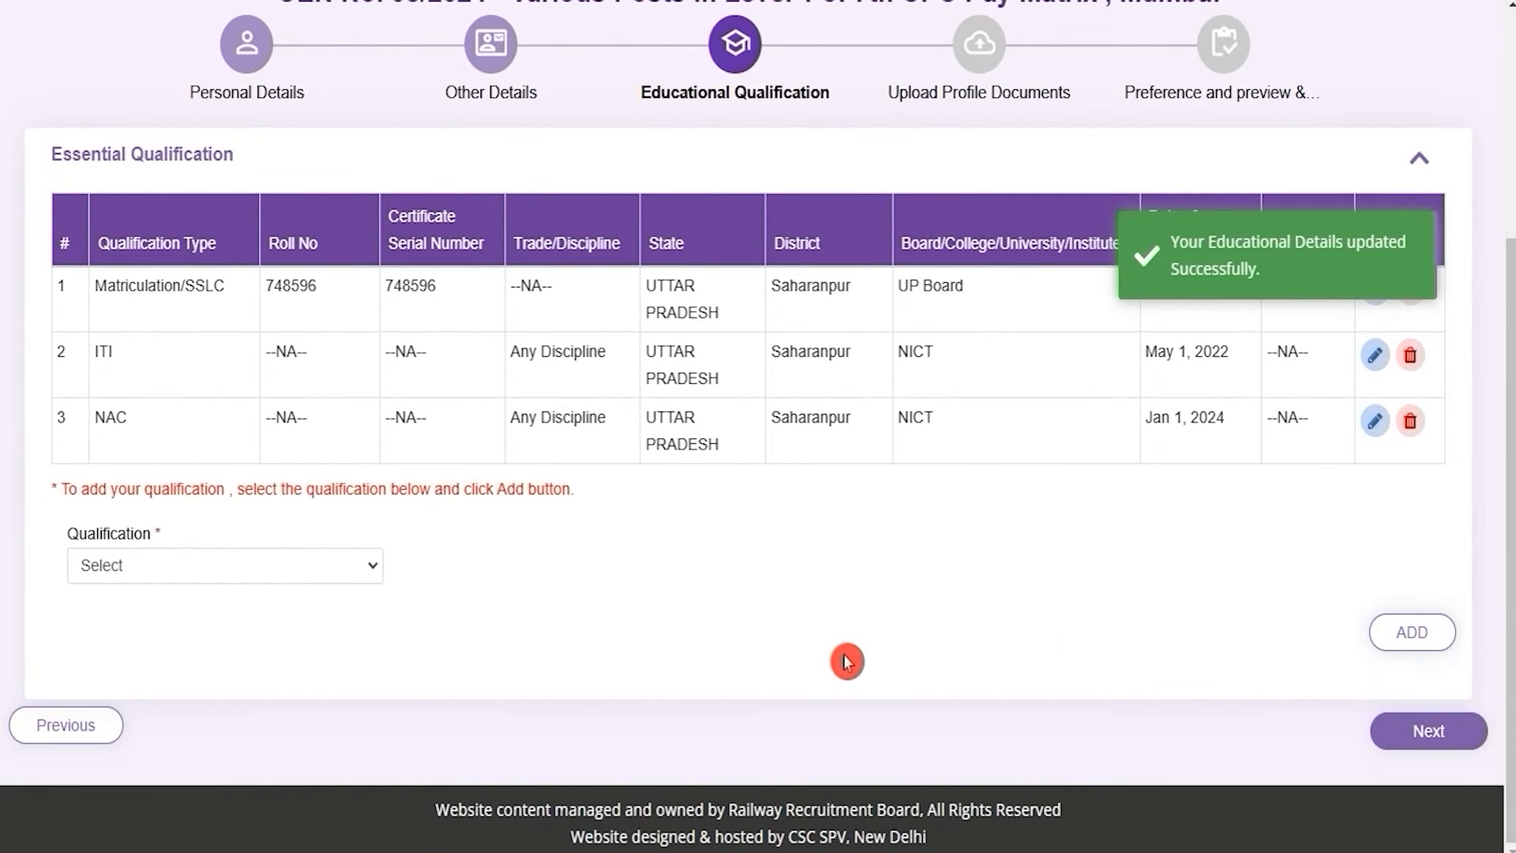
pyautogui.click(1413, 742)
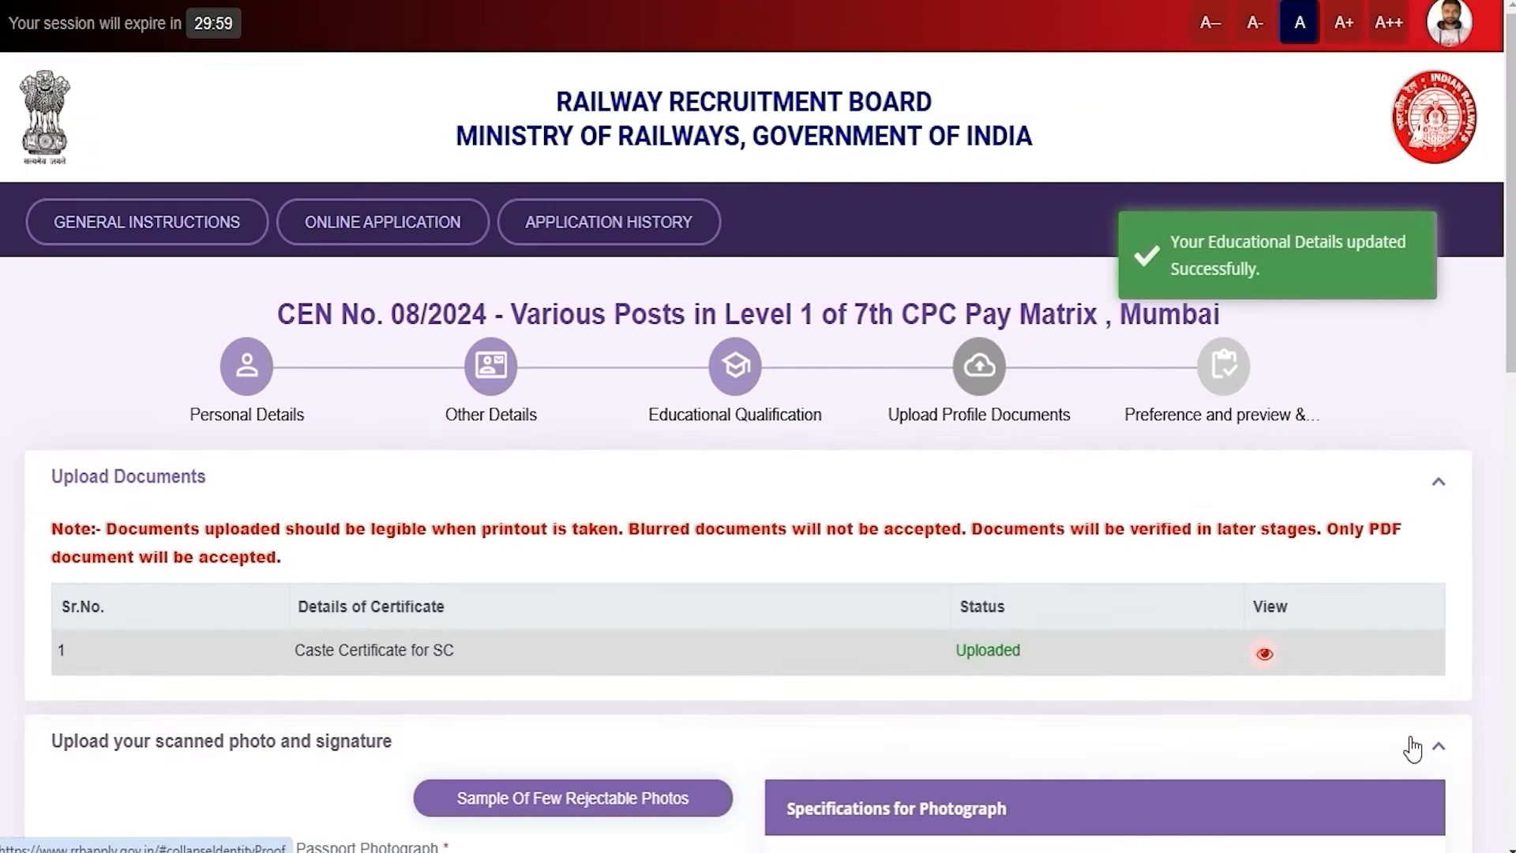
pyautogui.scroll(-4, 934, 728)
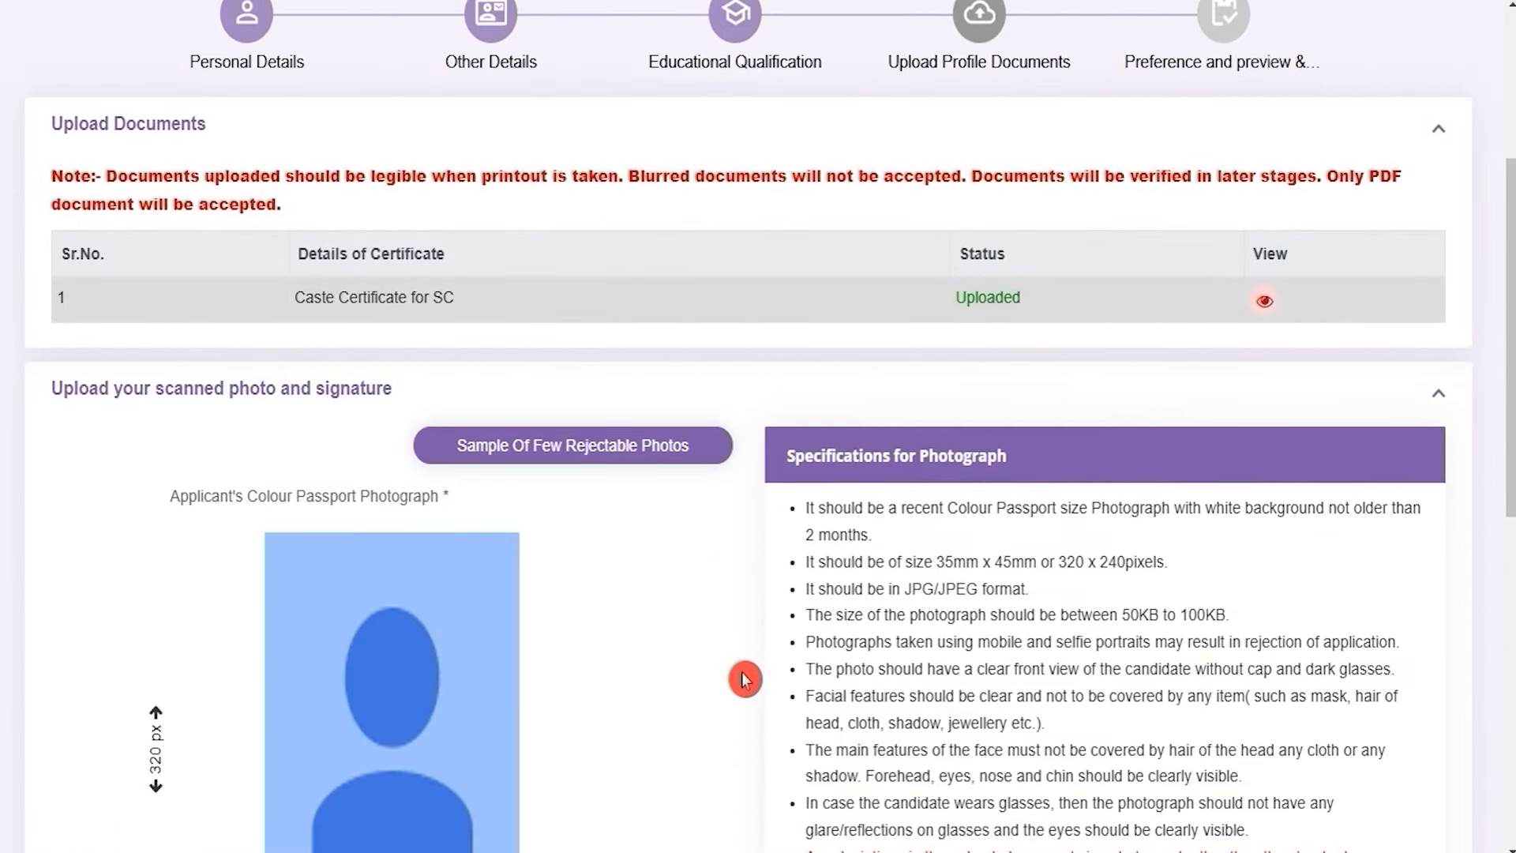
pyautogui.scroll(-7, 744, 679)
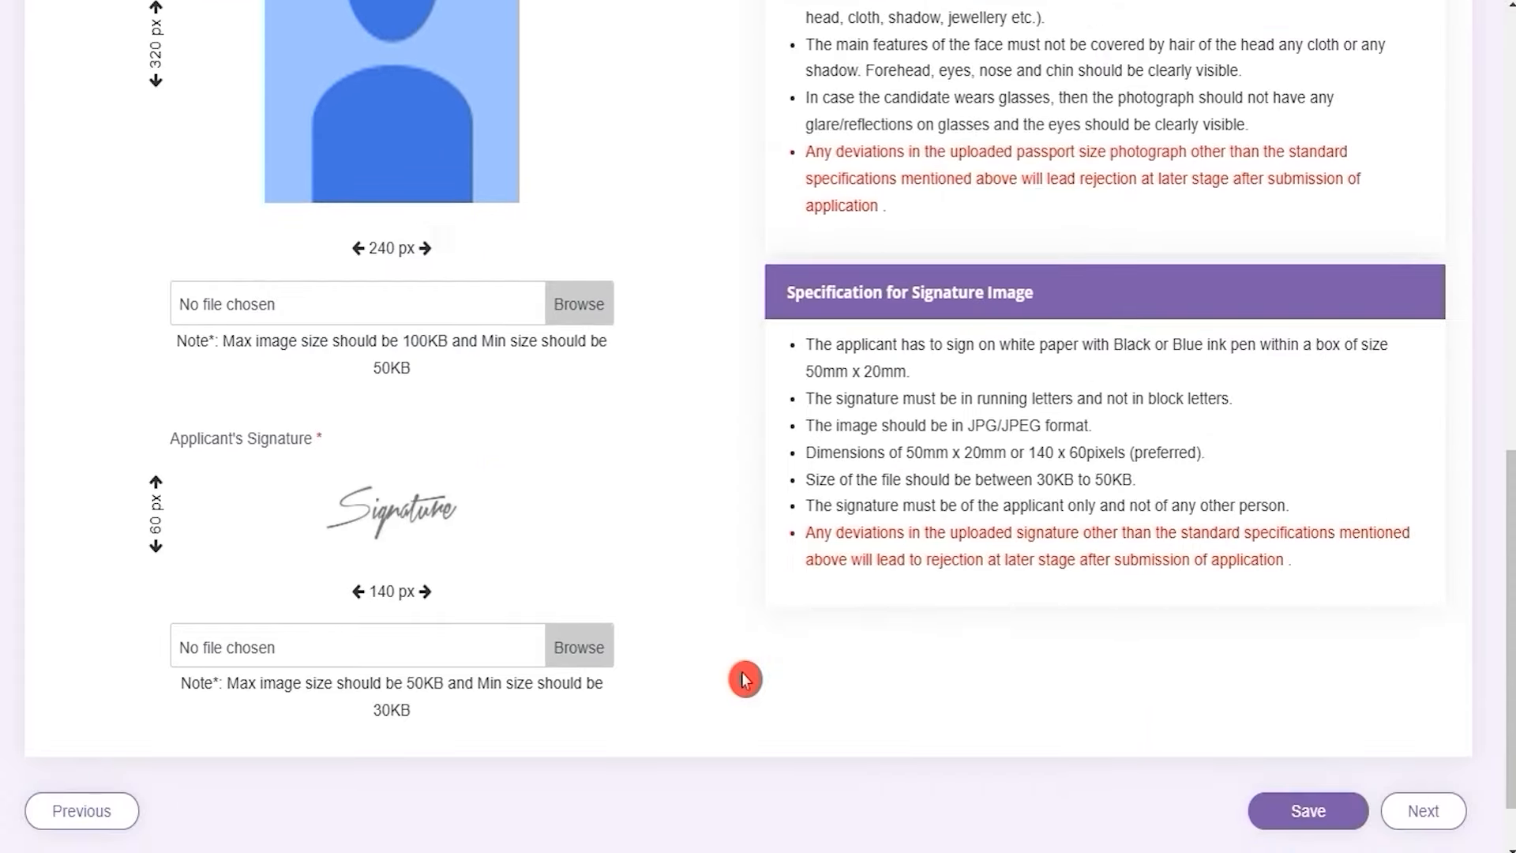
pyautogui.scroll(3, 744, 679)
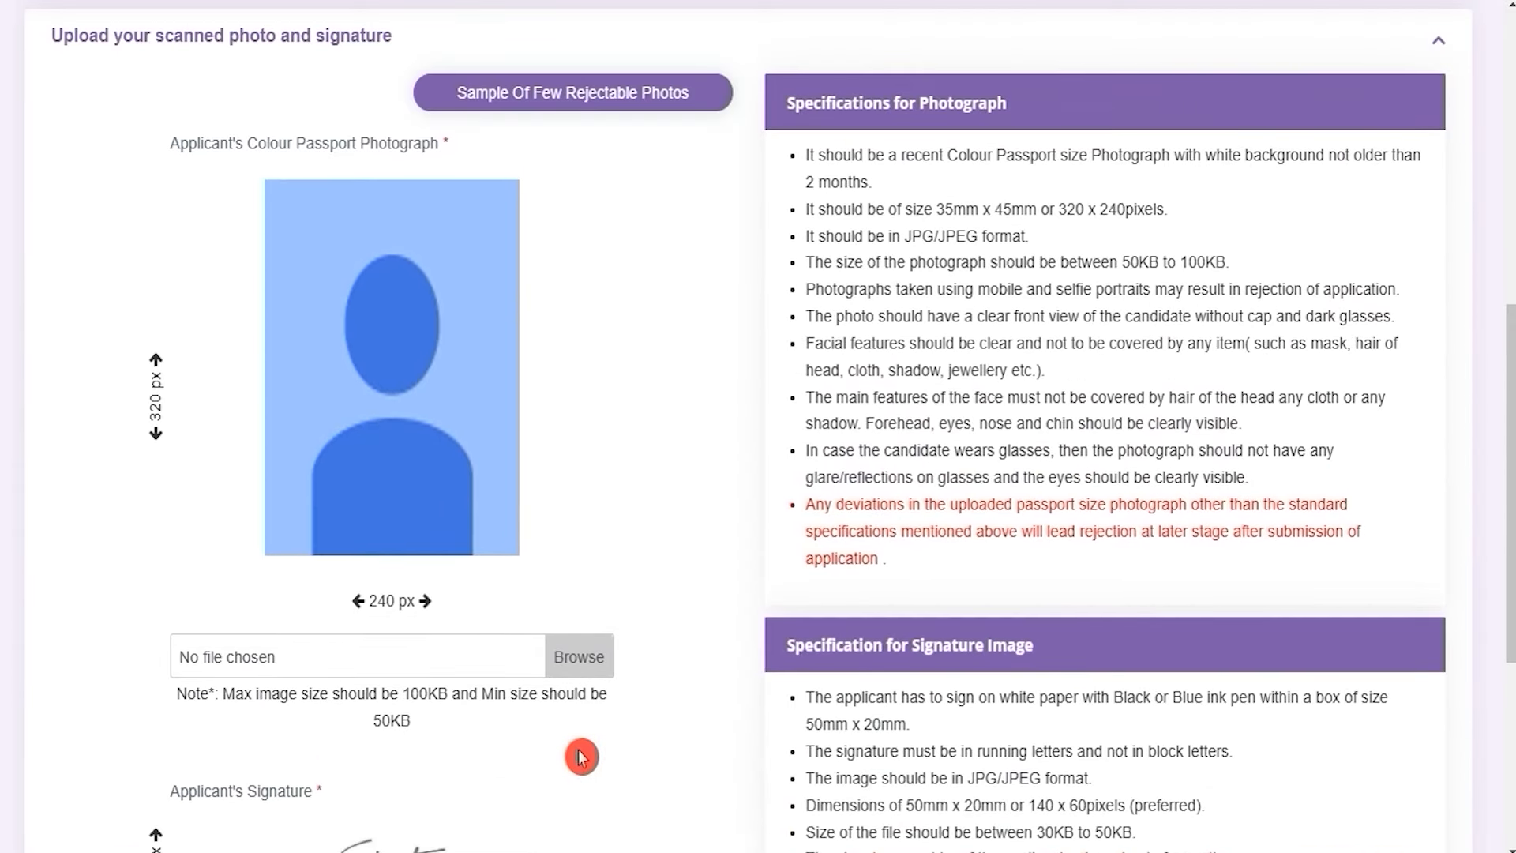
pyautogui.doubleClick(375, 714)
pyautogui.moveTo(405, 693); pyautogui.dragTo(465, 698)
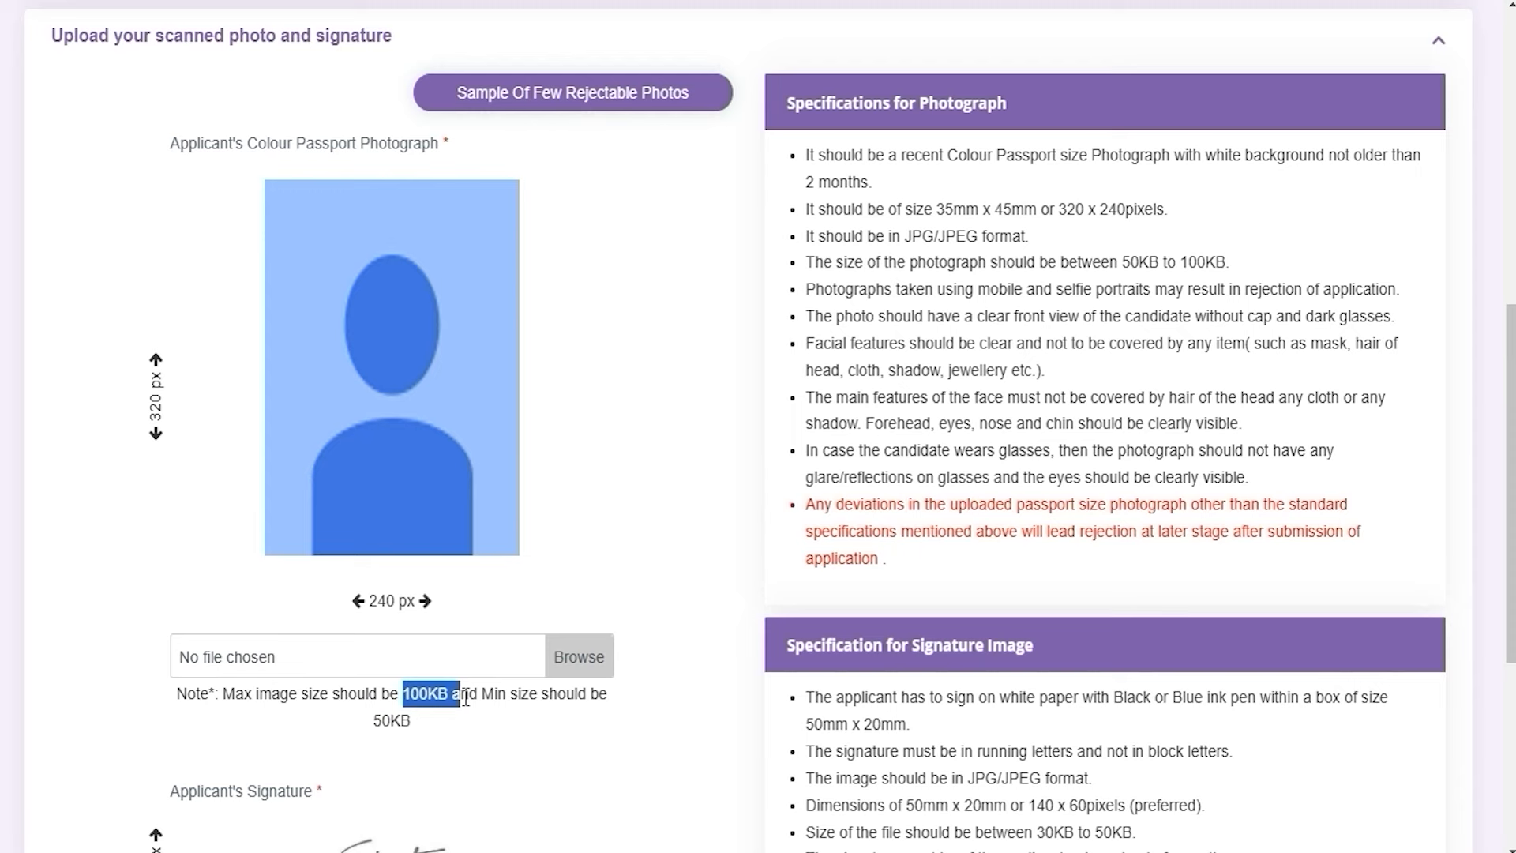
pyautogui.click(170, 380)
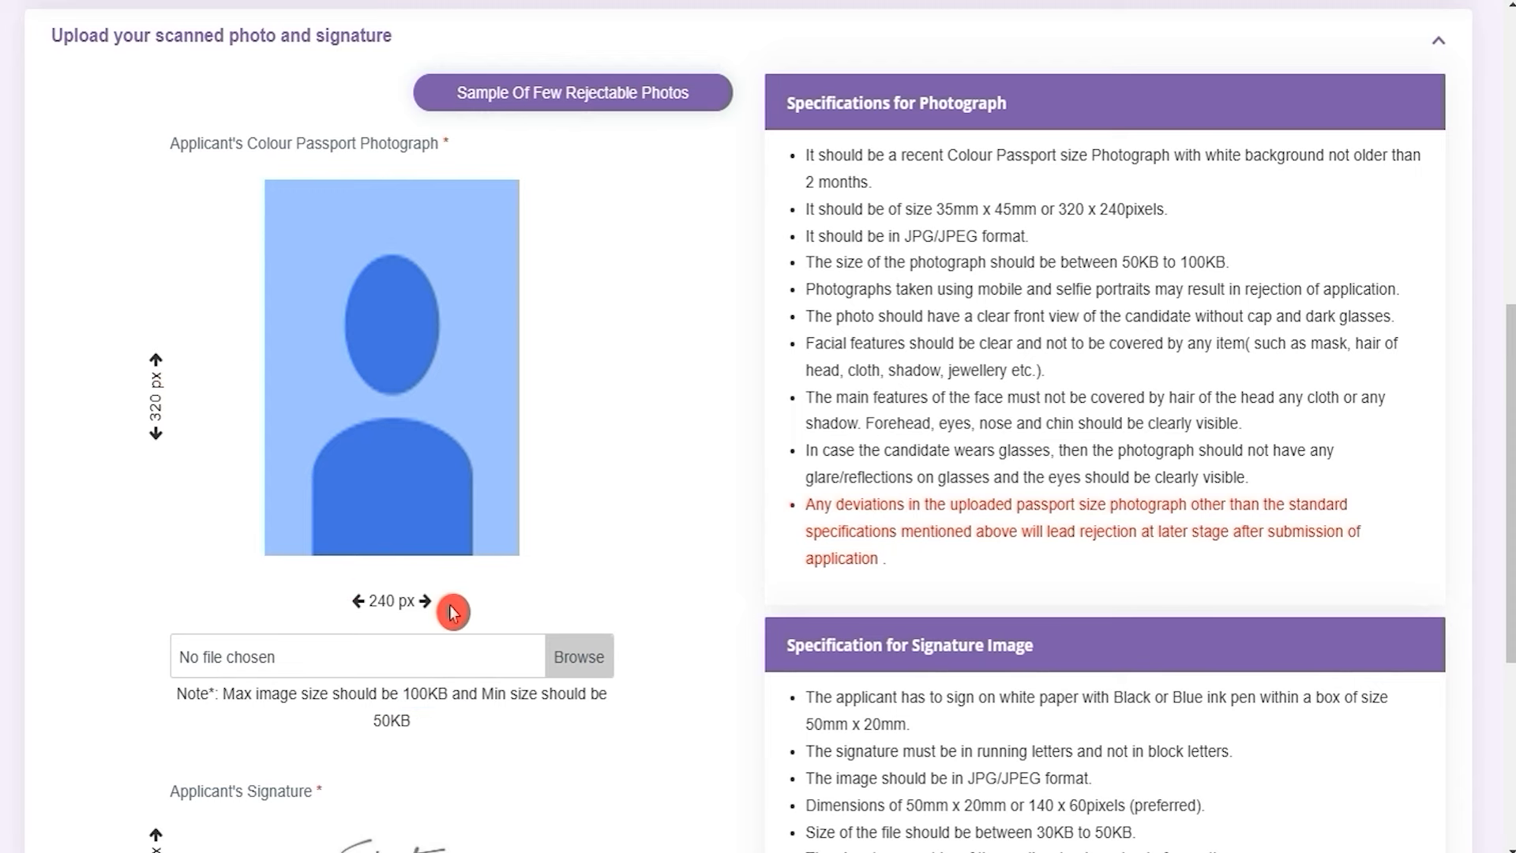
pyautogui.scroll(-5, 452, 612)
pyautogui.click(376, 708)
pyautogui.moveTo(409, 684); pyautogui.dragTo(412, 719)
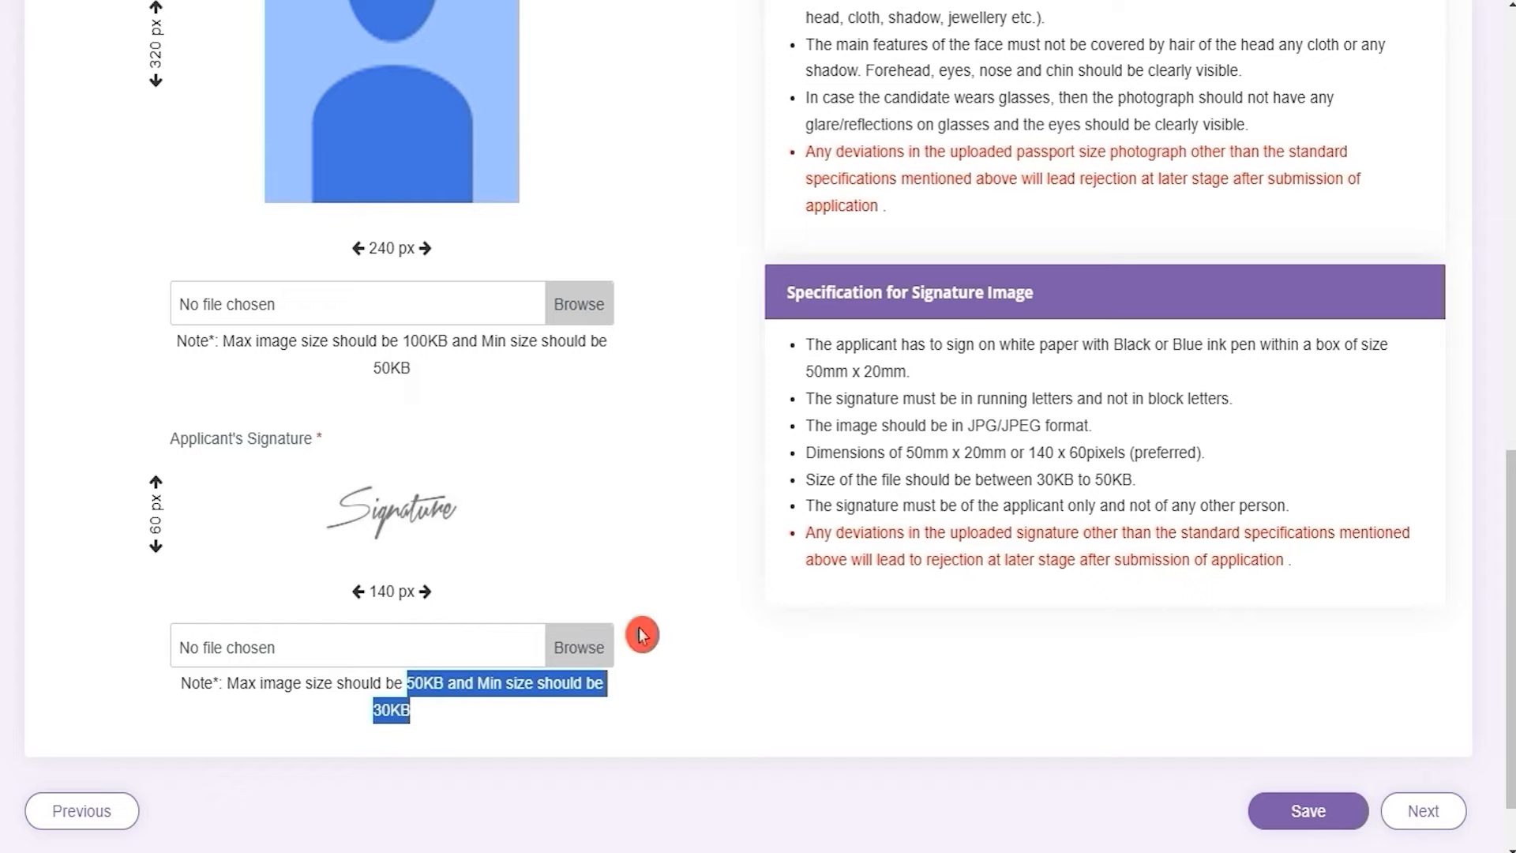
pyautogui.scroll(2, 641, 634)
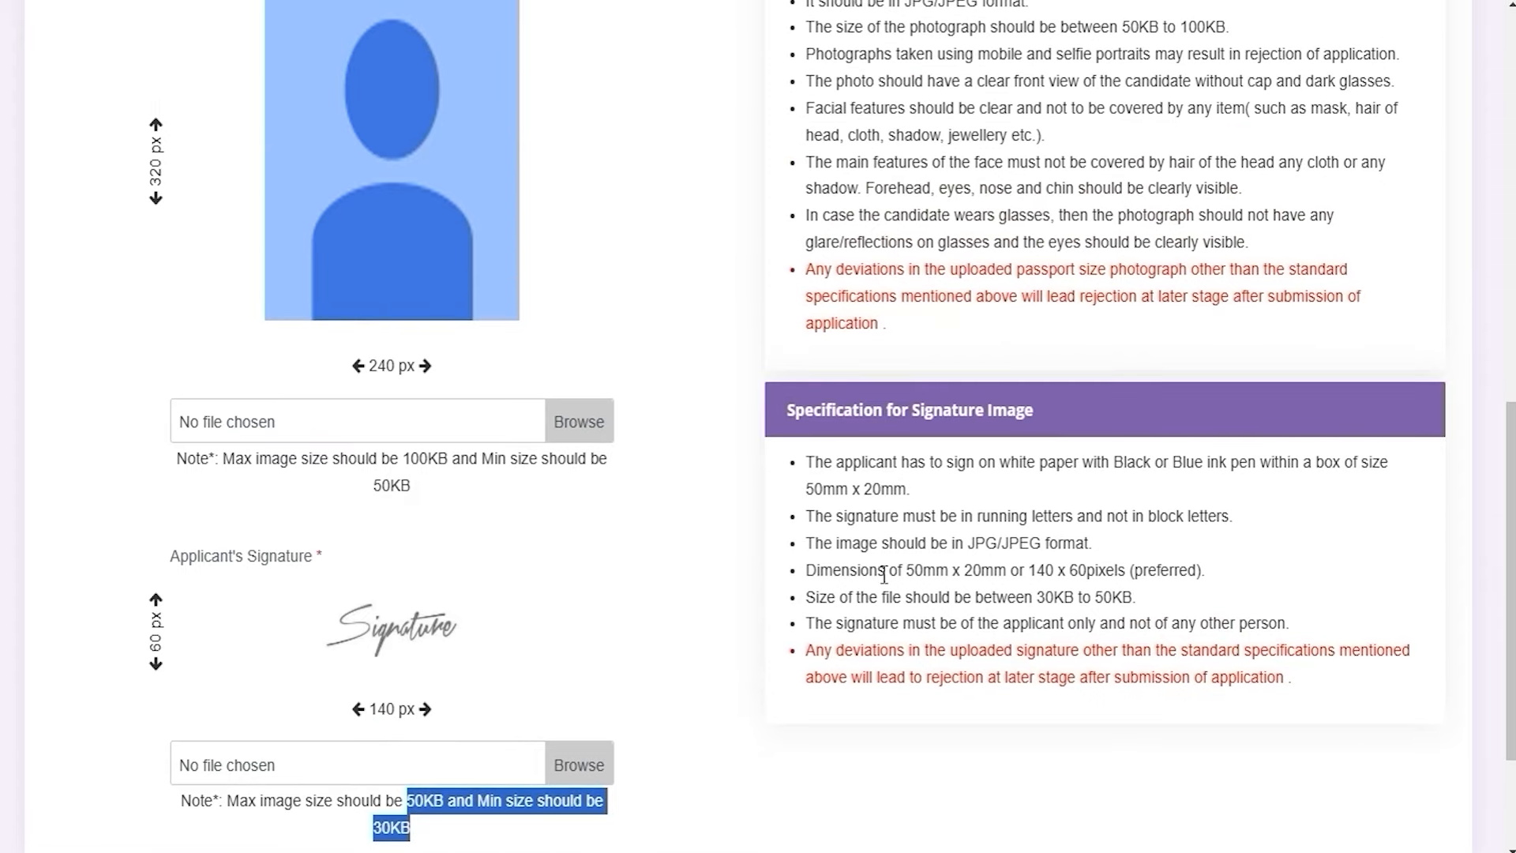
pyautogui.moveTo(974, 542); pyautogui.dragTo(1019, 542)
pyautogui.scroll(2, 868, 597)
pyautogui.scroll(3, 868, 598)
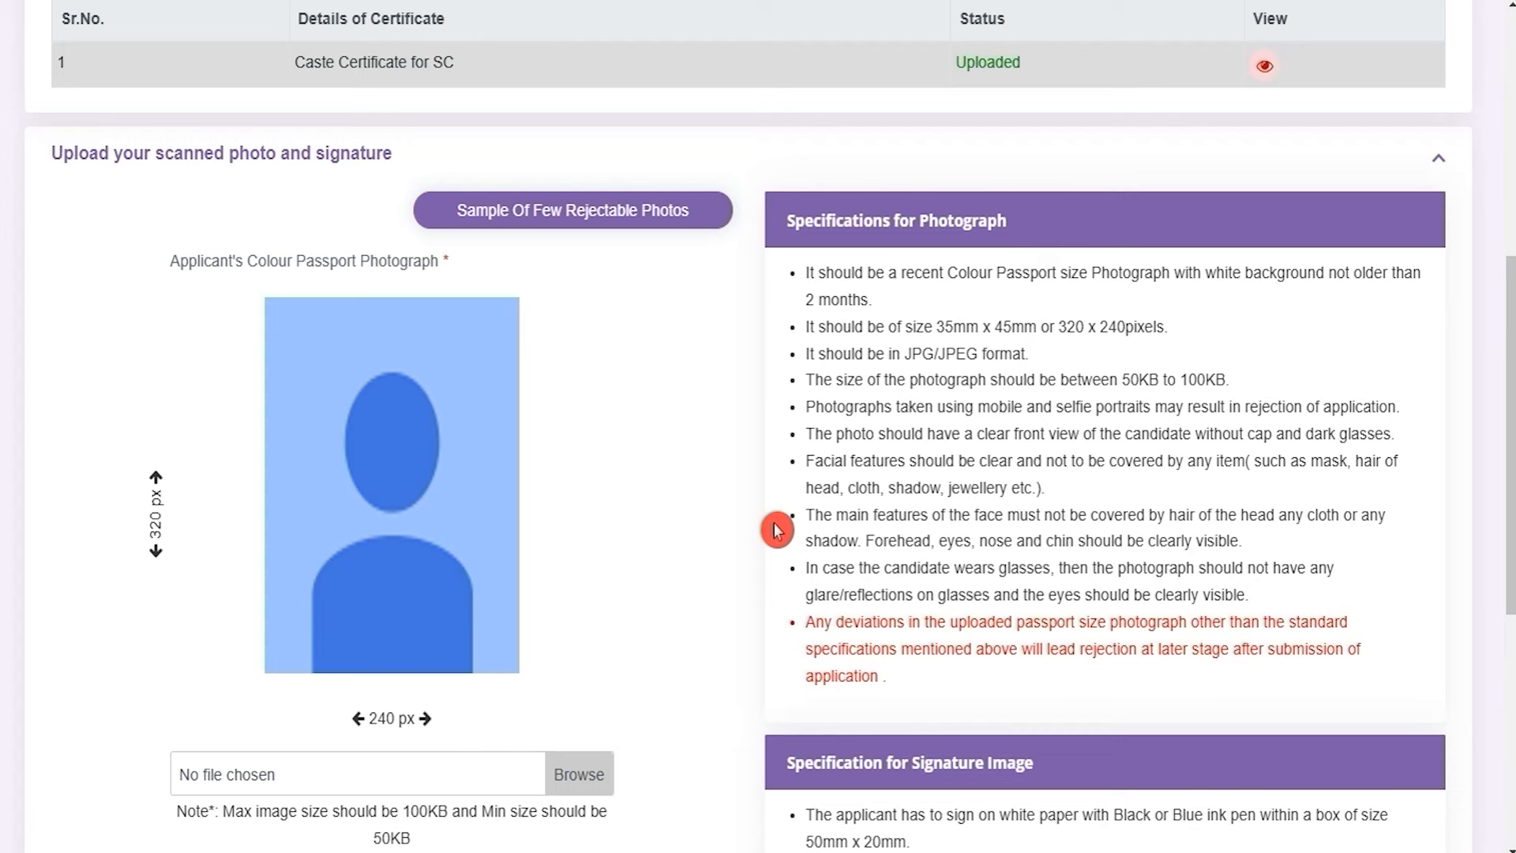
pyautogui.scroll(-4, 776, 530)
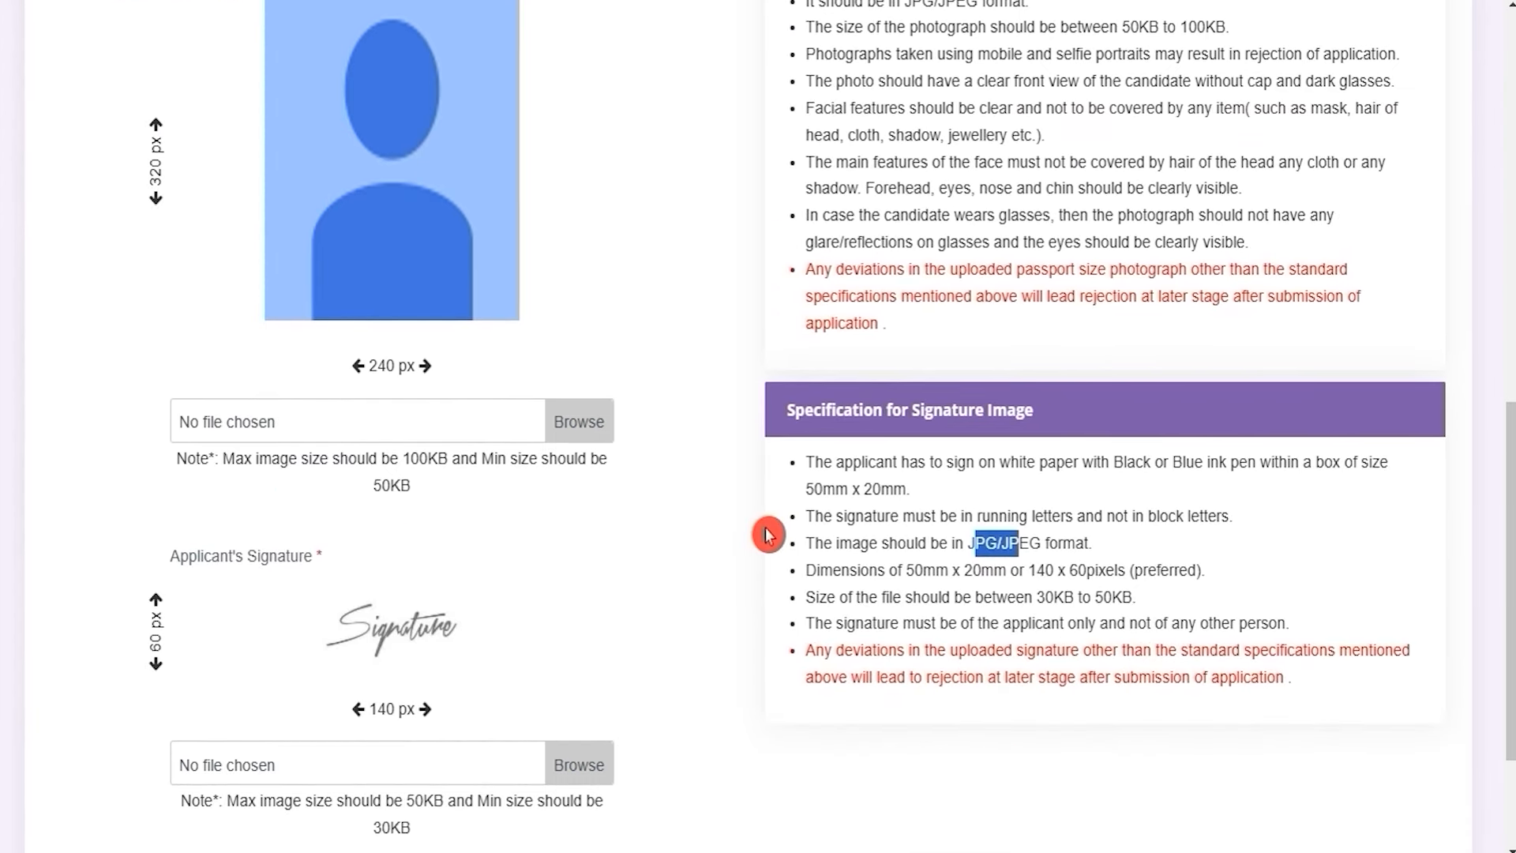
pyautogui.scroll(4, 767, 535)
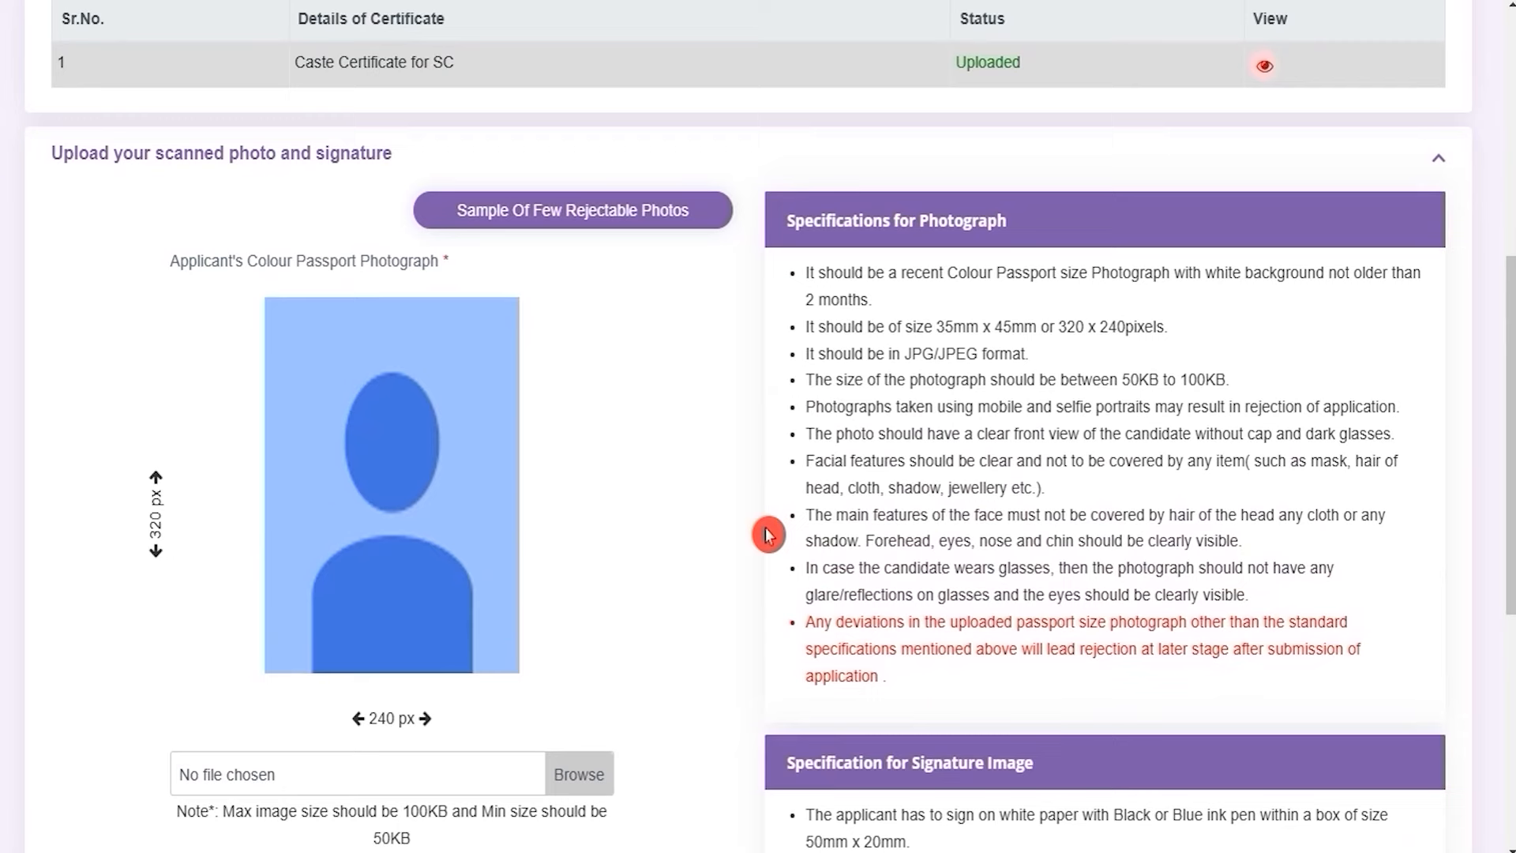
pyautogui.scroll(-1, 767, 535)
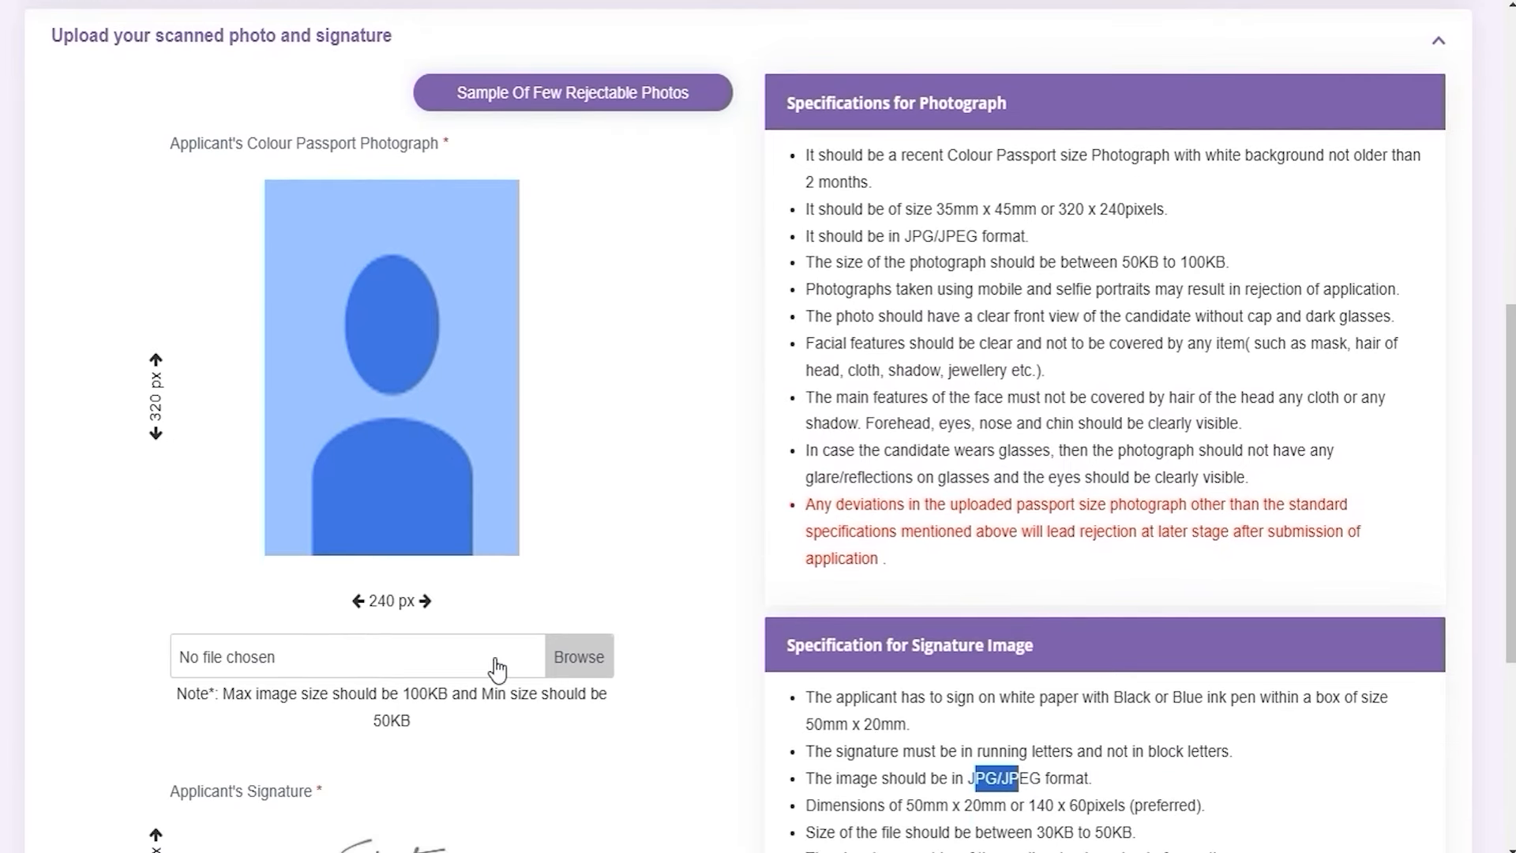
# Check the required photo dimensions and save the 67kb.jpg photo and signature image
pyautogui.click(574, 657)
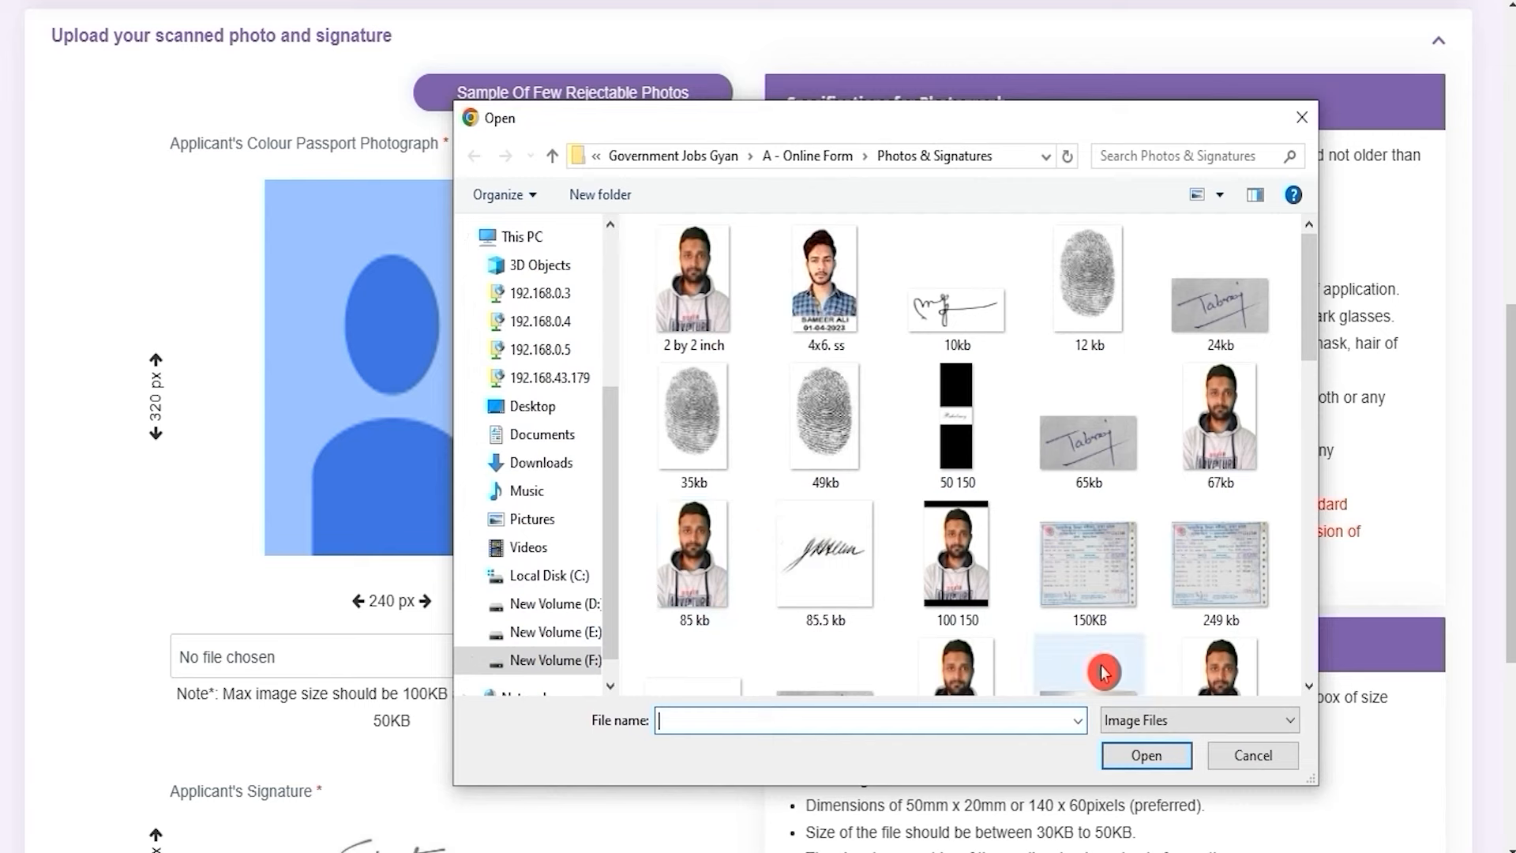
pyautogui.click(1250, 754)
pyautogui.scroll(-5, 521, 667)
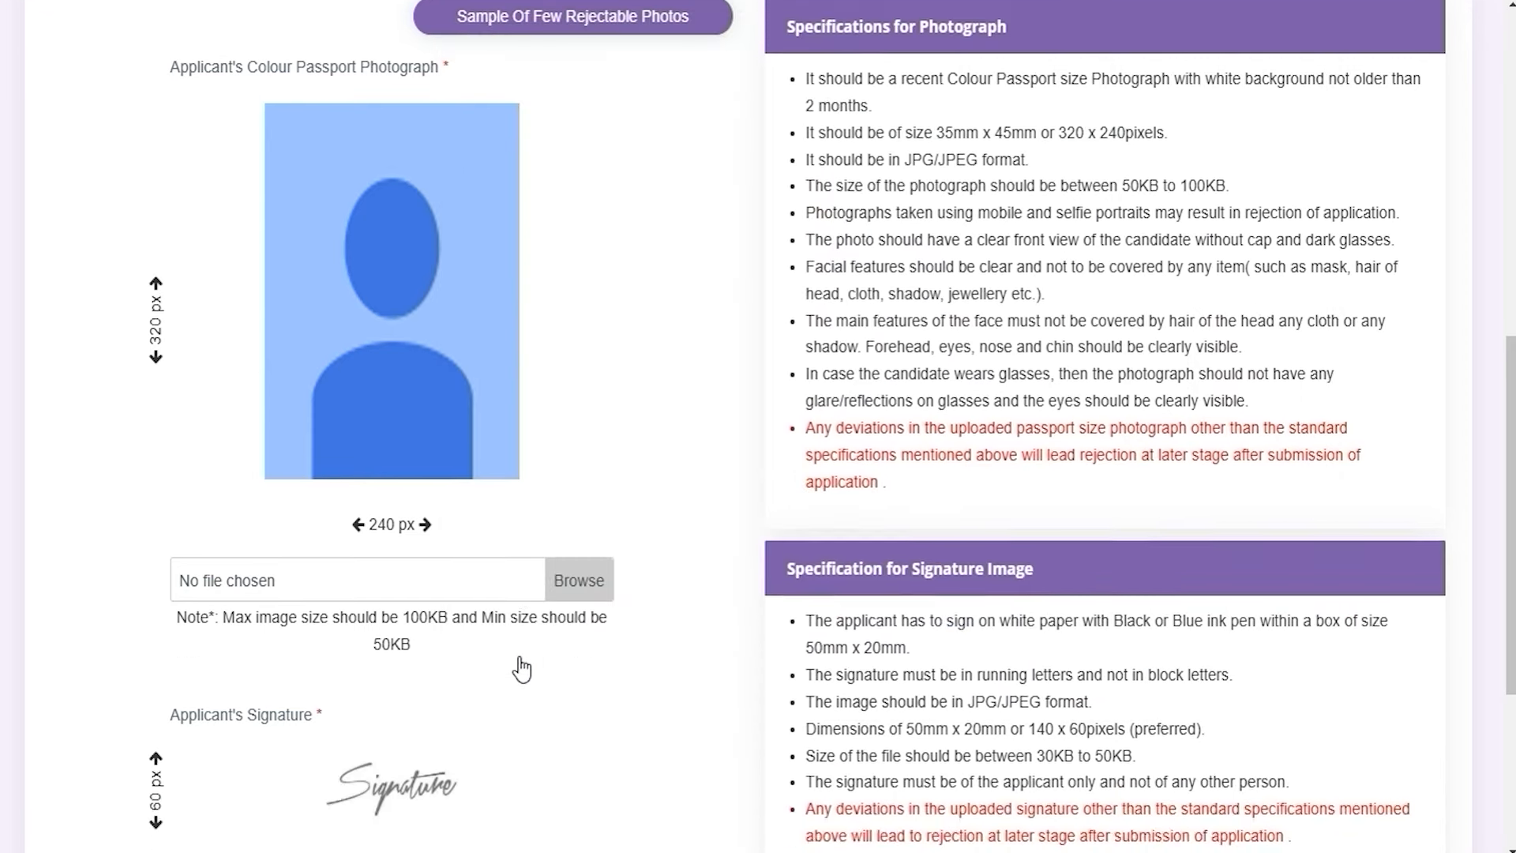
pyautogui.scroll(7, 521, 664)
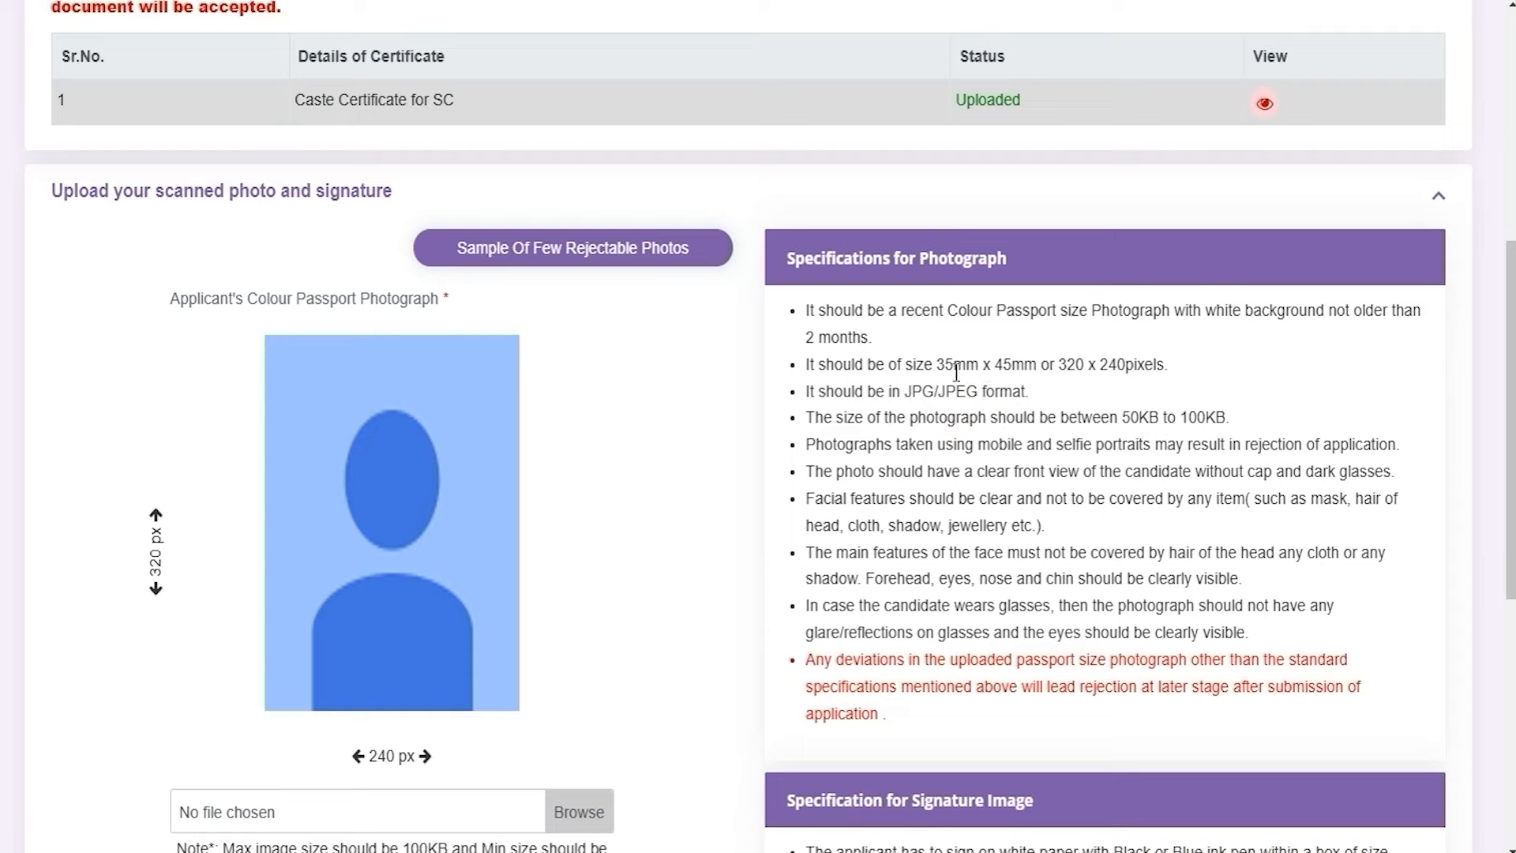
pyautogui.moveTo(945, 366); pyautogui.dragTo(1095, 369)
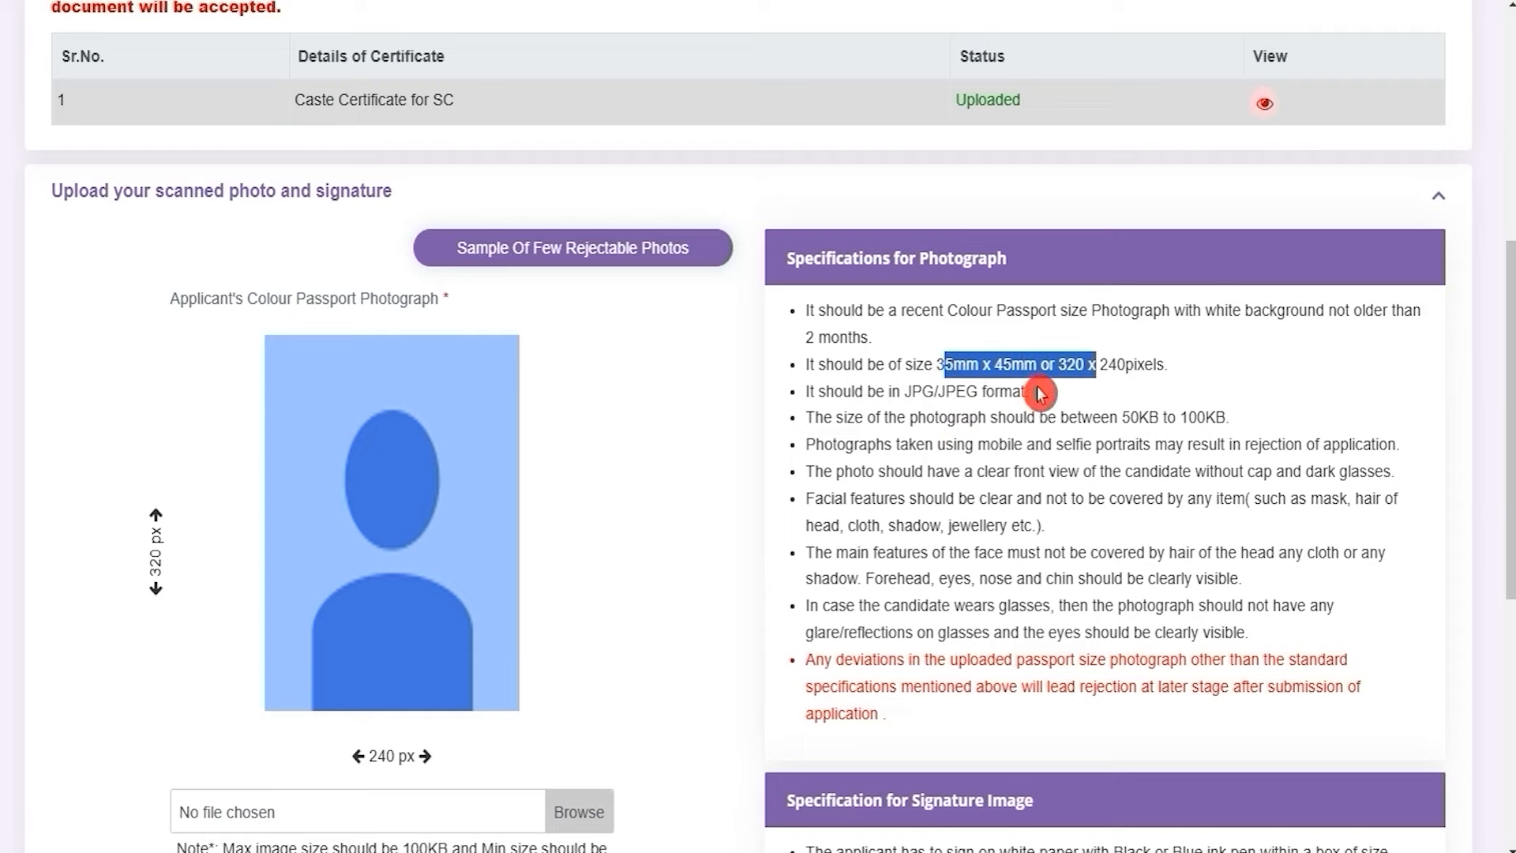
pyautogui.scroll(-3, 746, 563)
pyautogui.scroll(-5, 747, 563)
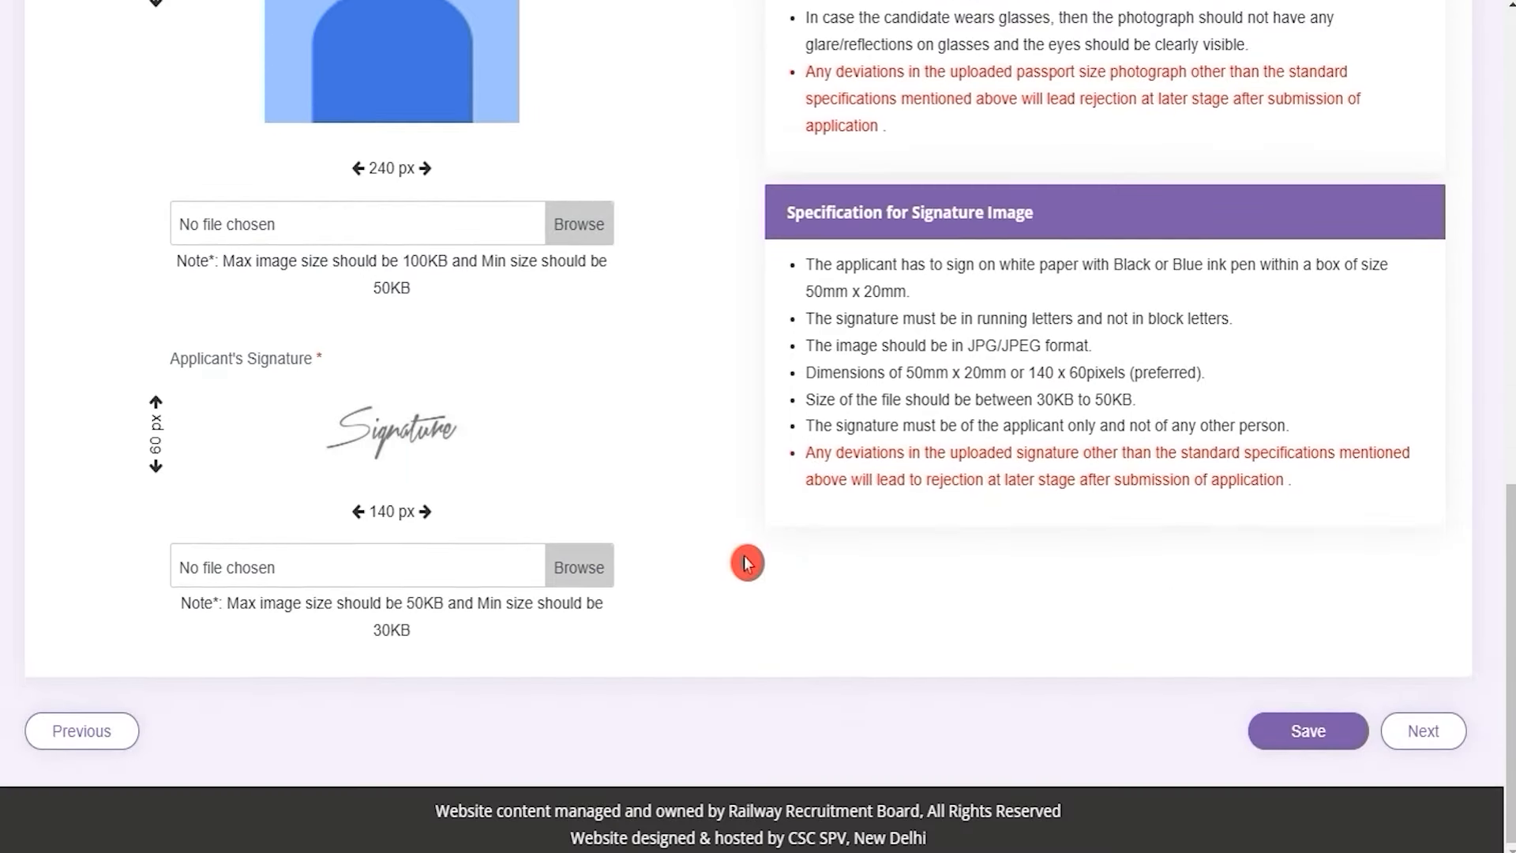
pyautogui.scroll(2, 741, 466)
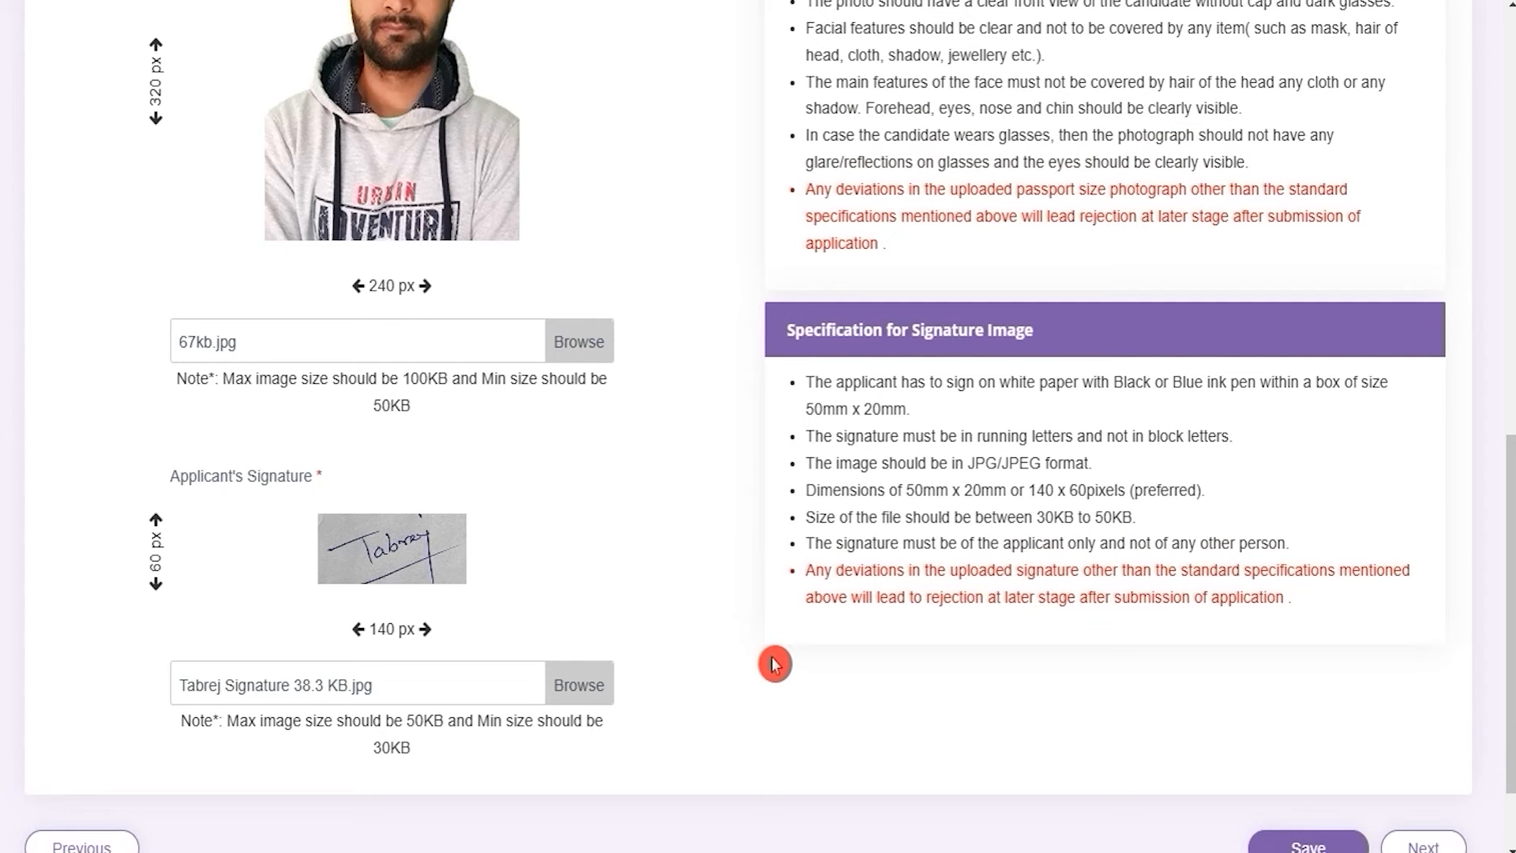
pyautogui.scroll(-2, 775, 664)
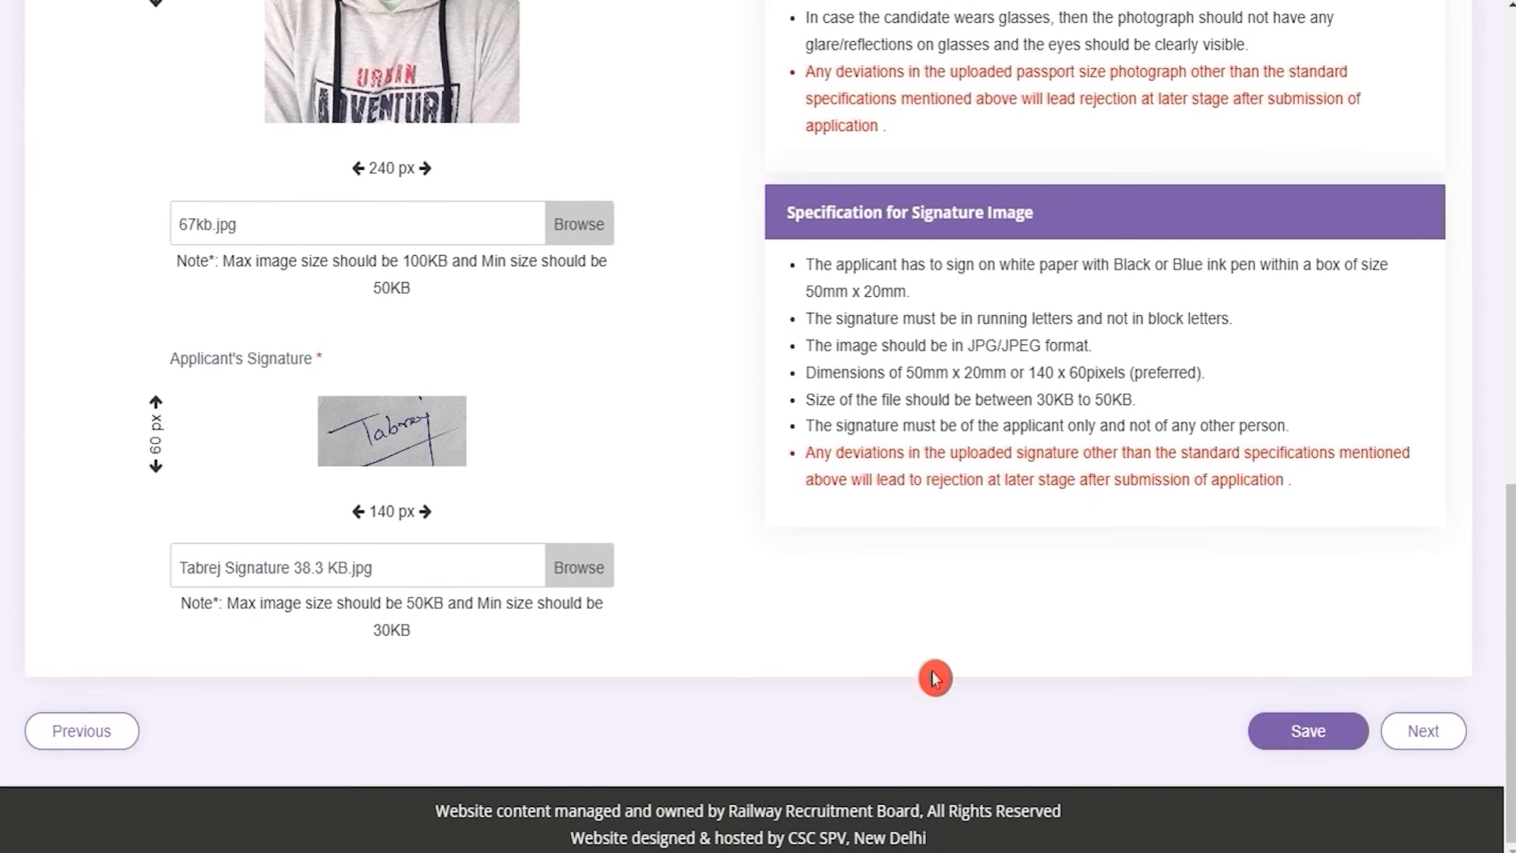
pyautogui.click(1277, 740)
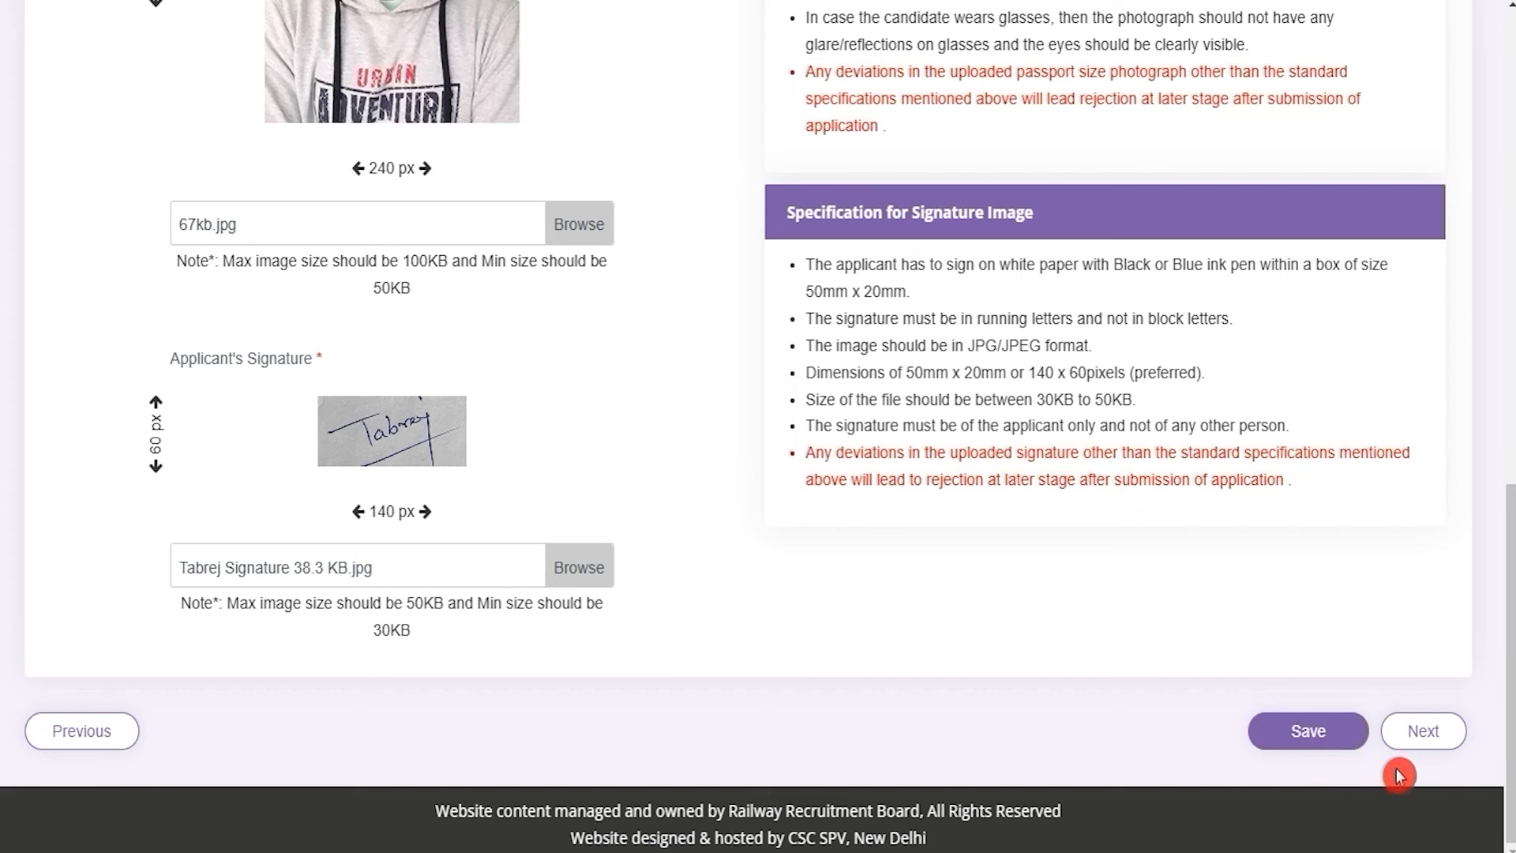
# Open the Preference step and highlight RRB MUMBAI, listing (Cat.13) CR POINTSMAN B as eligible
pyautogui.click(1415, 749)
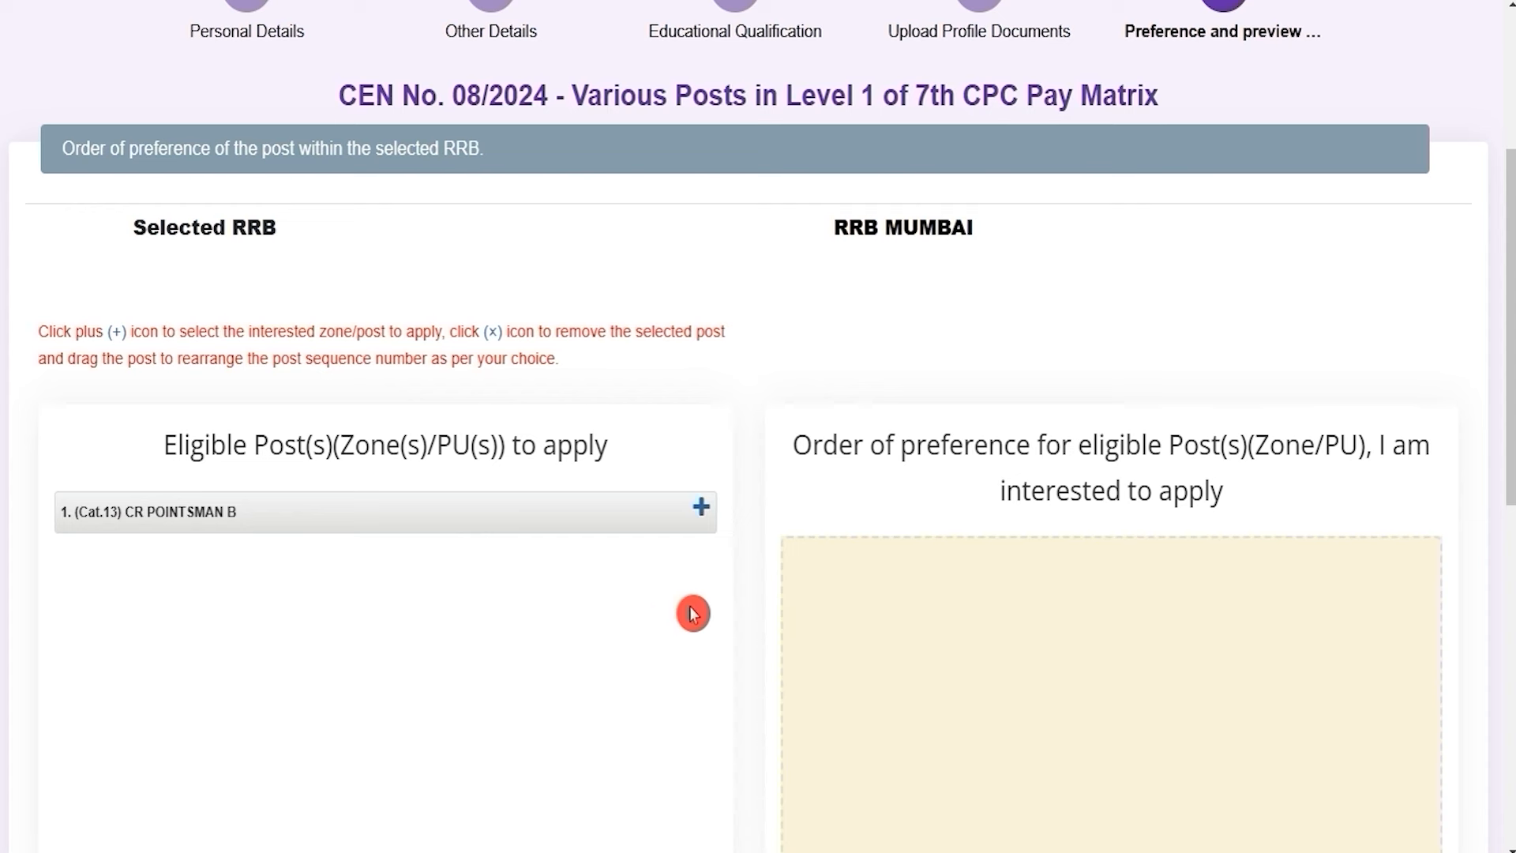
pyautogui.moveTo(850, 229); pyautogui.dragTo(962, 235)
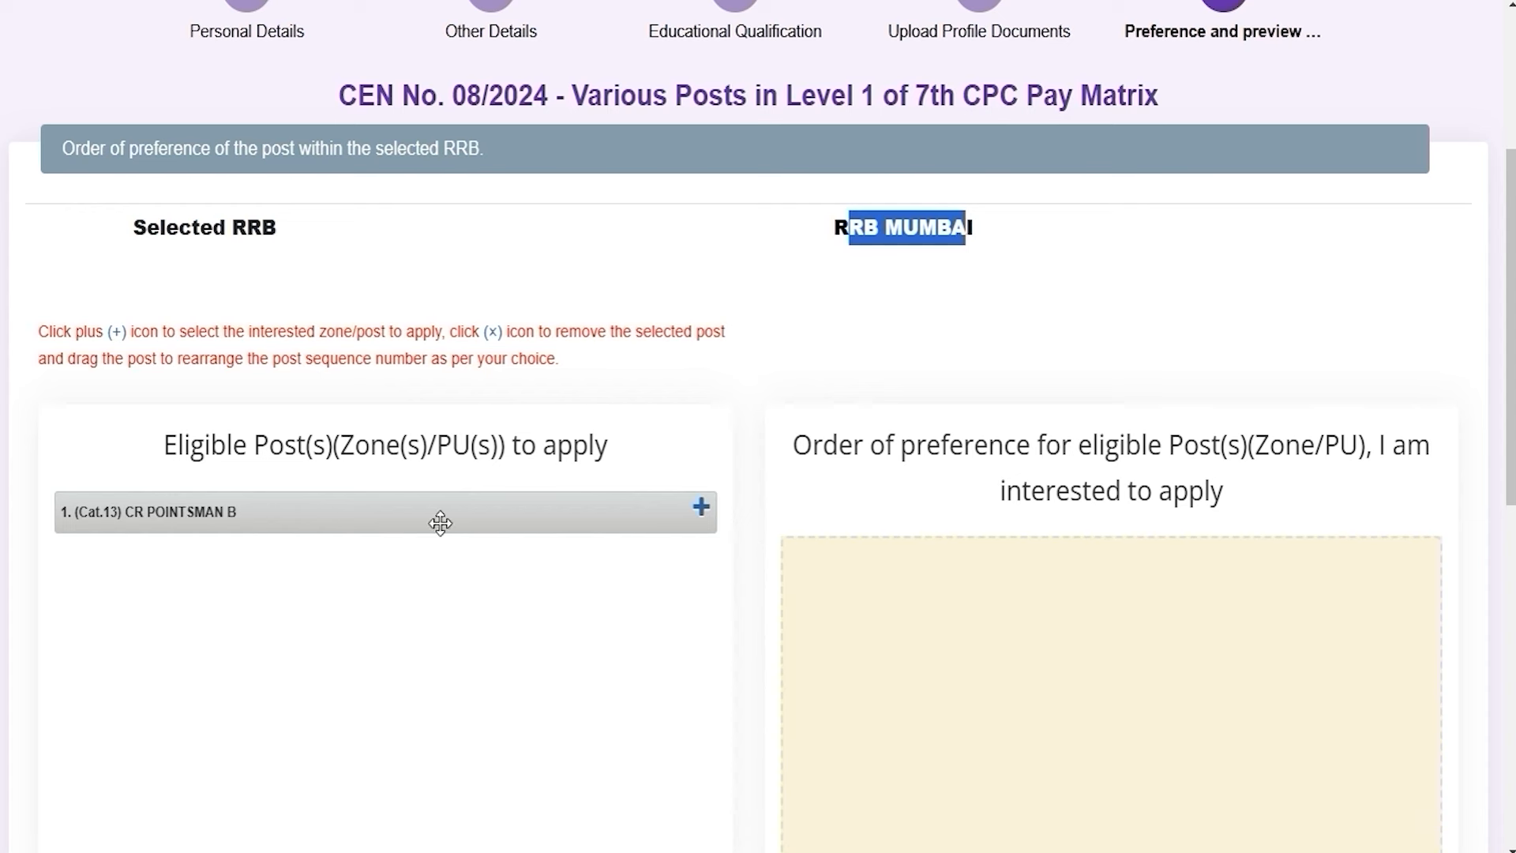
pyautogui.click(880, 234)
pyautogui.moveTo(861, 228); pyautogui.dragTo(936, 229)
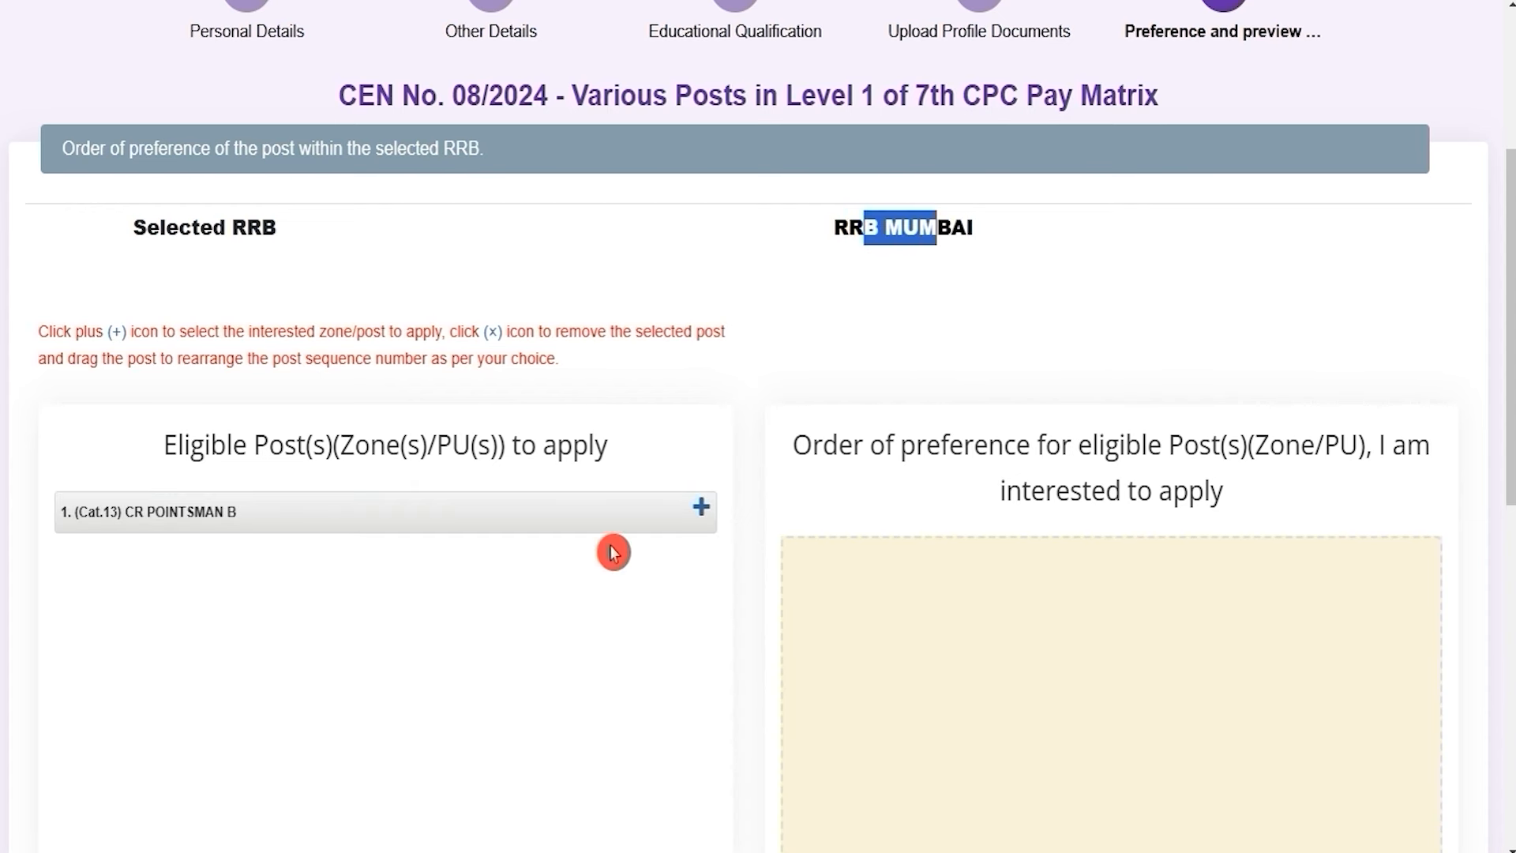